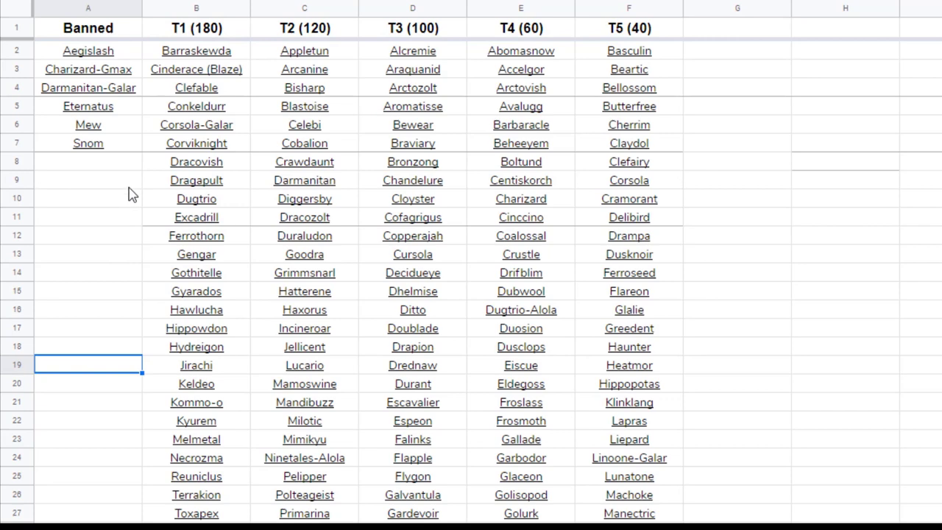
pyautogui.moveTo(667, 203)
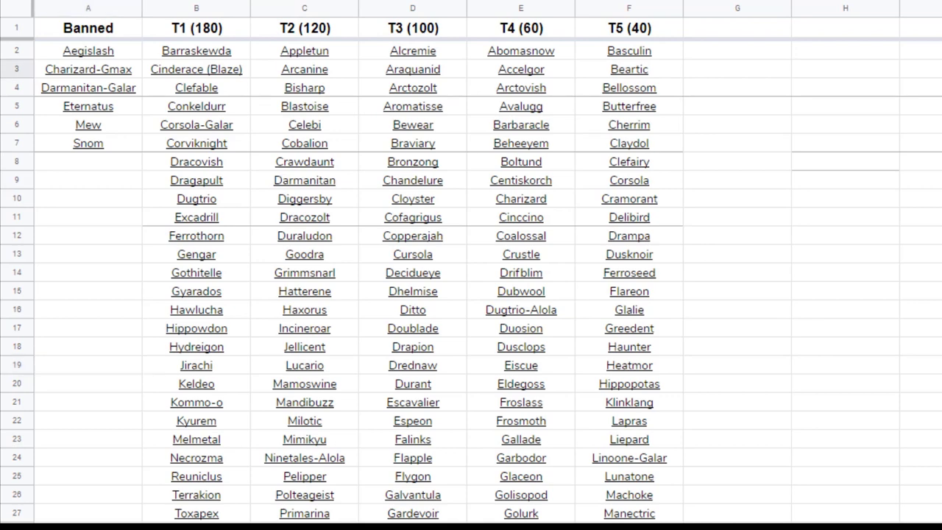
pyautogui.moveTo(598, 86); pyautogui.dragTo(938, 51)
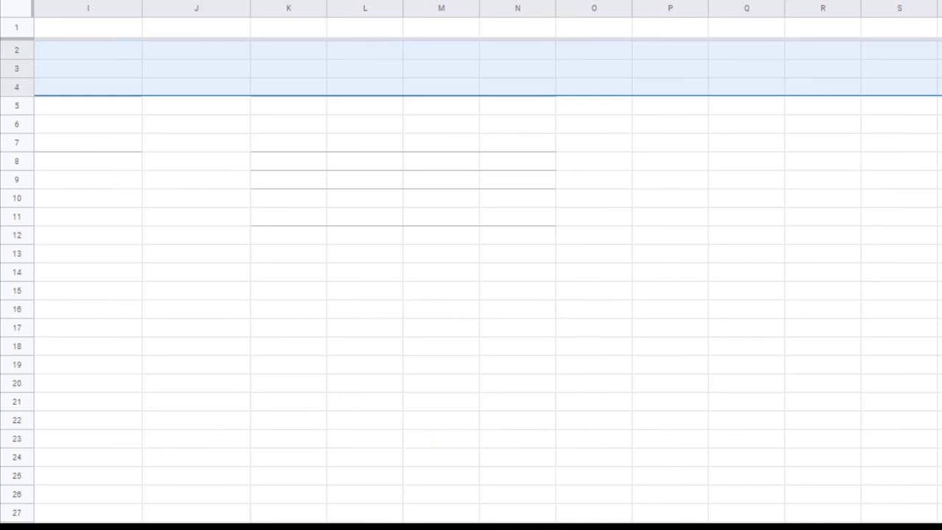
pyautogui.click(88, 290)
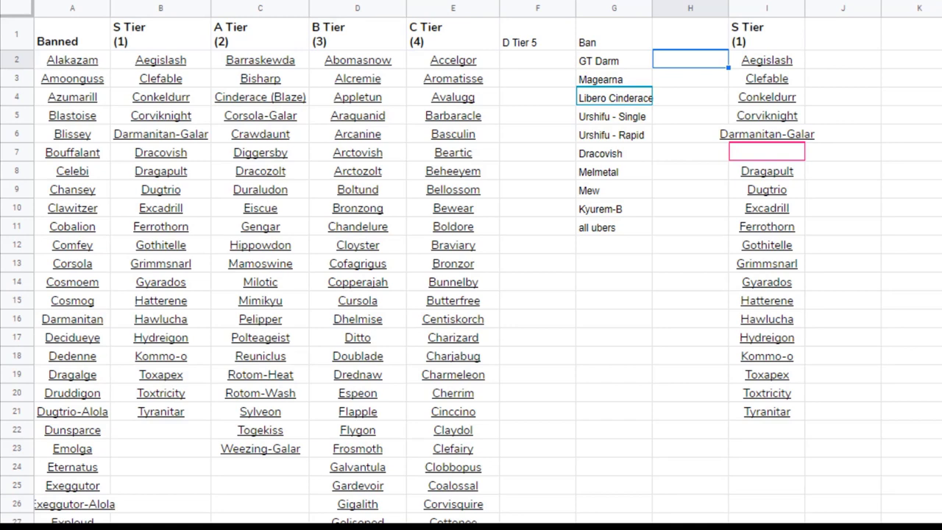
# Step: Widen column I to fit its longest entry so Darmanitan-Galar in the S Tier list is fully contained
pyautogui.moveTo(804, 9); pyautogui.dragTo(804, 9)
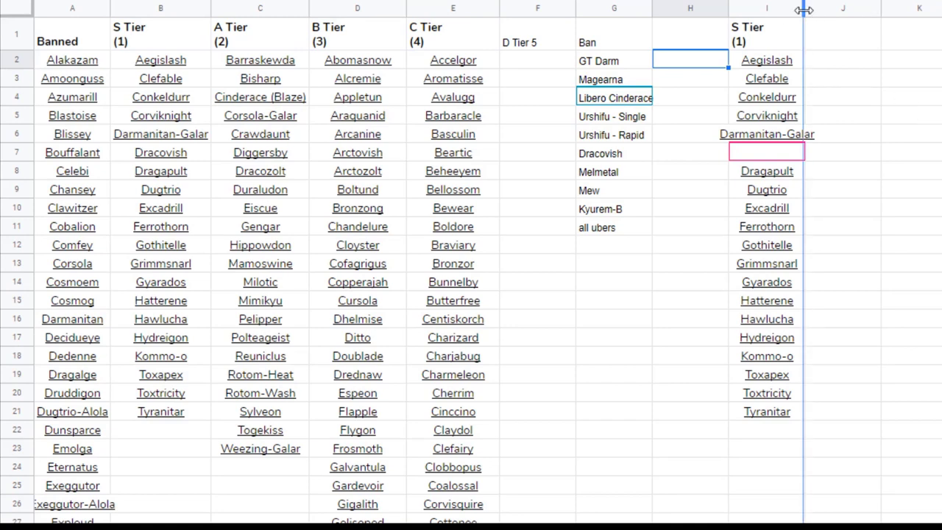
pyautogui.doubleClick(804, 10)
pyautogui.click(924, 151)
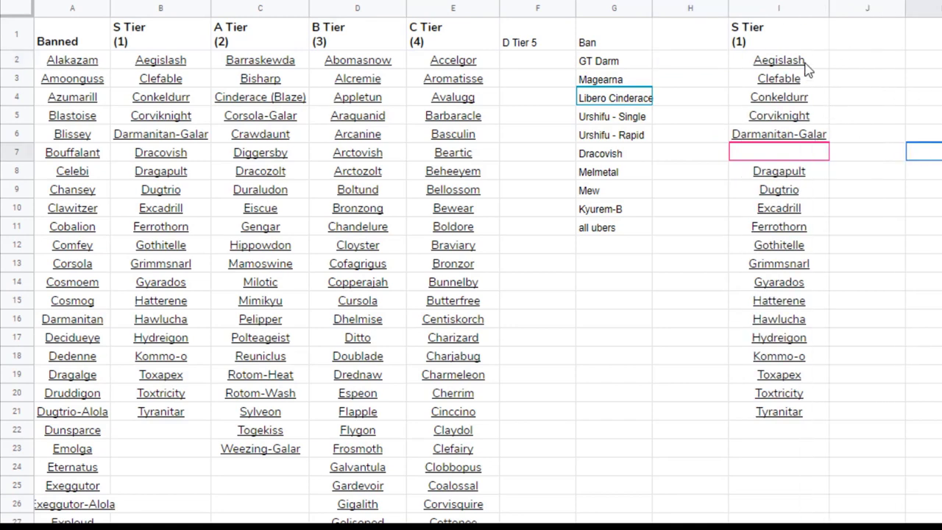
pyautogui.moveTo(809, 65)
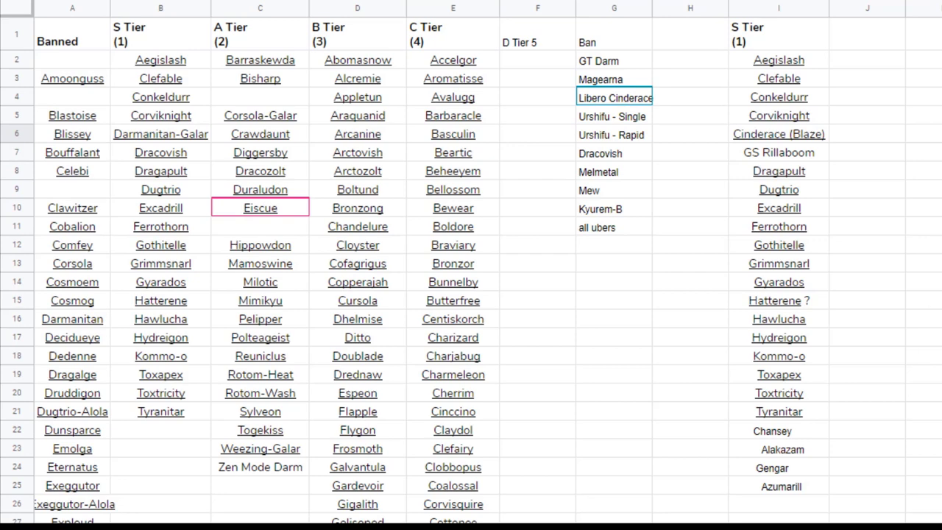
# Step: Move Jirachi from the Banned column to cell I26, at the end of the S Tier list in column I
pyautogui.scroll(-1, 470, 273)
pyautogui.scroll(-1, 471, 272)
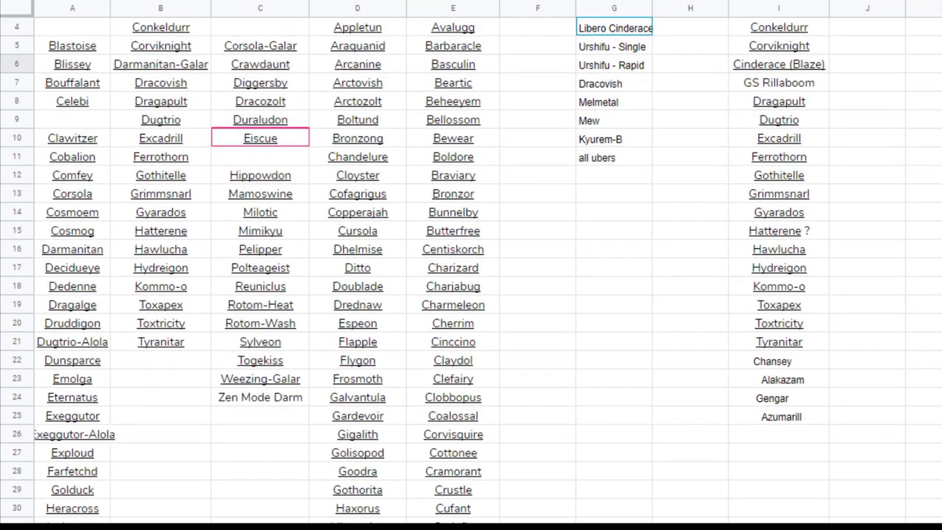
pyautogui.scroll(-1, 471, 272)
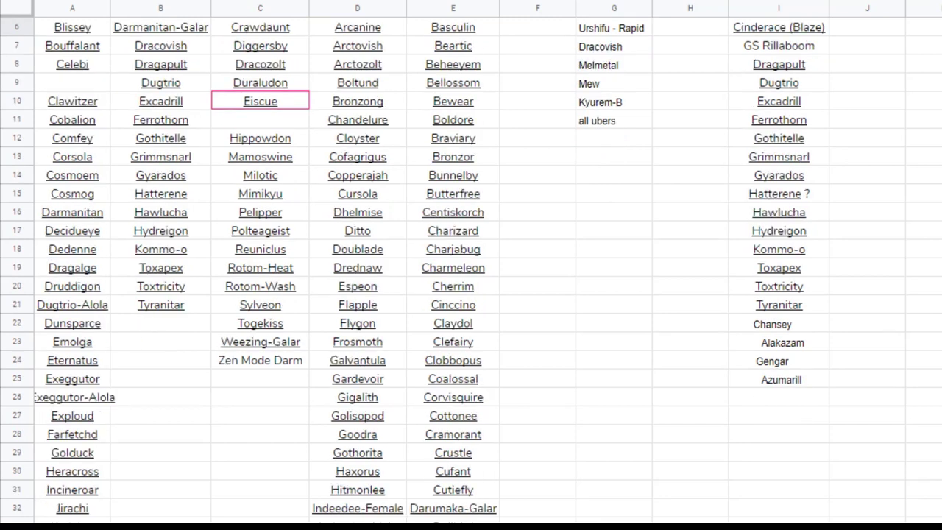
pyautogui.click(778, 397)
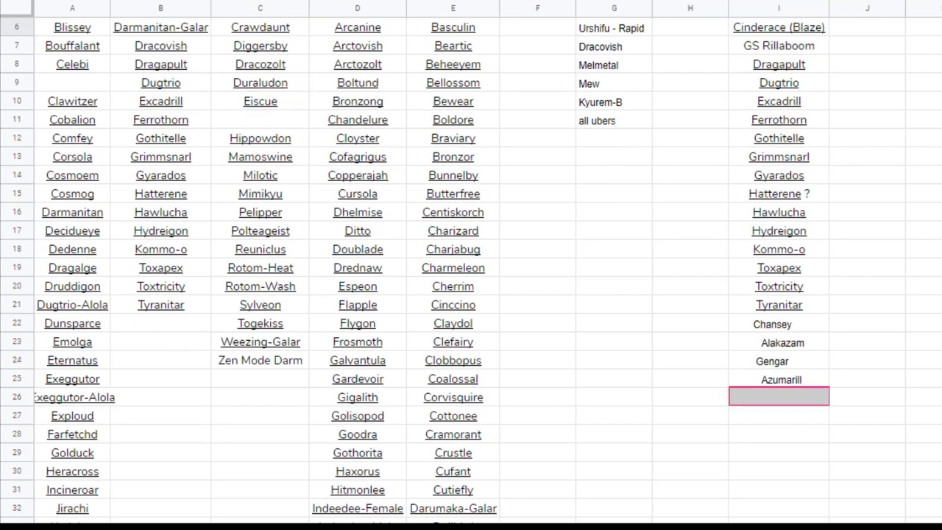
pyautogui.scroll(-2, 470, 272)
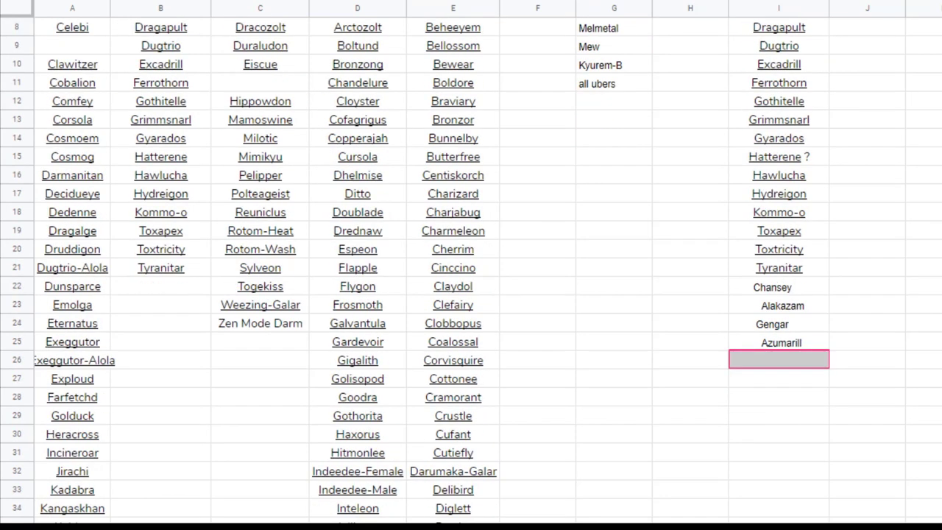
pyautogui.write('Jirachi')
pyautogui.click(72, 434)
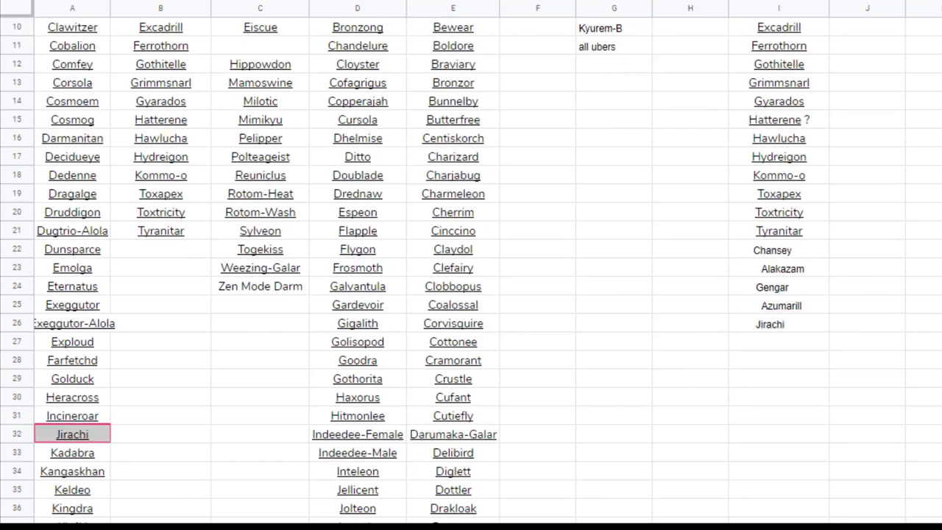
pyautogui.press('Delete')
pyautogui.click(160, 434)
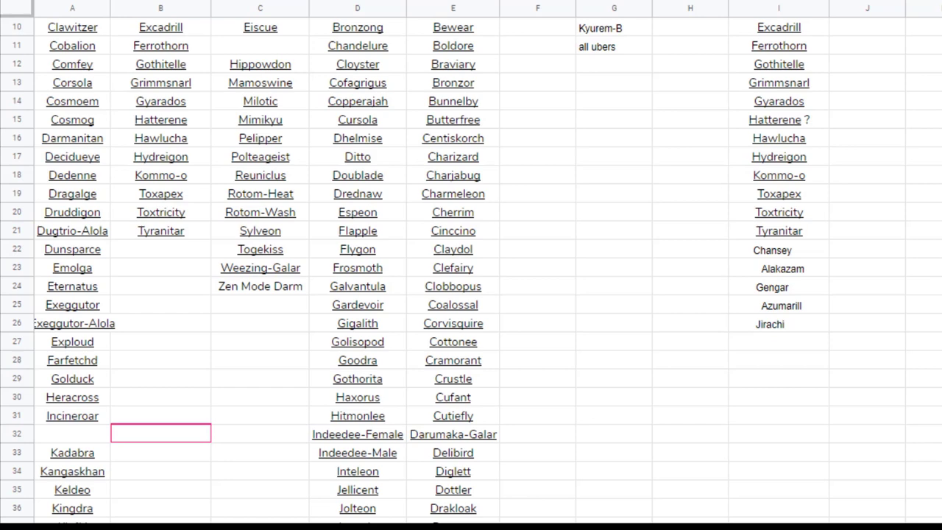
# Step: Look through the Banned column down past Magnezone and compare its entries with the S Tier list in column I
pyautogui.scroll(-1, 471, 268)
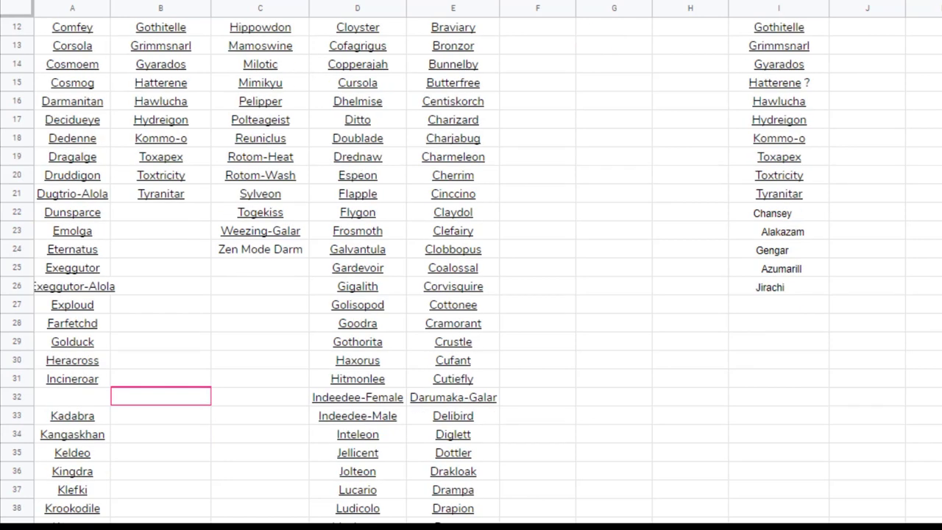
pyautogui.scroll(-4, 471, 269)
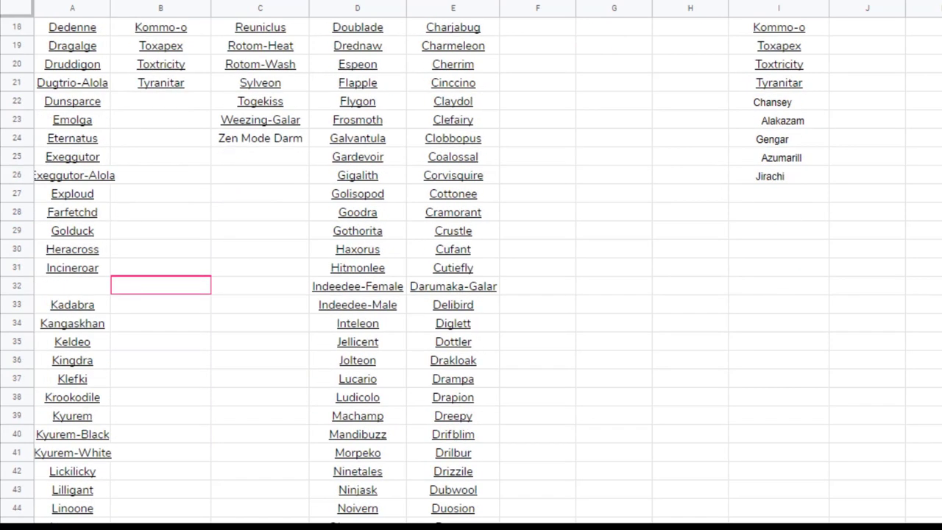
pyautogui.scroll(-2, 471, 269)
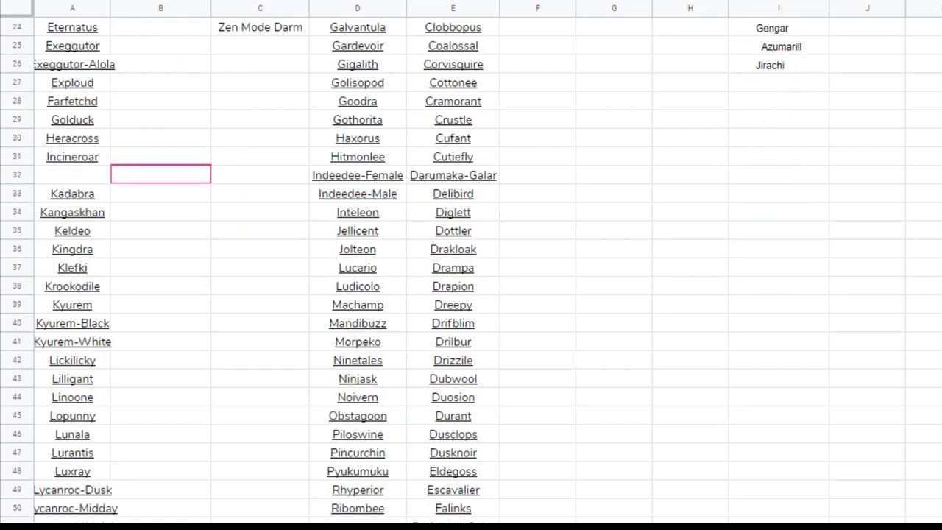
pyautogui.scroll(-2, 471, 268)
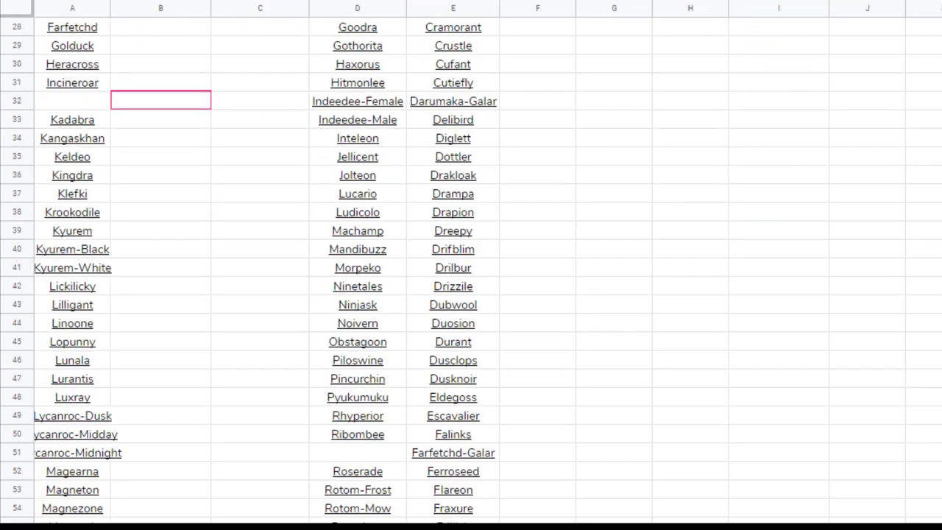
pyautogui.scroll(-2, 470, 268)
pyautogui.scroll(14, 470, 268)
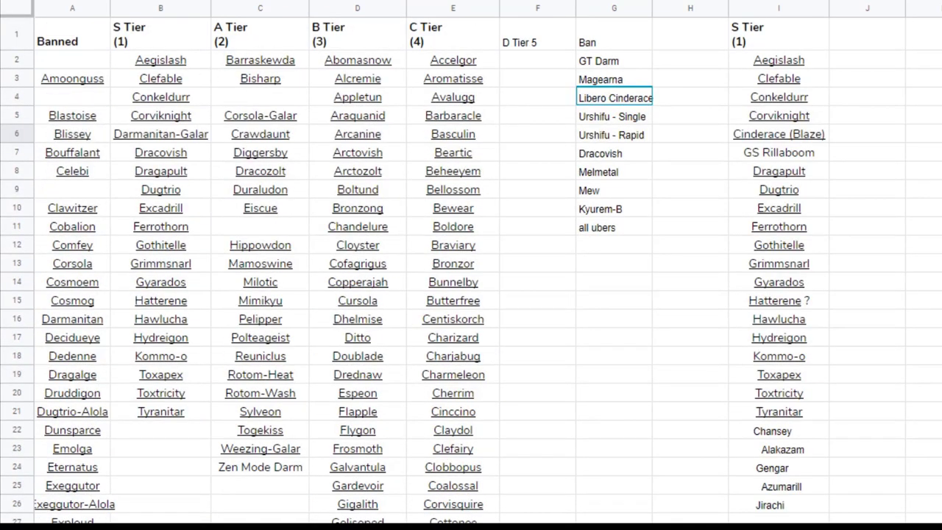
pyautogui.scroll(-1, 470, 268)
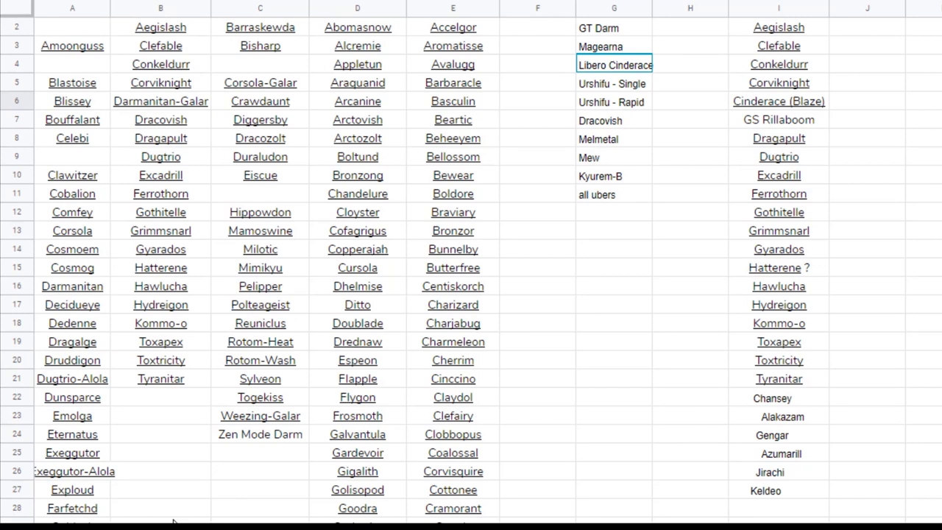
pyautogui.scroll(-3, 174, 521)
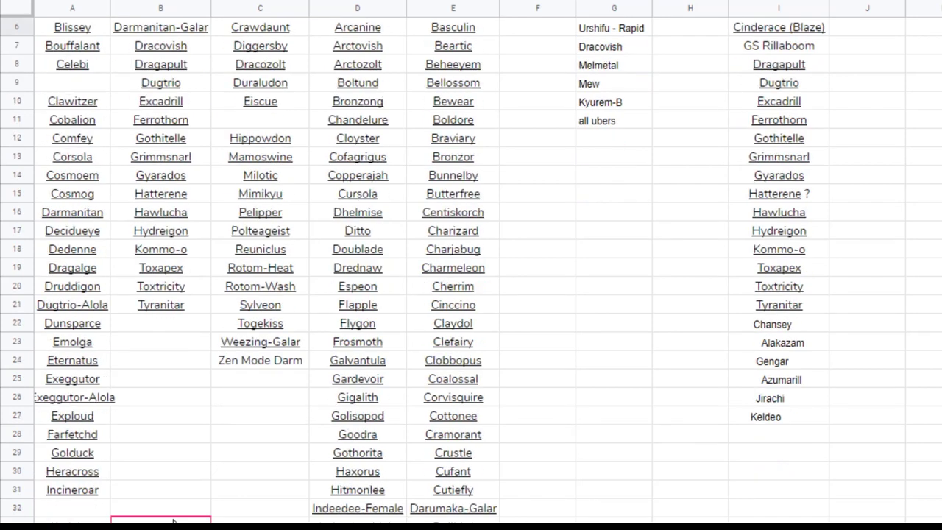
pyautogui.scroll(-1, 174, 522)
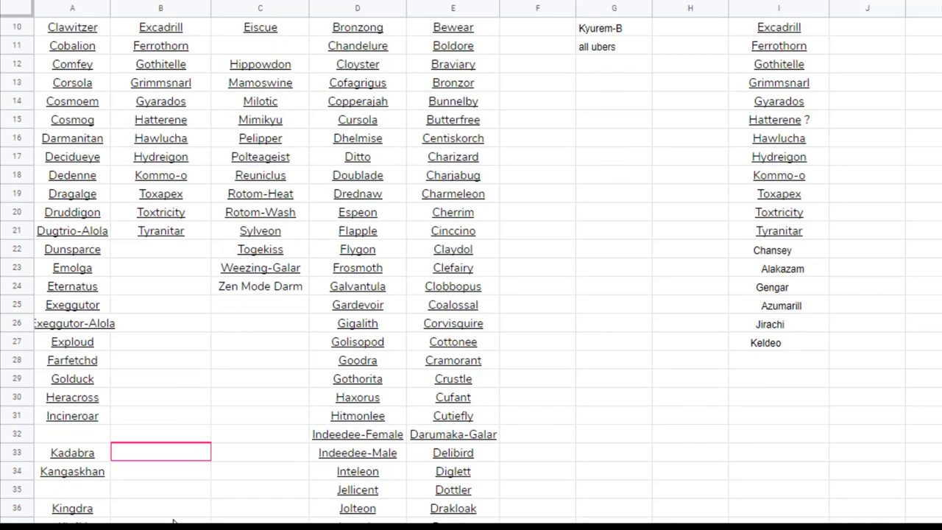
pyautogui.scroll(-1, 174, 521)
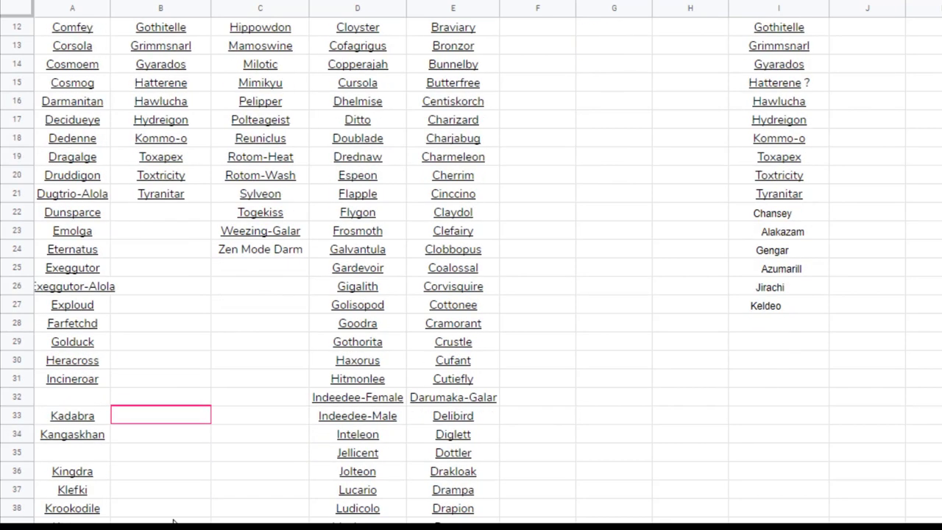
pyautogui.scroll(2, 174, 522)
pyautogui.scroll(3, 174, 522)
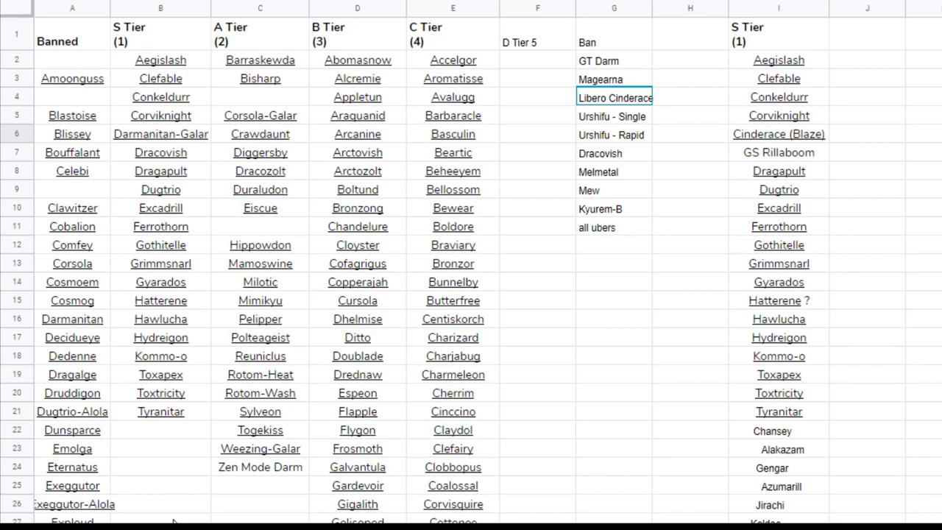
# Step: Review the Banned entries from Kadabra through the Lycanroc forms alongside the newest S Tier entries in column I
pyautogui.scroll(-3, 174, 521)
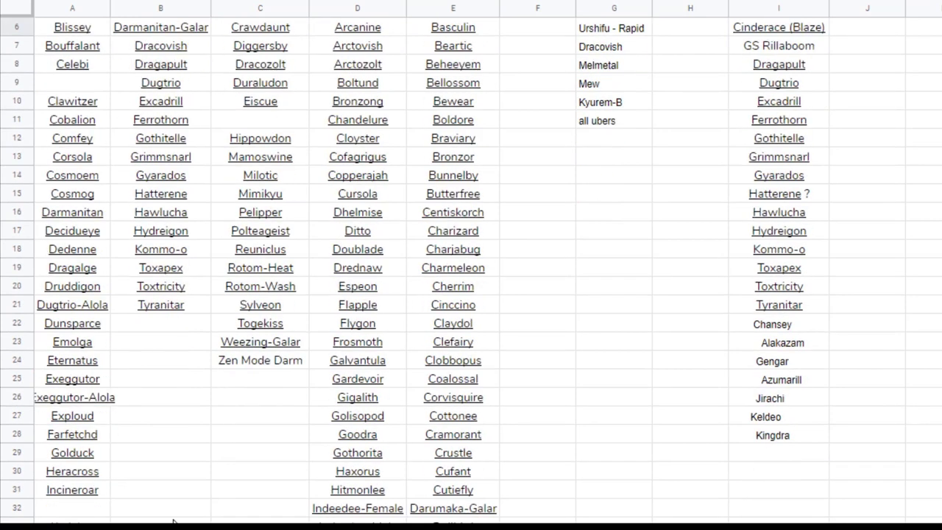
pyautogui.scroll(-1, 175, 521)
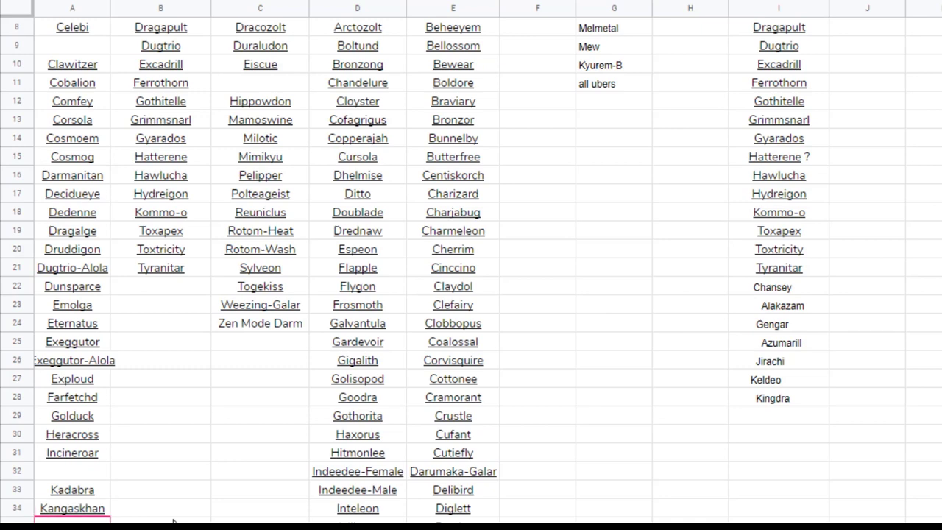
pyautogui.scroll(3, 174, 515)
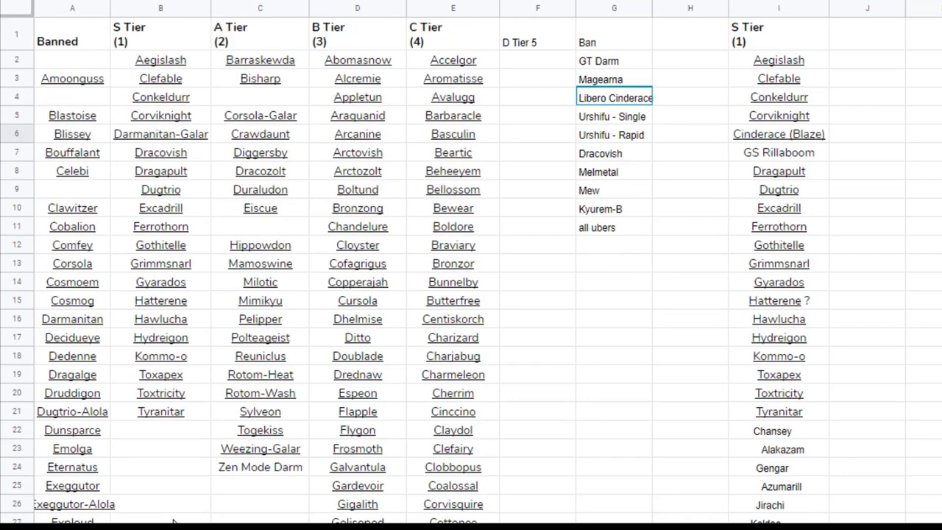
pyautogui.scroll(-5, 173, 521)
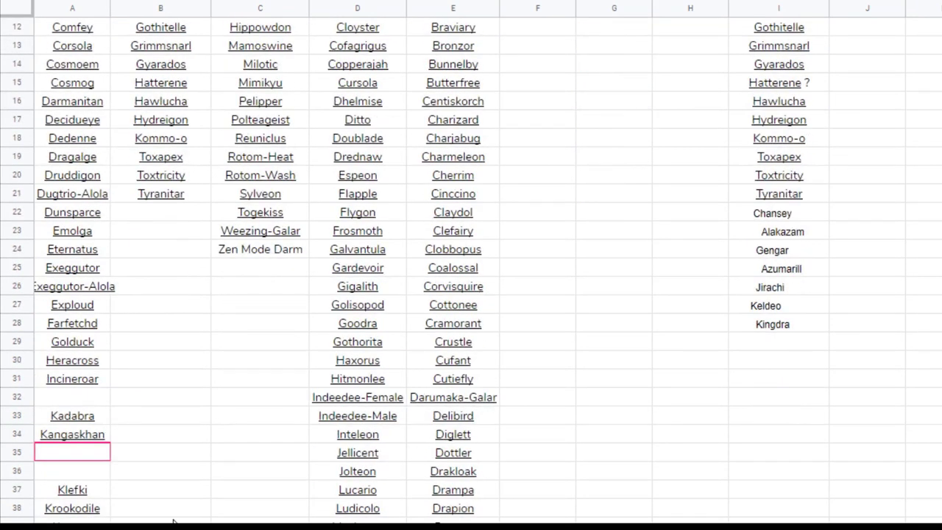
pyautogui.scroll(-1, 174, 521)
pyautogui.scroll(-1, 174, 520)
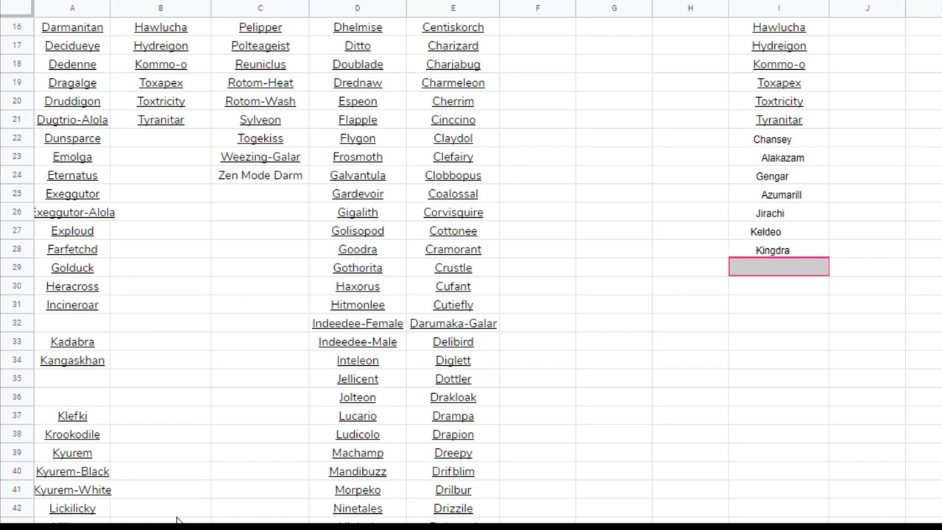
pyautogui.scroll(-1, 176, 521)
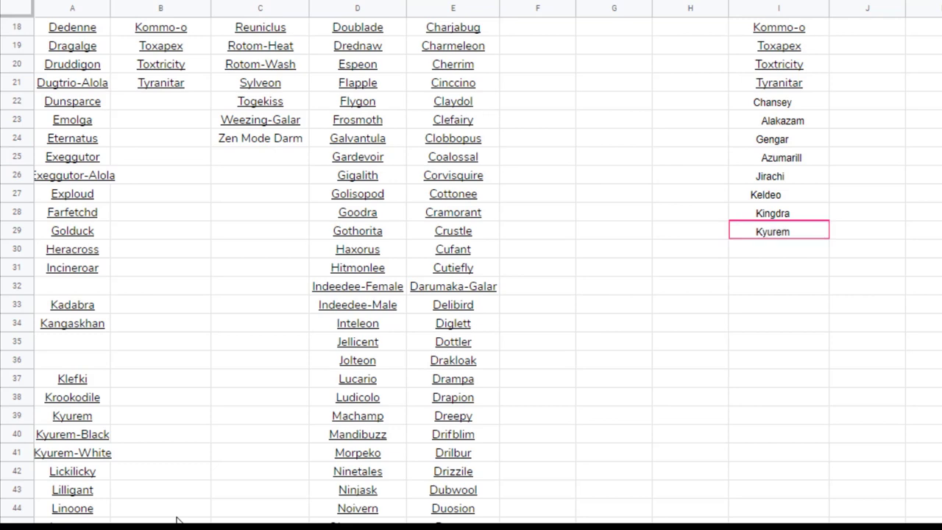
pyautogui.scroll(-1, 176, 520)
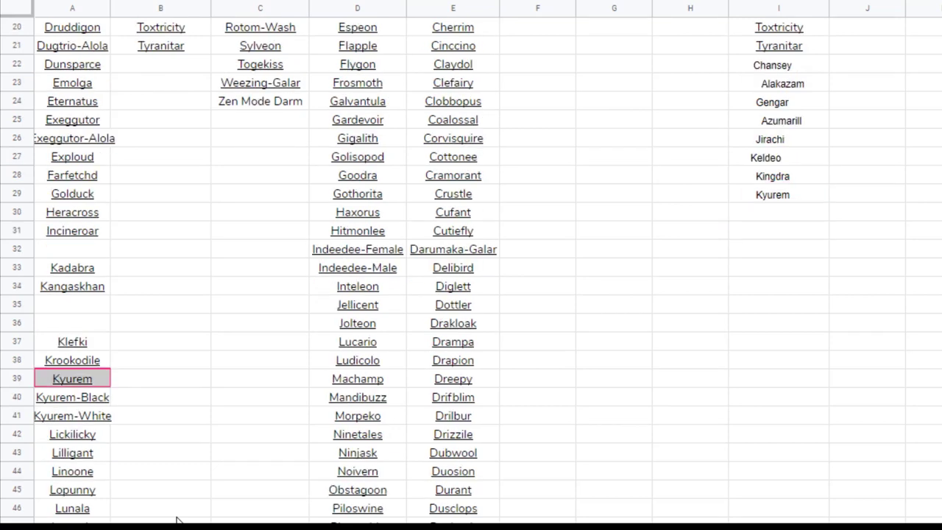
pyautogui.scroll(-1, 177, 520)
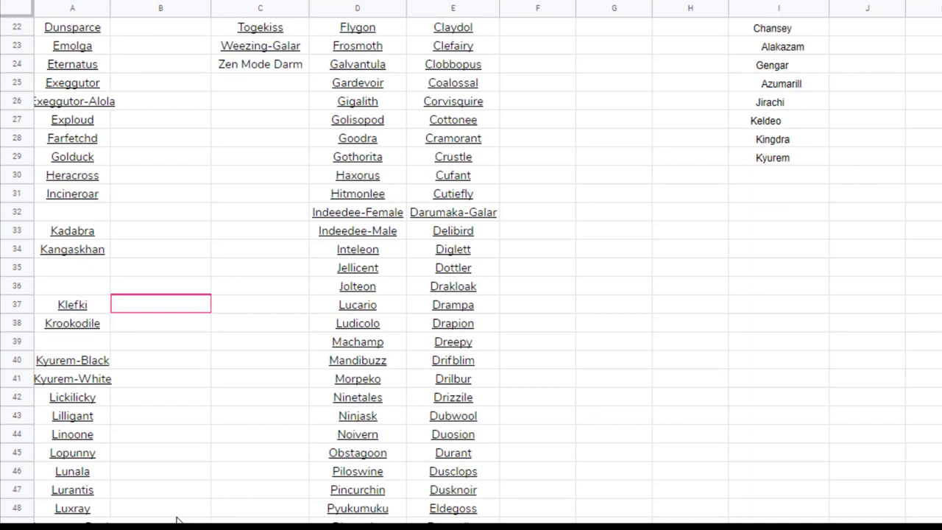
pyautogui.scroll(-1, 177, 520)
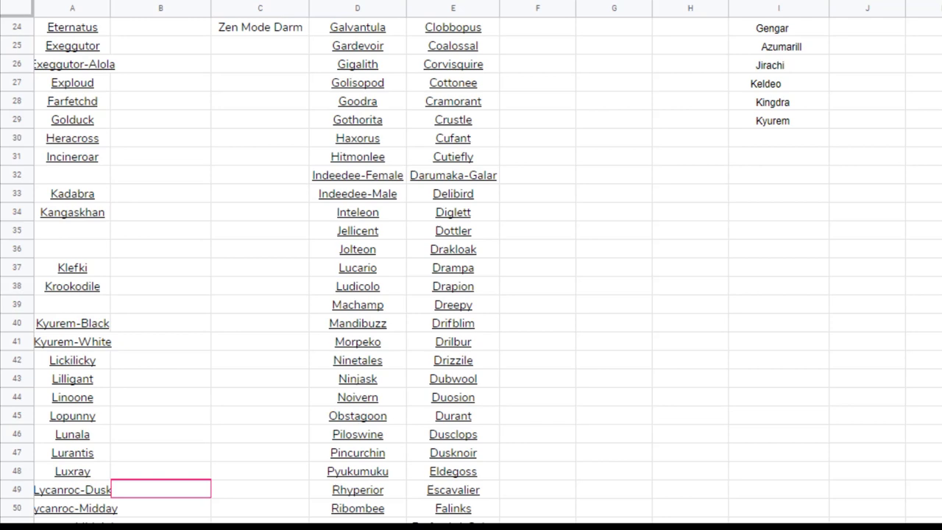
pyautogui.scroll(-1, 407, 266)
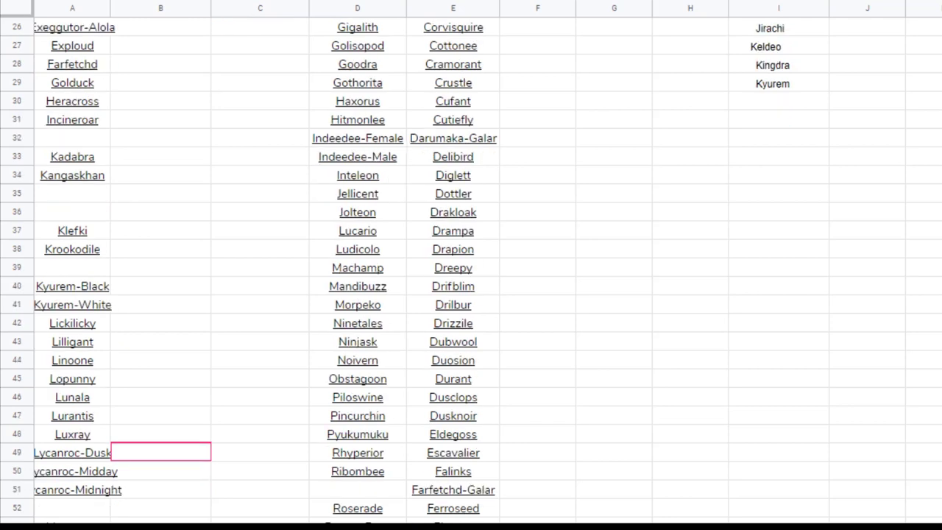
pyautogui.scroll(1, 407, 266)
pyautogui.scroll(1, 407, 266)
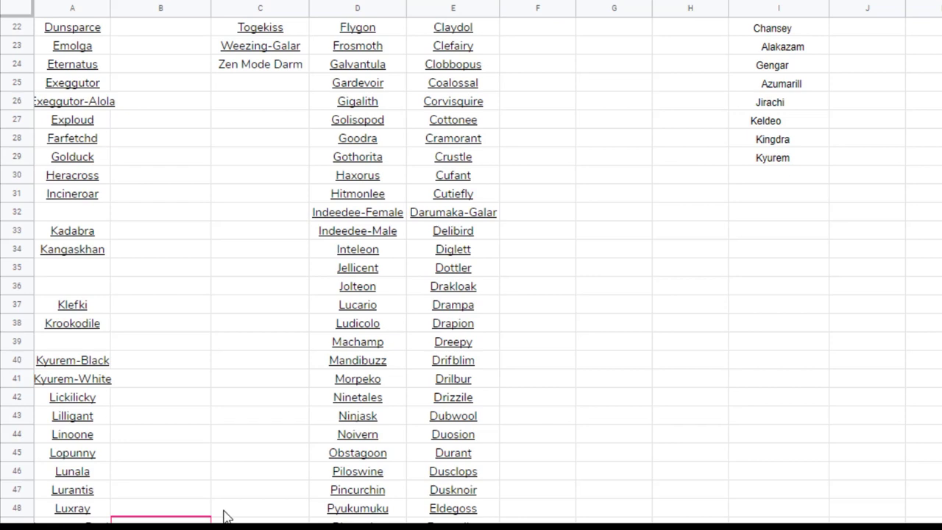
pyautogui.scroll(-2, 226, 515)
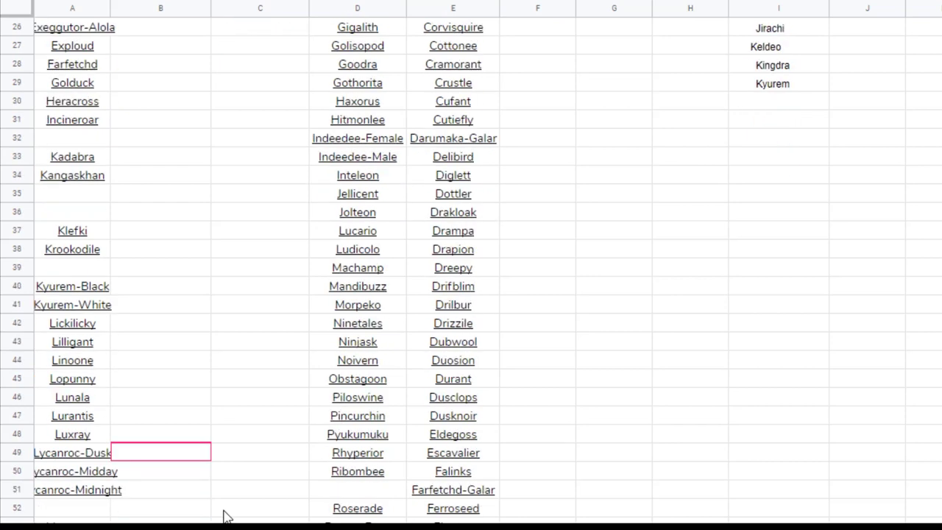
pyautogui.scroll(3, 227, 515)
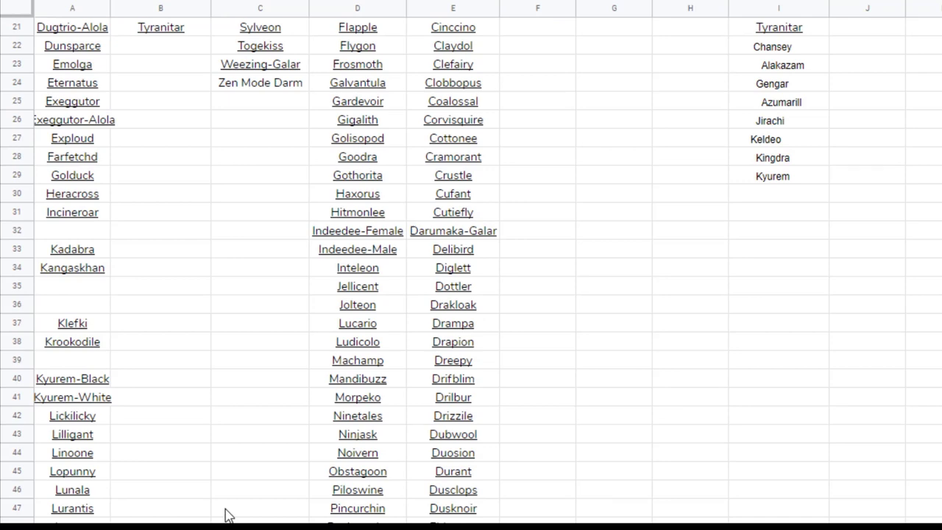
# Step: Add Magnezone to cell I30, at the end of the revised S Tier list in column I
pyautogui.scroll(-2, 227, 515)
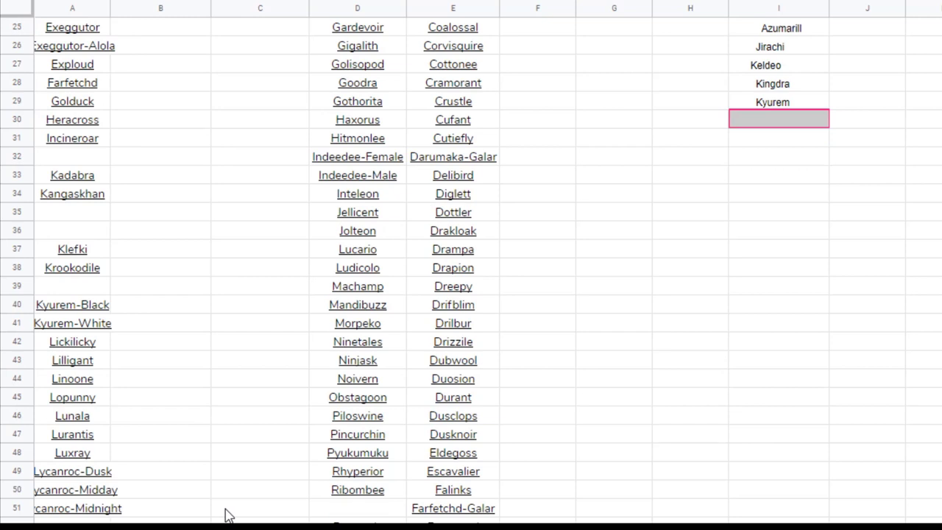
pyautogui.write('Magnezone')
pyautogui.press('Down')
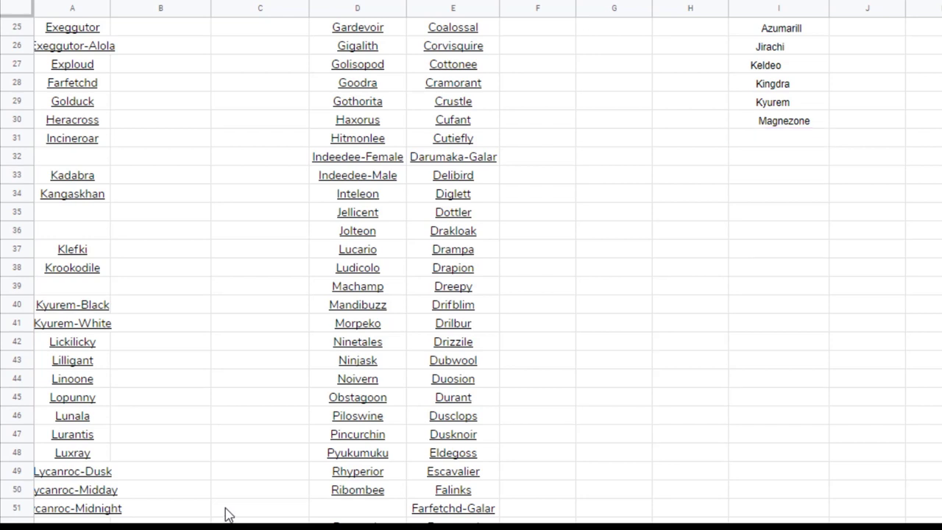
# Step: Review the Banned entries from Magneton through the Necrozma forms and compare them with the end of the S Tier list in column I
pyautogui.scroll(-1, 226, 514)
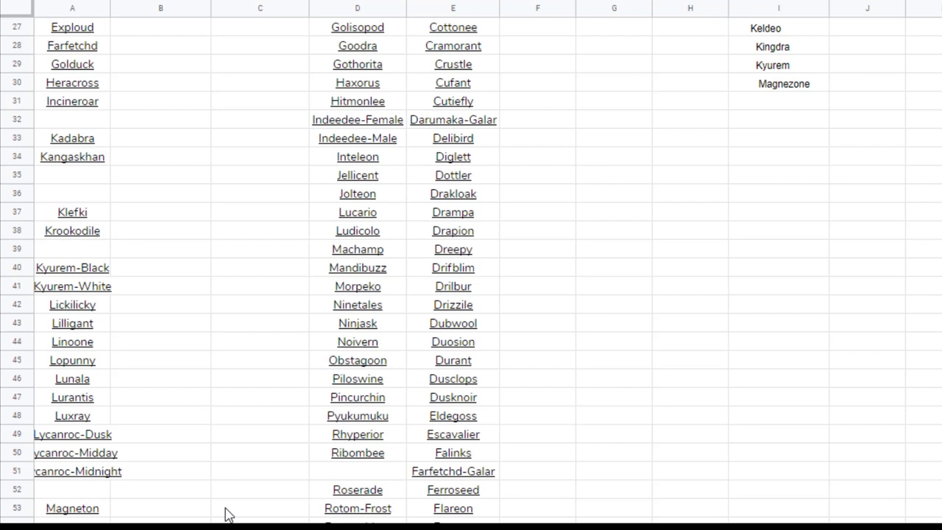
pyautogui.scroll(-2, 228, 513)
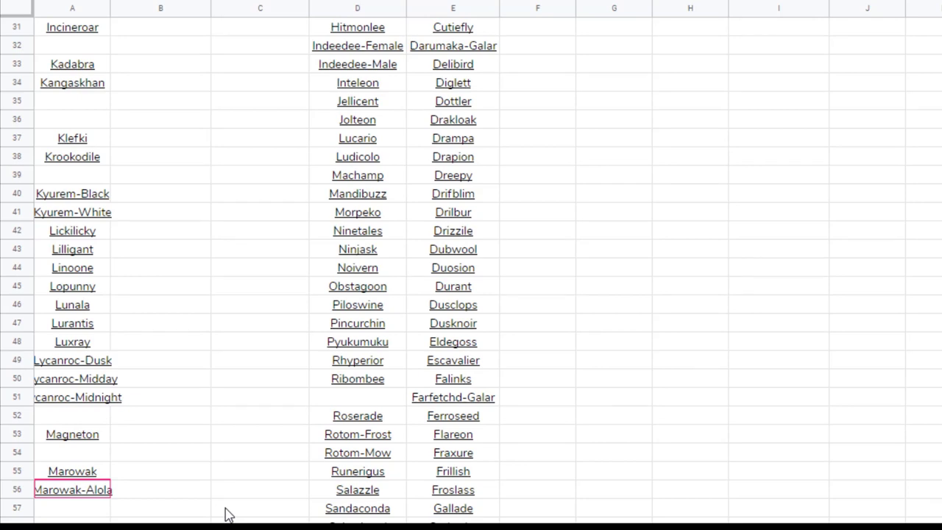
pyautogui.scroll(-1, 229, 514)
pyautogui.scroll(-1, 228, 514)
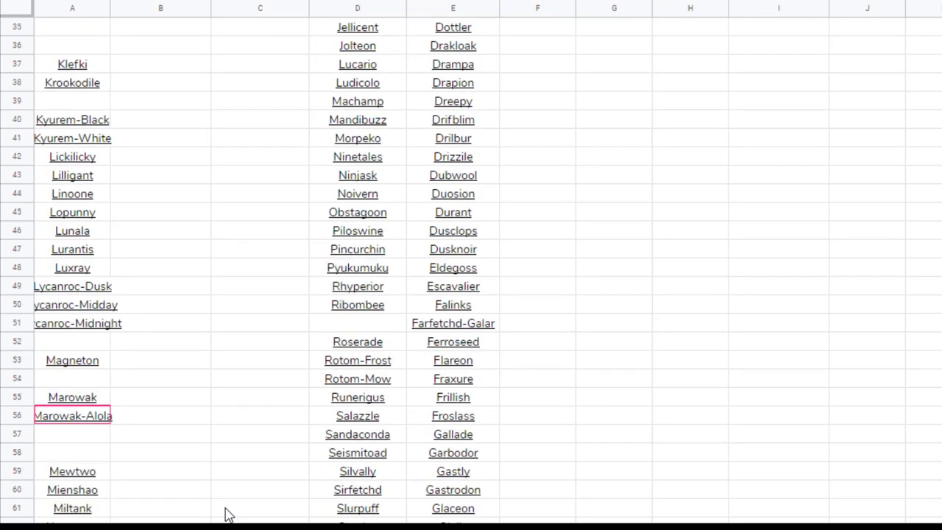
pyautogui.scroll(-1, 228, 514)
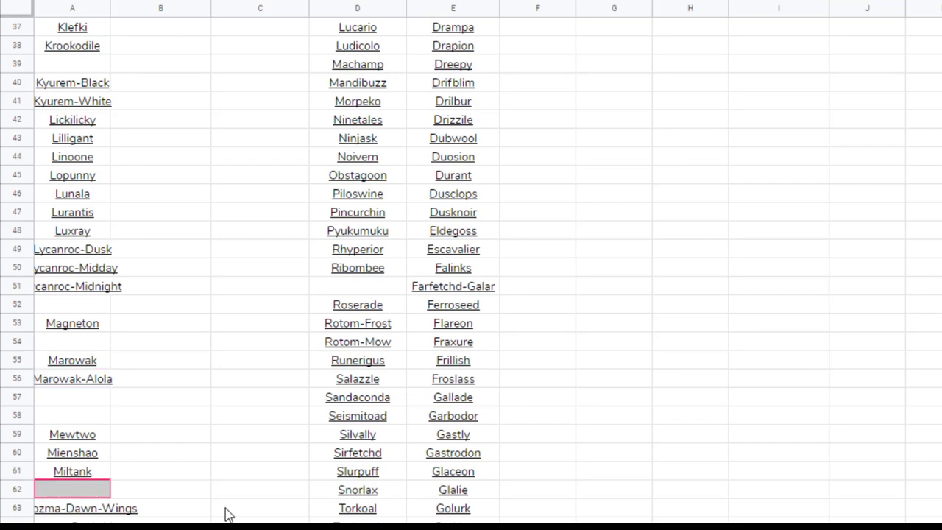
pyautogui.scroll(1, 230, 512)
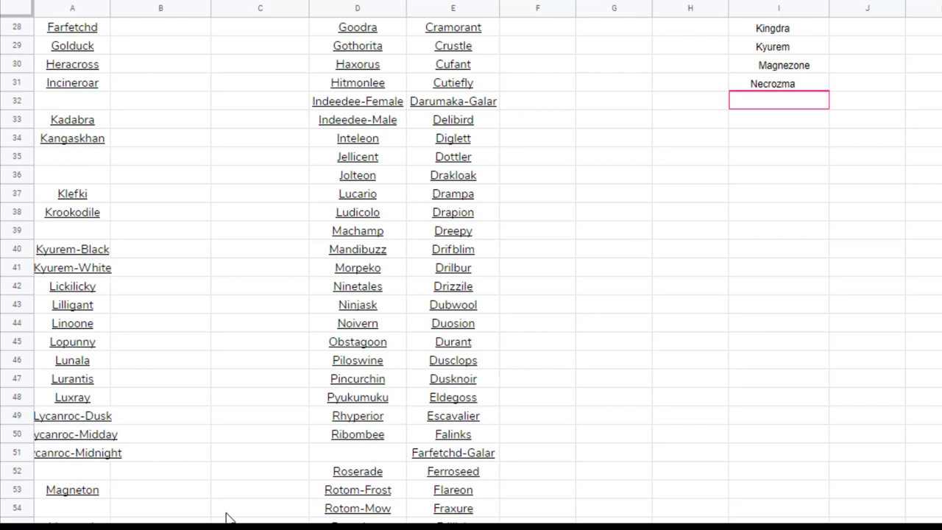
pyautogui.scroll(-3, 230, 517)
pyautogui.scroll(-1, 229, 518)
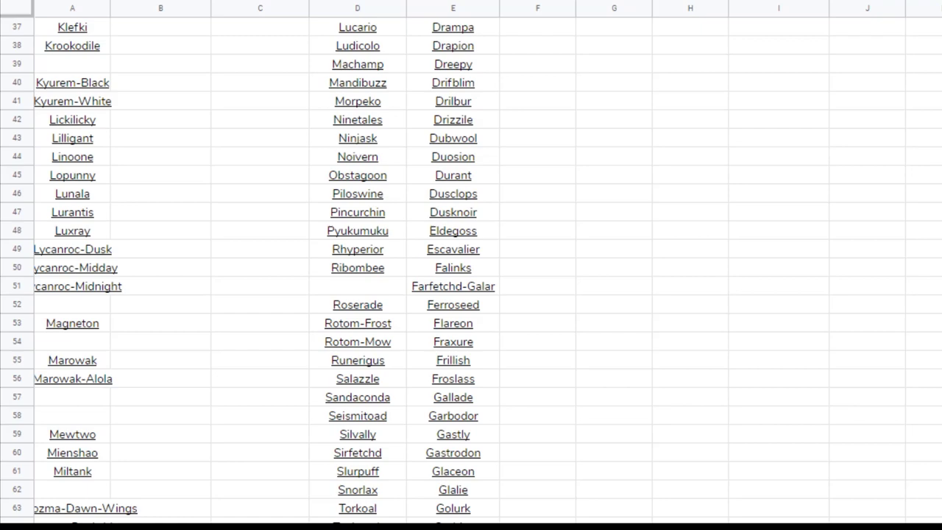
# Step: Check the tier headings and the Ban list in column G, and return to the Banned entries around Mewtwo and Miltank
pyautogui.scroll(12, 471, 265)
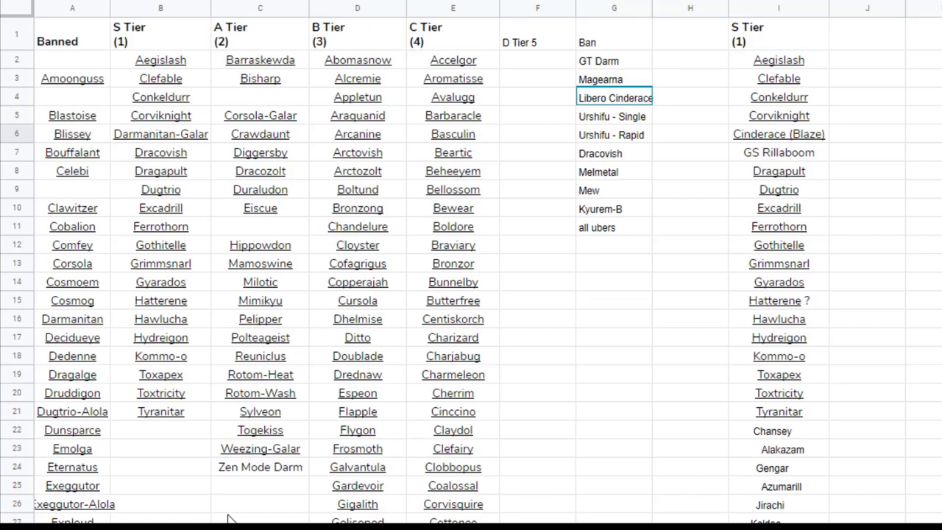
pyautogui.scroll(-6, 228, 519)
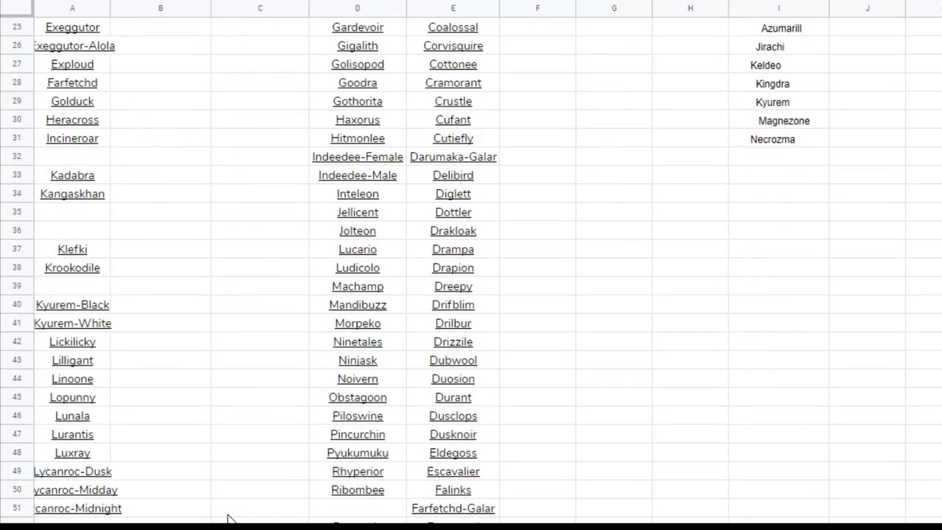
pyautogui.scroll(-2, 228, 519)
pyautogui.scroll(-2, 228, 518)
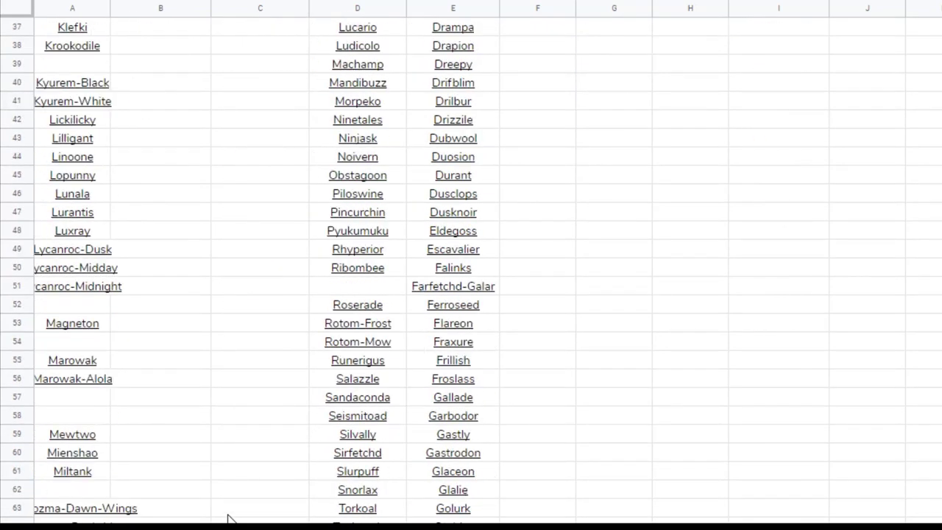
# Step: Examine the Banned column from Ninetales-Alola through Slowbro for further S Tier candidates
pyautogui.scroll(-2, 228, 519)
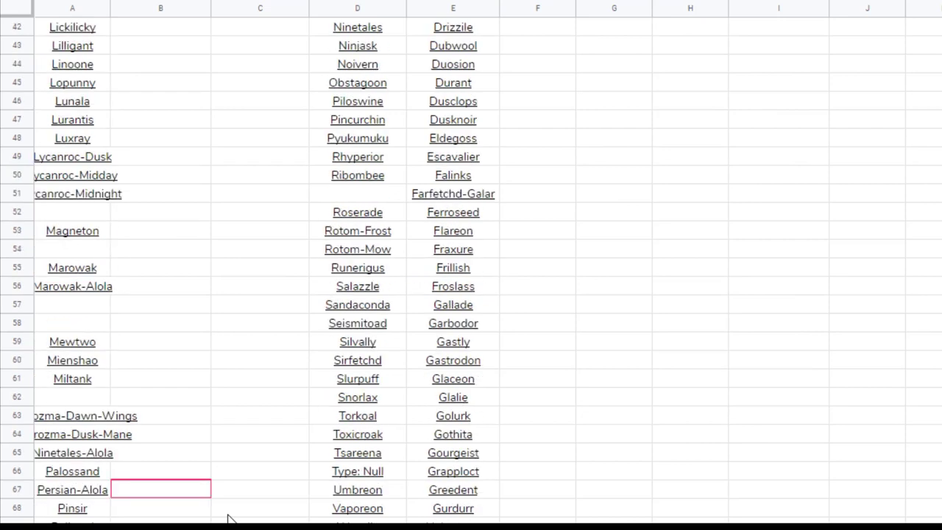
pyautogui.scroll(-1, 228, 519)
pyautogui.scroll(-1, 228, 518)
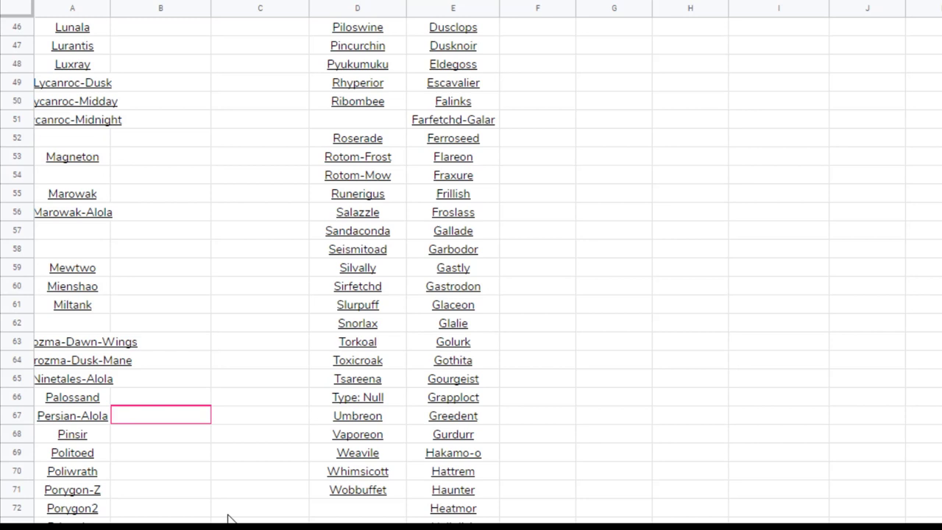
pyautogui.scroll(-1, 228, 519)
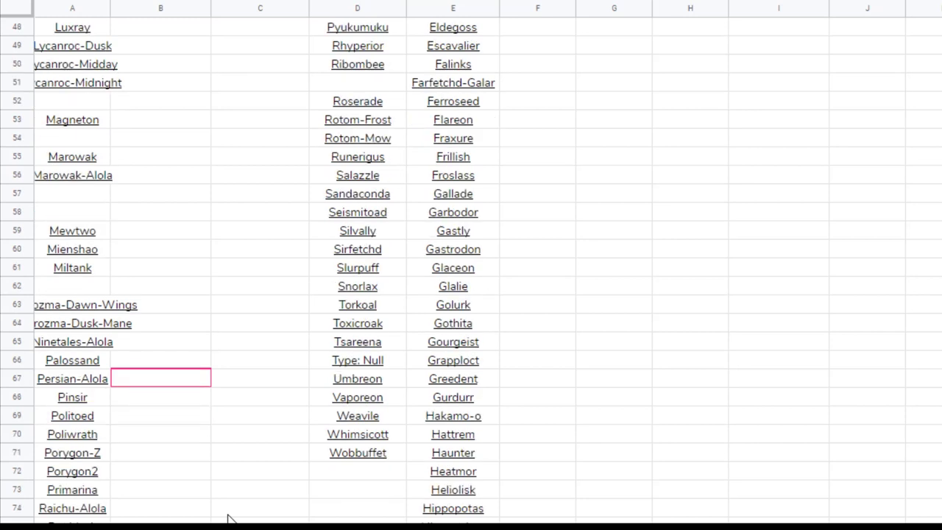
pyautogui.scroll(-1, 228, 519)
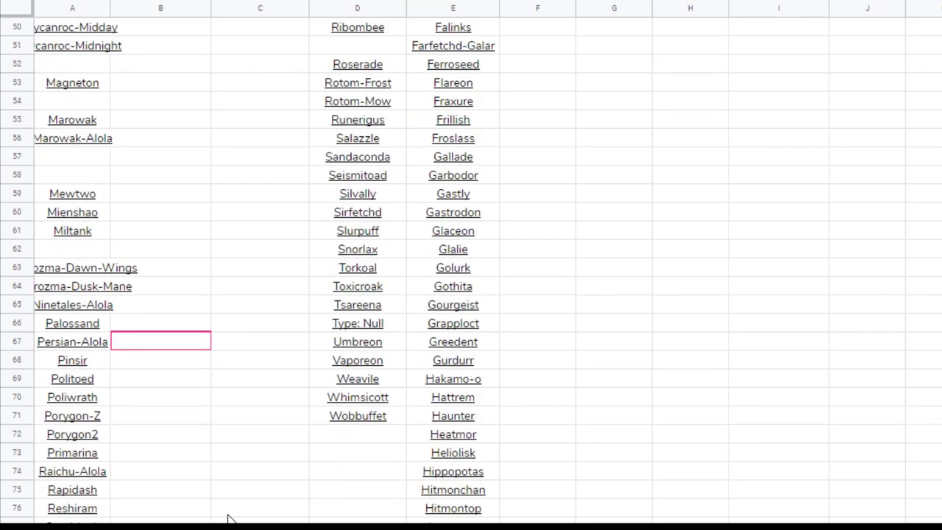
pyautogui.scroll(-1, 228, 519)
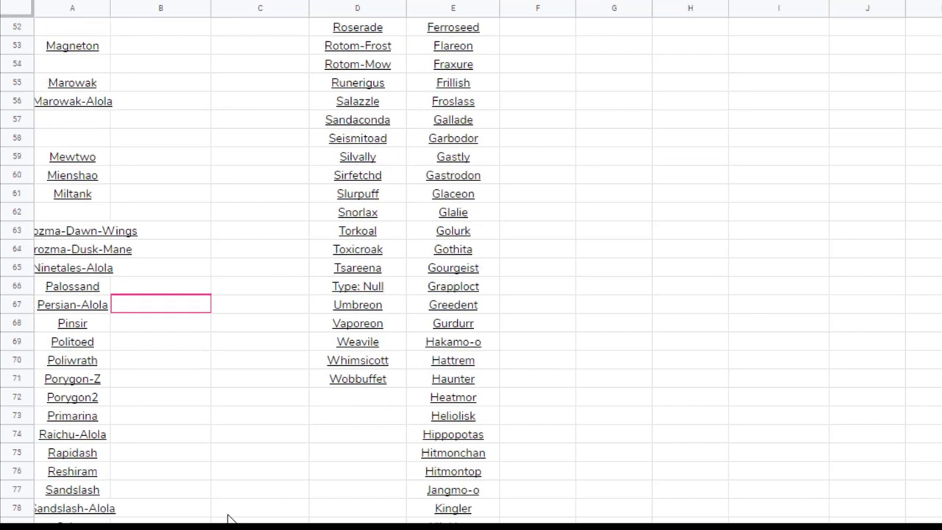
pyautogui.scroll(-1, 228, 519)
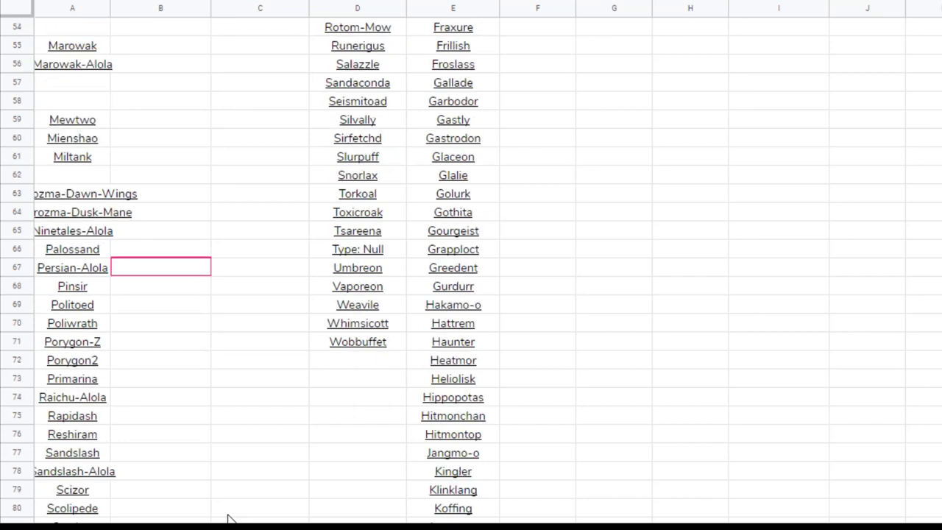
pyautogui.scroll(-1, 228, 519)
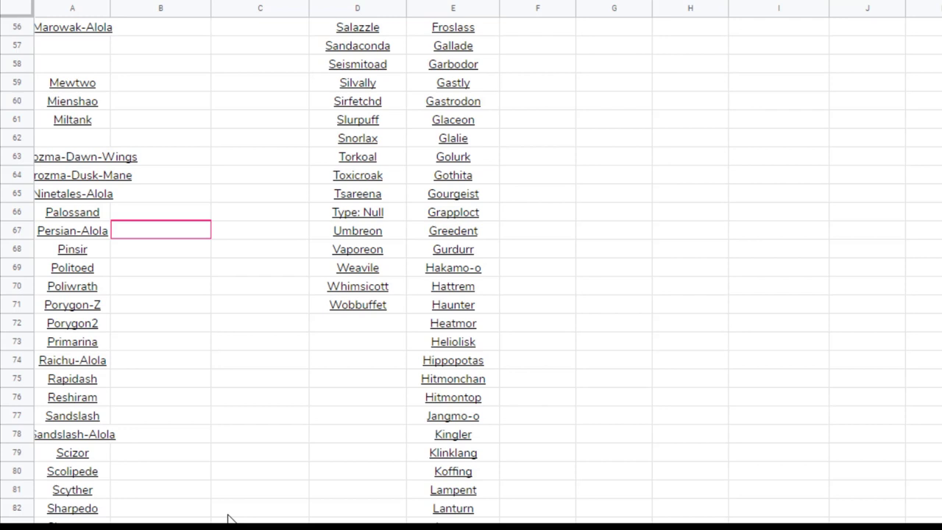
pyautogui.scroll(-1, 228, 519)
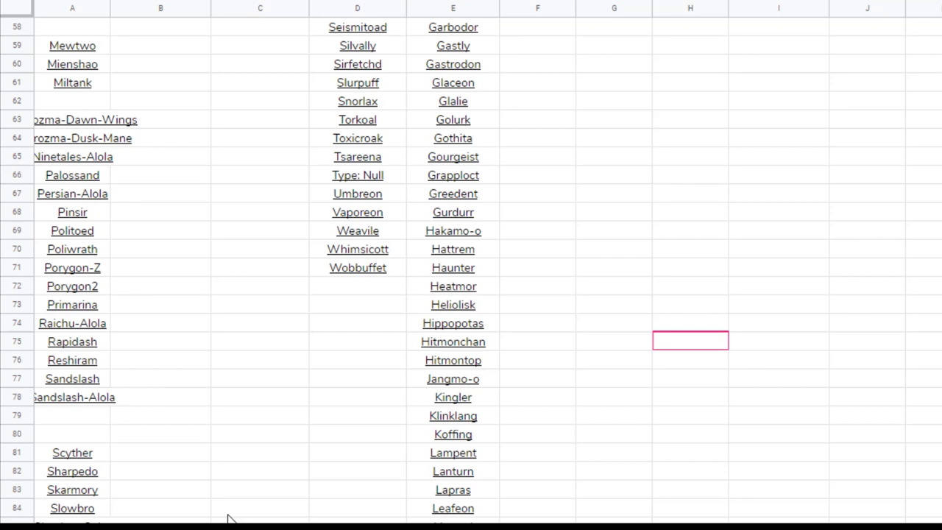
# Step: Examine the Banned column from Slowbro-Galar through Terrakion for further S Tier candidates
pyautogui.scroll(-1, 228, 519)
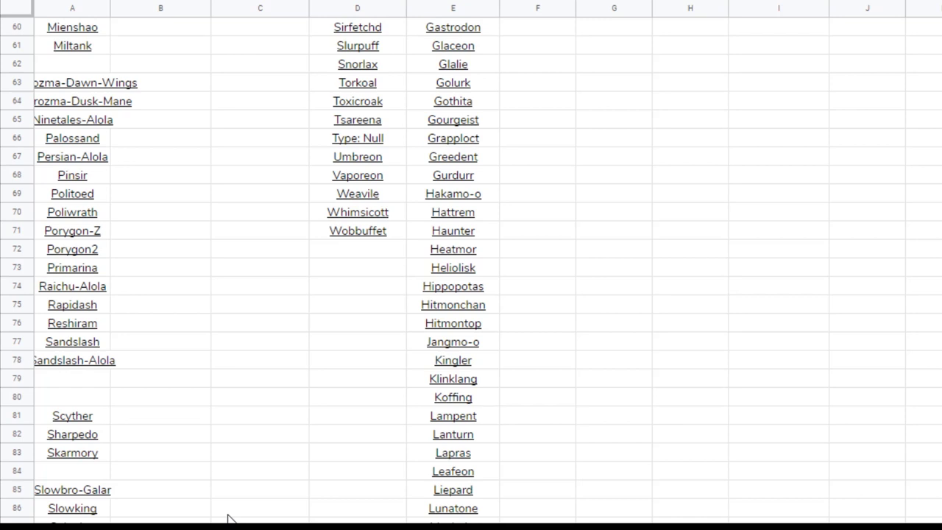
pyautogui.scroll(-1, 228, 518)
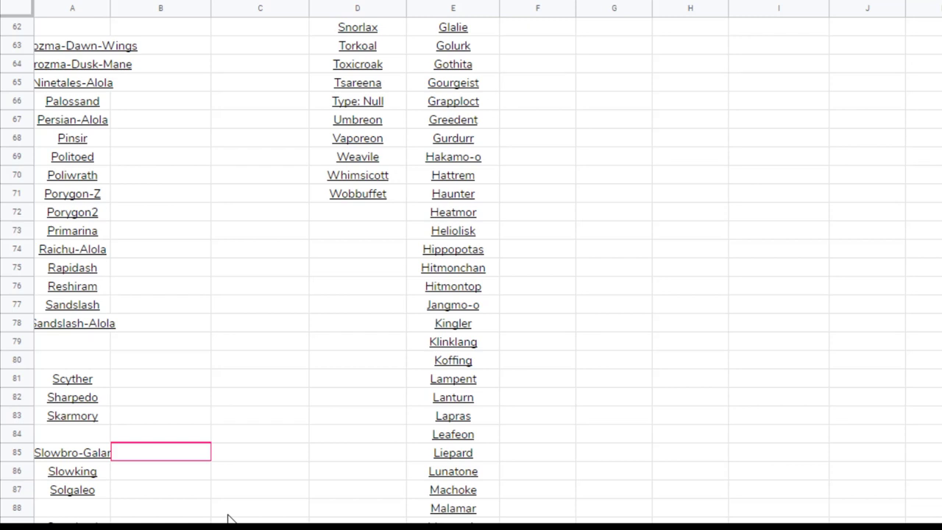
pyautogui.scroll(-2, 228, 519)
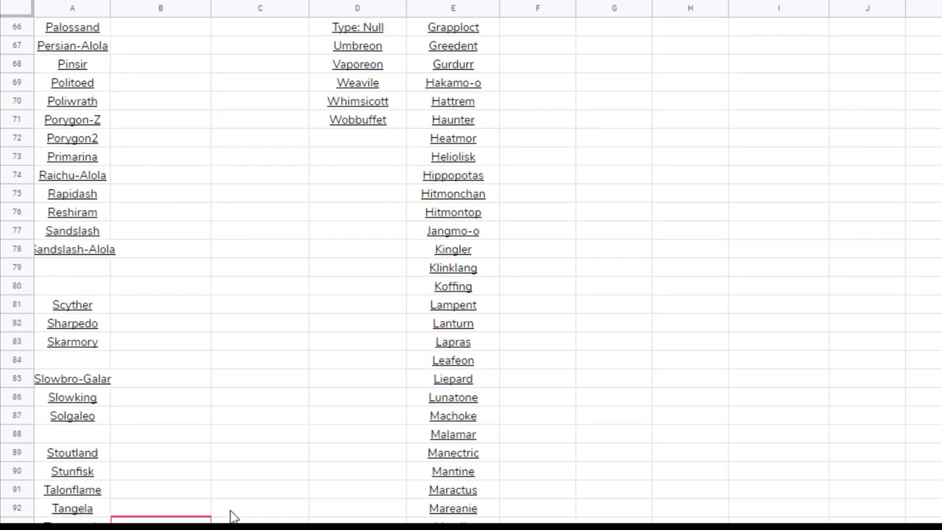
pyautogui.scroll(-1, 230, 517)
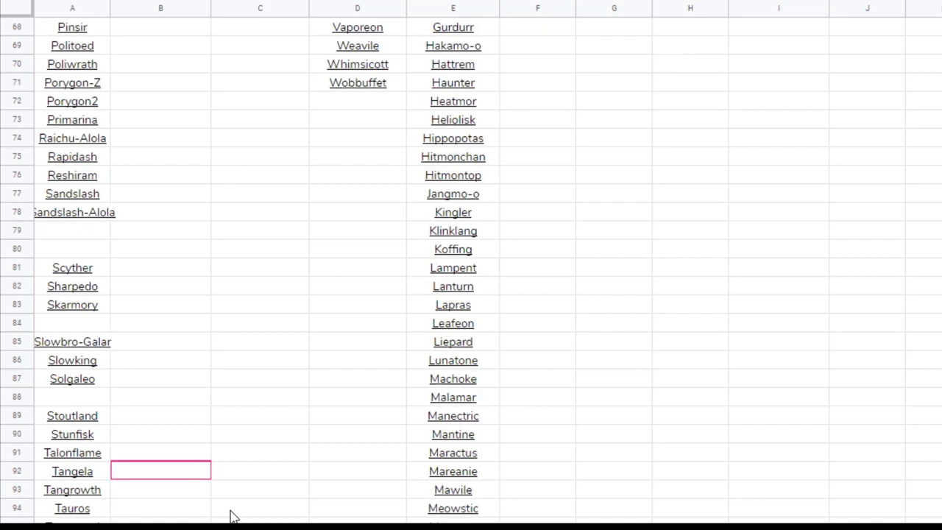
pyautogui.scroll(-1, 230, 517)
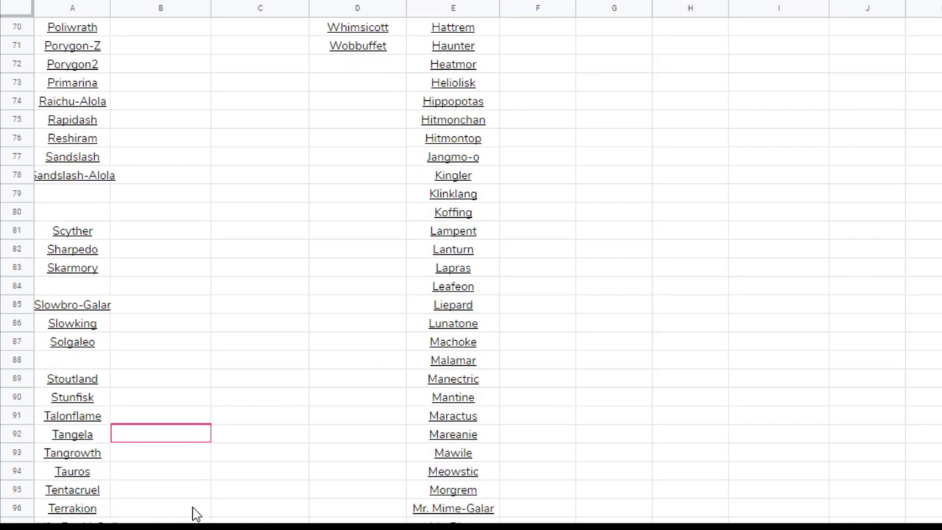
pyautogui.scroll(2, 772, 477)
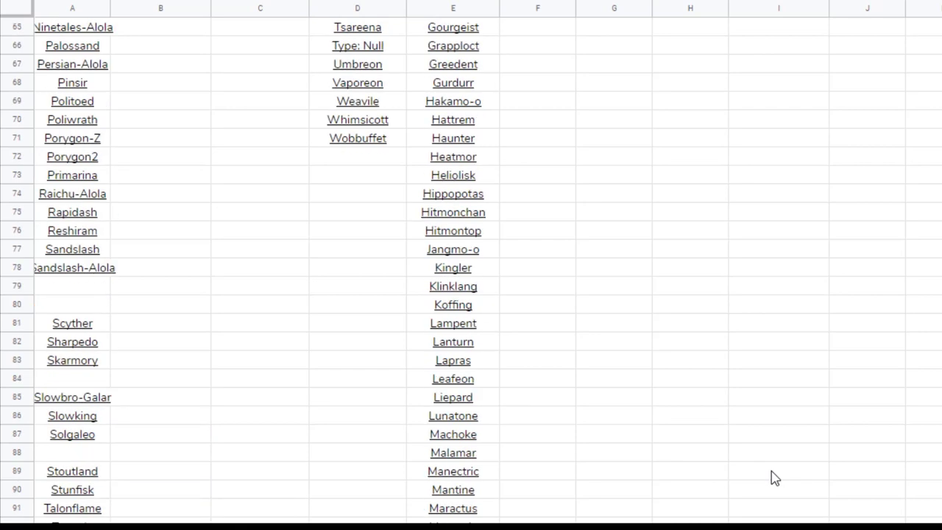
pyautogui.scroll(-1, 471, 265)
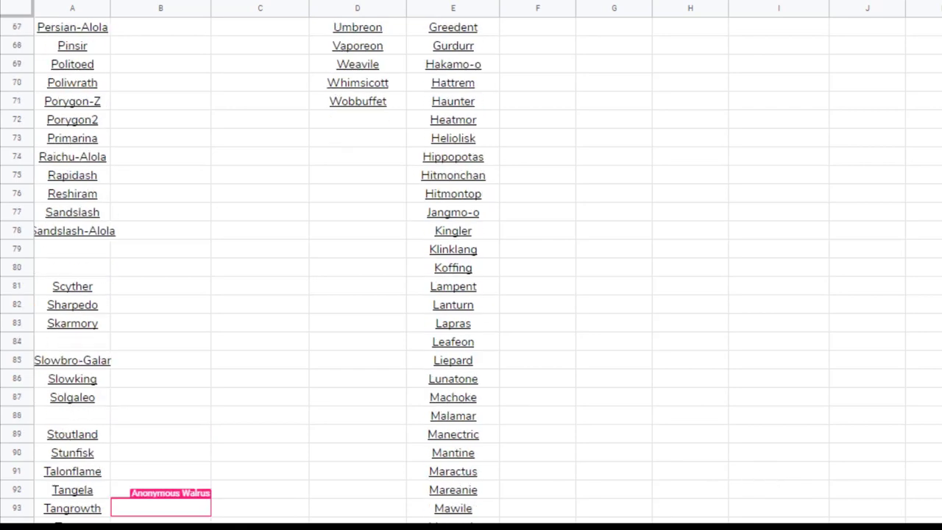
# Step: Move the chosen entry from the lower part of the Banned column to cell I37, directly below Terrakion in the S Tier list
pyautogui.scroll(15, 684, 446)
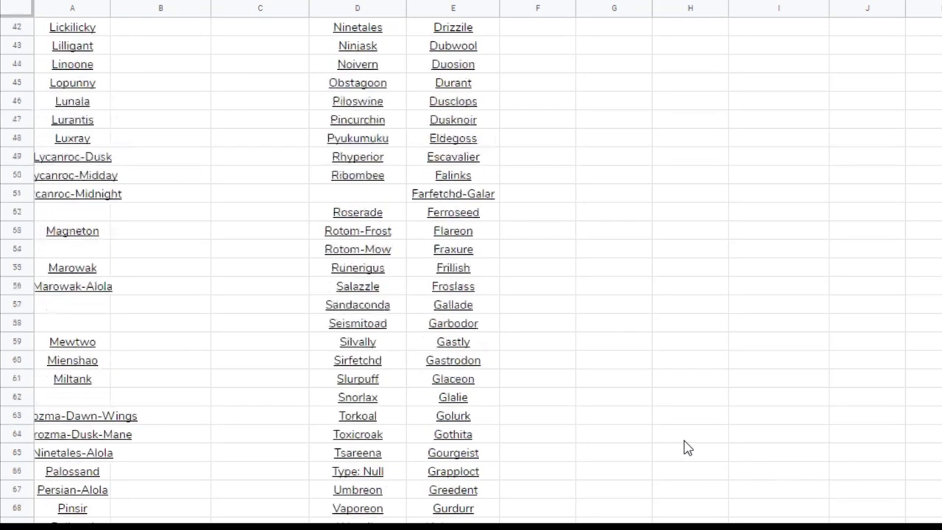
pyautogui.scroll(-10, 786, 324)
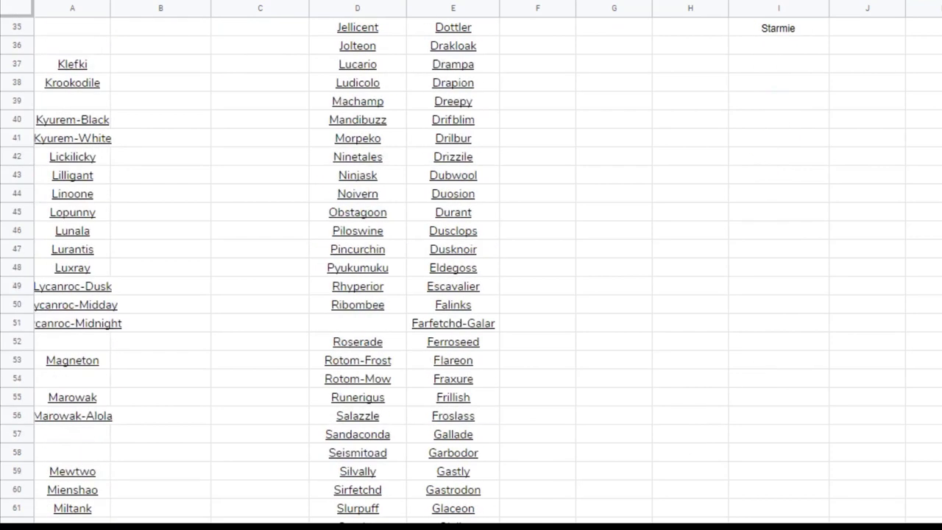
pyautogui.scroll(-2, 471, 265)
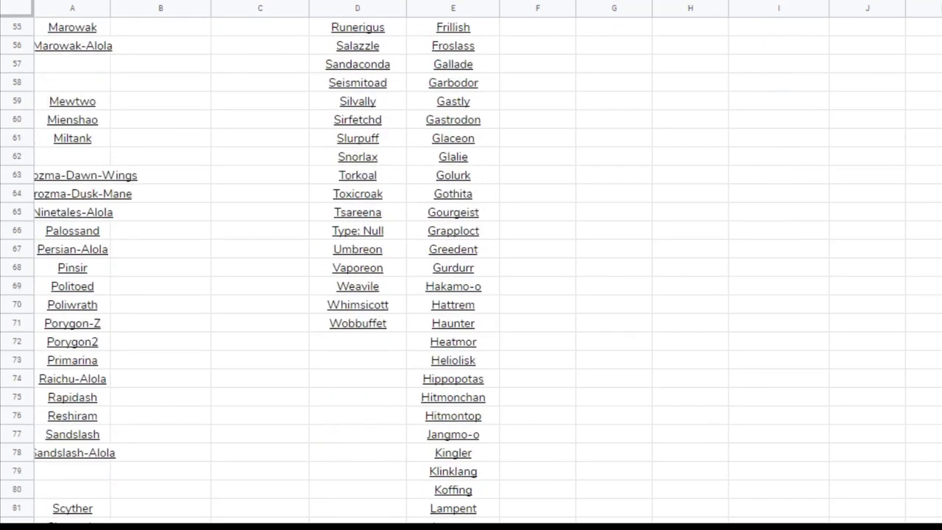
pyautogui.scroll(-3, 471, 265)
pyautogui.scroll(-2, 471, 265)
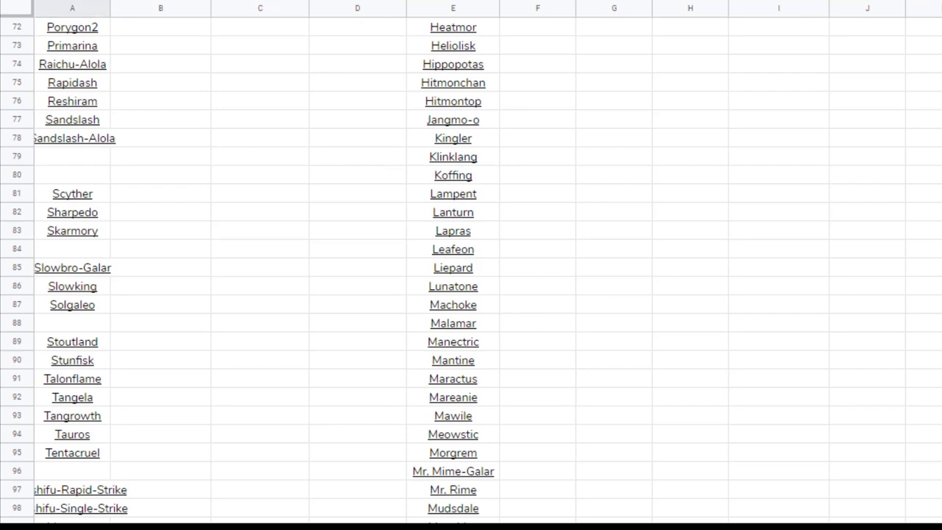
pyautogui.rightClick(67, 290)
pyautogui.click(234, 83)
pyautogui.scroll(1, 672, 401)
pyautogui.scroll(15, 672, 401)
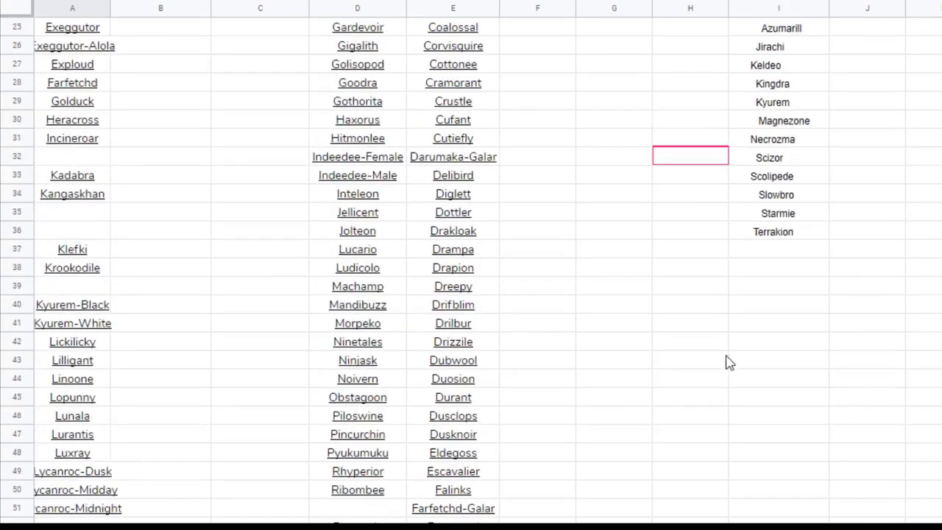
pyautogui.click(769, 252)
pyautogui.rightClick(769, 252)
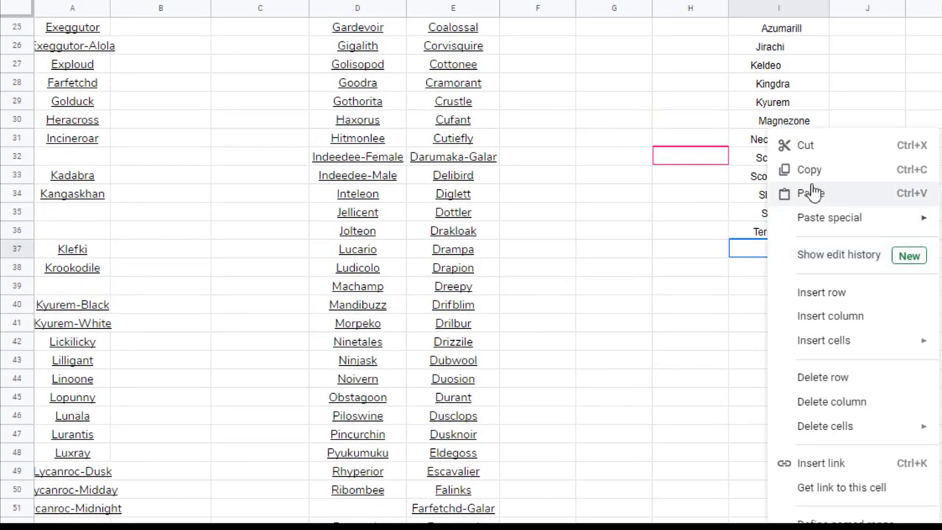
pyautogui.click(790, 191)
# Step: Add Zeraora from the lower end of the Banned column to the revised S Tier list in cell I38, directly below Volcarona
pyautogui.scroll(-7, 477, 403)
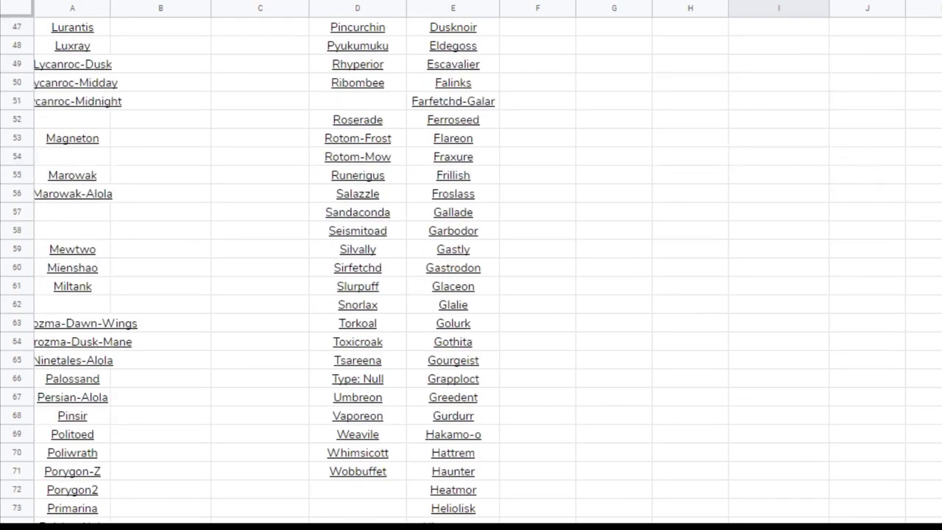
pyautogui.scroll(-6, 142, 513)
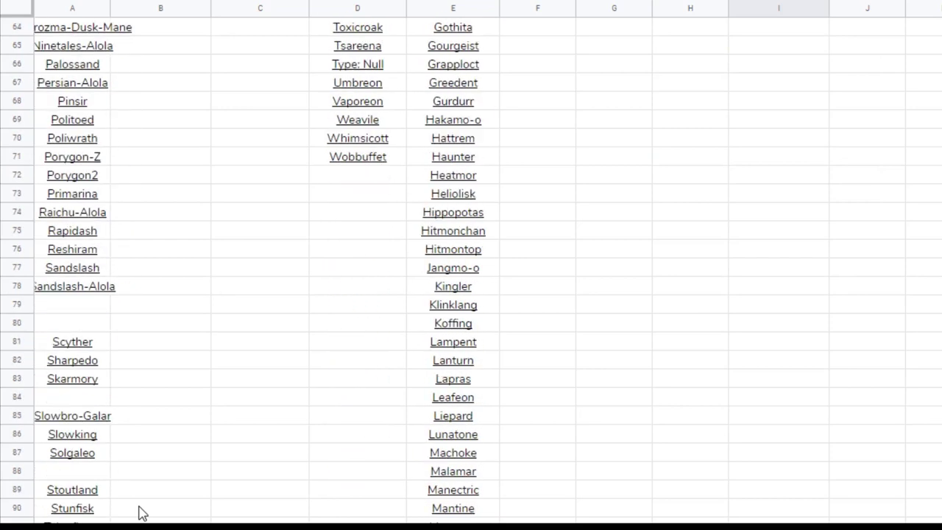
pyautogui.scroll(-1, 142, 513)
pyautogui.scroll(-3, 142, 512)
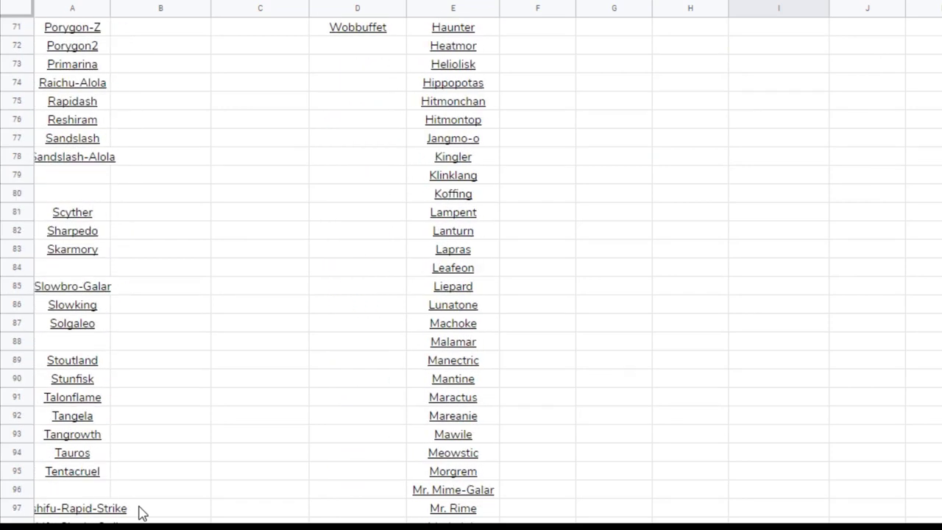
pyautogui.scroll(-1, 142, 512)
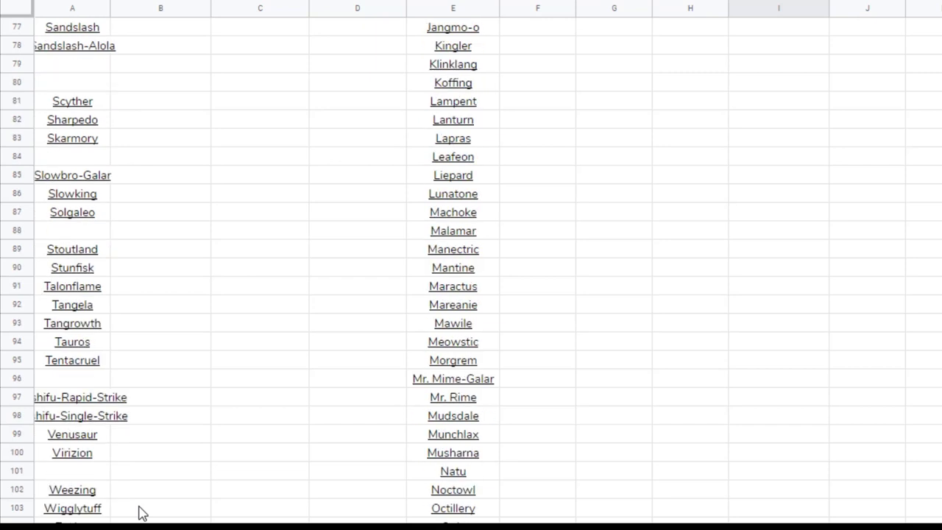
pyautogui.scroll(-1, 142, 513)
pyautogui.rightClick(79, 359)
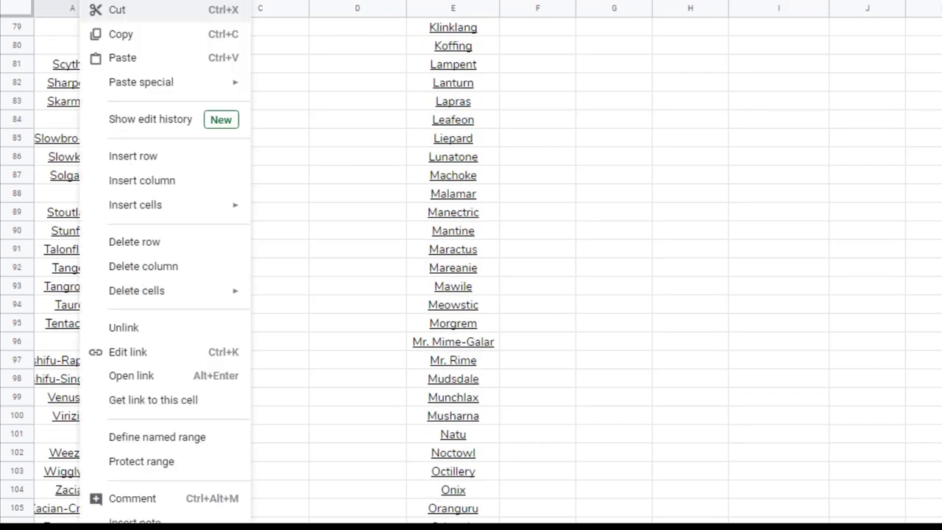
pyautogui.click(141, 35)
pyautogui.scroll(15, 761, 341)
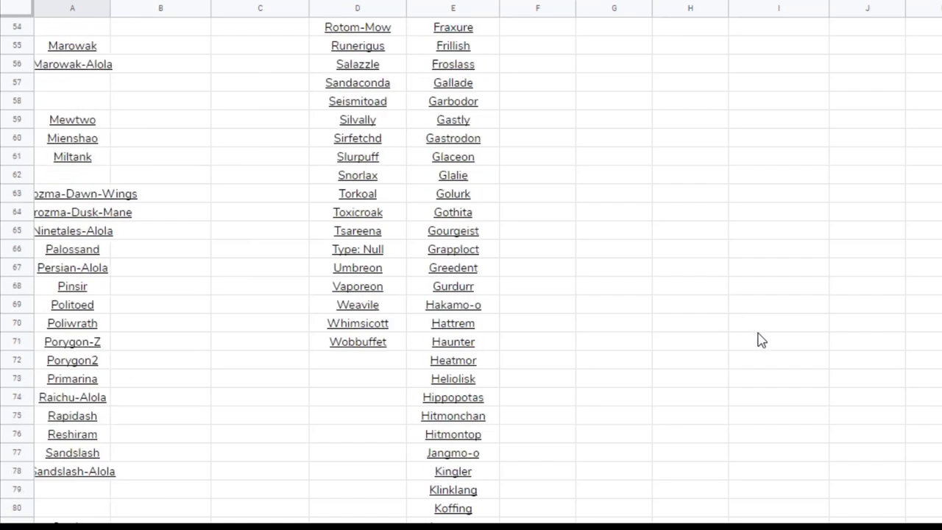
pyautogui.scroll(3, 763, 340)
pyautogui.click(778, 284)
pyautogui.hotkey('ctrl', 'v')
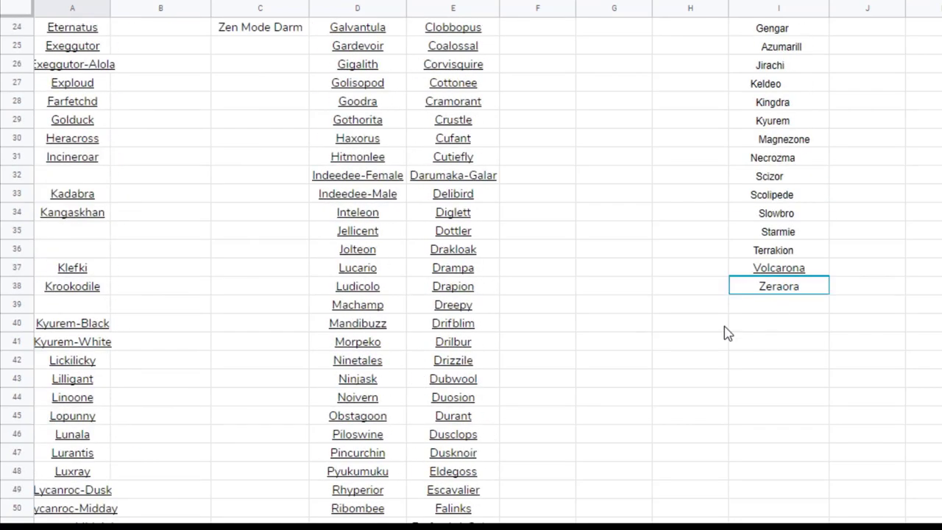
# Step: Examine the Banned column from Tauros back up to the tier headings for any remaining S Tier candidates
pyautogui.scroll(-7, 725, 330)
pyautogui.scroll(-7, 471, 268)
pyautogui.click(155, 515)
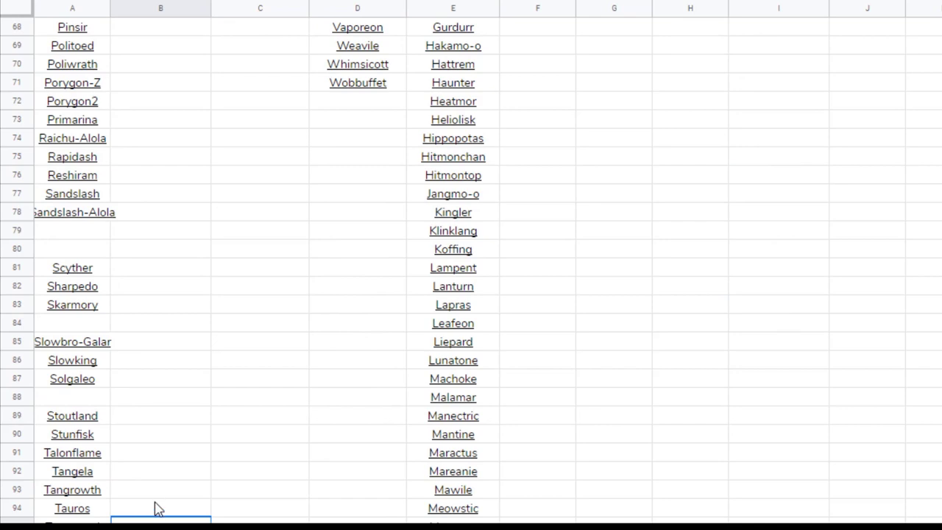
pyautogui.scroll(5, 156, 508)
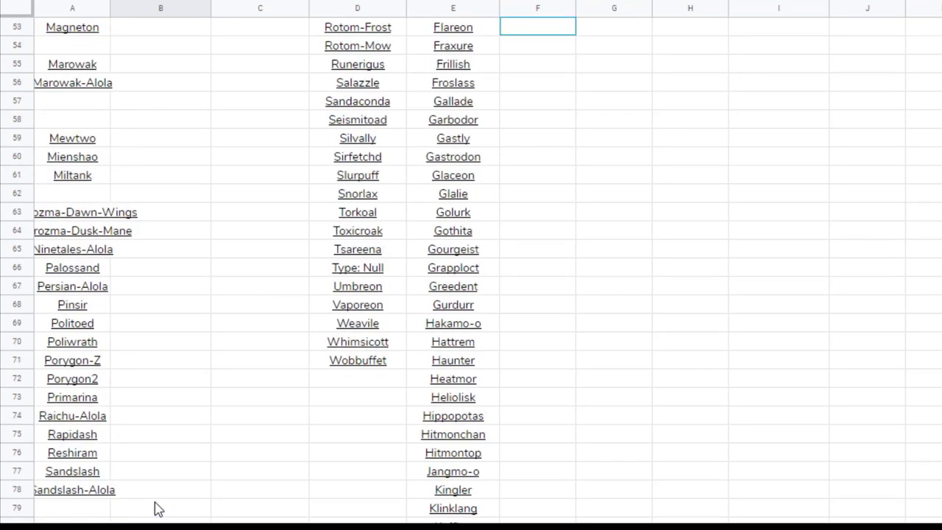
pyautogui.scroll(2, 156, 508)
pyautogui.scroll(2, 156, 507)
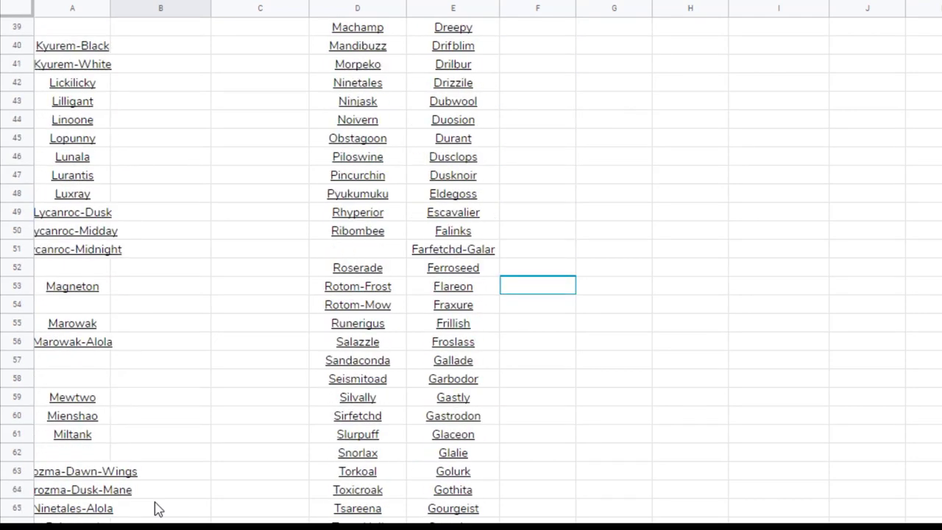
pyautogui.scroll(2, 156, 507)
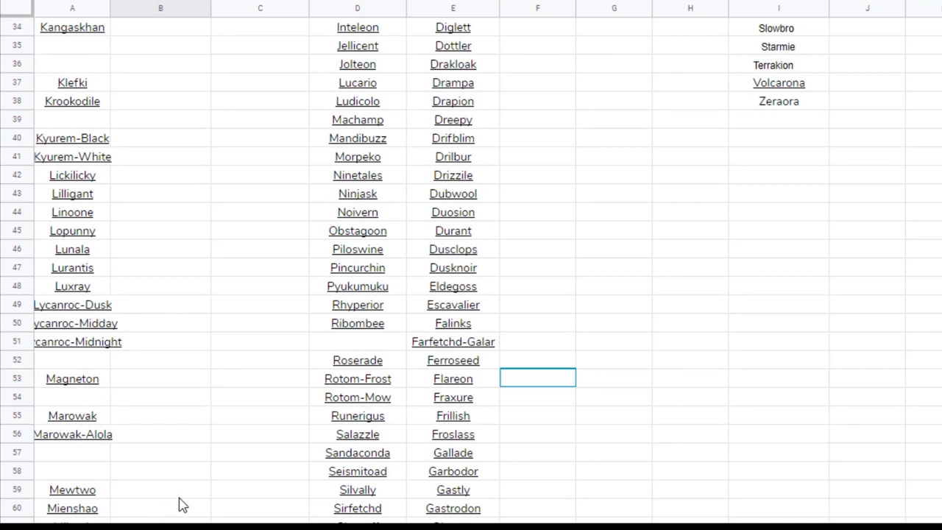
pyautogui.scroll(2, 179, 499)
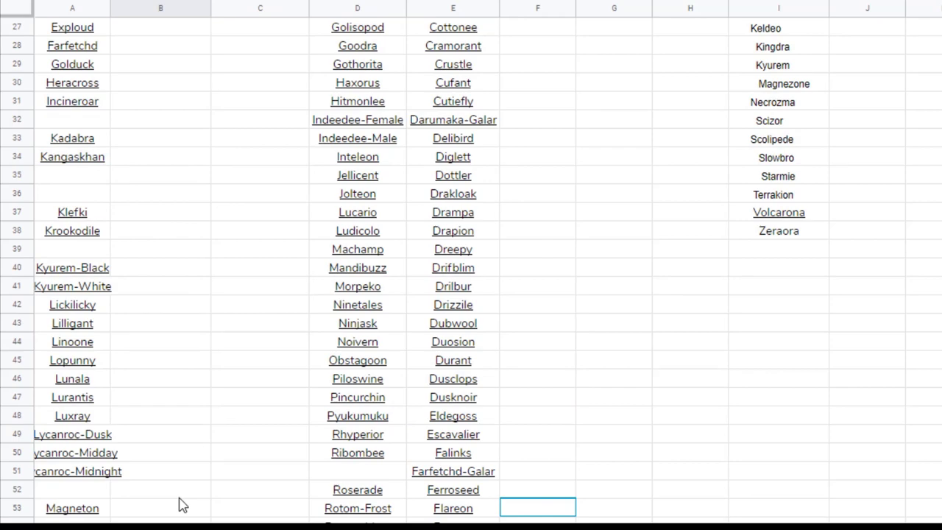
pyautogui.scroll(6, 181, 503)
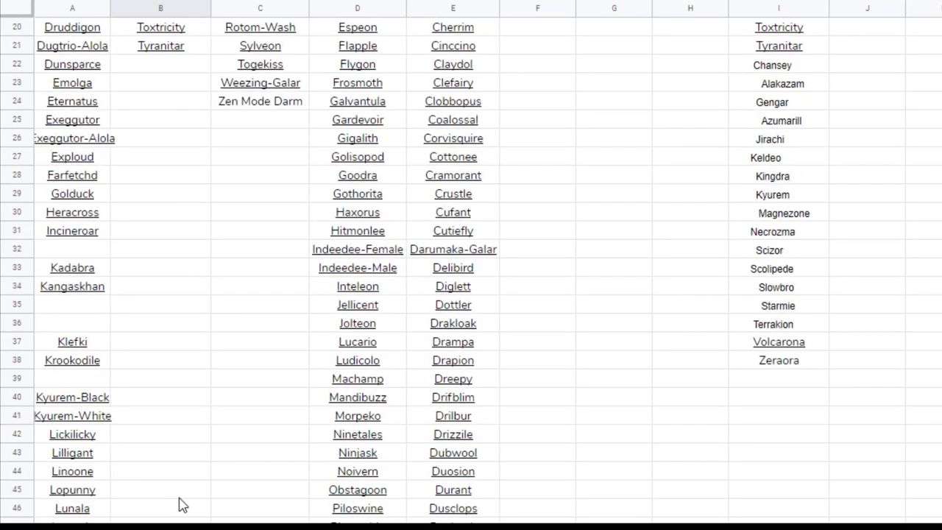
pyautogui.scroll(3, 181, 504)
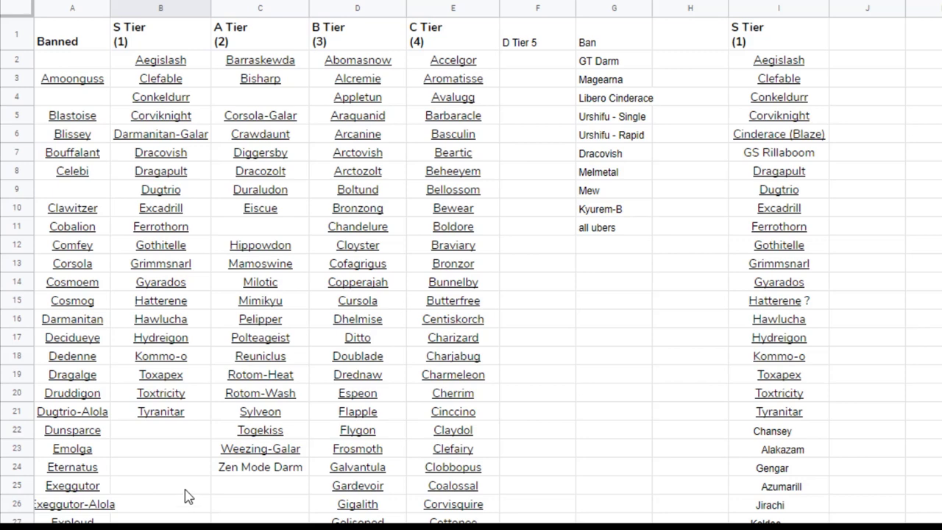
# Step: Recheck the Banned column from the headings down to Pinsir and back, and look over the revised S Tier list in column I
pyautogui.scroll(-3, 188, 496)
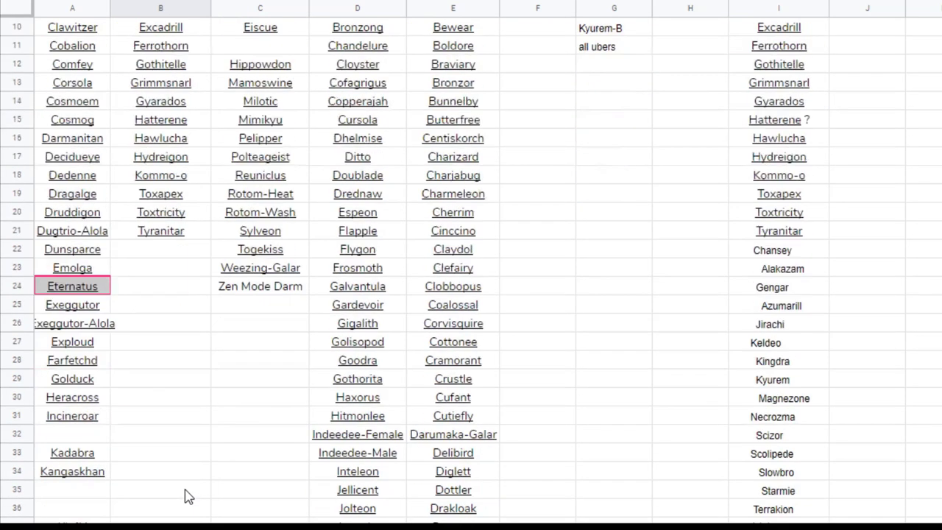
pyautogui.scroll(-2, 188, 496)
pyautogui.scroll(-4, 188, 496)
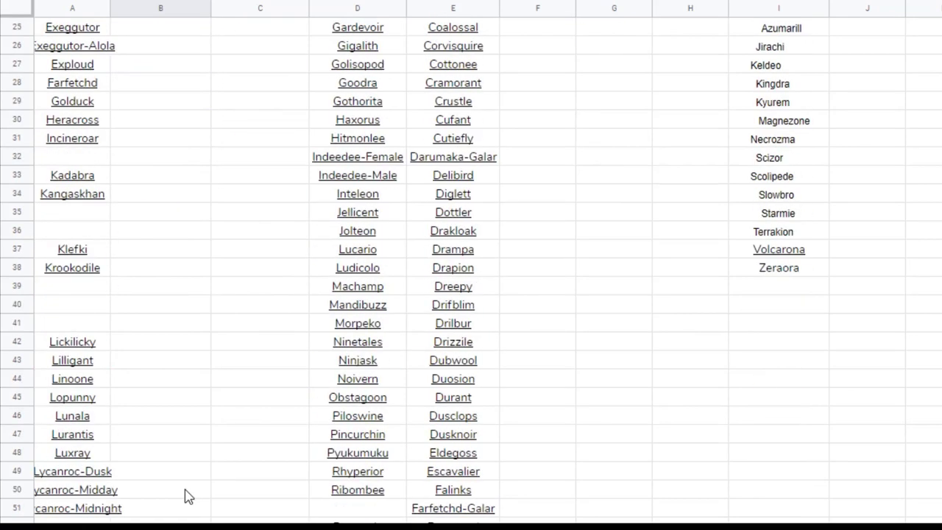
pyautogui.scroll(-4, 188, 496)
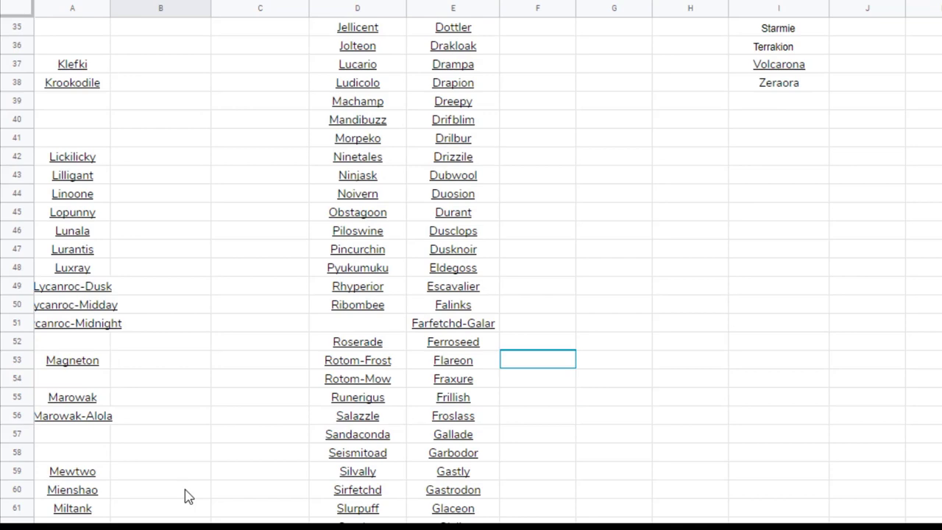
pyautogui.scroll(-1, 188, 497)
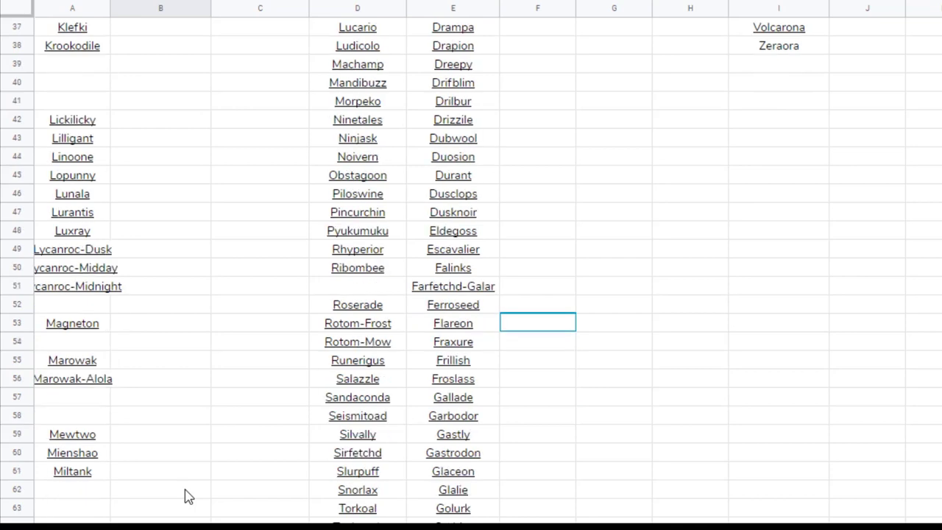
pyautogui.scroll(-3, 187, 497)
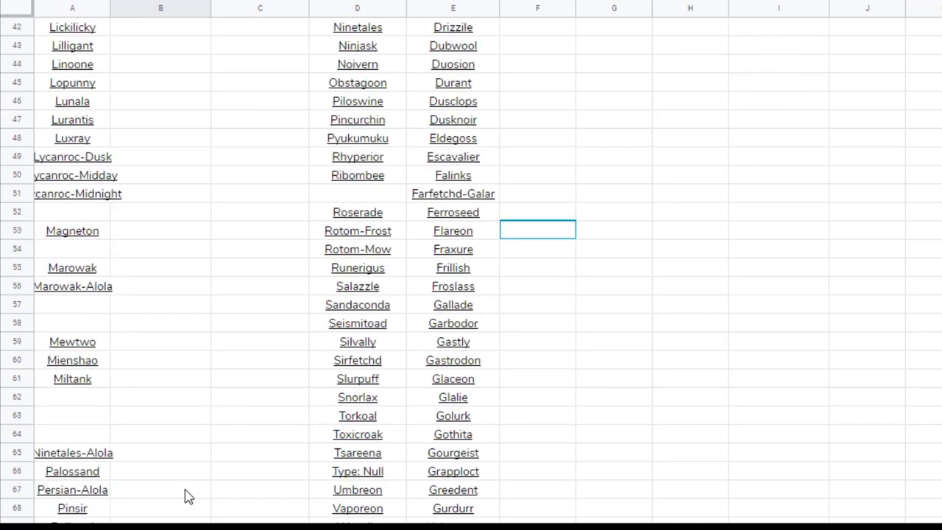
pyautogui.scroll(1, 188, 496)
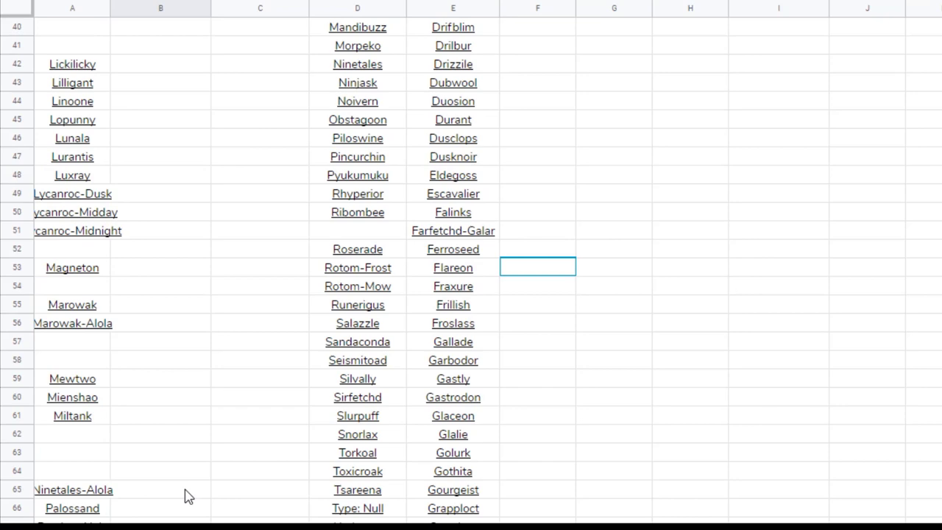
pyautogui.scroll(7, 188, 496)
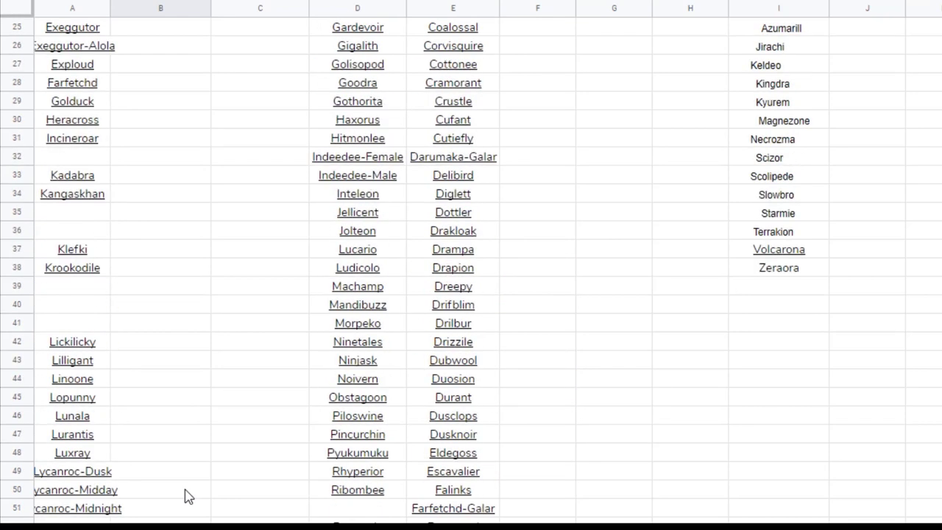
pyautogui.scroll(3, 187, 497)
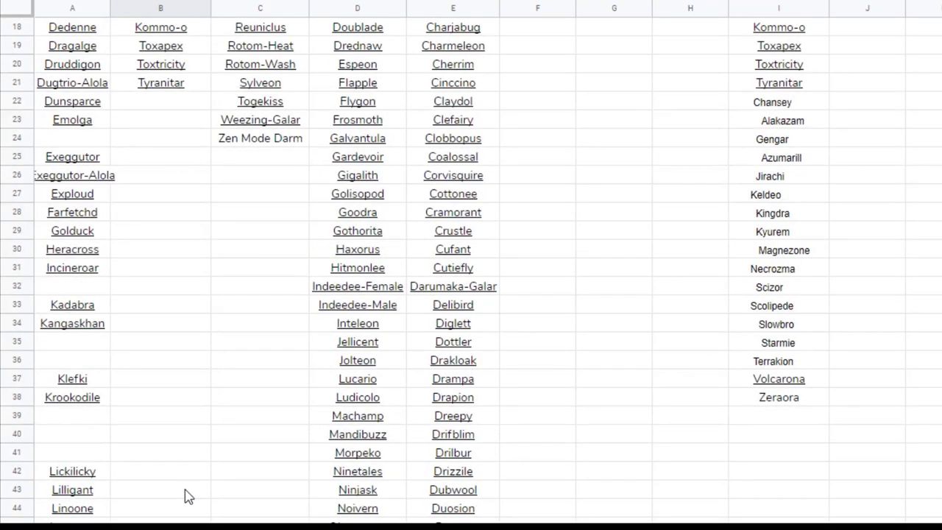
pyautogui.scroll(3, 188, 496)
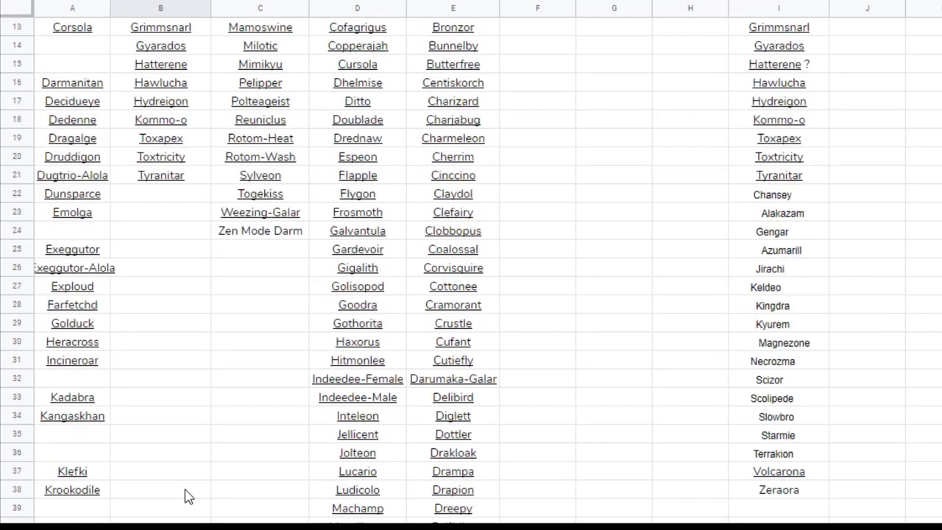
pyautogui.scroll(5, 188, 496)
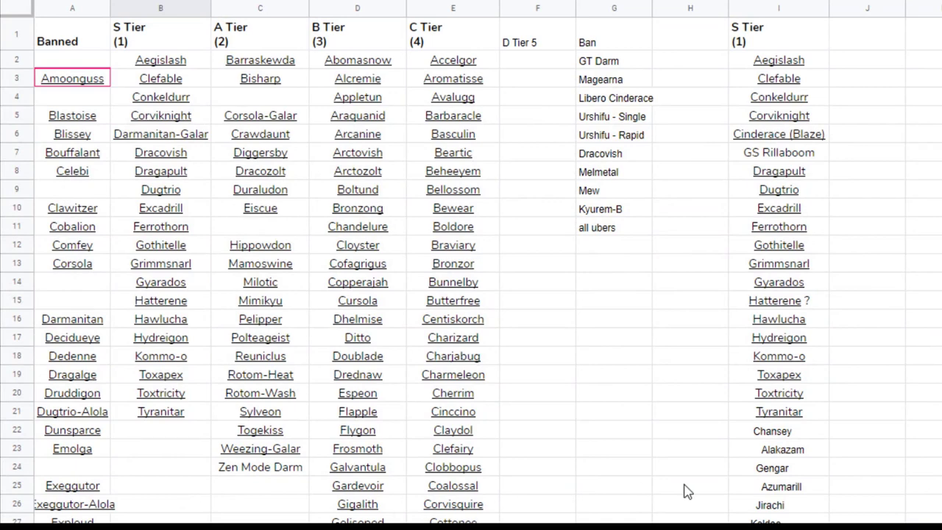
pyautogui.scroll(-4, 686, 490)
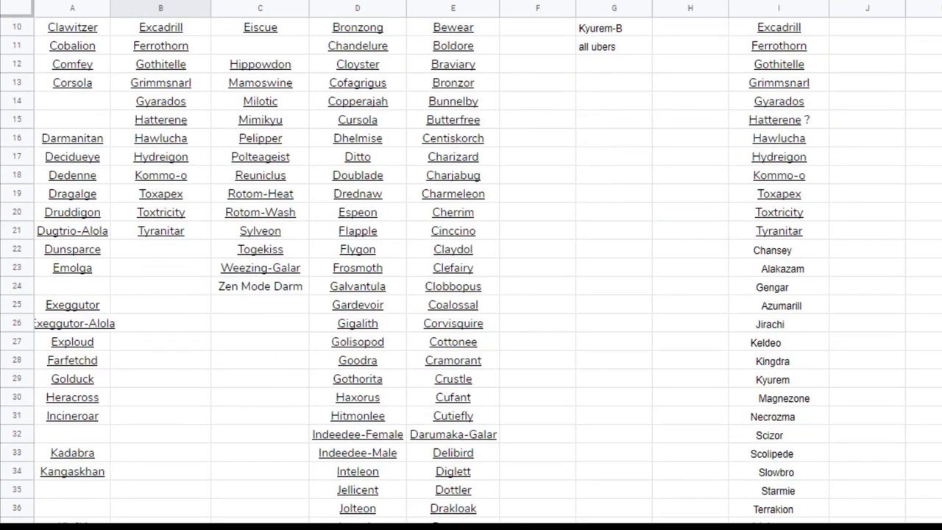
pyautogui.click(778, 490)
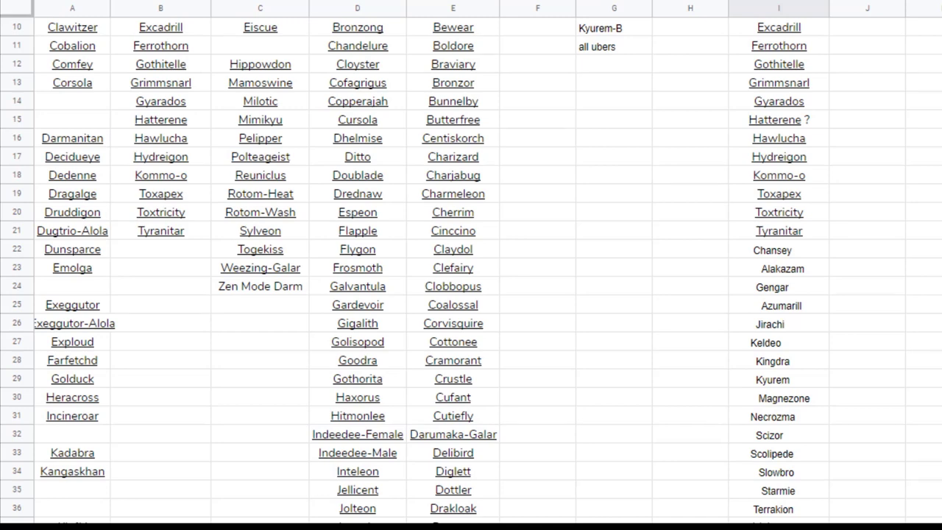
# Step: Copy the A Tier entries in C2:C24 to column J starting at J2, and fit that column's width to its contents
pyautogui.moveTo(332, 491)
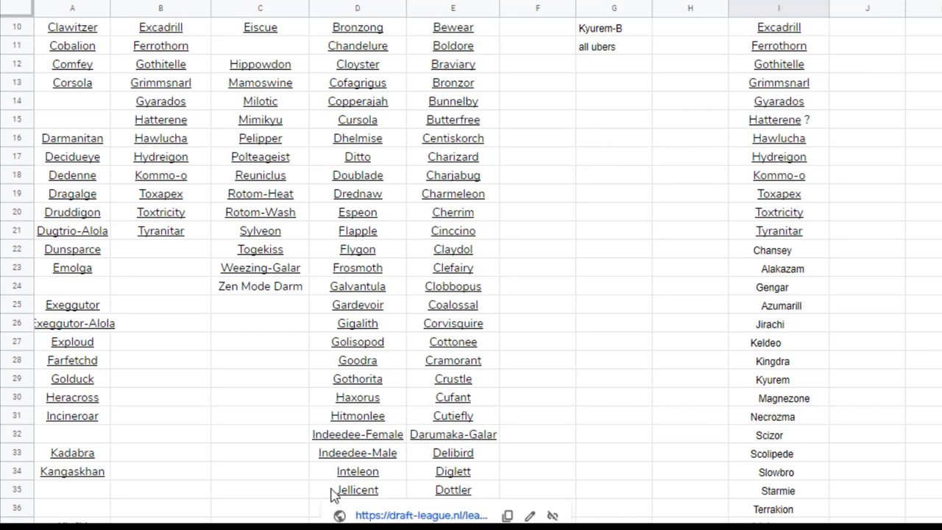
pyautogui.click(259, 477)
pyautogui.scroll(3, 259, 478)
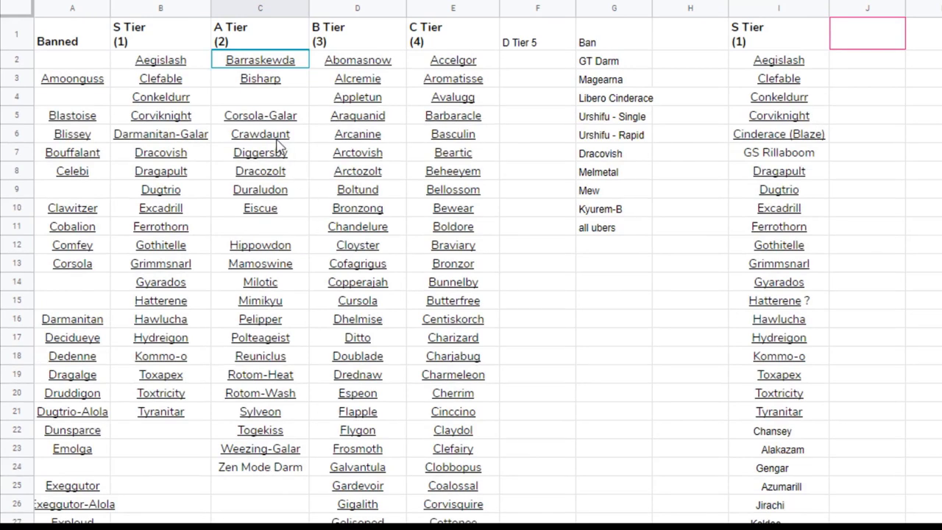
pyautogui.moveTo(292, 64); pyautogui.dragTo(294, 475)
pyautogui.hotkey('ctrl', 'c')
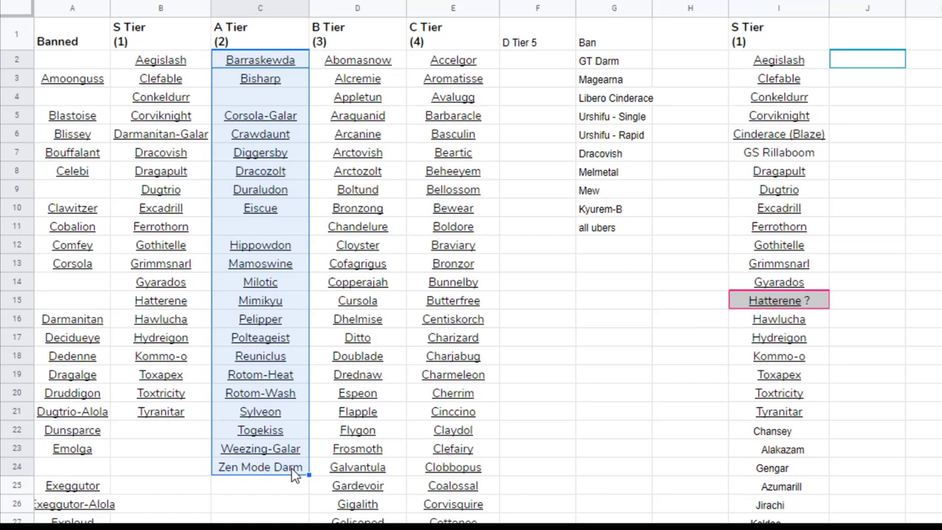
pyautogui.click(887, 62)
pyautogui.rightClick(879, 59)
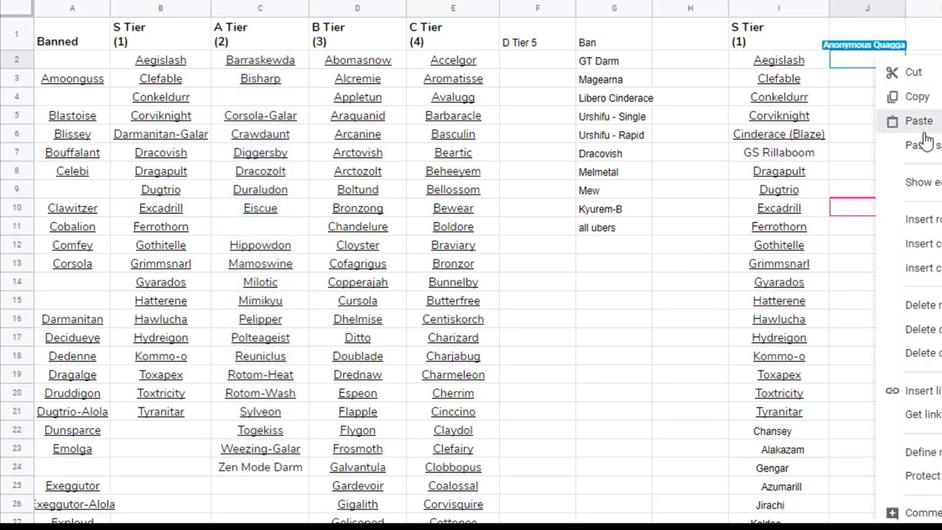
pyautogui.click(920, 122)
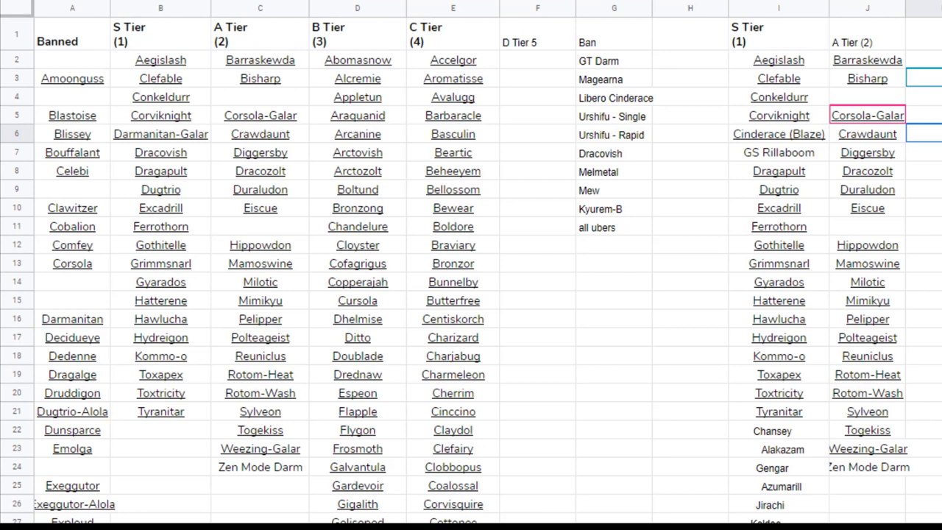
pyautogui.doubleClick(905, 7)
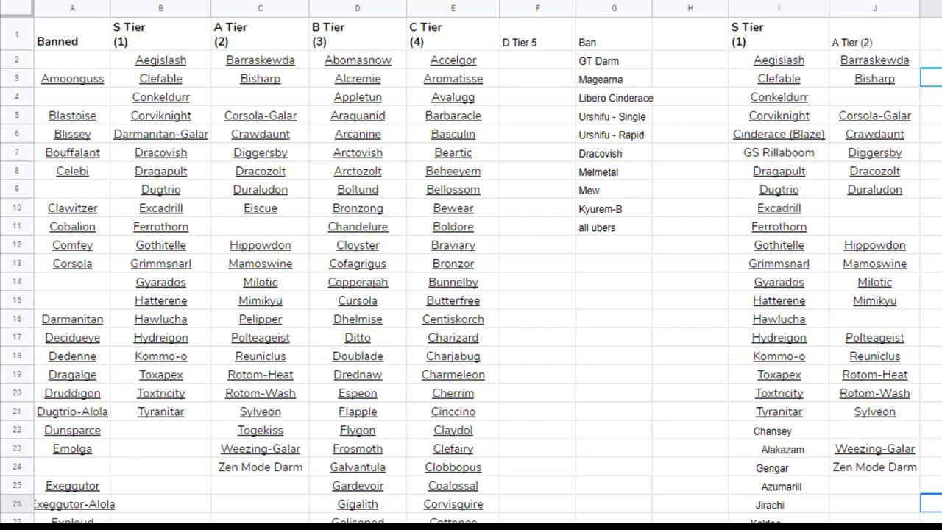
# Step: Review the revised S Tier and A Tier lists side by side in columns I and J, down to Zeraora
pyautogui.click(924, 511)
pyautogui.scroll(-1, 938, 480)
pyautogui.scroll(-2, 938, 480)
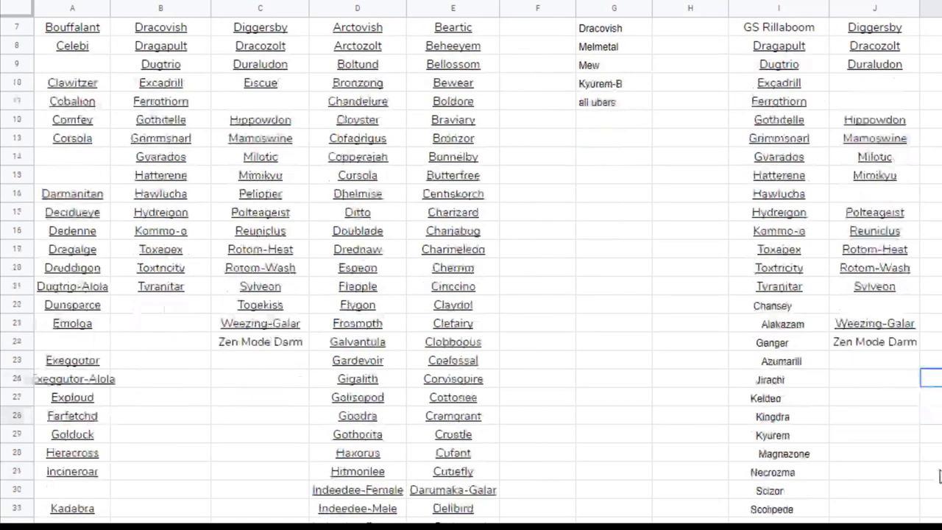
pyautogui.scroll(2, 939, 476)
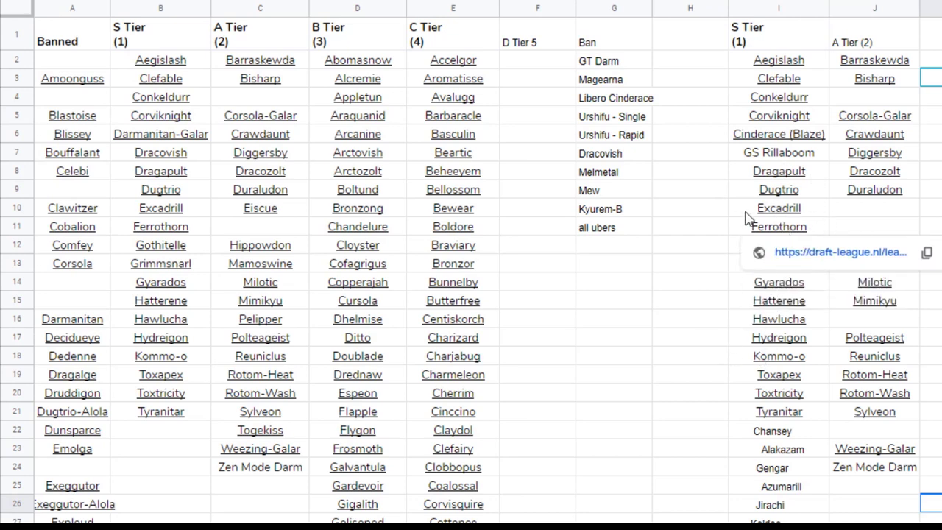
pyautogui.scroll(-4, 705, 398)
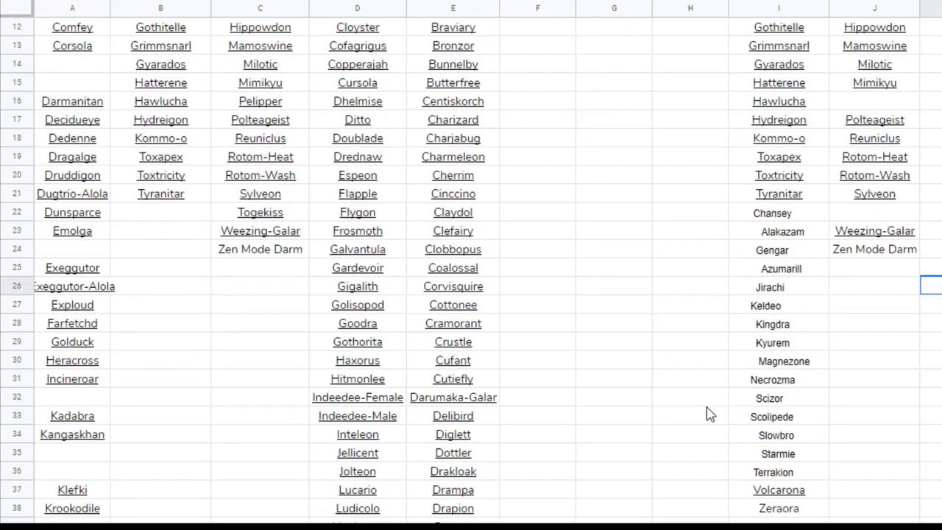
# Step: Copy Amoonguss from the Banned column into cell J4 of the revised A Tier list
pyautogui.scroll(4, 707, 414)
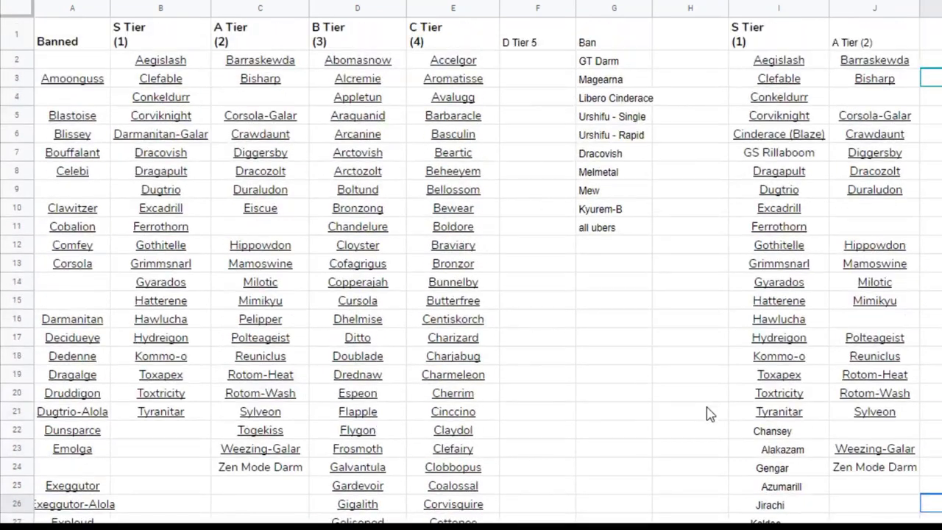
pyautogui.scroll(-3, 706, 413)
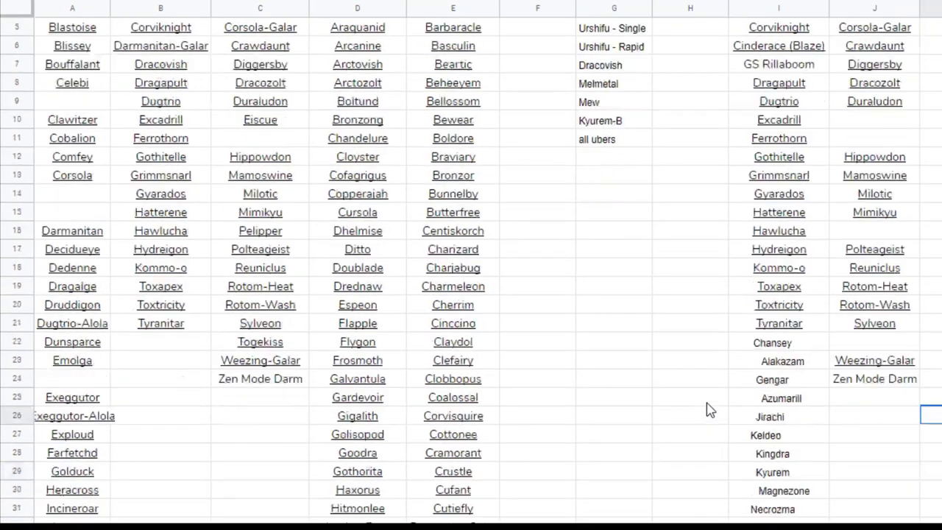
pyautogui.scroll(3, 709, 405)
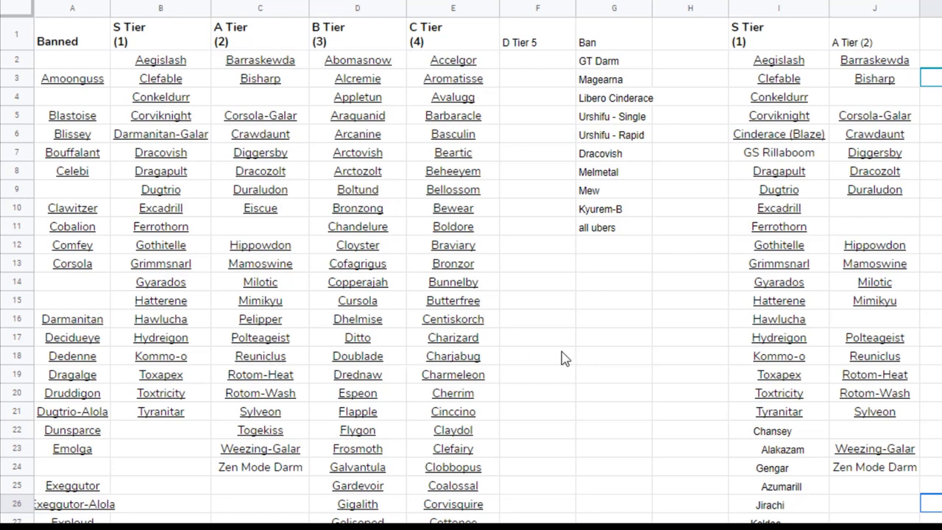
pyautogui.moveTo(96, 86)
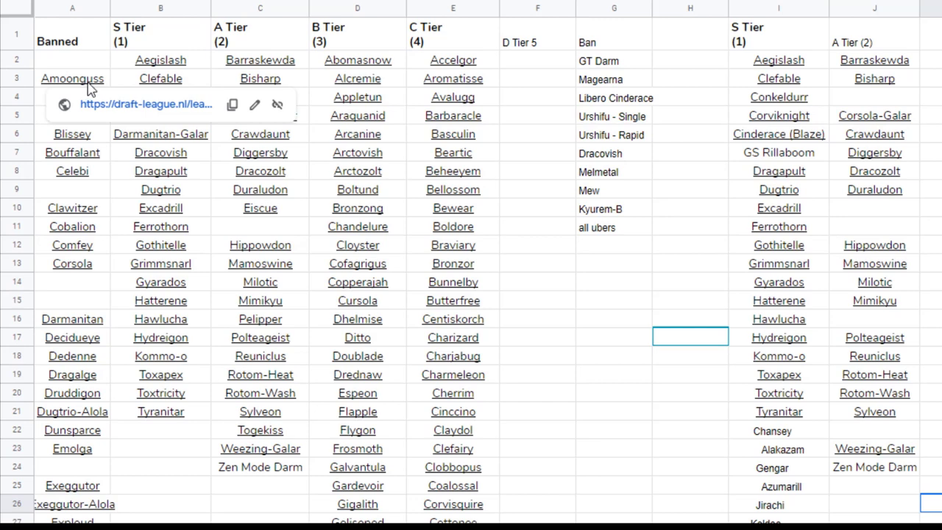
pyautogui.rightClick(88, 87)
pyautogui.click(110, 120)
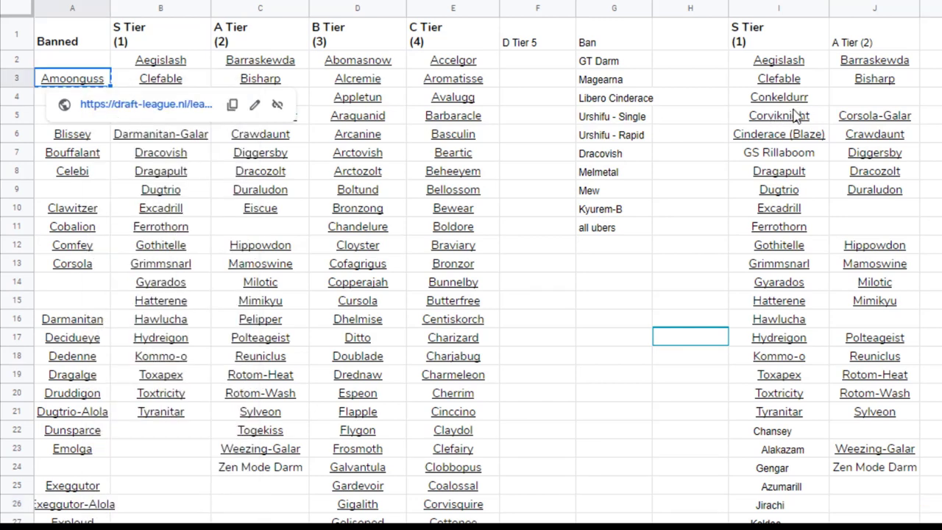
pyautogui.click(850, 98)
pyautogui.rightClick(850, 98)
pyautogui.click(889, 156)
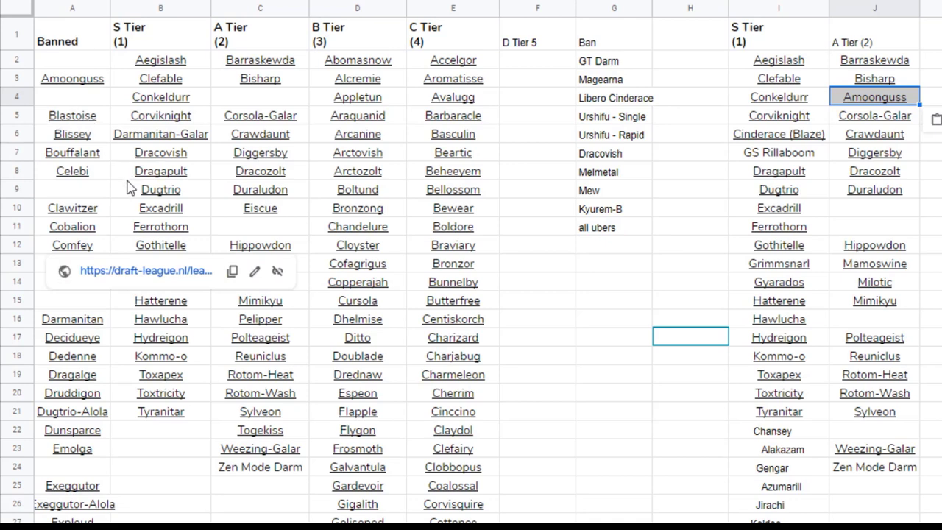
# Step: Copy Darmanitan from the Banned column into cell J22 of the revised A Tier list
pyautogui.moveTo(109, 208)
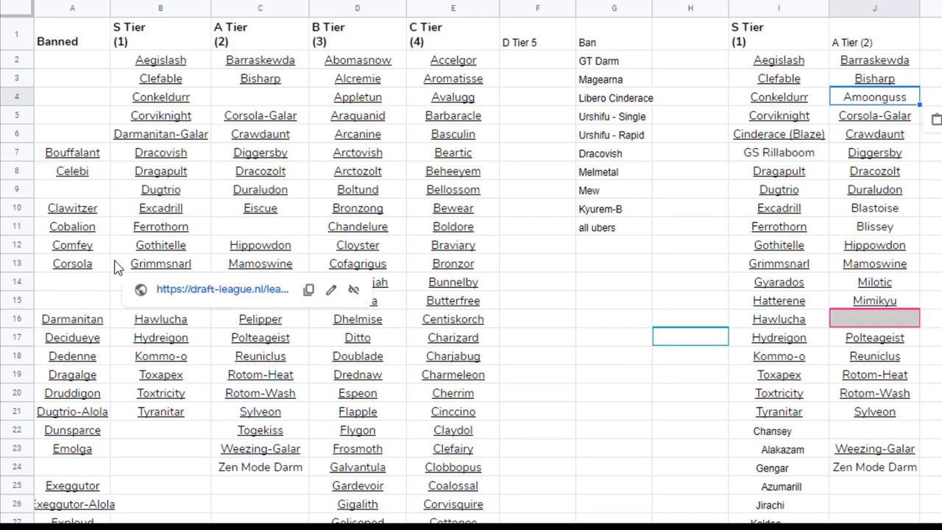
pyautogui.rightClick(94, 323)
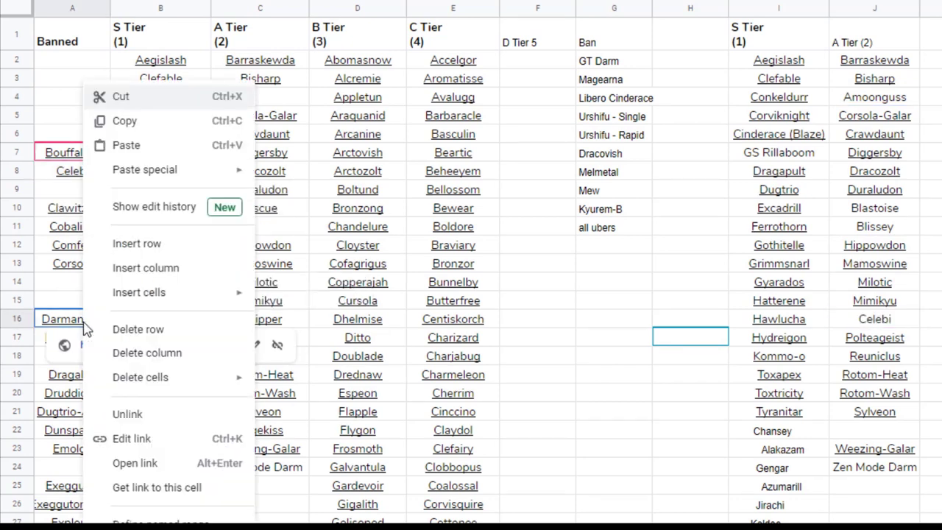
pyautogui.click(160, 120)
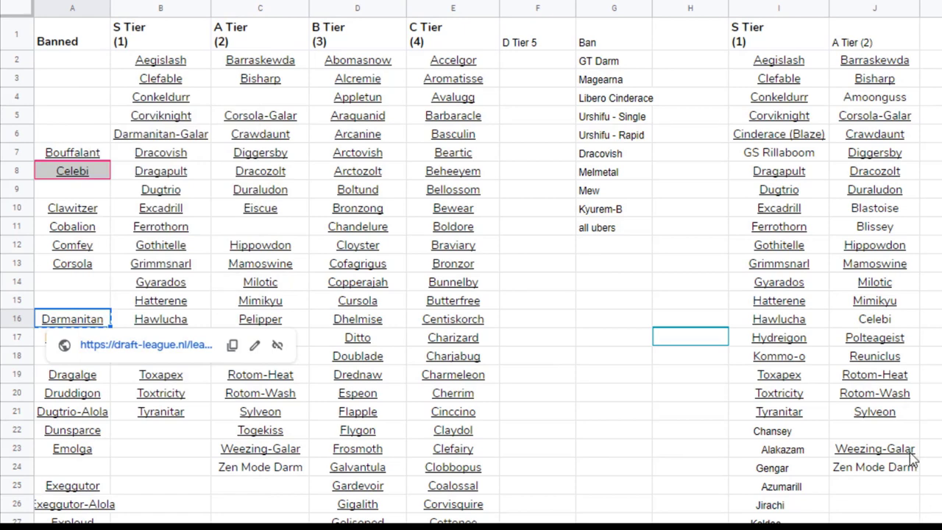
pyautogui.click(890, 438)
pyautogui.rightClick(888, 439)
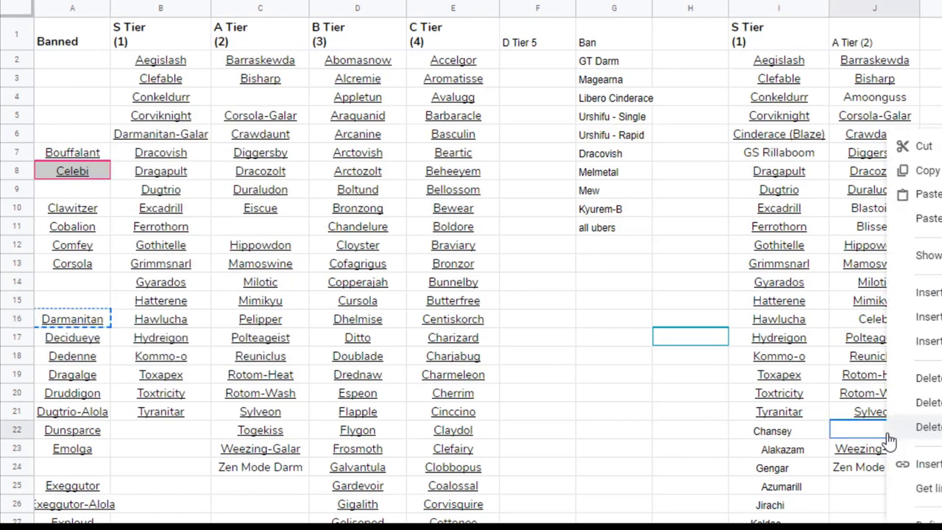
pyautogui.click(923, 194)
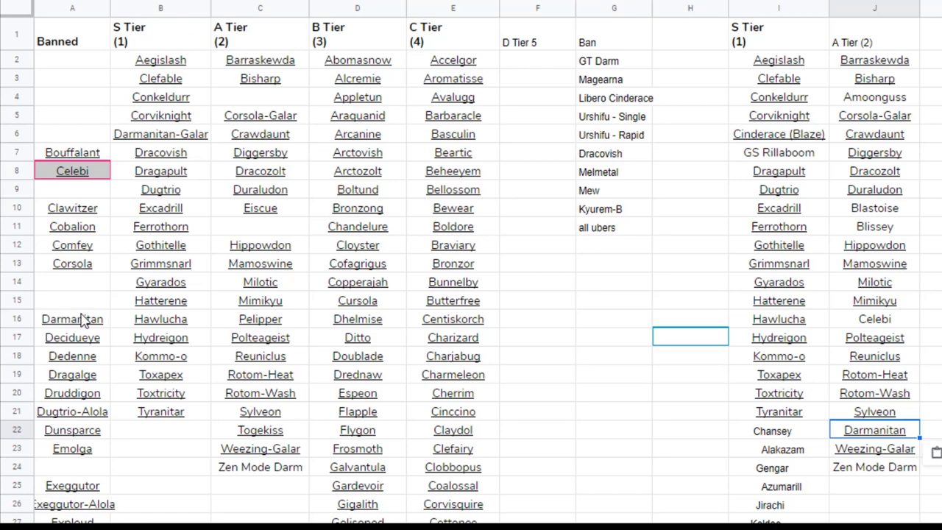
# Step: Open the page linked from Exploud in the Banned column, and close it to return to the sheet
pyautogui.moveTo(86, 345)
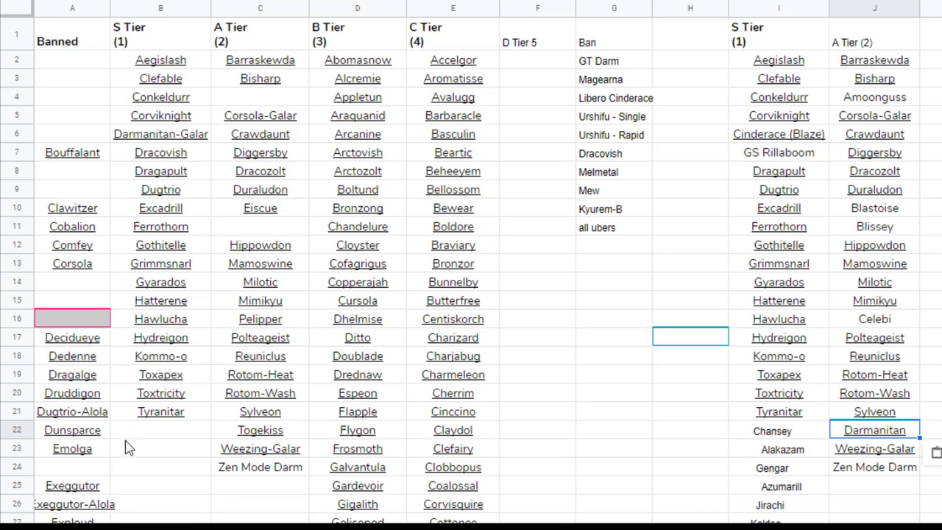
pyautogui.scroll(-1, 127, 447)
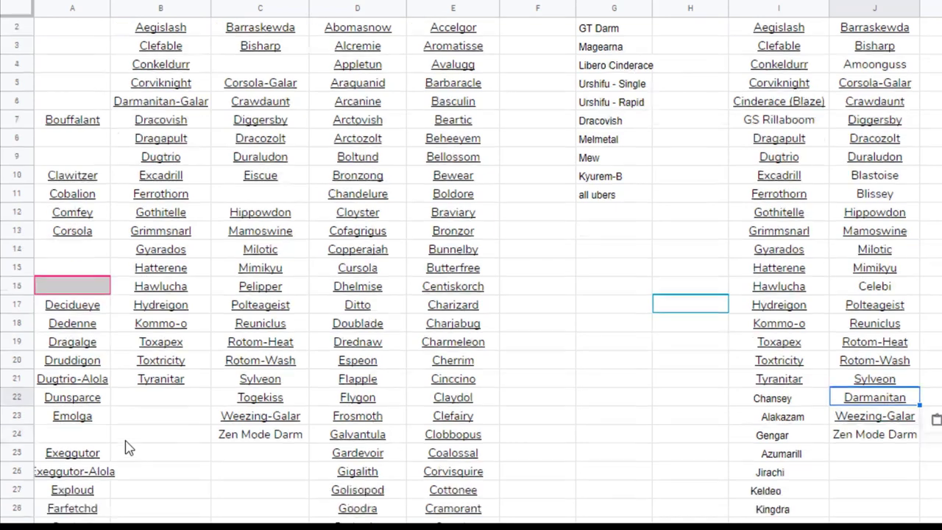
pyautogui.scroll(-2, 127, 448)
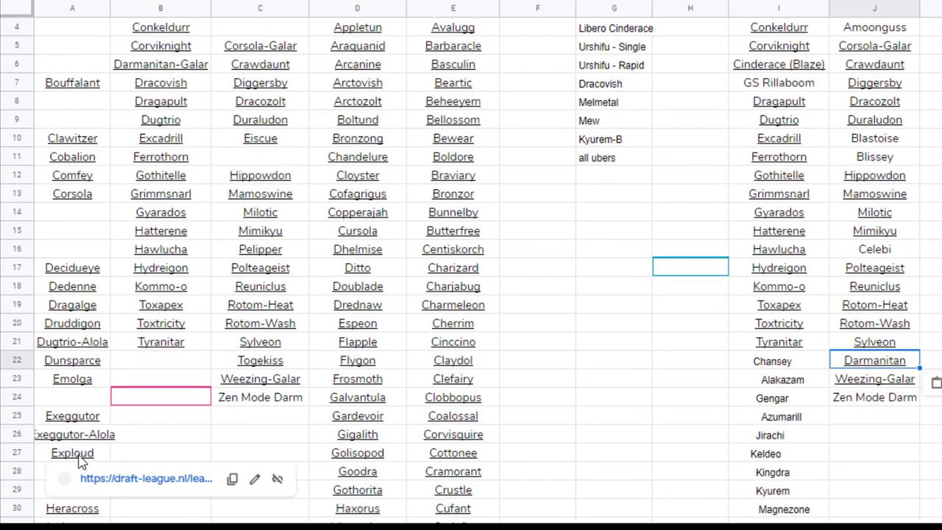
pyautogui.rightClick(86, 471)
pyautogui.click(117, 463)
pyautogui.hotkey('ctrl', 'w')
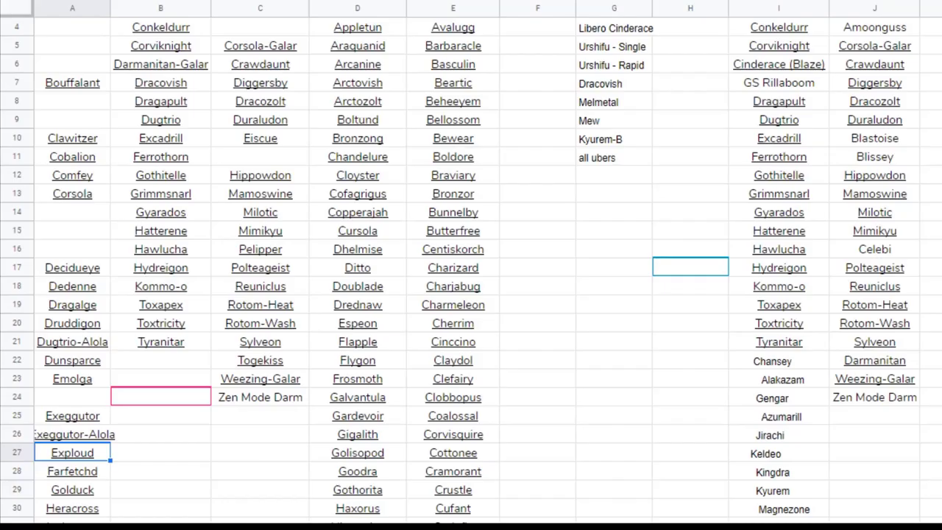
pyautogui.click(160, 512)
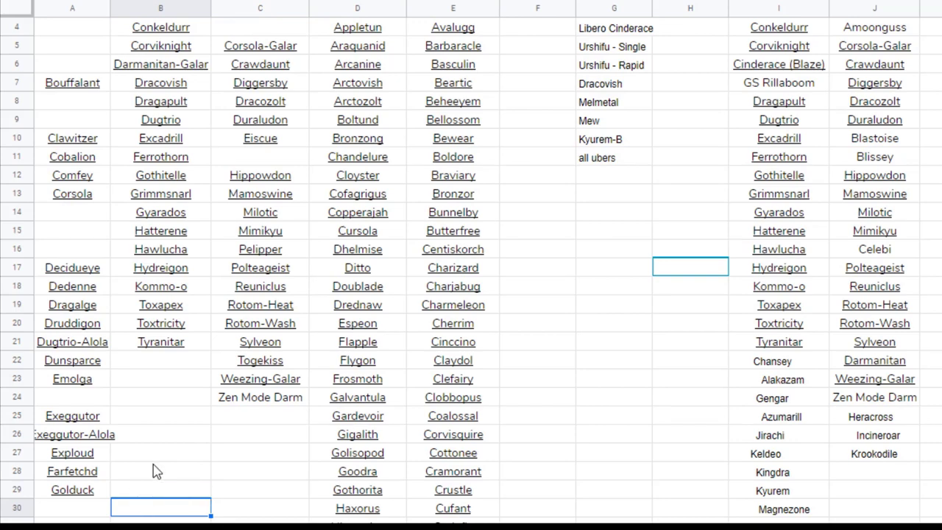
# Step: Examine the Banned column from Golduck down past the Lycanroc forms to Magneton for further A Tier candidates
pyautogui.scroll(-2, 151, 475)
pyautogui.scroll(-2, 154, 471)
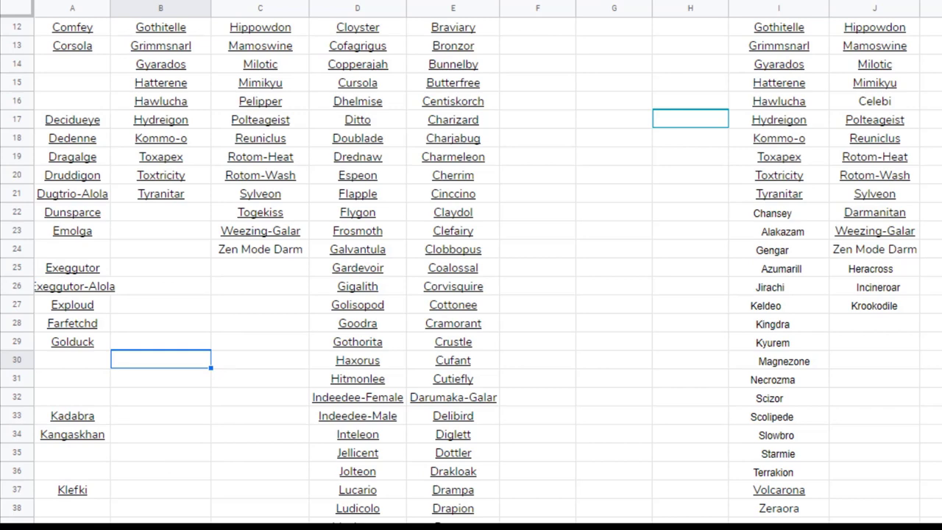
pyautogui.scroll(-1, 125, 468)
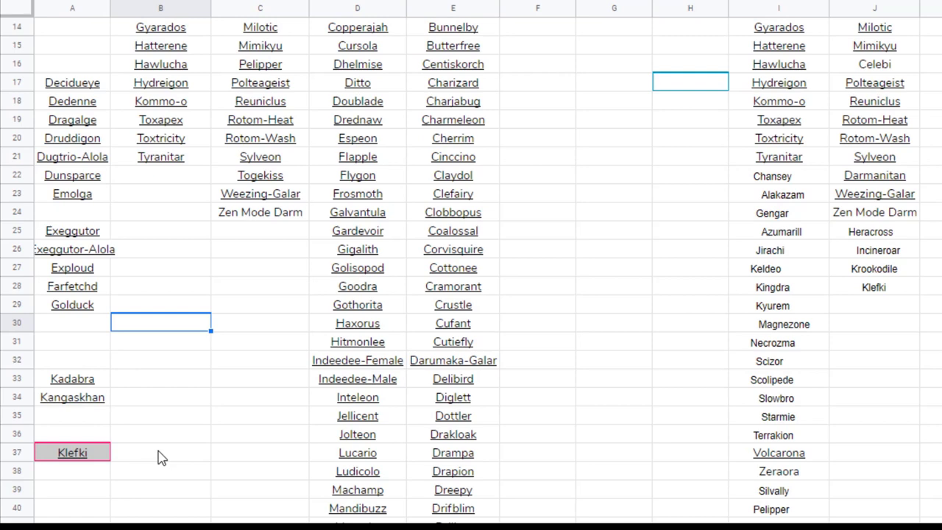
pyautogui.scroll(-1, 162, 457)
pyautogui.scroll(-1, 163, 456)
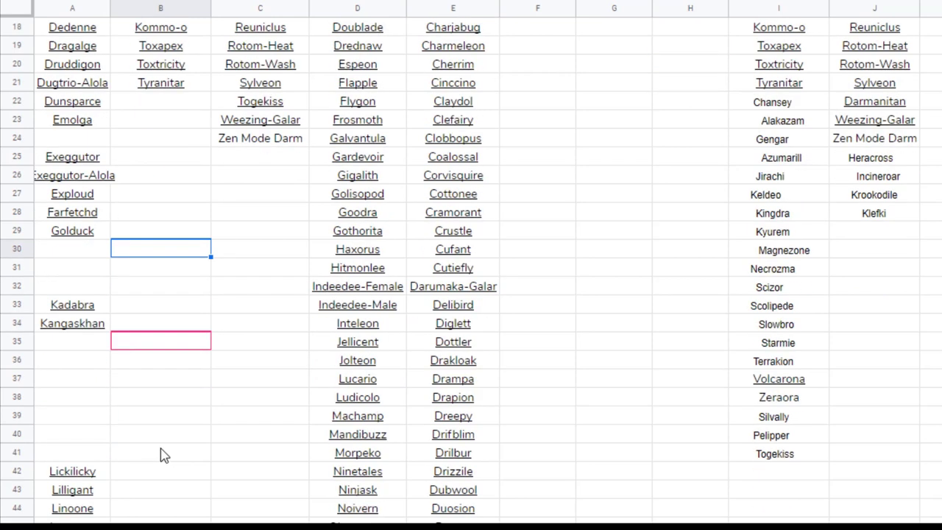
pyautogui.scroll(-1, 164, 456)
pyautogui.scroll(-1, 163, 455)
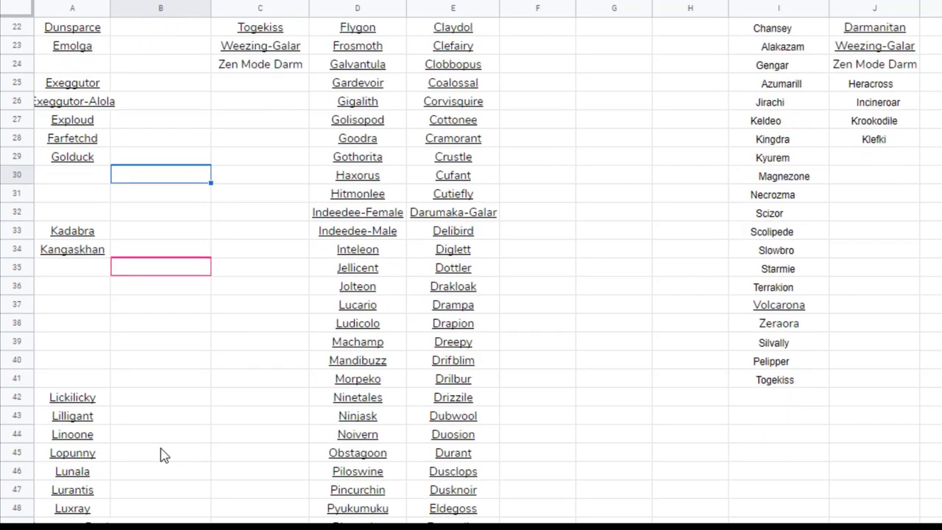
pyautogui.scroll(-1, 164, 454)
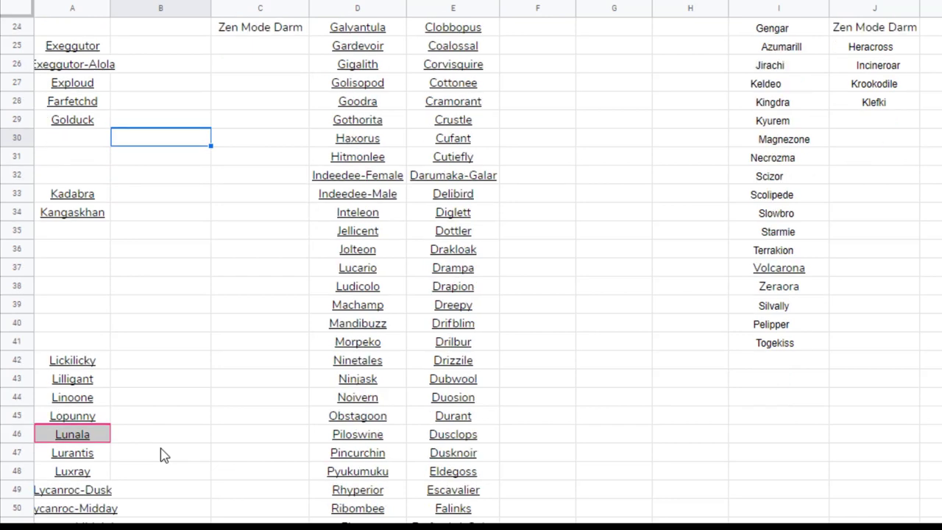
pyautogui.scroll(-1, 163, 454)
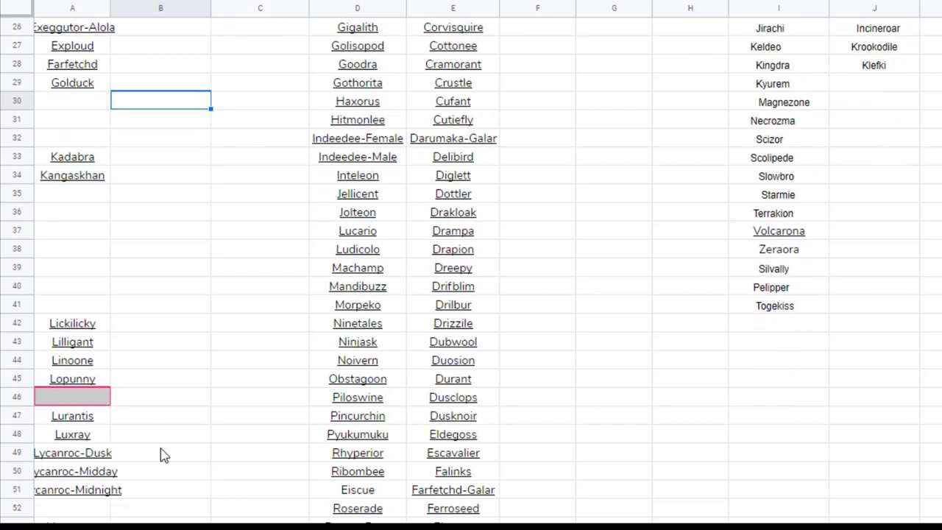
pyautogui.scroll(-1, 163, 455)
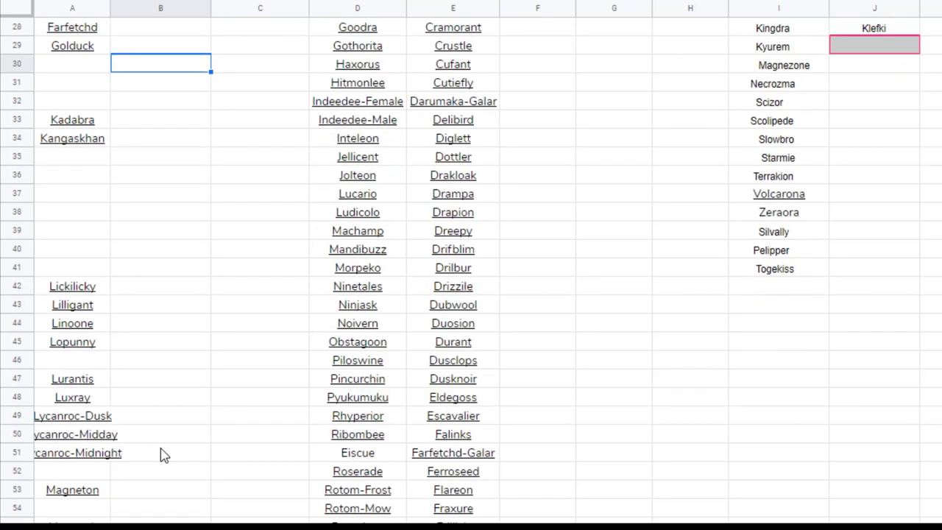
# Step: Copy Marowak-Alola from the Banned column into cell J31, undoing the misplaced paste over Klefki in J28
pyautogui.rightClick(95, 506)
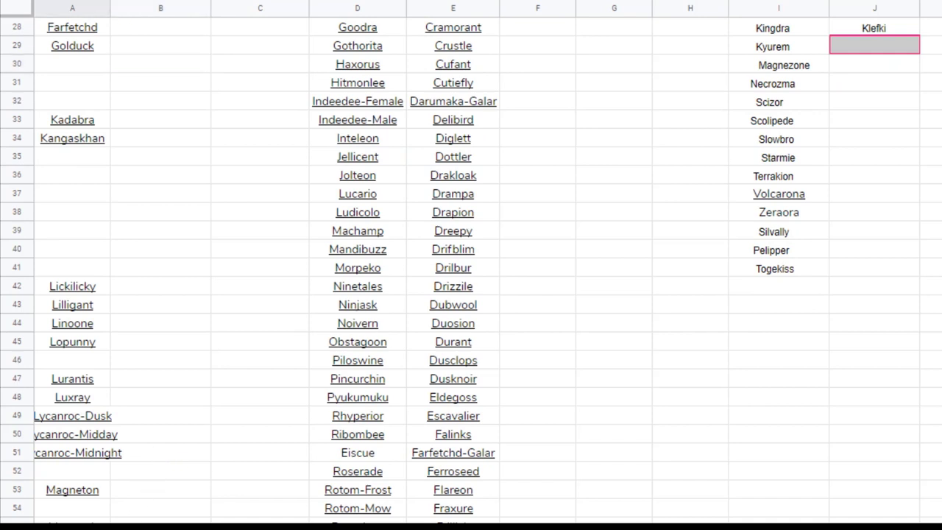
pyautogui.click(170, 12)
pyautogui.rightClick(862, 34)
pyautogui.click(905, 103)
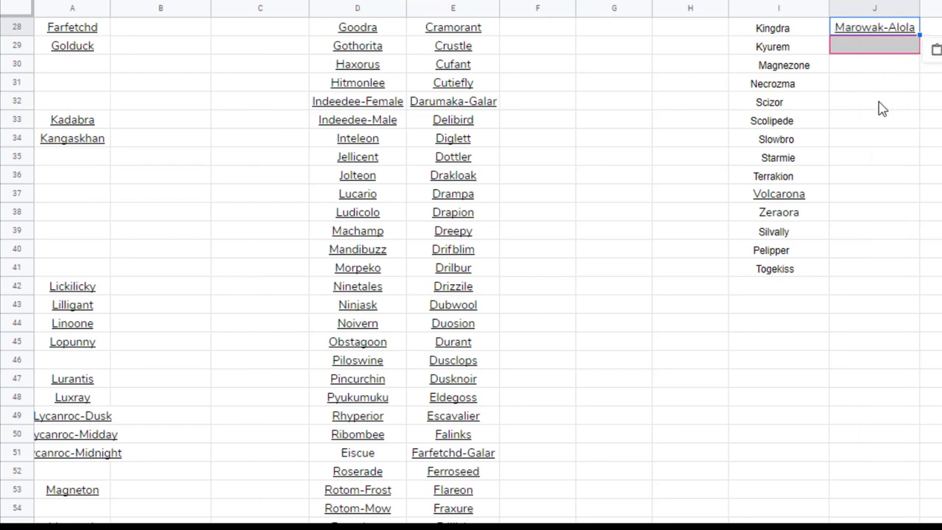
pyautogui.scroll(2, 878, 107)
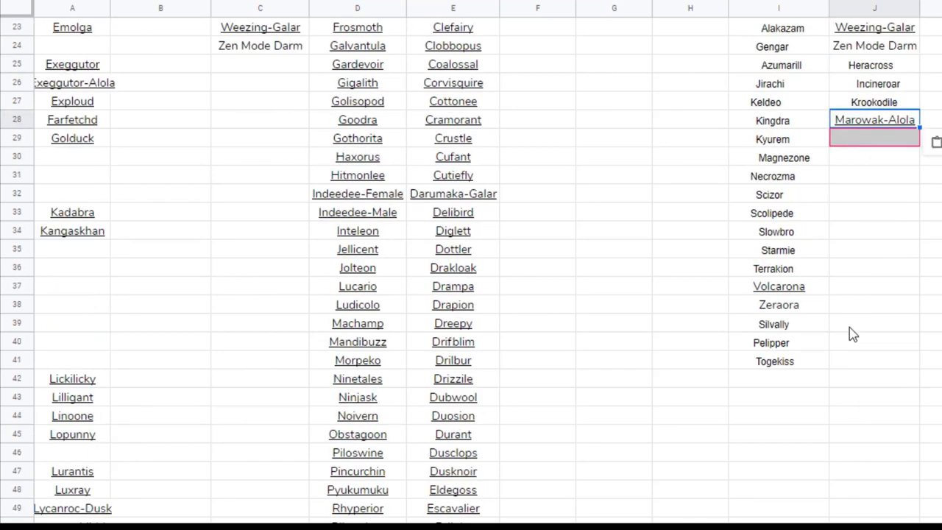
pyautogui.hotkey('ctrl', 'z')
pyautogui.click(875, 271)
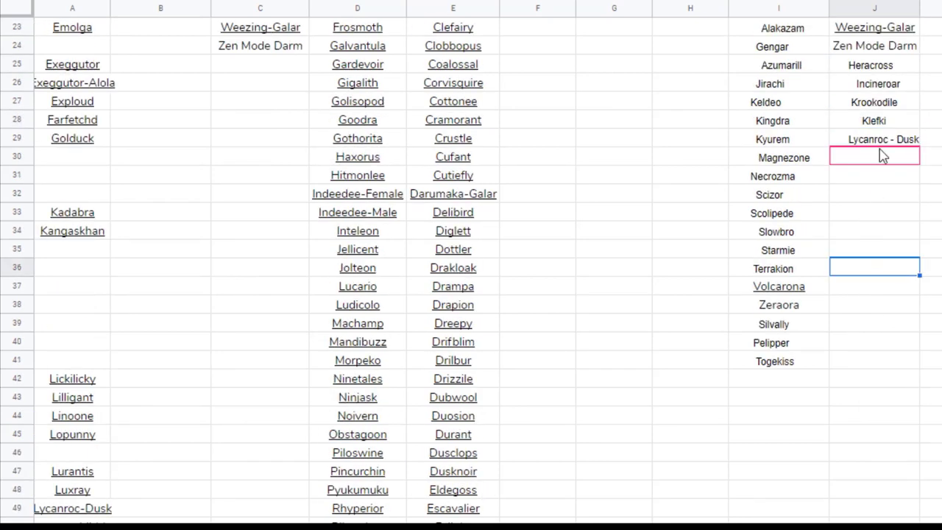
pyautogui.click(873, 175)
pyautogui.rightClick(873, 174)
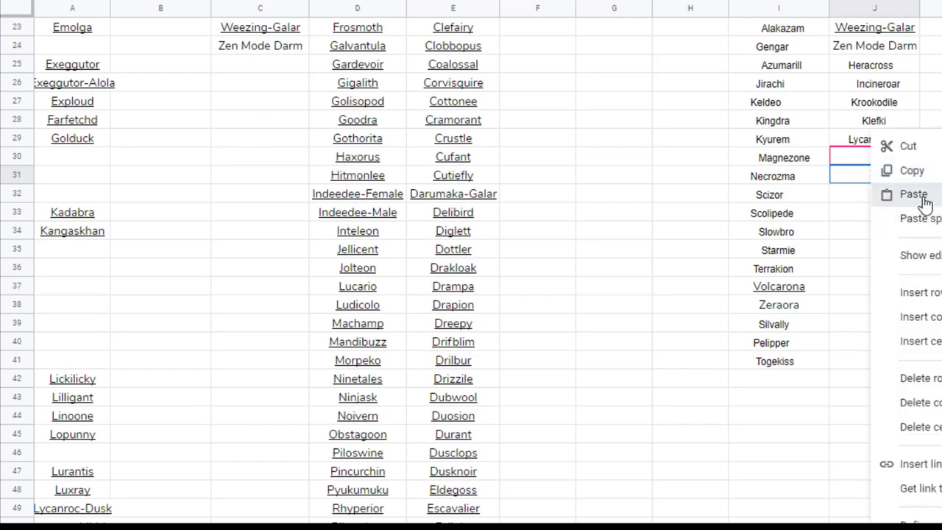
pyautogui.click(925, 203)
# Step: Copy Ninetales-Alola from cell A65 of the Banned column into cell J34 of the revised A Tier list
pyautogui.scroll(-3, 169, 521)
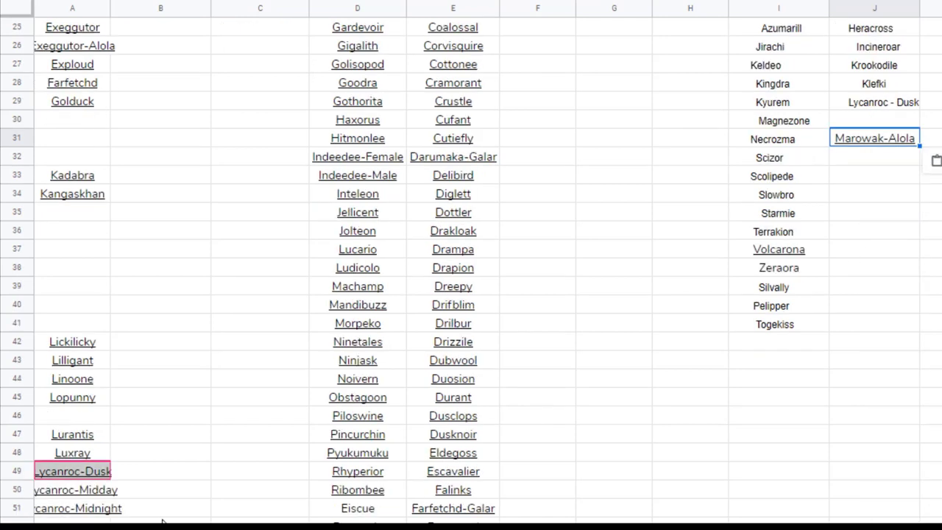
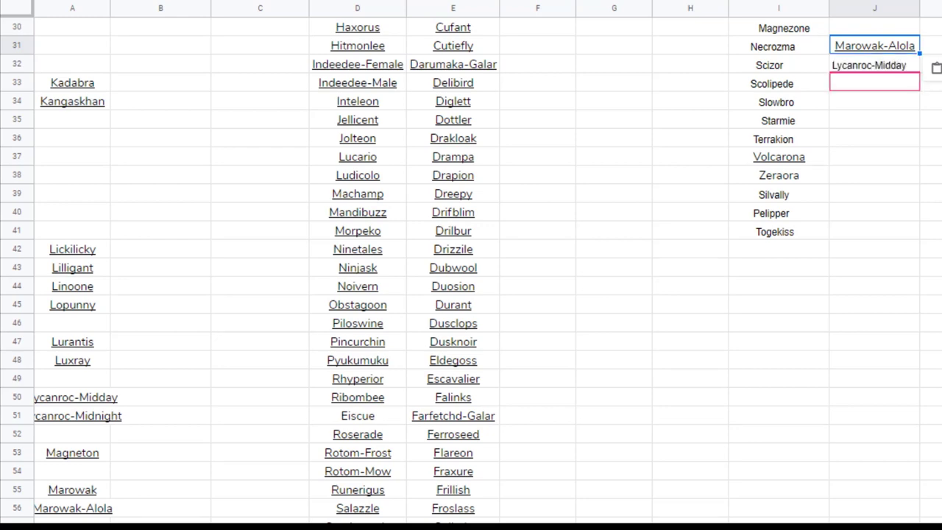
pyautogui.scroll(-5, 133, 500)
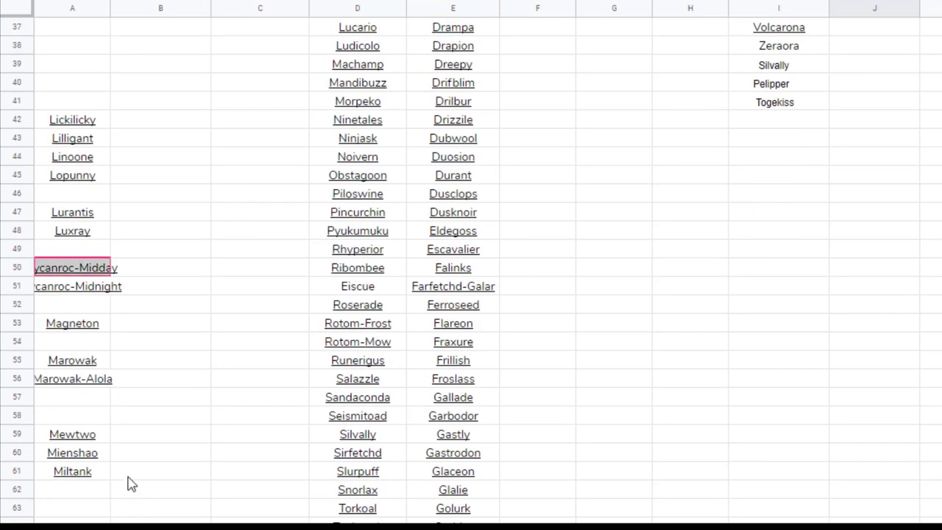
pyautogui.rightClick(111, 507)
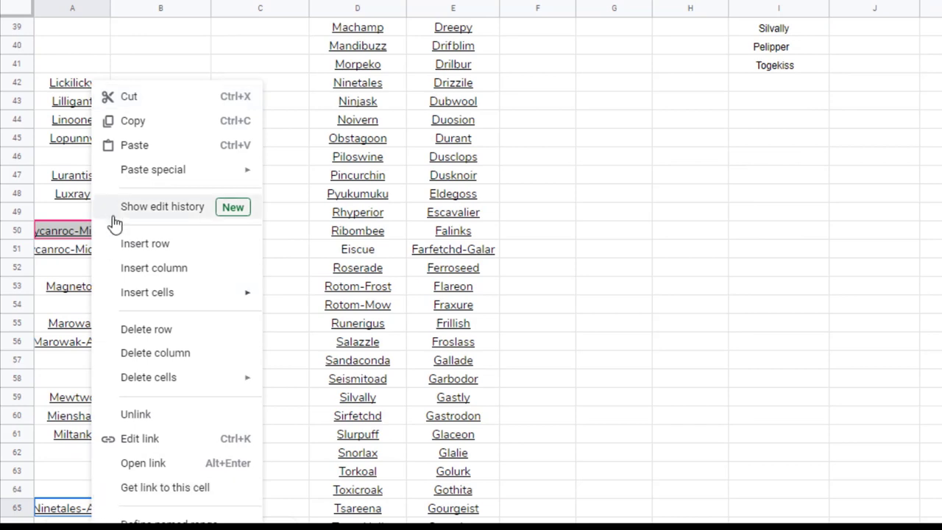
pyautogui.click(164, 122)
pyautogui.scroll(6, 810, 169)
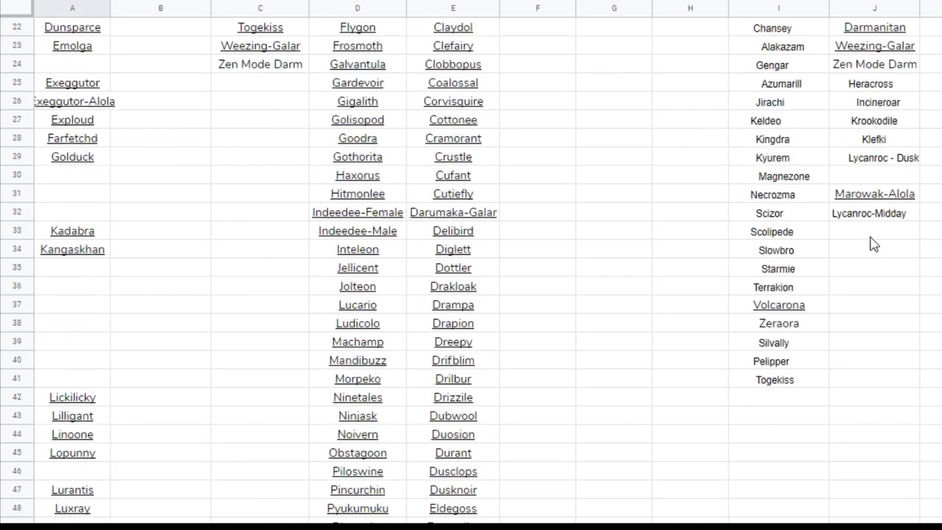
pyautogui.click(875, 256)
pyautogui.rightClick(874, 258)
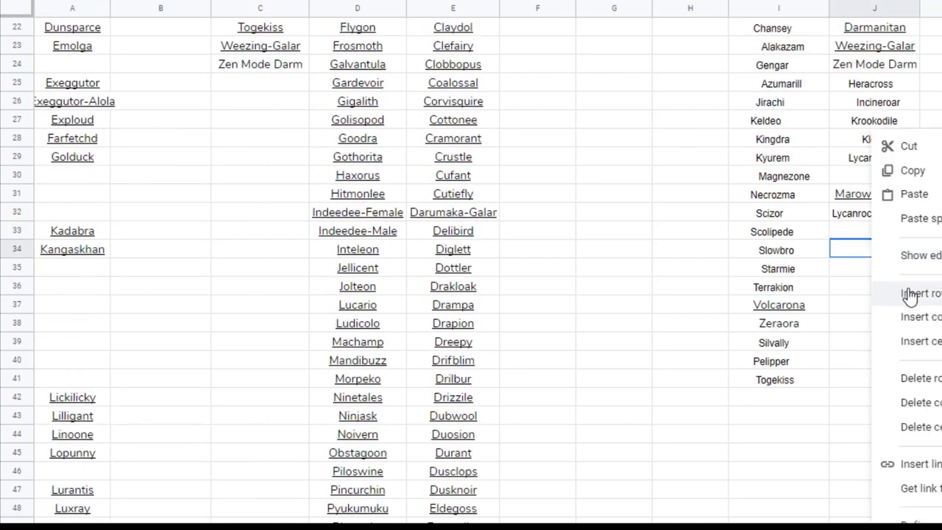
pyautogui.click(910, 194)
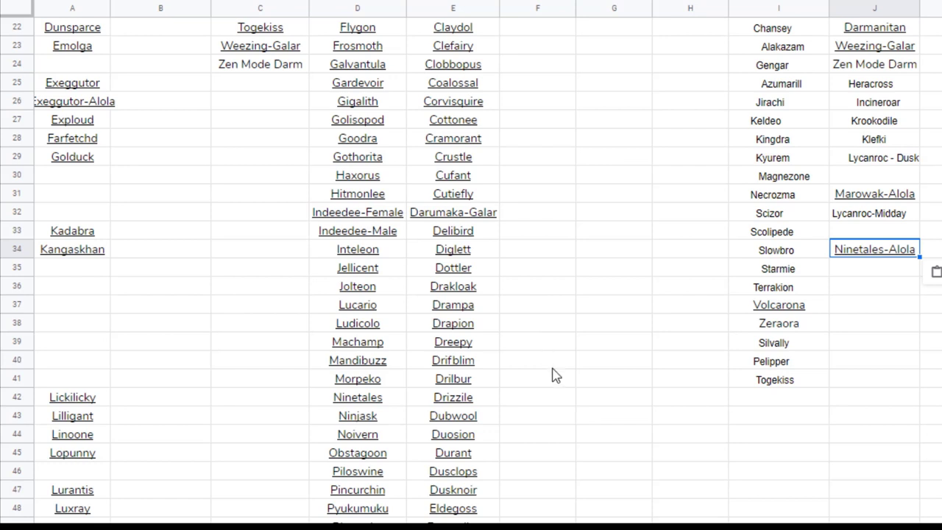
# Step: Copy Primarina from the Banned column in column A into cell J36 of the revised A Tier list
pyautogui.scroll(-1, 155, 430)
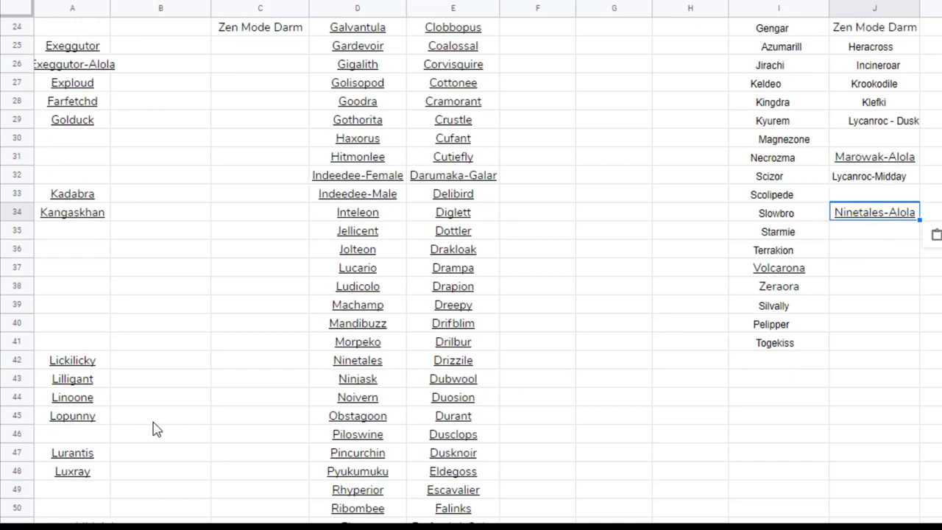
pyautogui.scroll(-5, 155, 429)
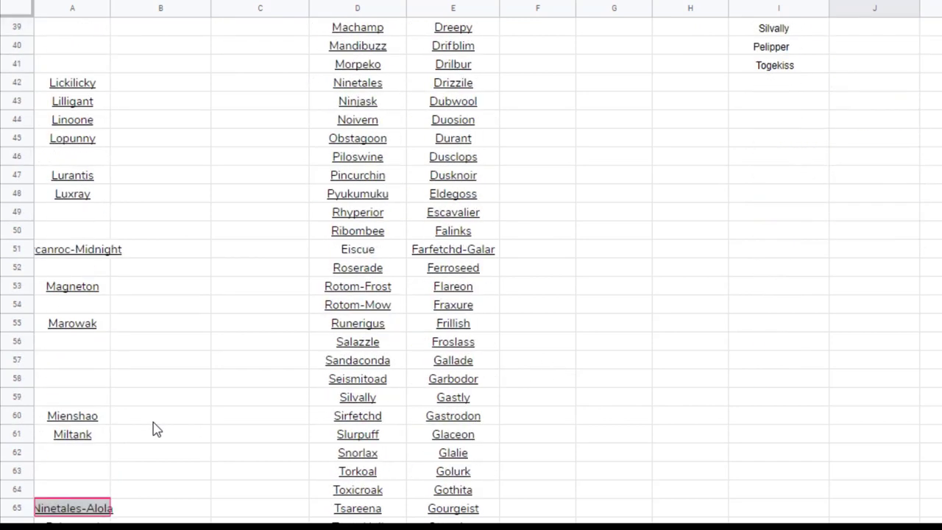
pyautogui.scroll(-1, 155, 430)
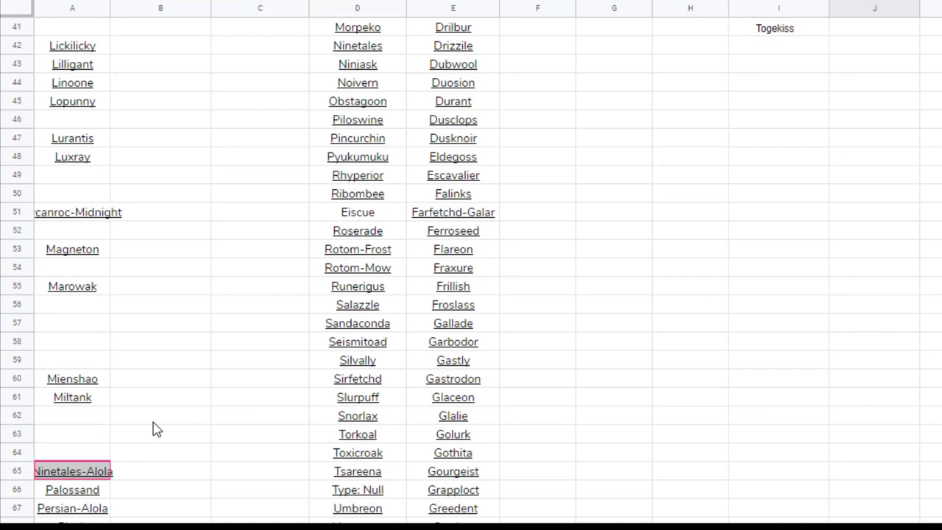
pyautogui.scroll(-1, 154, 430)
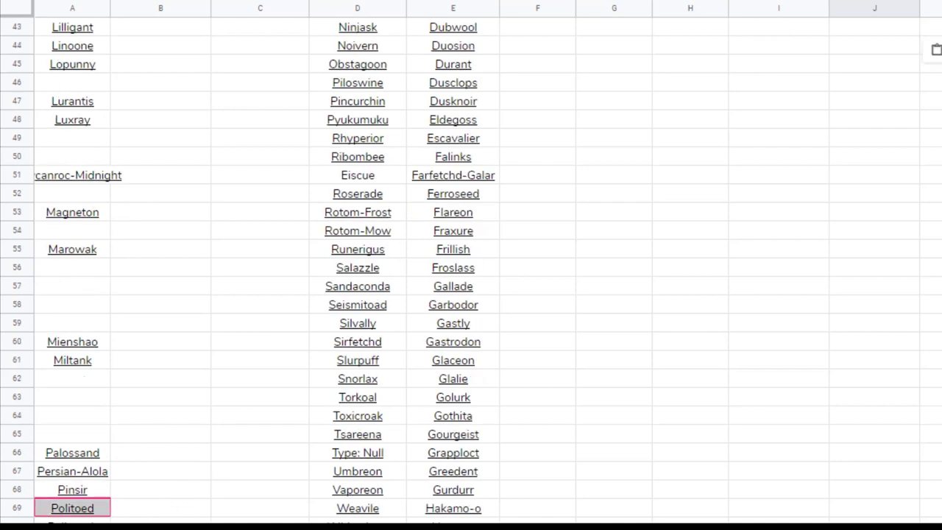
pyautogui.click(168, 498)
pyautogui.scroll(-1, 168, 505)
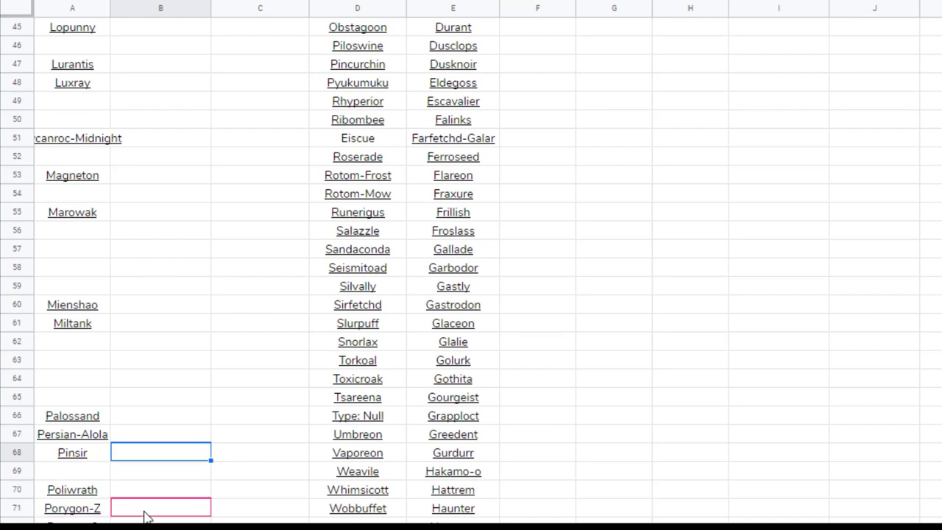
pyautogui.rightClick(76, 519)
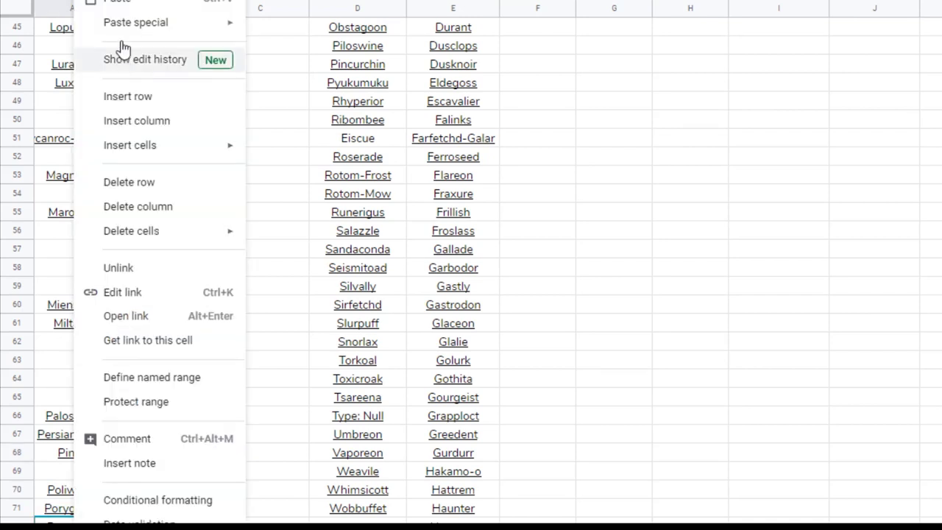
pyautogui.press('Escape')
pyautogui.scroll(7, 530, 183)
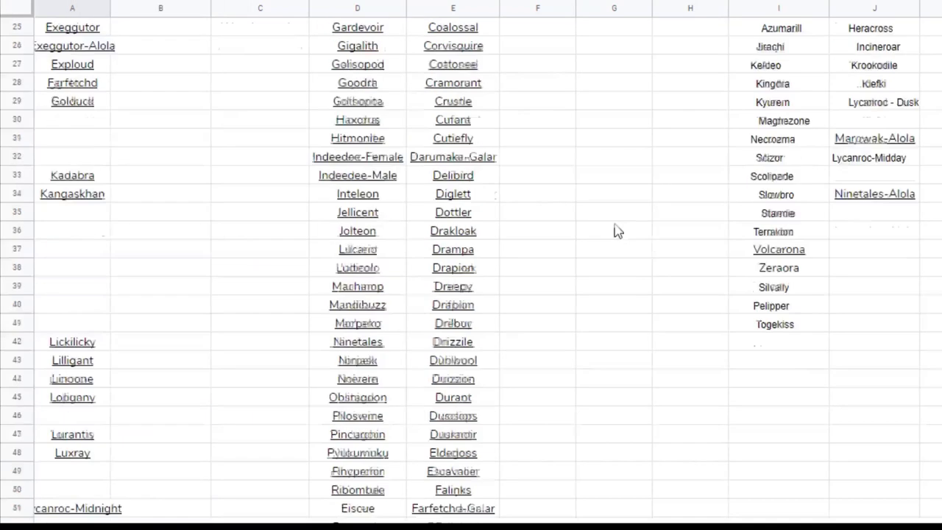
pyautogui.click(843, 255)
pyautogui.rightClick(846, 255)
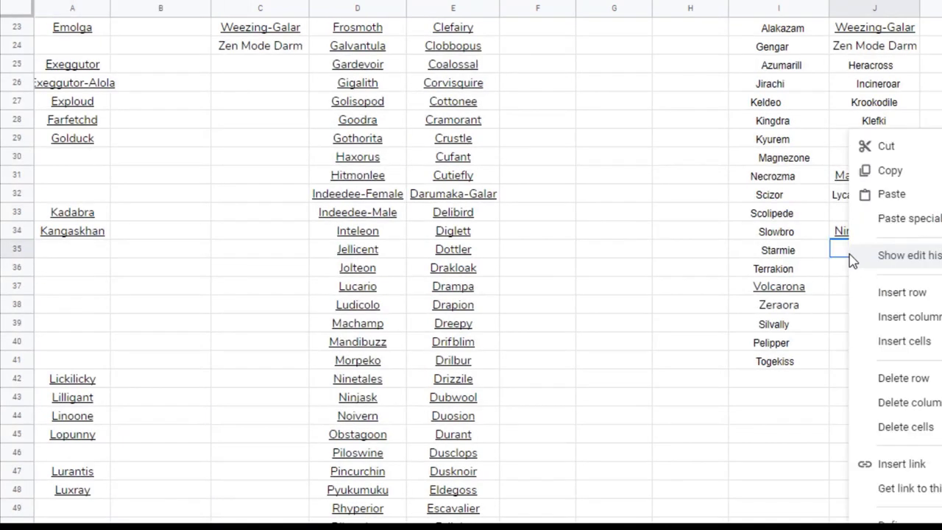
pyautogui.click(874, 256)
pyautogui.click(861, 274)
pyautogui.rightClick(861, 275)
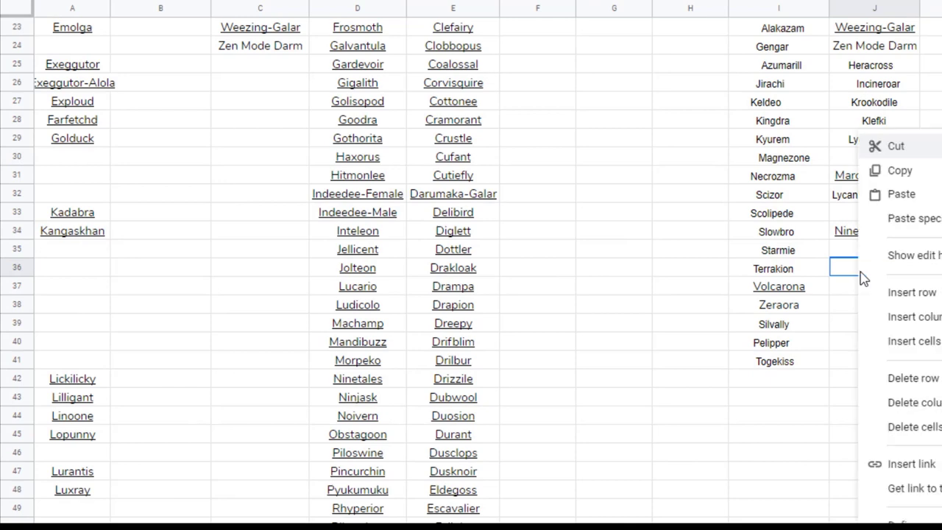
pyautogui.click(901, 196)
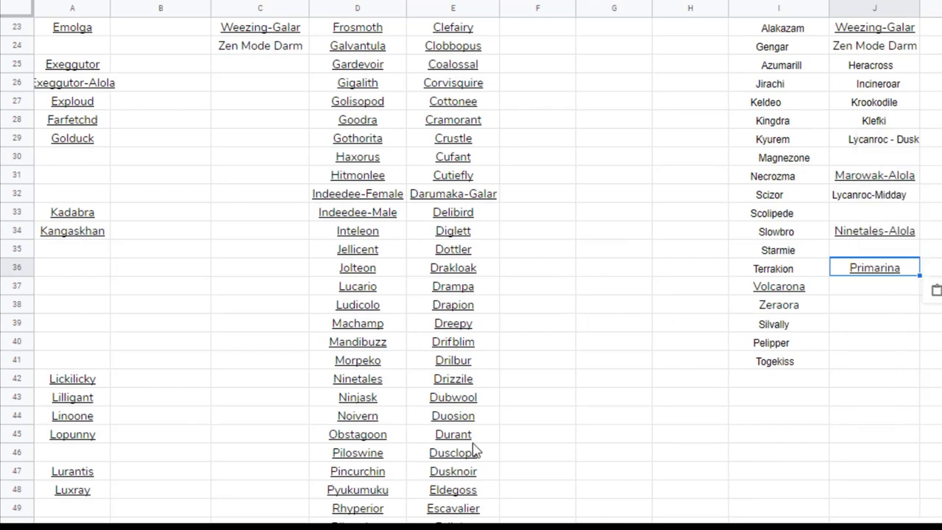
# Step: Examine the Banned column from Lickilicky down past the Porygon forms to Scyther for further A Tier candidates
pyautogui.scroll(-4, 183, 449)
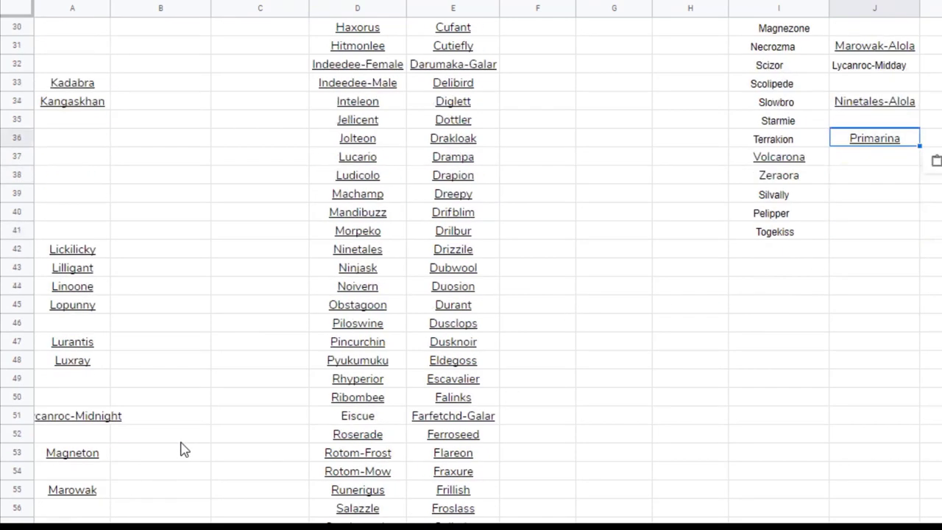
pyautogui.scroll(-2, 184, 450)
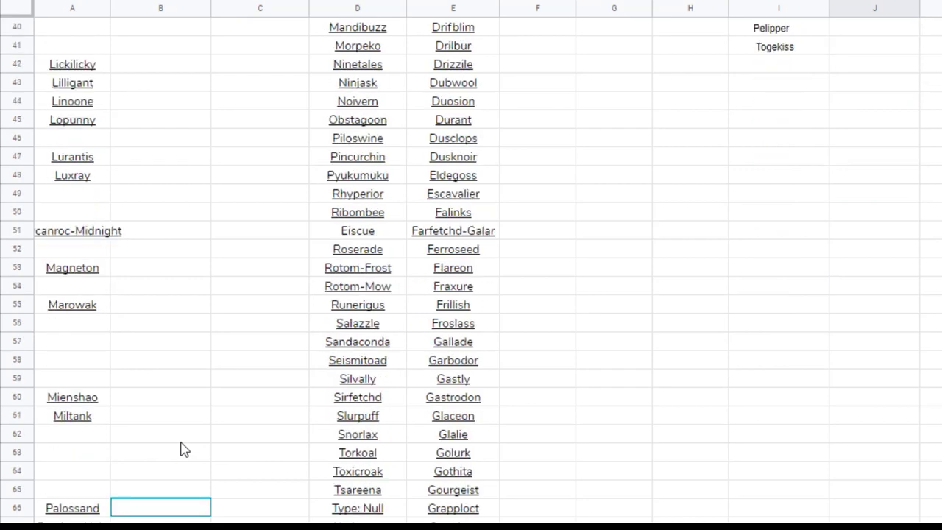
pyautogui.scroll(-1, 184, 451)
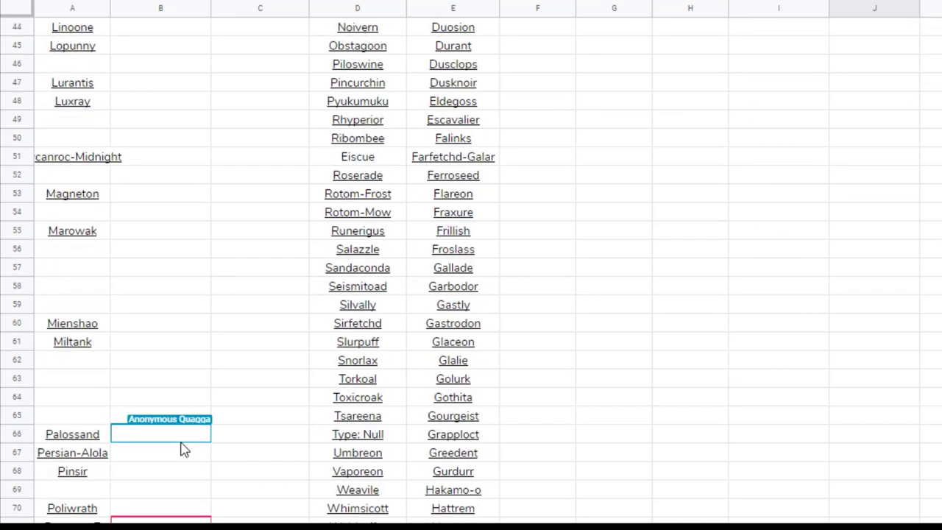
pyautogui.scroll(-1, 184, 450)
pyautogui.scroll(-1, 184, 450)
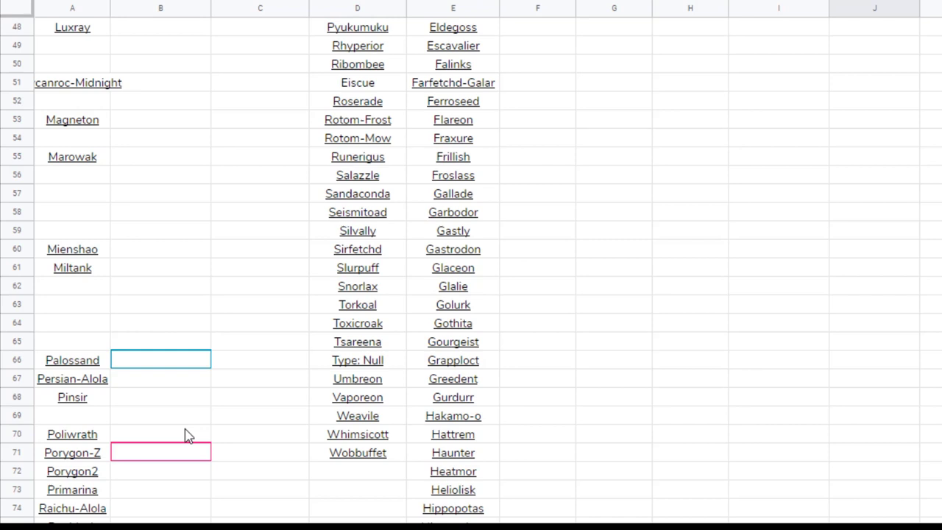
pyautogui.scroll(-1, 188, 435)
pyautogui.scroll(-1, 188, 435)
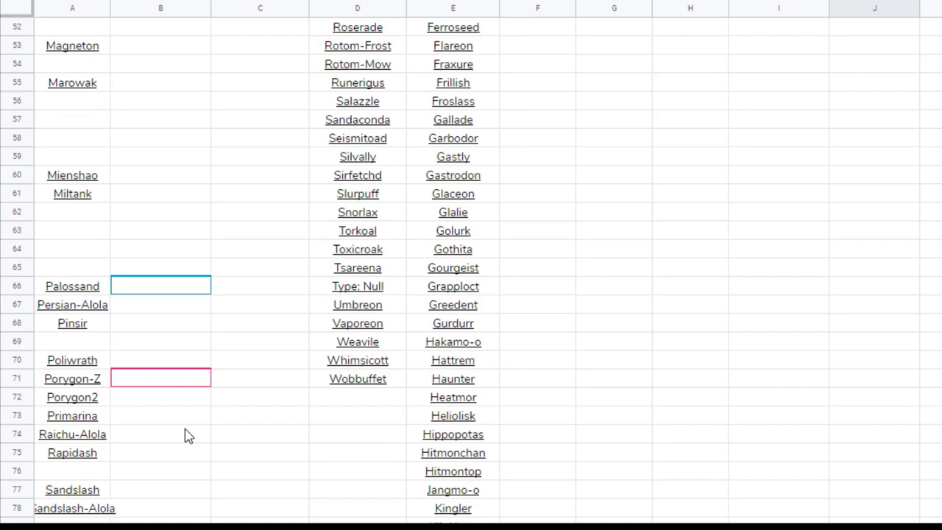
pyautogui.hotkey('ctrl', 'v')
pyautogui.scroll(6, 776, 409)
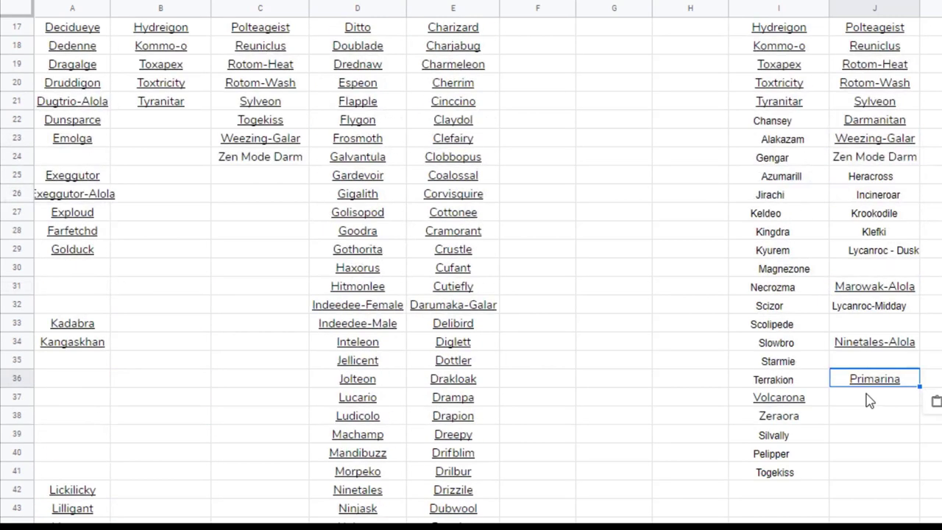
pyautogui.scroll(1, 366, 452)
pyautogui.scroll(-20, 158, 457)
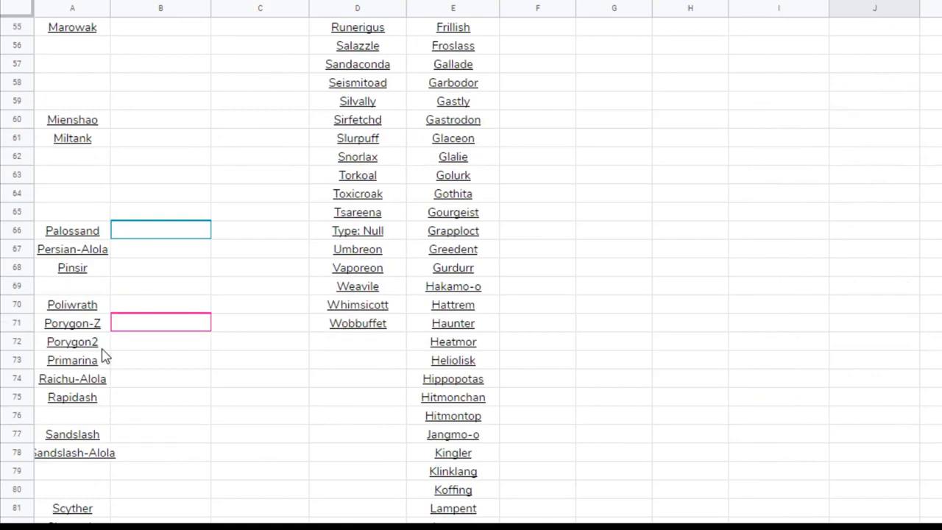
pyautogui.click(213, 442)
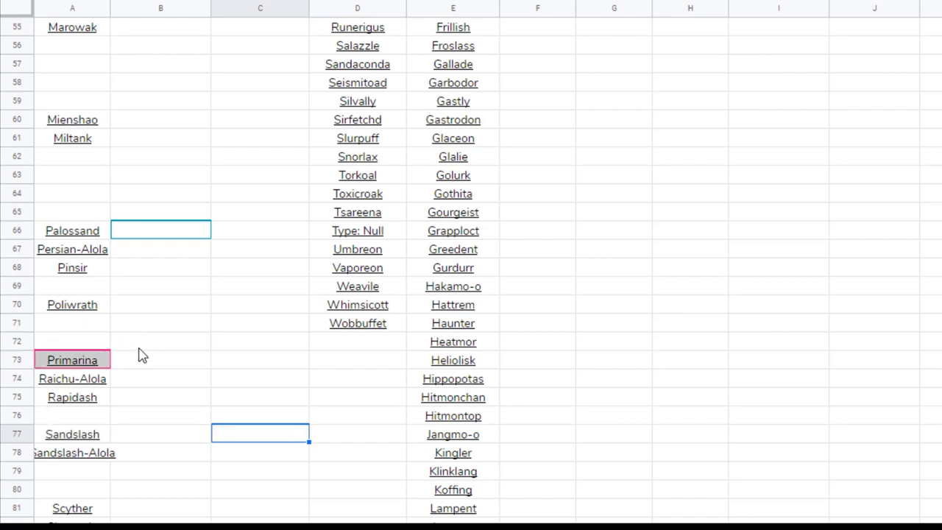
# Step: Enter Politoad in the empty cell J30 of the revised A Tier list
pyautogui.scroll(8, 728, 382)
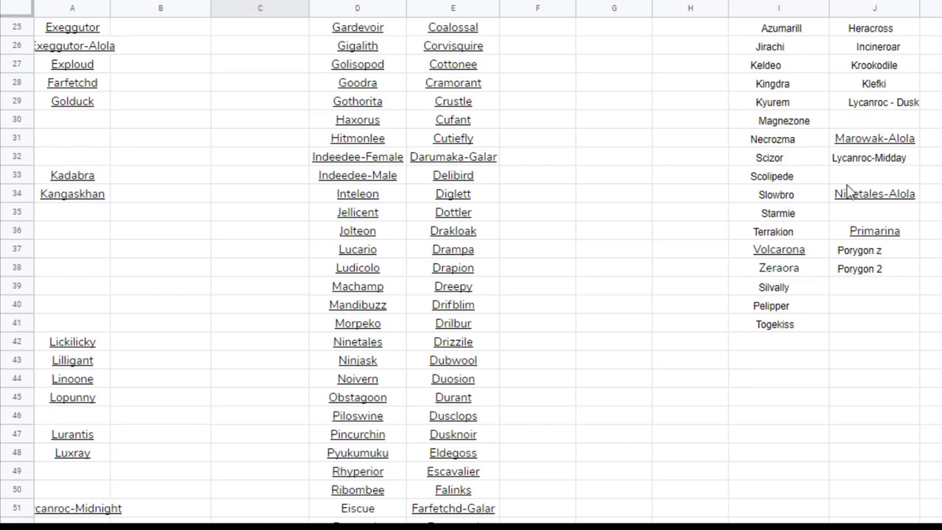
pyautogui.moveTo(863, 167); pyautogui.dragTo(869, 147)
pyautogui.rightClick(872, 150)
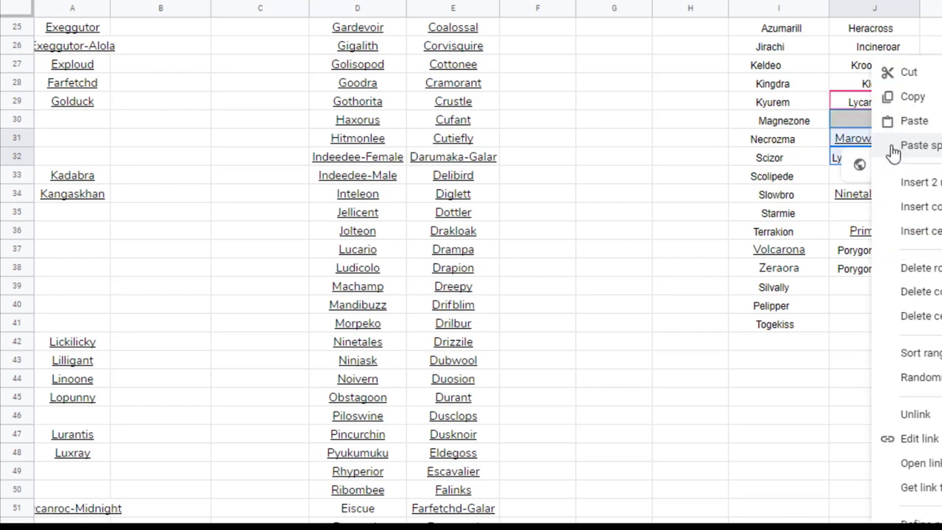
pyautogui.click(874, 120)
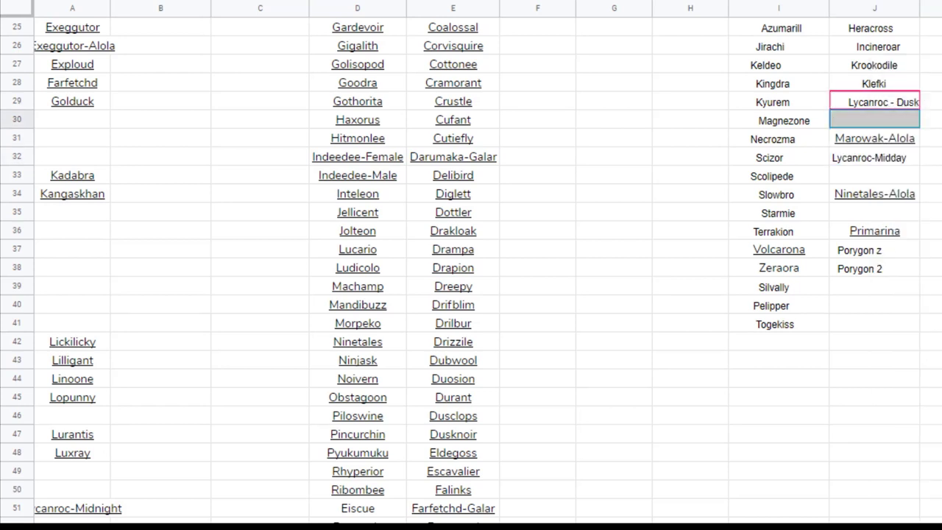
pyautogui.write('Politoad')
pyautogui.press('Tab')
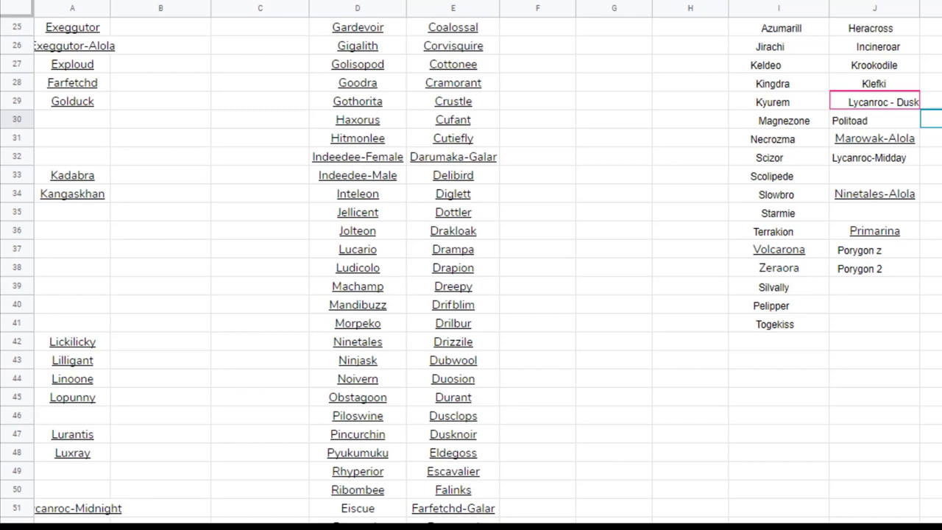
# Step: Examine the remaining Banned column entries from Magneton and Poliwrath through Raichu-Alola to Sharpedo for more A Tier candidates
pyautogui.scroll(-6, 471, 265)
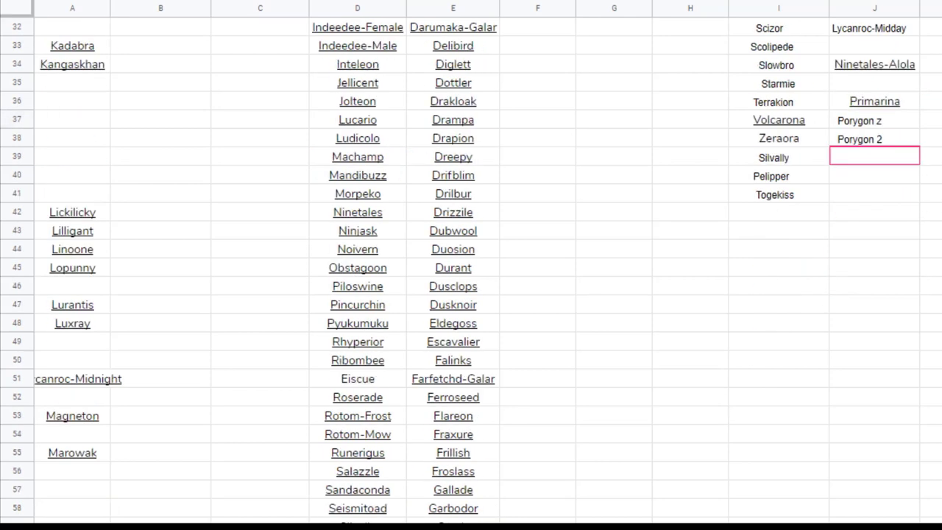
pyautogui.scroll(-2, 471, 265)
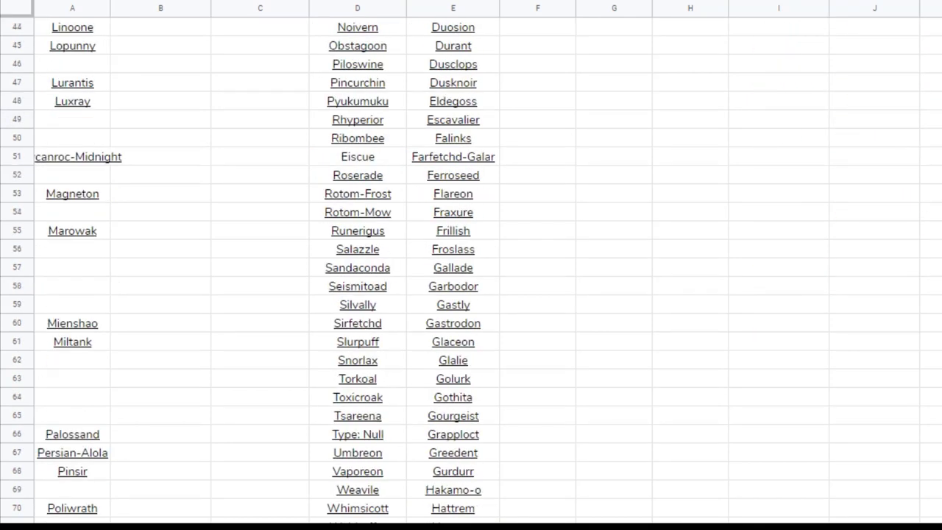
pyautogui.scroll(-1, 471, 264)
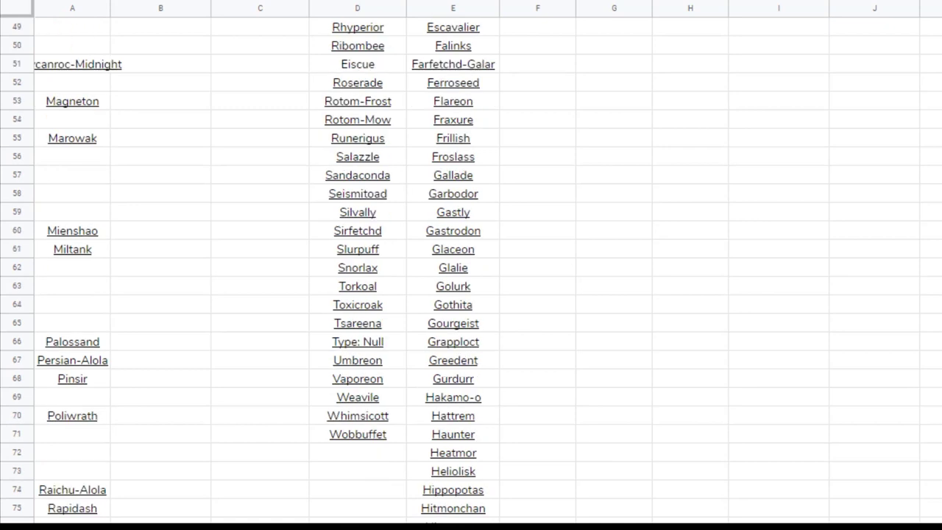
pyautogui.scroll(-1, 471, 265)
pyautogui.scroll(-1, 470, 265)
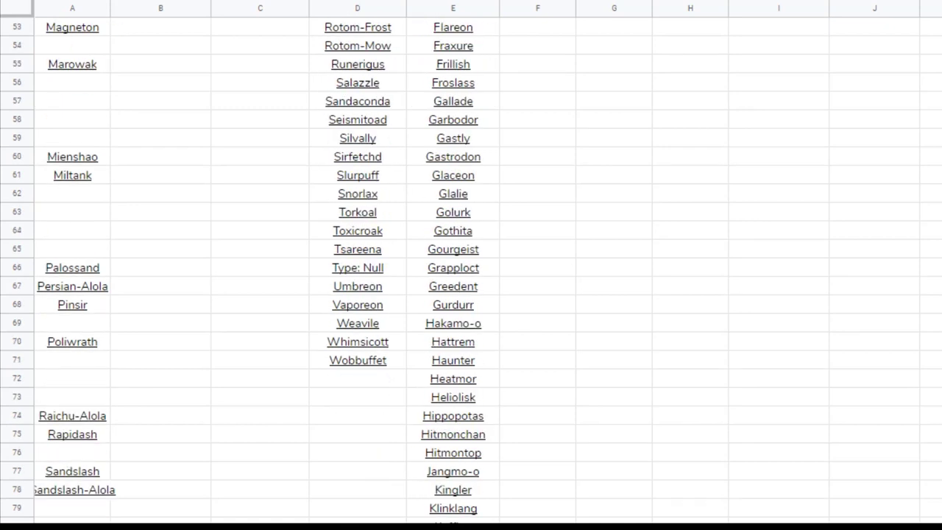
pyautogui.scroll(-1, 471, 265)
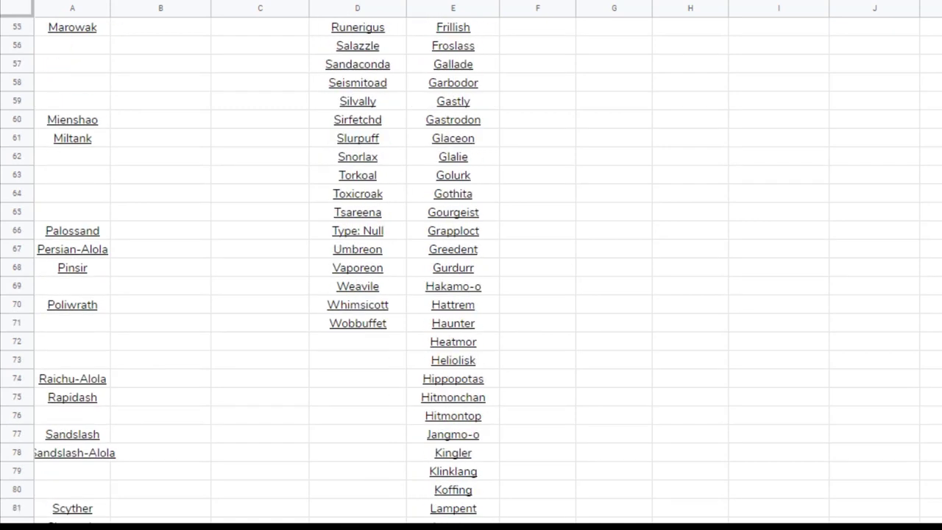
pyautogui.click(179, 470)
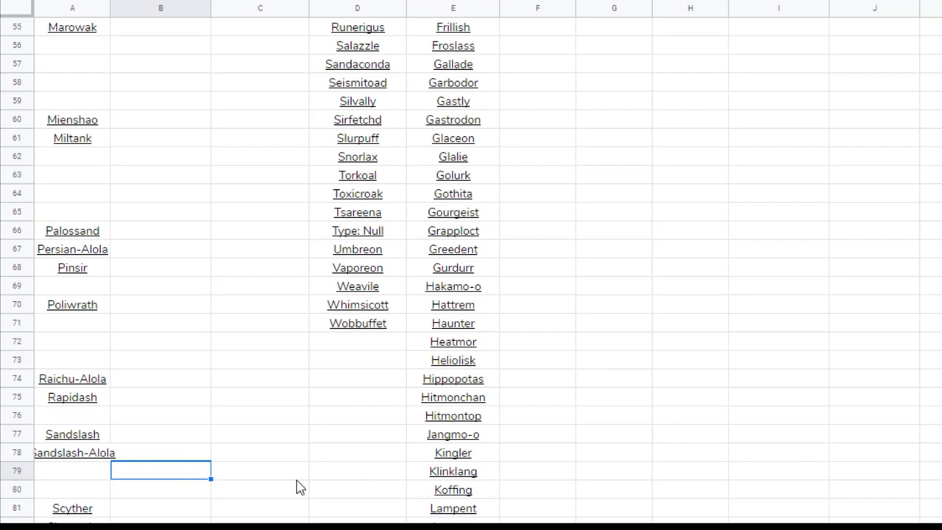
pyautogui.scroll(7, 294, 487)
pyautogui.scroll(-4, 758, 472)
pyautogui.scroll(-4, 756, 473)
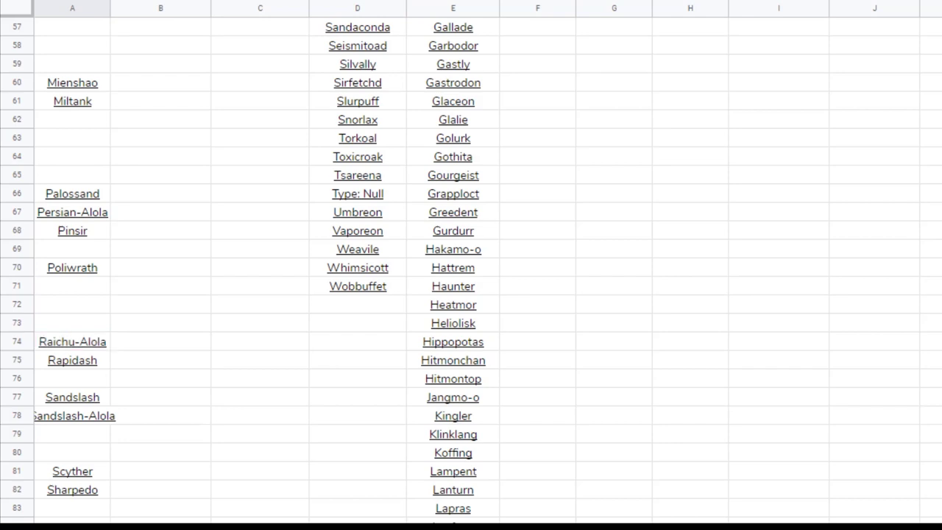
pyautogui.rightClick(53, 479)
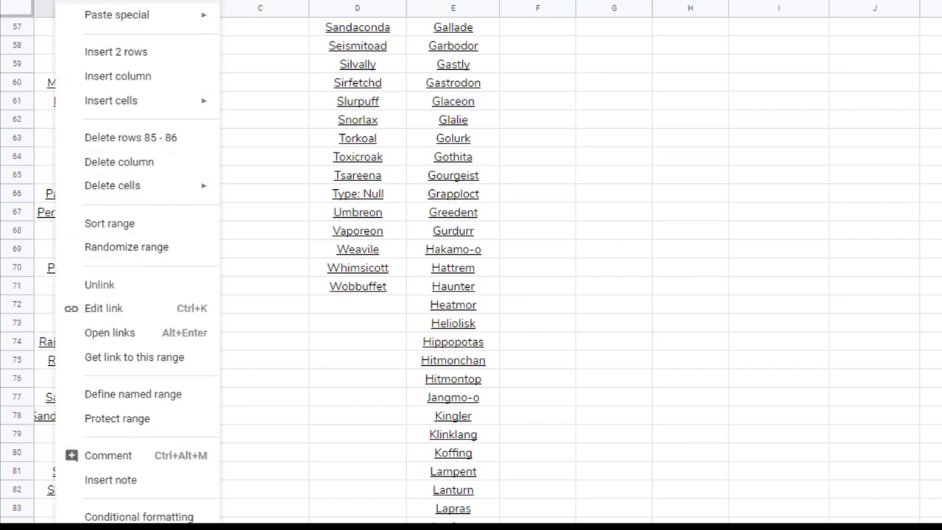
pyautogui.press('Escape')
# Step: Enter Slowking in the empty cell J35 of the revised A Tier list, between Ninetales-Alola and Primarina
pyautogui.scroll(10, 881, 312)
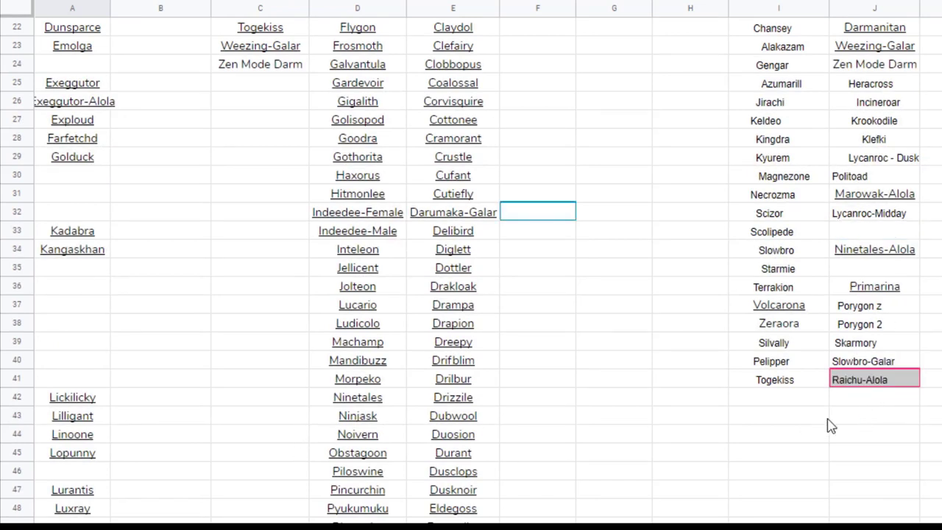
pyautogui.click(867, 232)
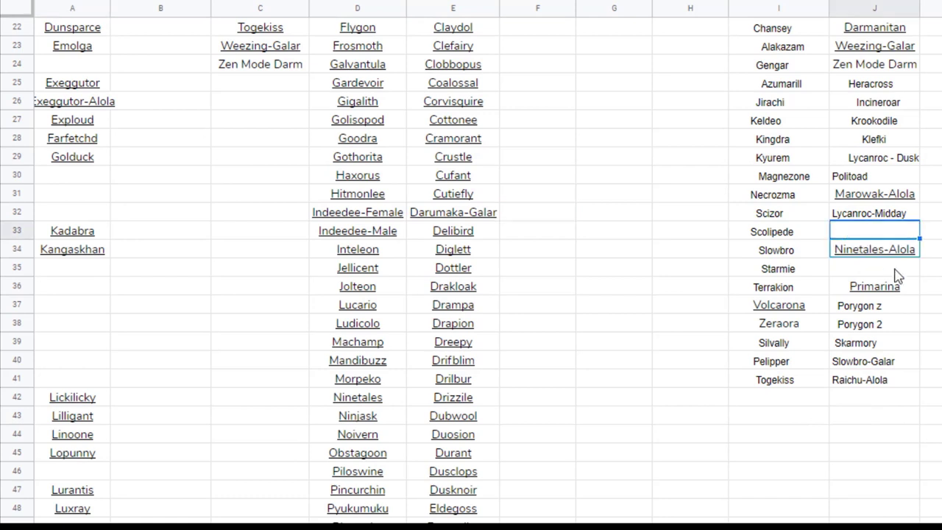
pyautogui.click(870, 272)
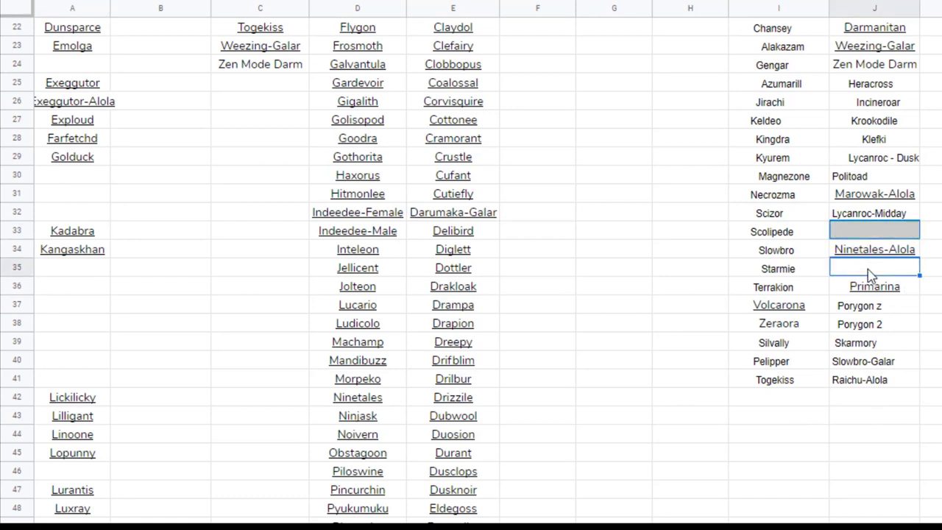
pyautogui.write('Slowking')
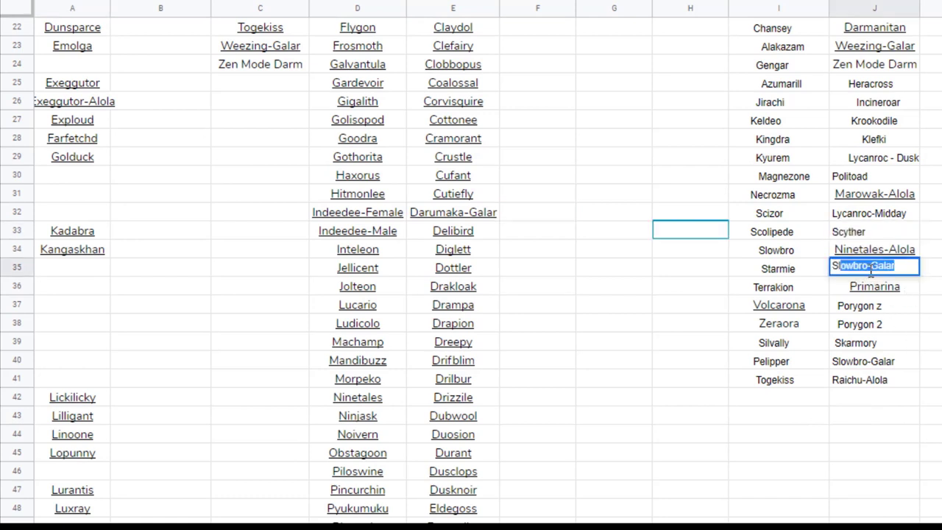
pyautogui.press('Return')
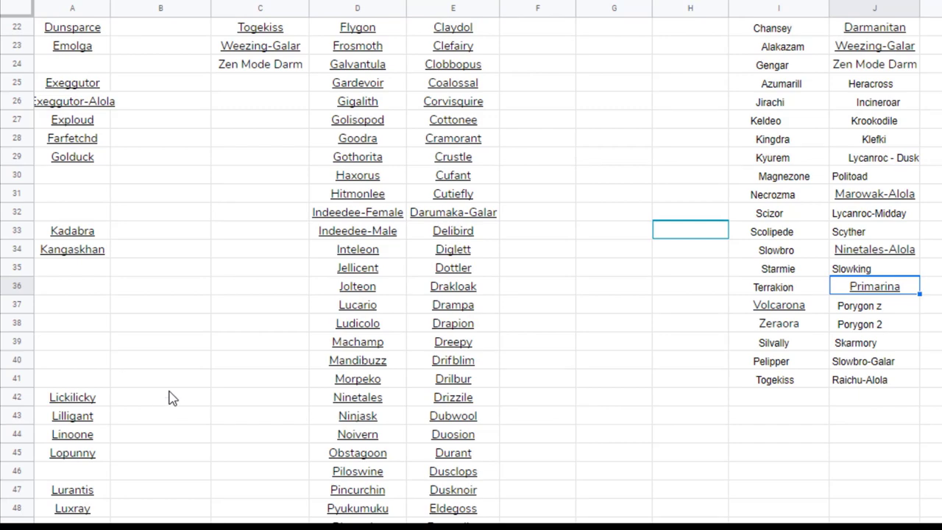
# Step: Check the Banned column down to Virizion and delete the Slowking entry from cell A86
pyautogui.scroll(-10, 171, 397)
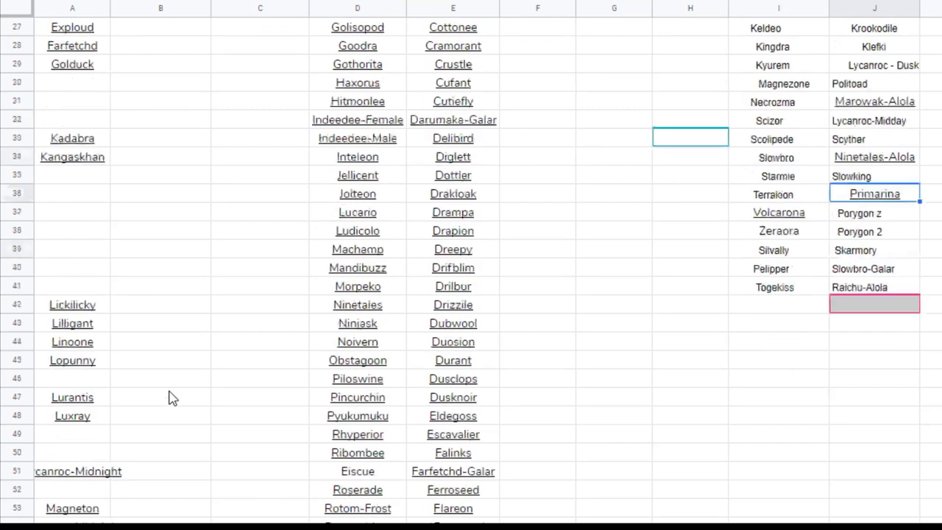
pyautogui.scroll(-5, 171, 398)
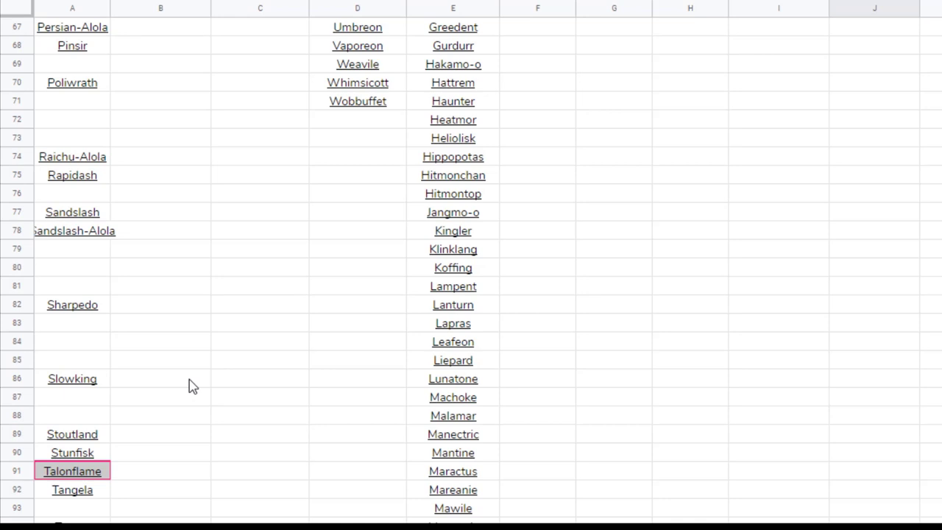
pyautogui.scroll(-1, 189, 386)
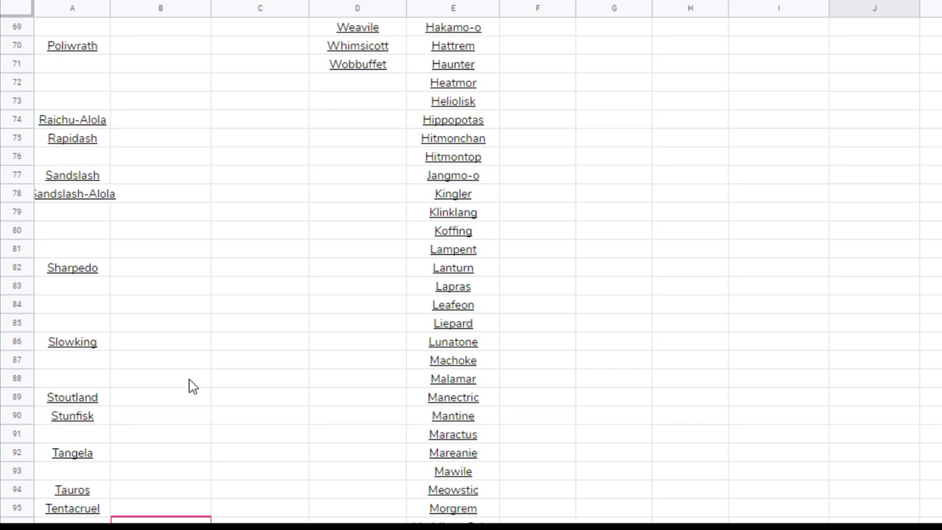
pyautogui.scroll(-3, 189, 386)
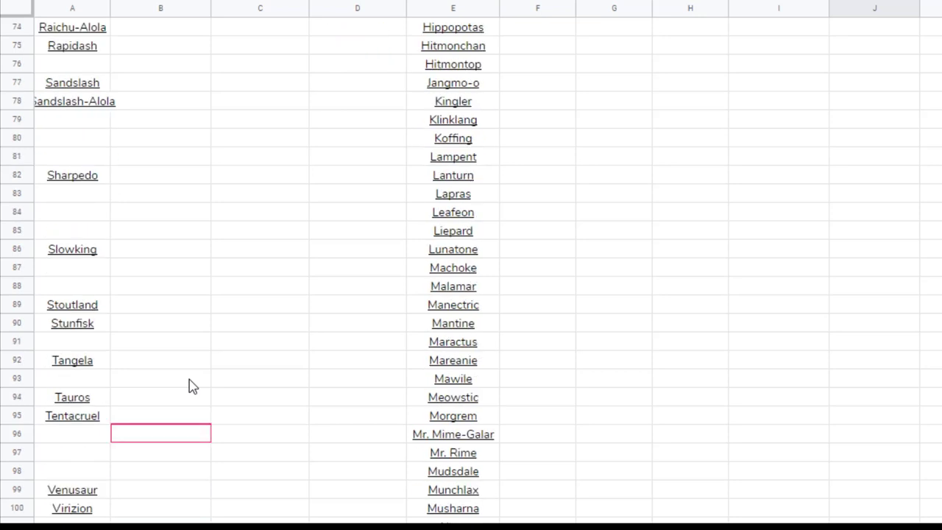
pyautogui.scroll(3, 189, 387)
pyautogui.scroll(2, 189, 387)
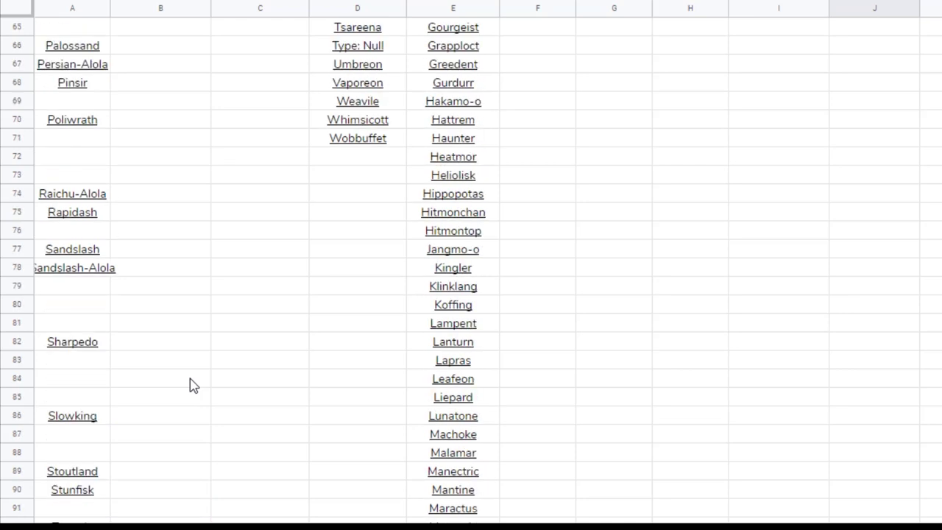
pyautogui.scroll(1, 189, 386)
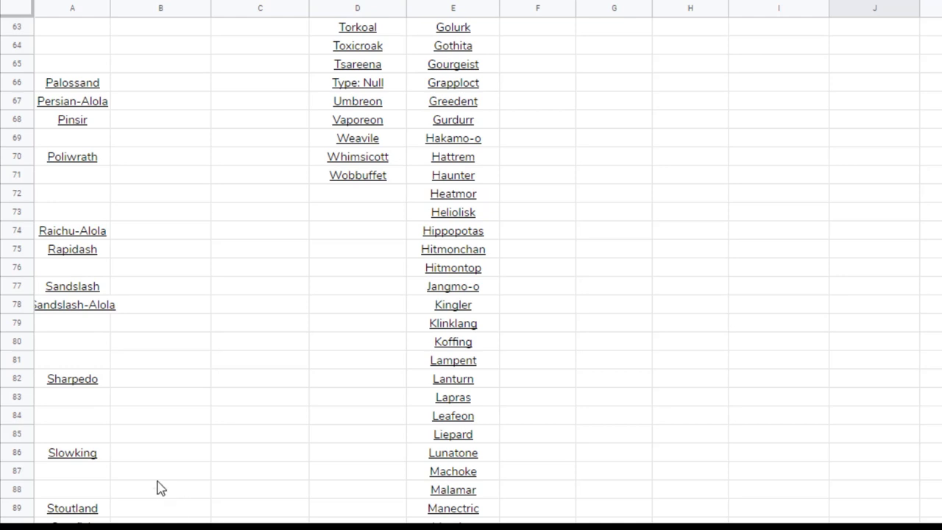
pyautogui.click(93, 454)
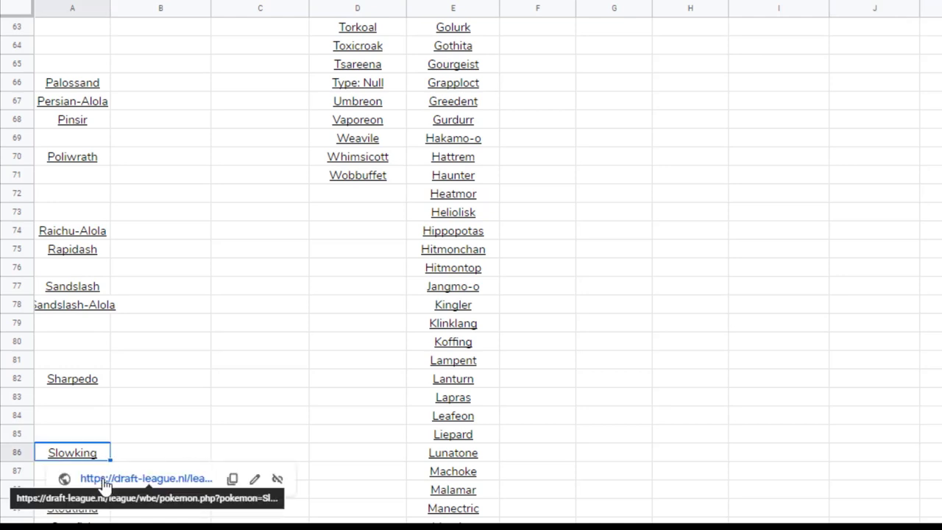
pyautogui.press('Delete')
pyautogui.click(186, 418)
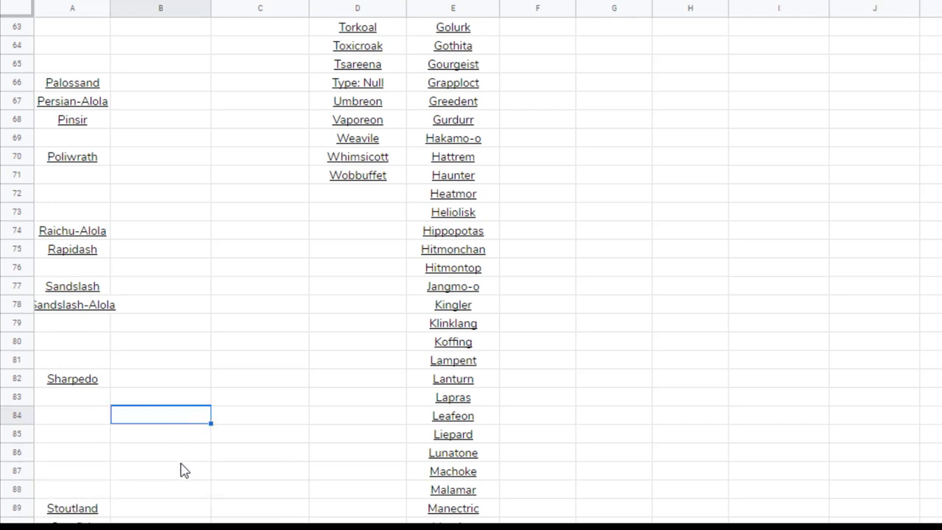
# Step: Copy Venusaur from cell A99 of the Banned column into cell J44 of the revised A Tier list, below Tangrowth
pyautogui.scroll(4, 184, 471)
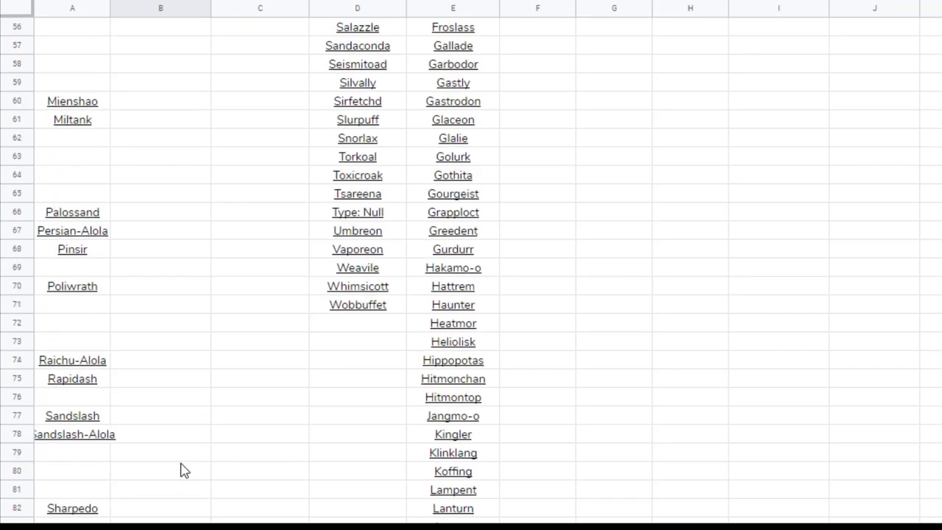
pyautogui.scroll(3, 184, 471)
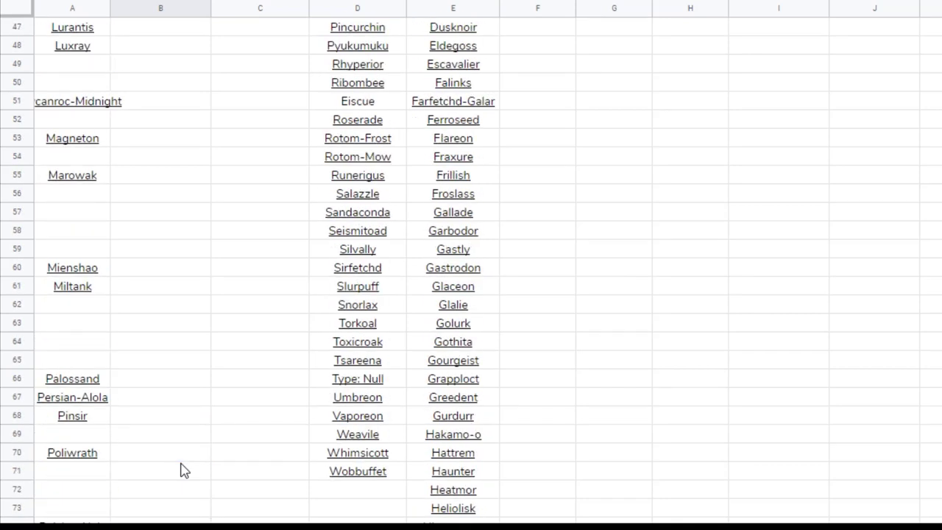
pyautogui.scroll(2, 184, 471)
pyautogui.scroll(-5, 183, 470)
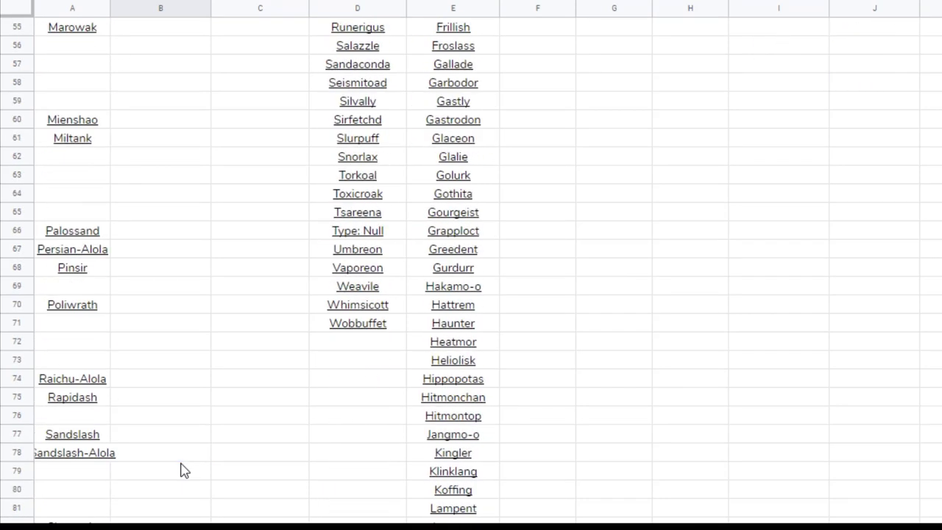
pyautogui.scroll(-5, 184, 471)
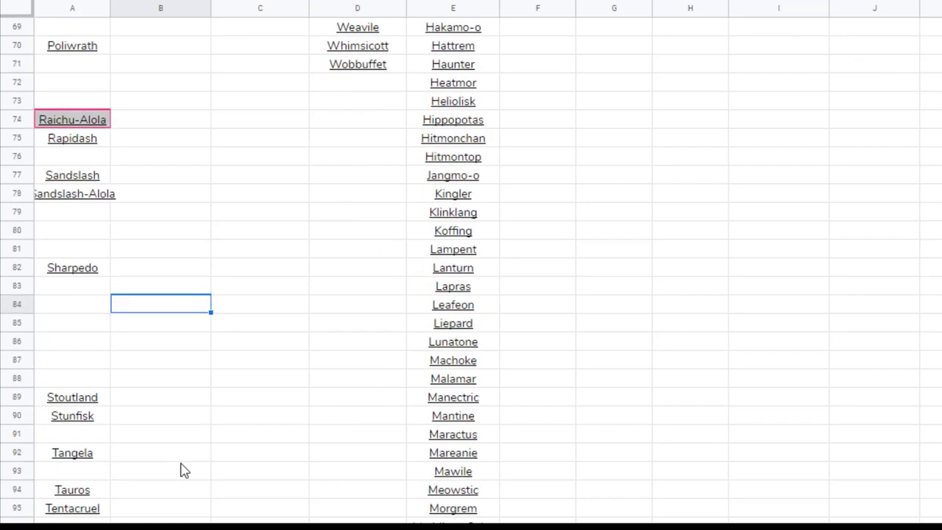
pyautogui.scroll(-2, 184, 471)
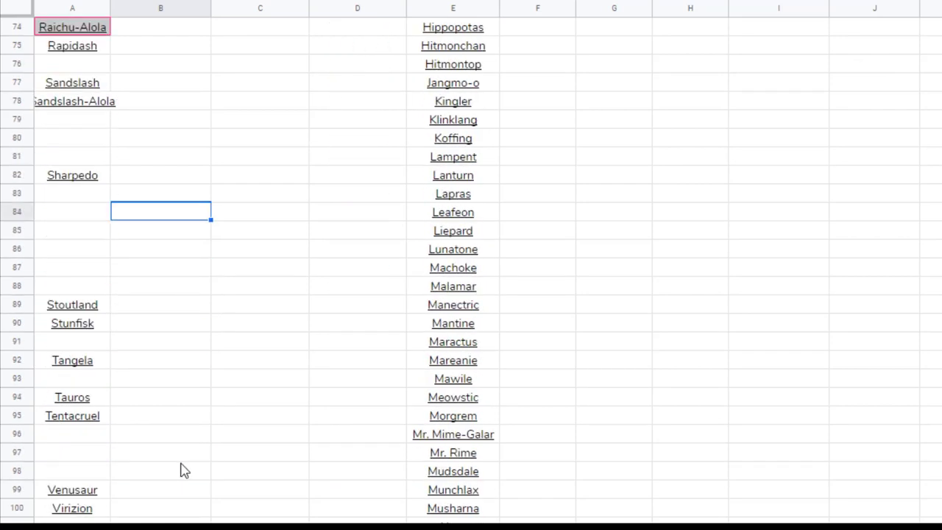
pyautogui.click(83, 495)
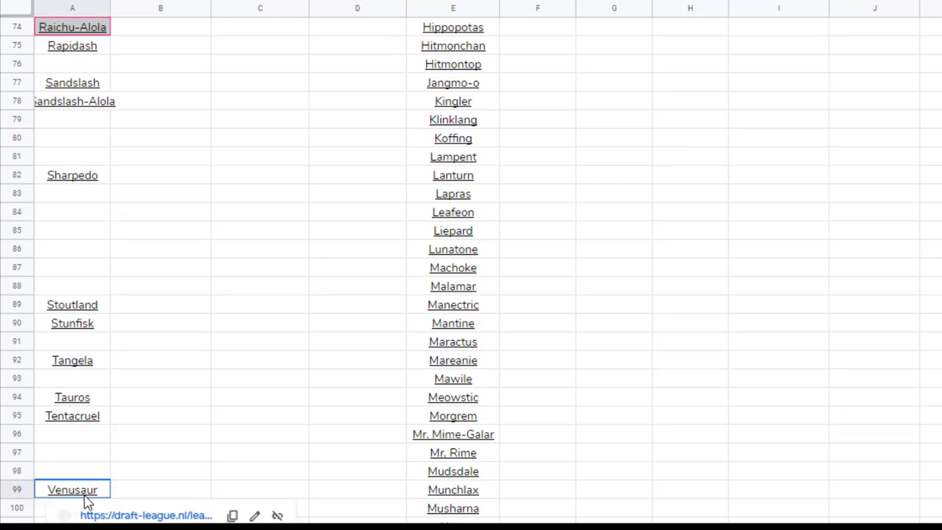
pyautogui.rightClick(84, 496)
pyautogui.click(125, 121)
pyautogui.scroll(17, 578, 204)
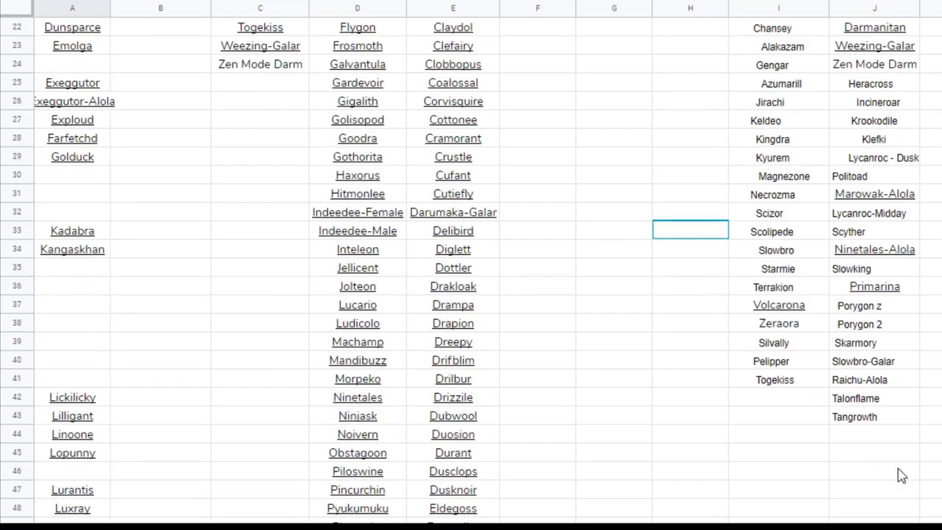
pyautogui.click(877, 438)
pyautogui.rightClick(877, 439)
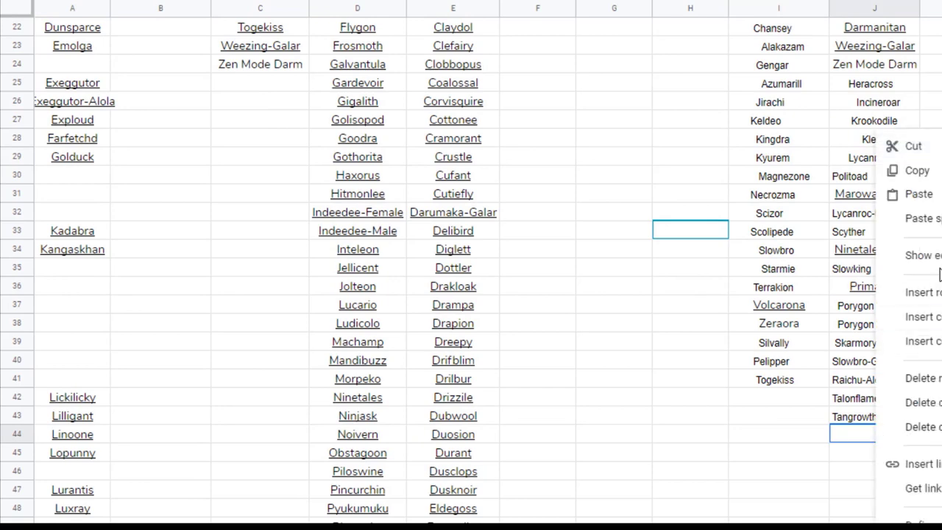
pyautogui.click(917, 194)
pyautogui.click(627, 486)
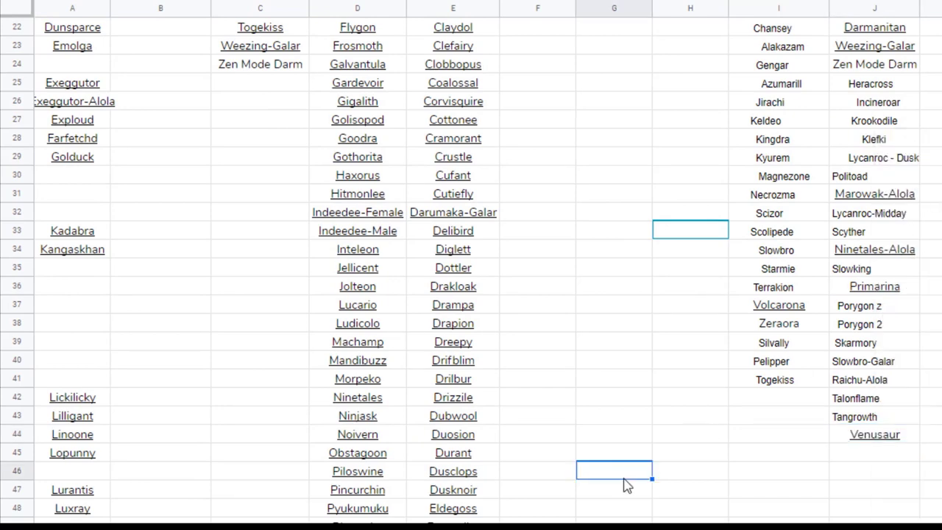
# Step: Delete the Venusaur entry from cell A99 of the Banned column
pyautogui.scroll(-15, 340, 486)
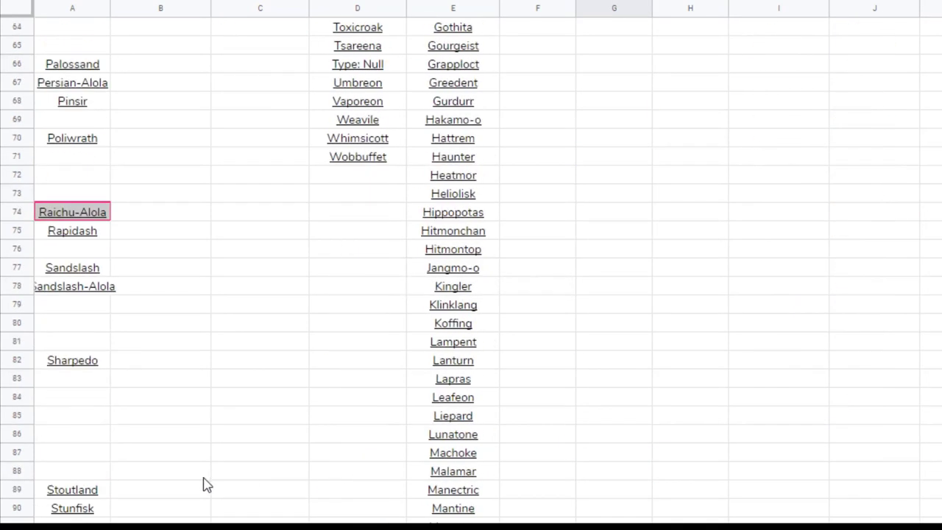
pyautogui.scroll(-1, 172, 459)
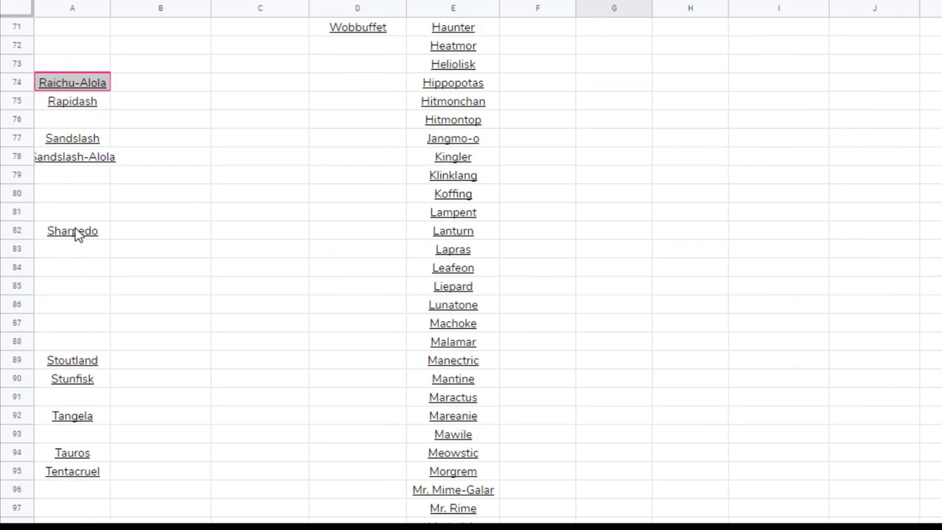
pyautogui.scroll(-2, 166, 354)
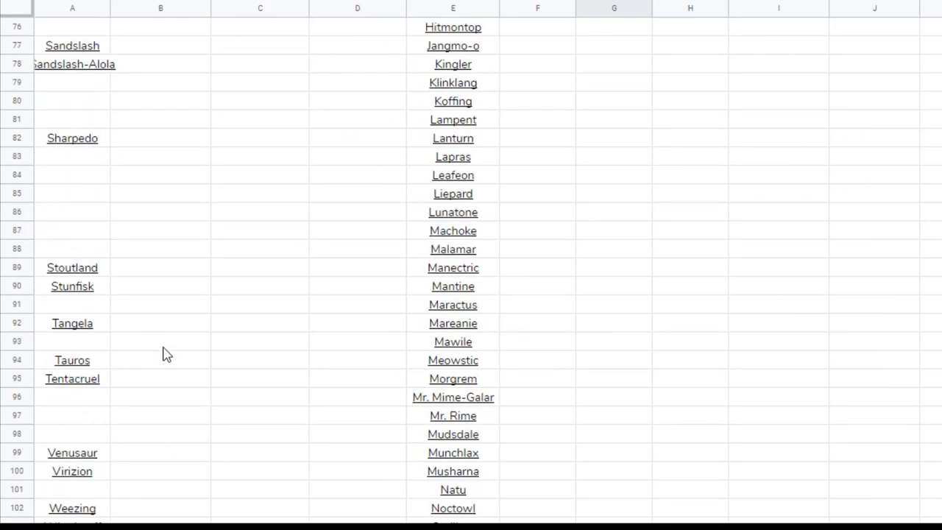
pyautogui.click(78, 457)
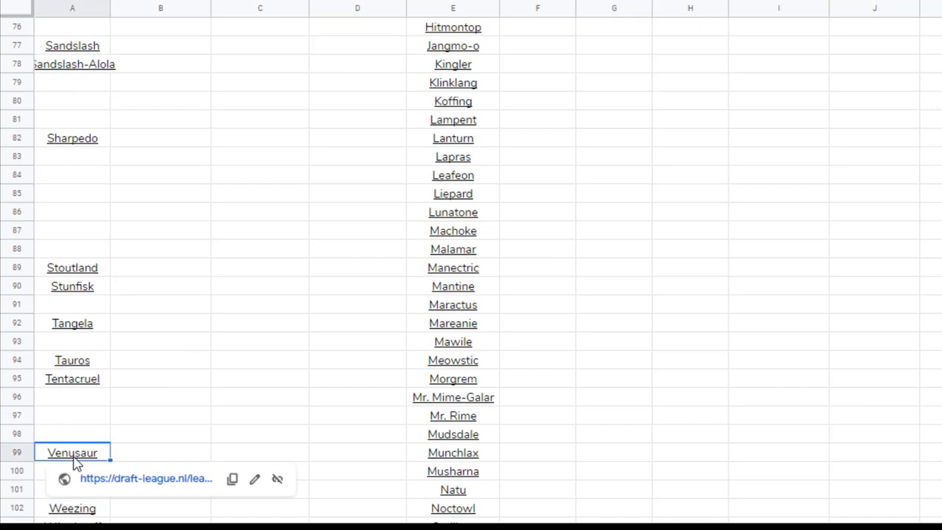
pyautogui.press('Delete')
# Step: Examine the B Tier column from its first entries down to Pincurchin for more A Tier candidates
pyautogui.scroll(20, 122, 388)
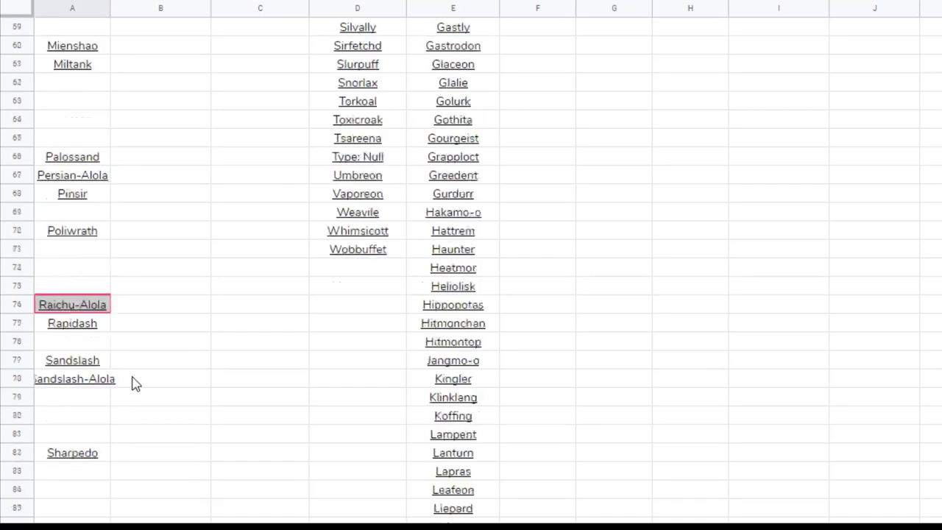
pyautogui.scroll(4, 135, 384)
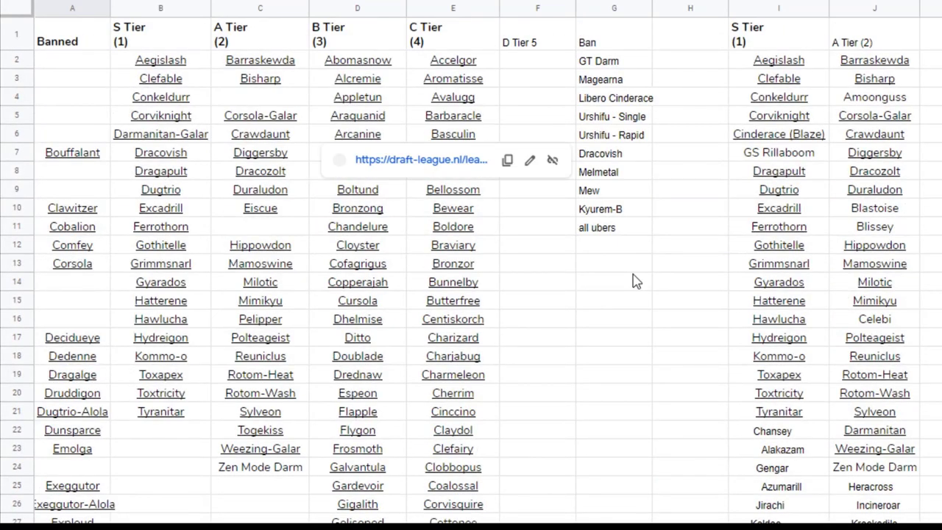
pyautogui.click(631, 343)
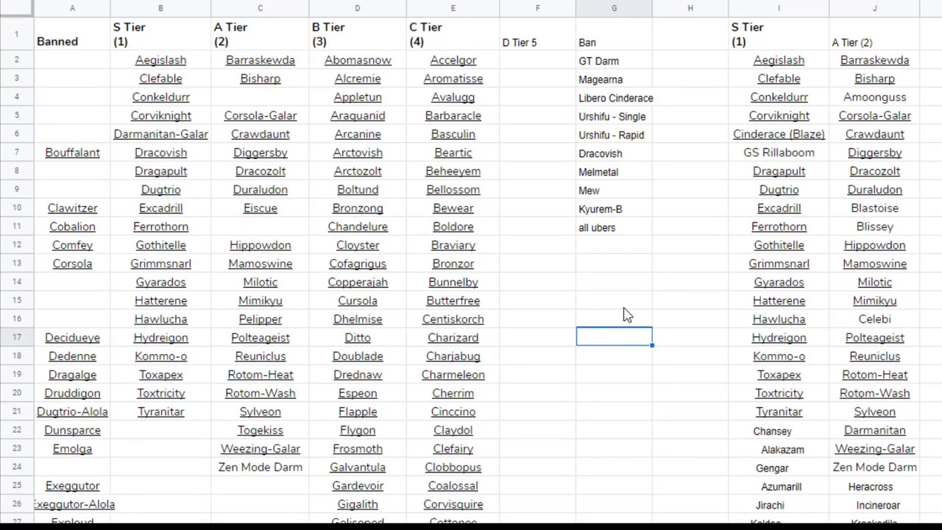
pyautogui.scroll(-2, 625, 317)
pyautogui.scroll(-3, 625, 315)
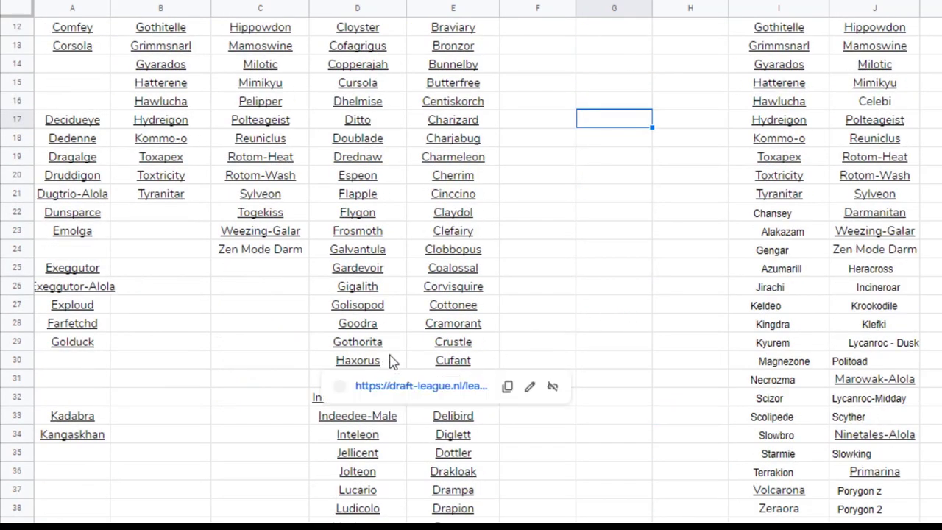
pyautogui.scroll(-3, 599, 420)
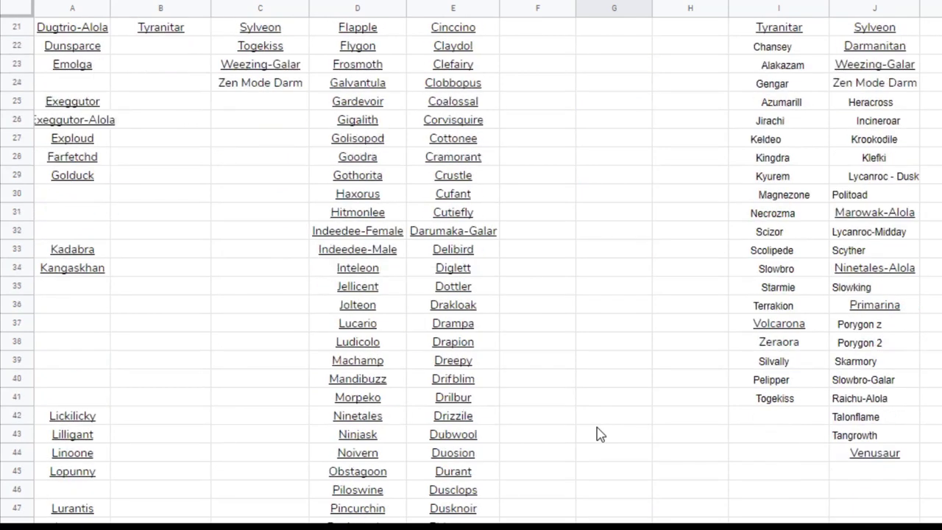
pyautogui.scroll(-1, 381, 476)
# Step: Copy Pincurchin from cell D47 of the B Tier column into cell J45 of the revised A Tier list, below Venusaur
pyautogui.click(381, 475)
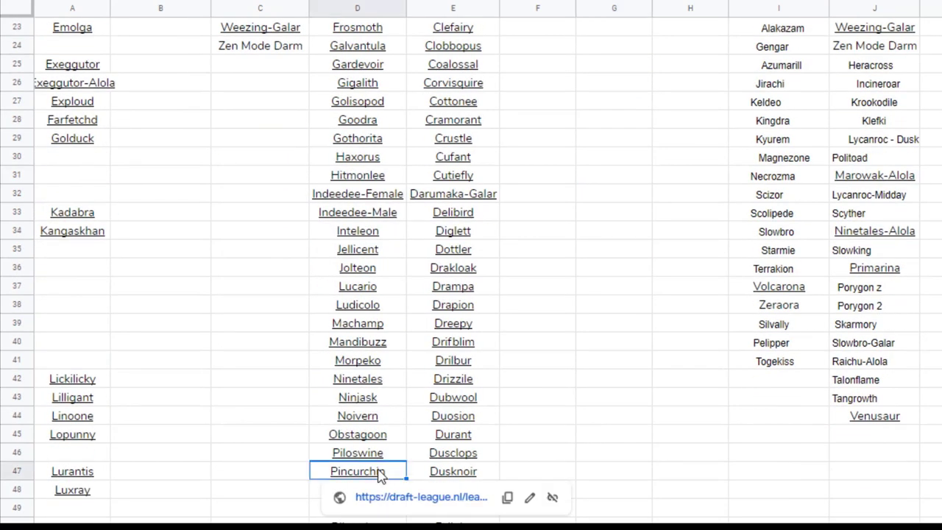
pyautogui.rightClick(392, 476)
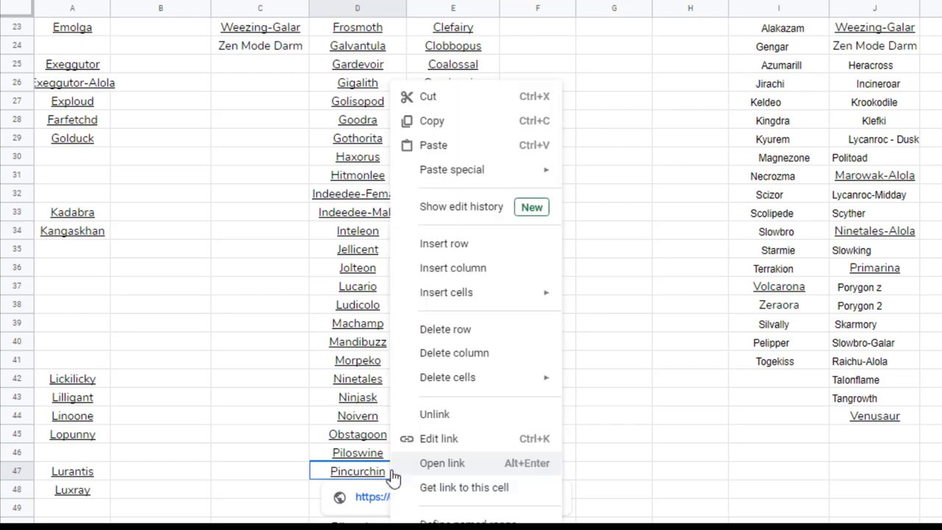
pyautogui.click(473, 122)
pyautogui.click(473, 122)
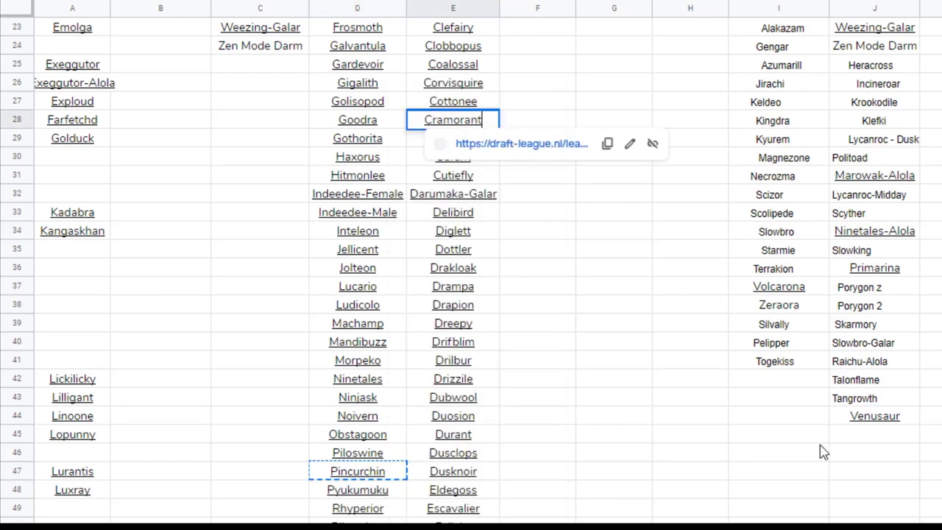
pyautogui.click(887, 440)
pyautogui.rightClick(887, 440)
pyautogui.click(920, 193)
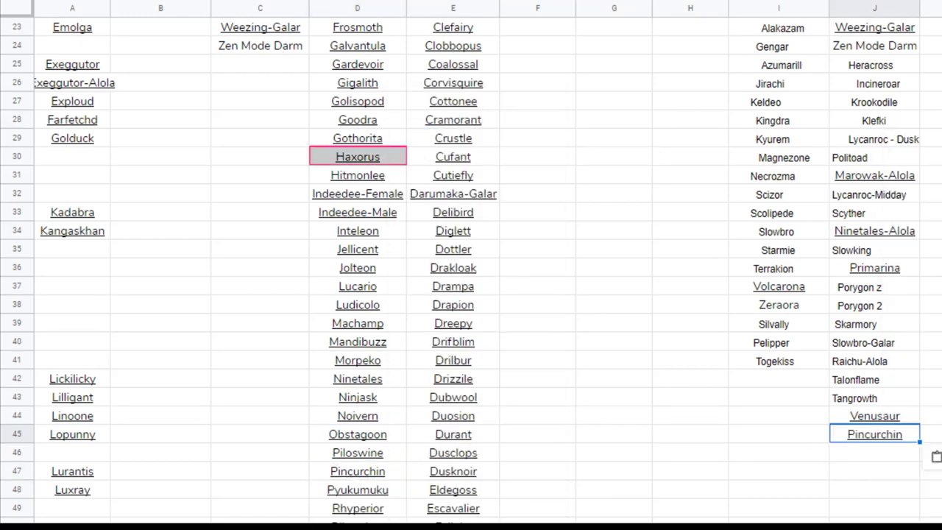
pyautogui.click(762, 480)
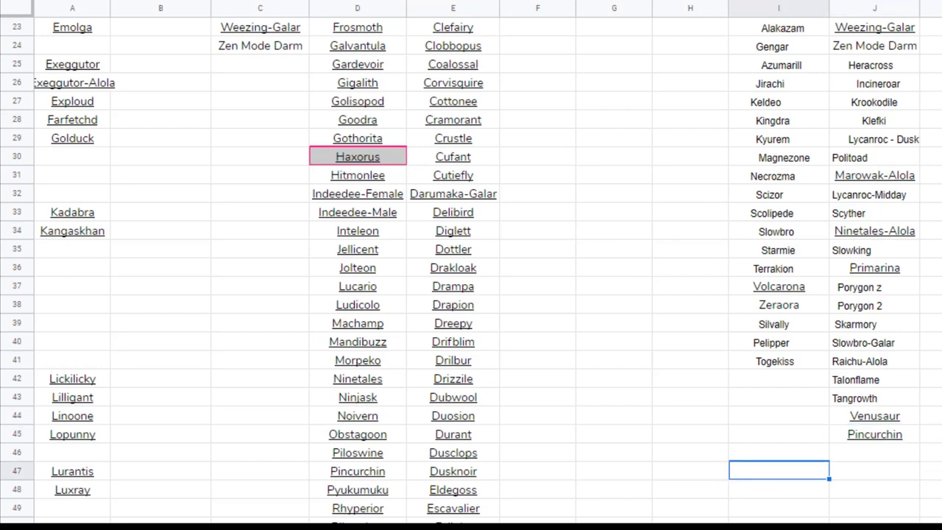
# Step: Delete the Pincurchin entry from cell D47 of the old B Tier column
pyautogui.click(306, 480)
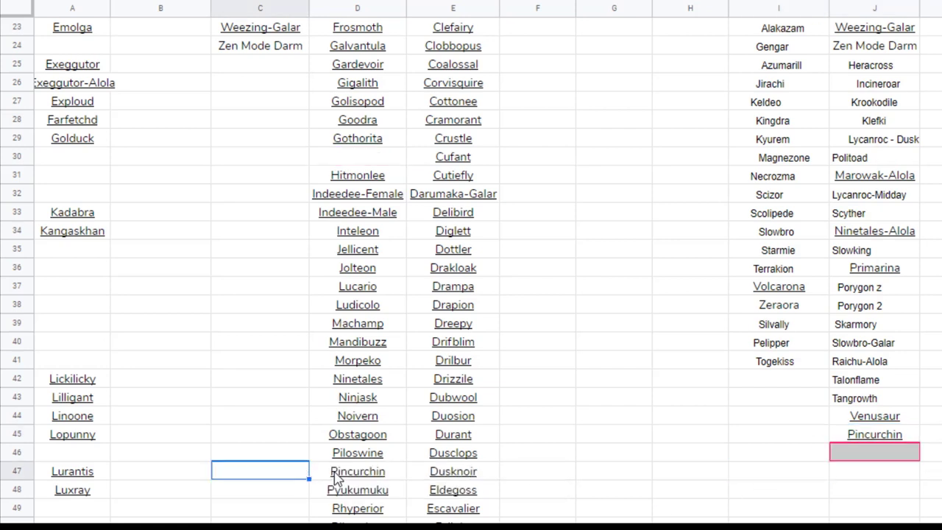
pyautogui.click(336, 478)
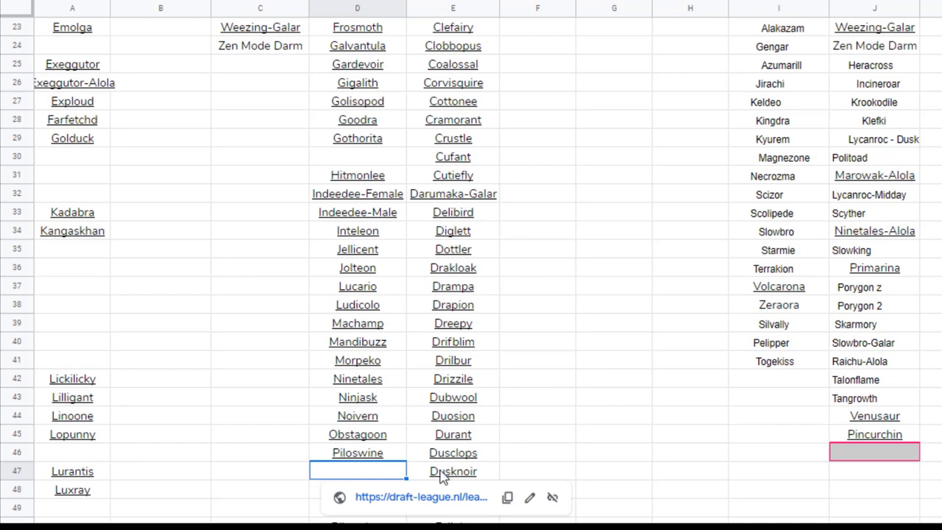
pyautogui.click(616, 460)
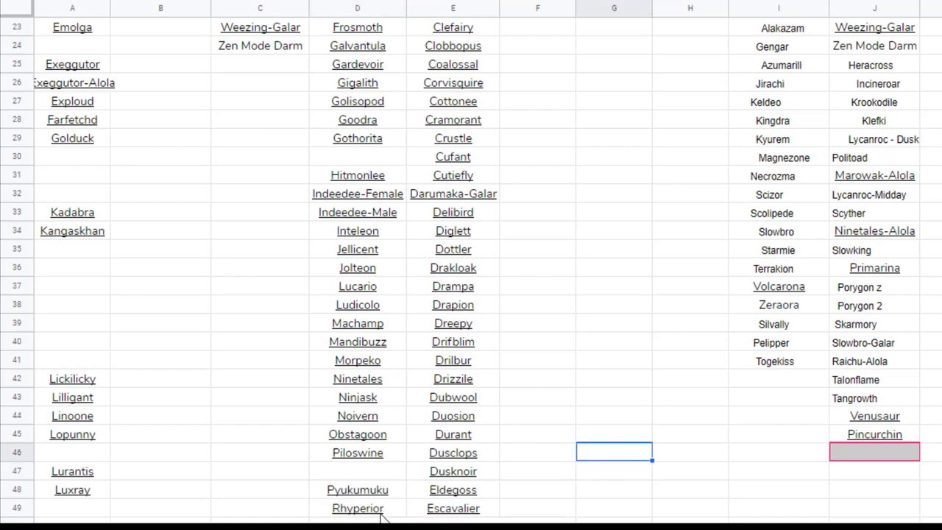
pyautogui.scroll(-2, 354, 490)
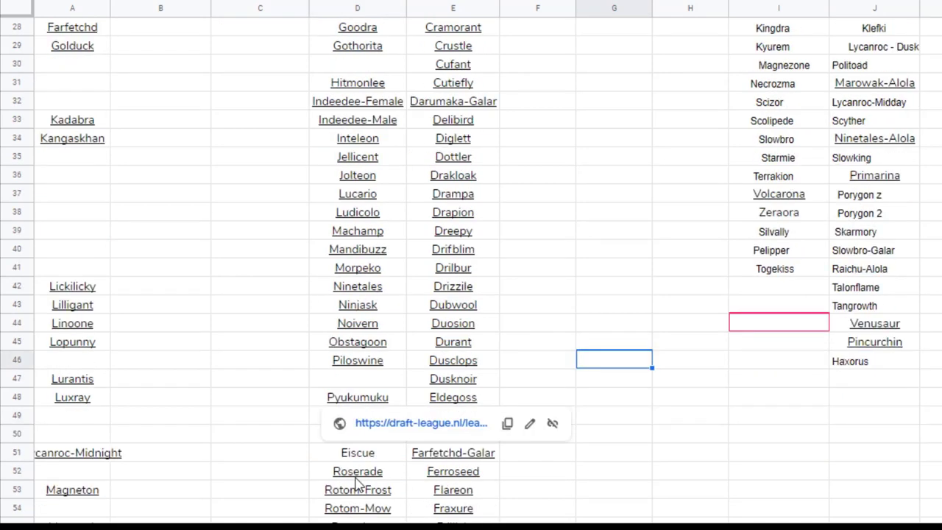
# Step: Examine the B Tier column from Pyukumuku down to Weavile for more A Tier candidates
pyautogui.click(358, 482)
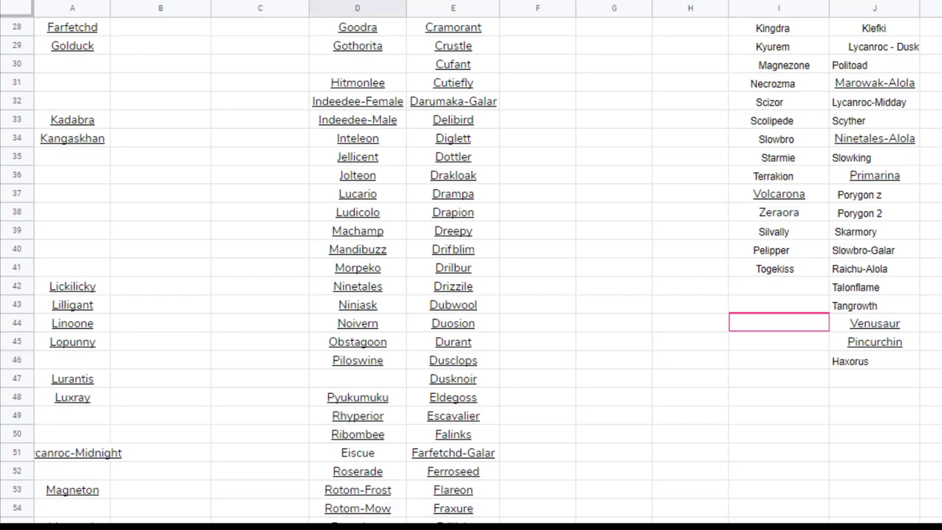
pyautogui.scroll(-2, 358, 479)
pyautogui.click(358, 508)
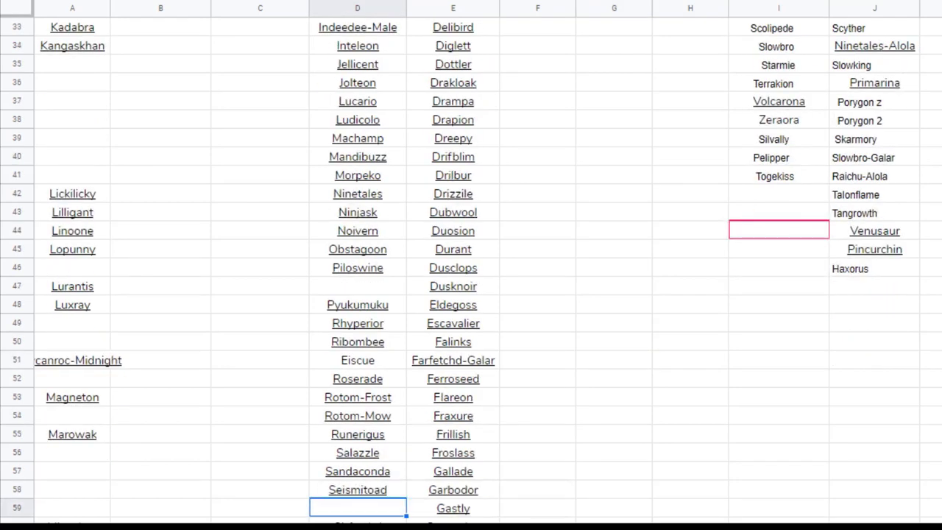
pyautogui.click(590, 509)
pyautogui.scroll(-1, 573, 489)
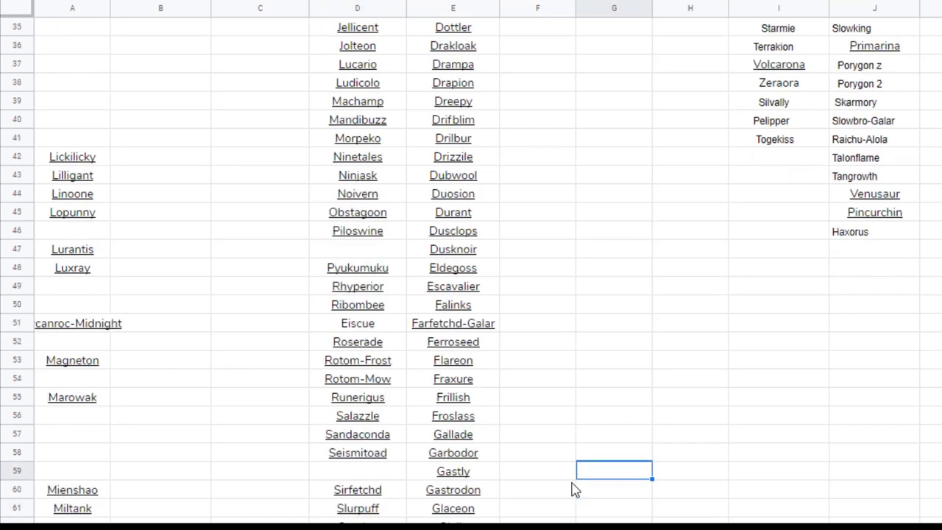
pyautogui.scroll(-2, 575, 490)
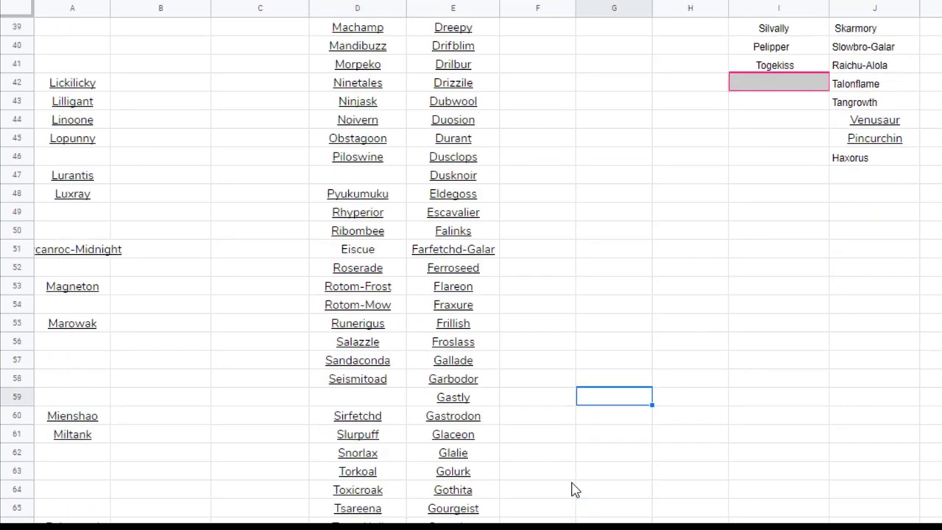
pyautogui.scroll(-2, 575, 490)
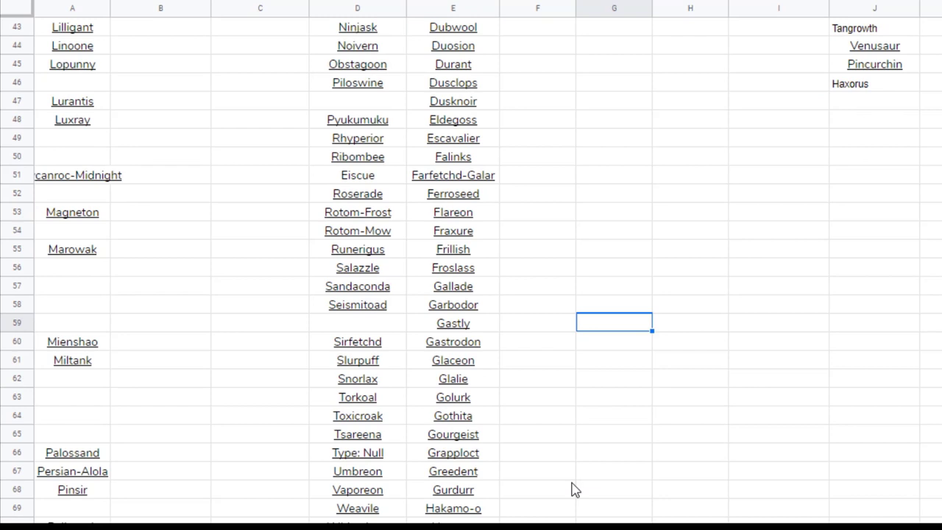
# Step: Copy Weavile from cell D69 of the B Tier column into cell J47 of the revised A Tier list, below Haxorus
pyautogui.click(372, 514)
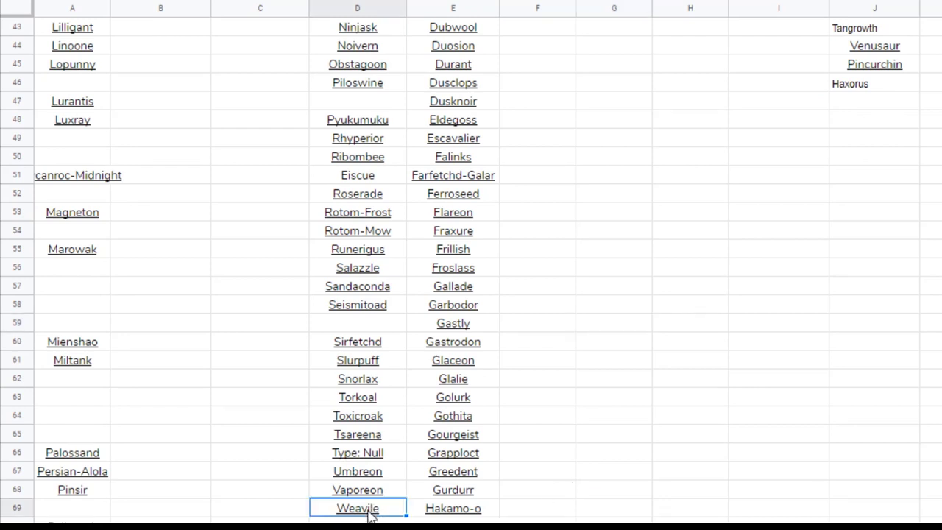
pyautogui.rightClick(371, 514)
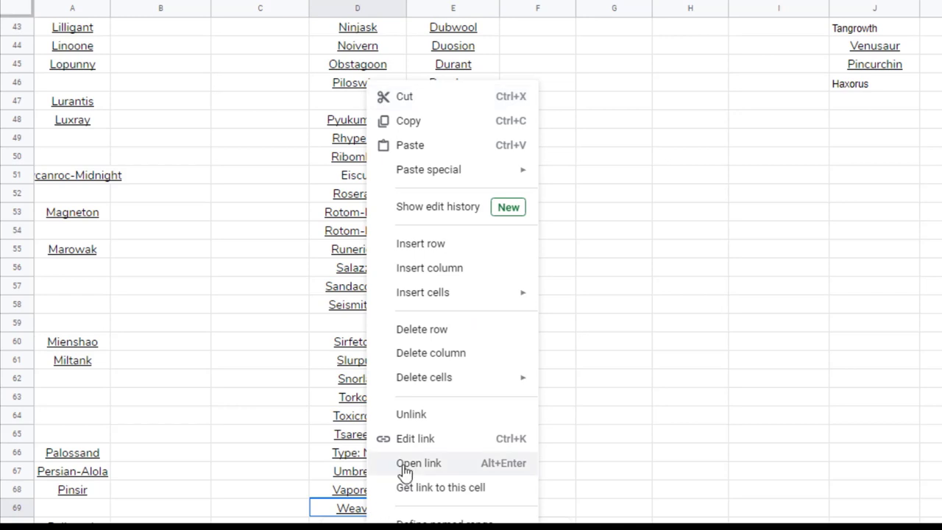
pyautogui.click(441, 123)
pyautogui.click(870, 101)
pyautogui.rightClick(870, 101)
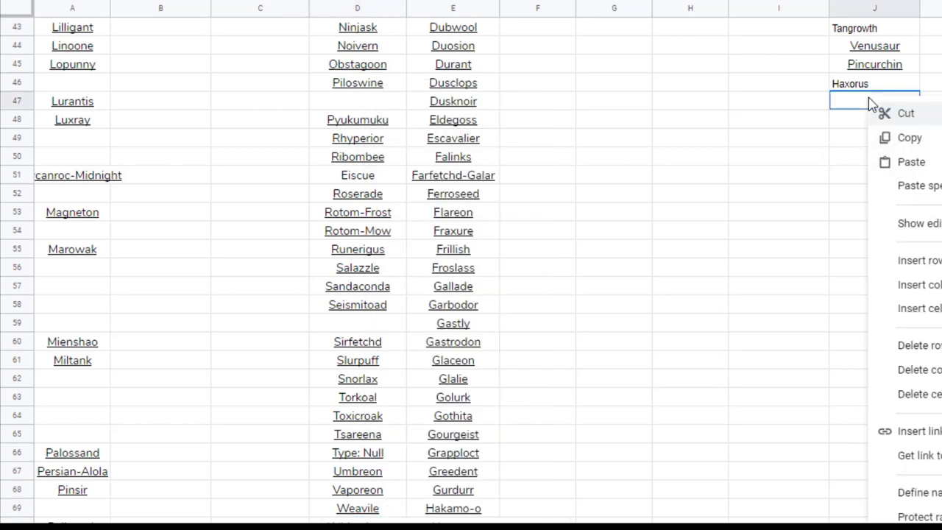
pyautogui.click(902, 162)
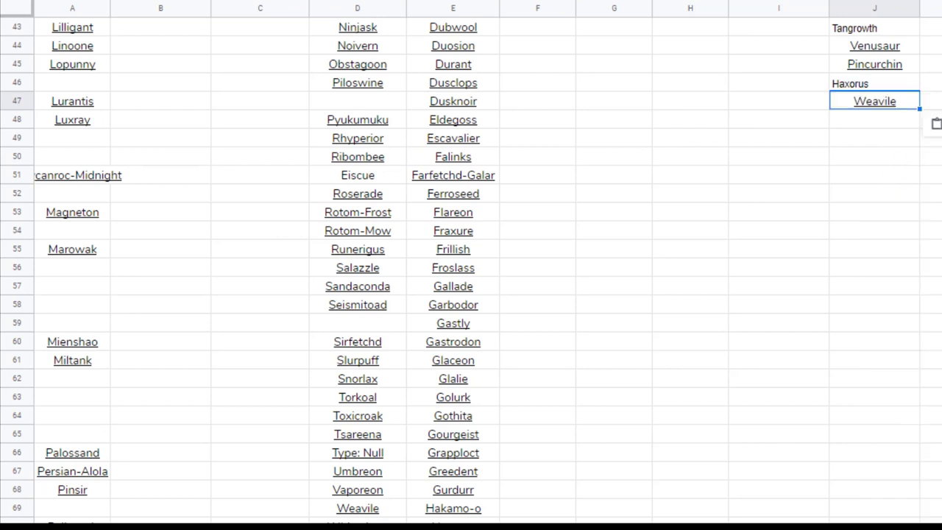
# Step: Delete the Weavile entry from cell D69 of the old B Tier column
pyautogui.click(373, 508)
pyautogui.press('Delete')
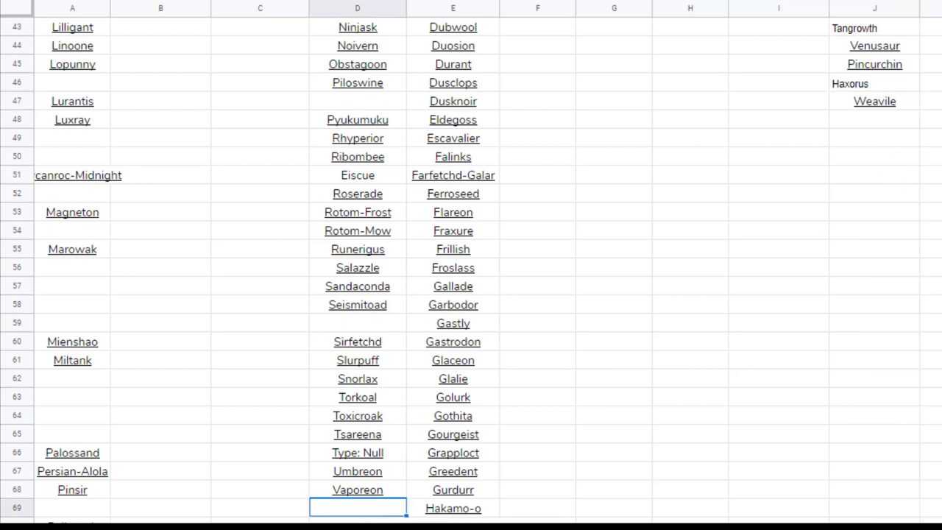
pyautogui.click(639, 427)
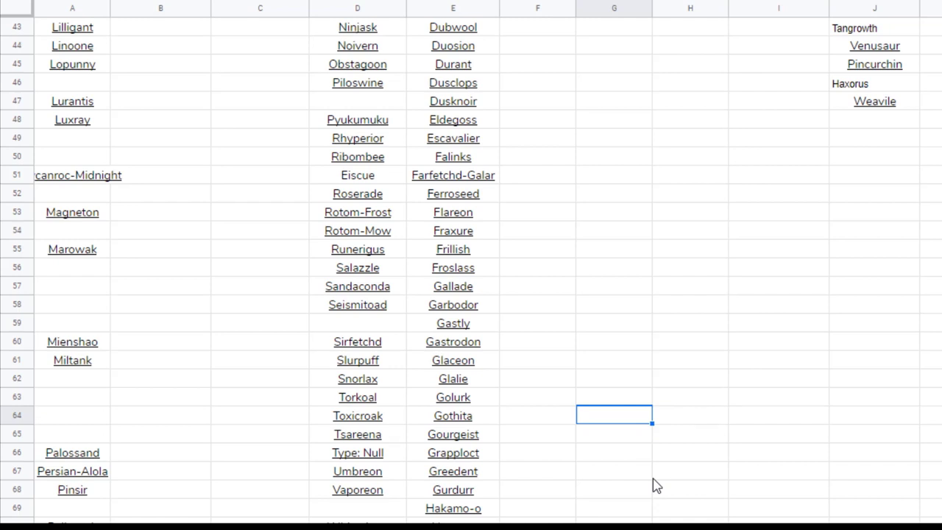
# Step: Copy Vaporeon from cell D68 of the B Tier column into cell J48 of the revised A Tier list, below Weavile
pyautogui.click(356, 497)
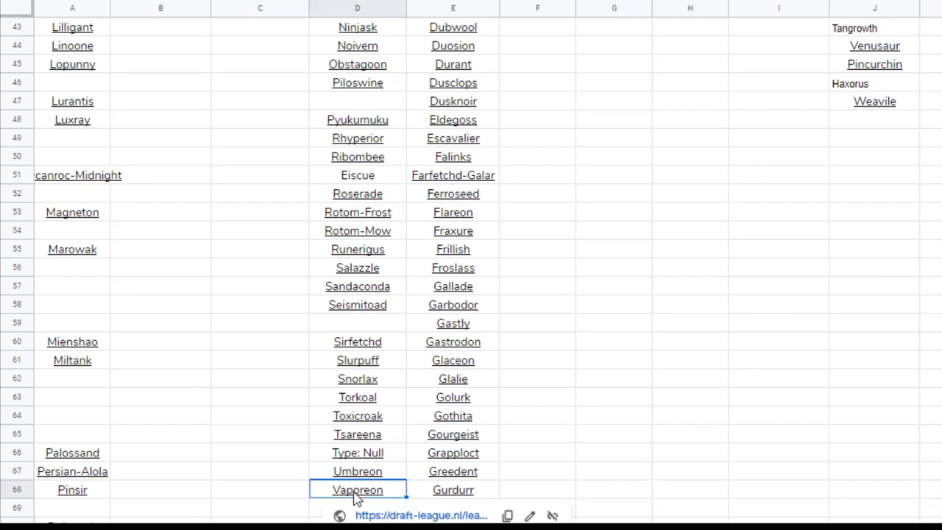
pyautogui.rightClick(353, 496)
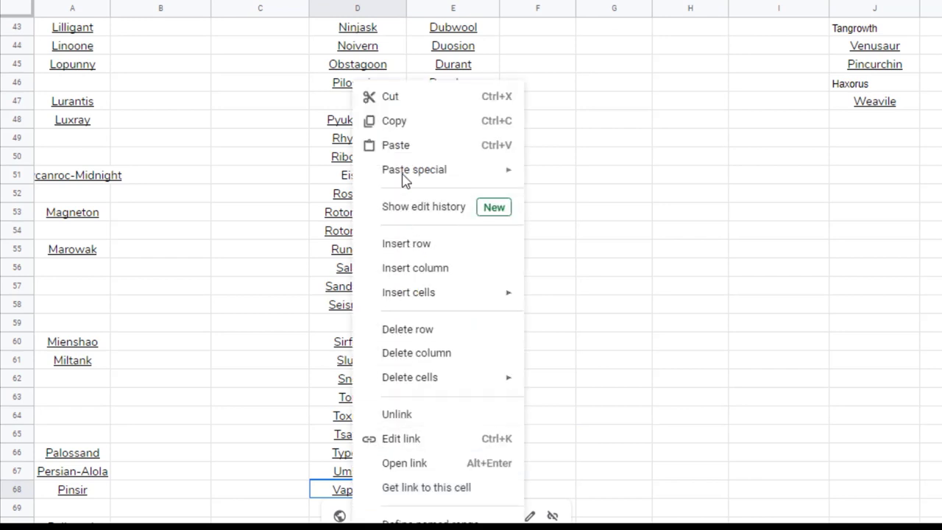
pyautogui.click(402, 103)
pyautogui.click(907, 125)
pyautogui.rightClick(902, 127)
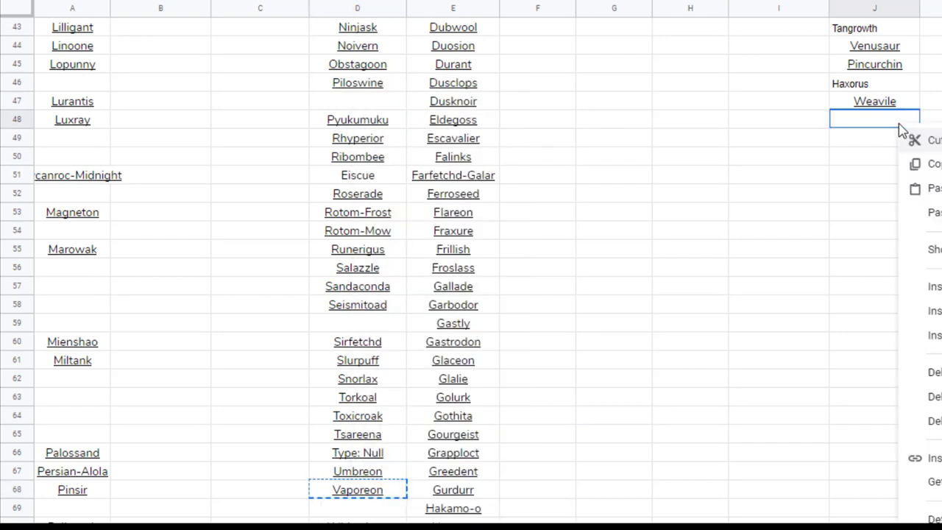
pyautogui.click(935, 185)
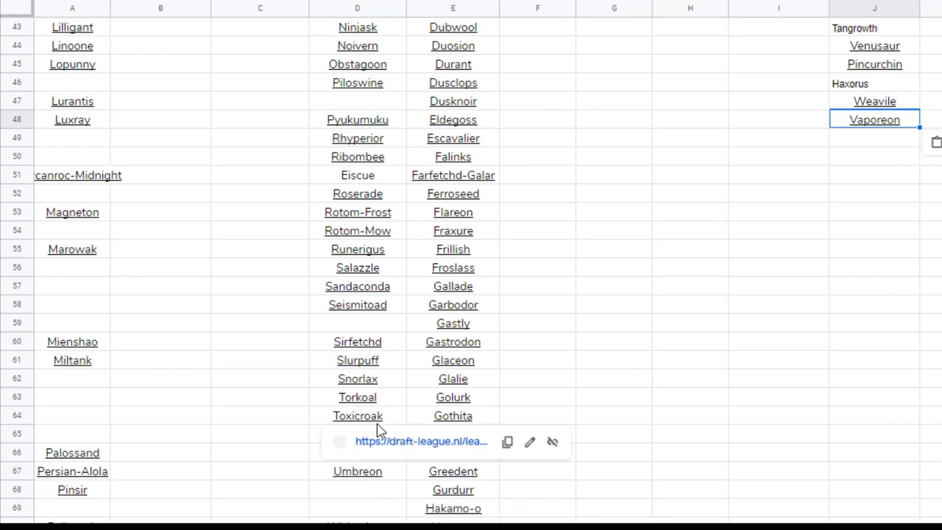
# Step: Review the remaining B Tier entries from Toxicroak back up to Abomasnow against the revised S and A Tier lists
pyautogui.scroll(1, 388, 415)
pyautogui.scroll(2, 387, 416)
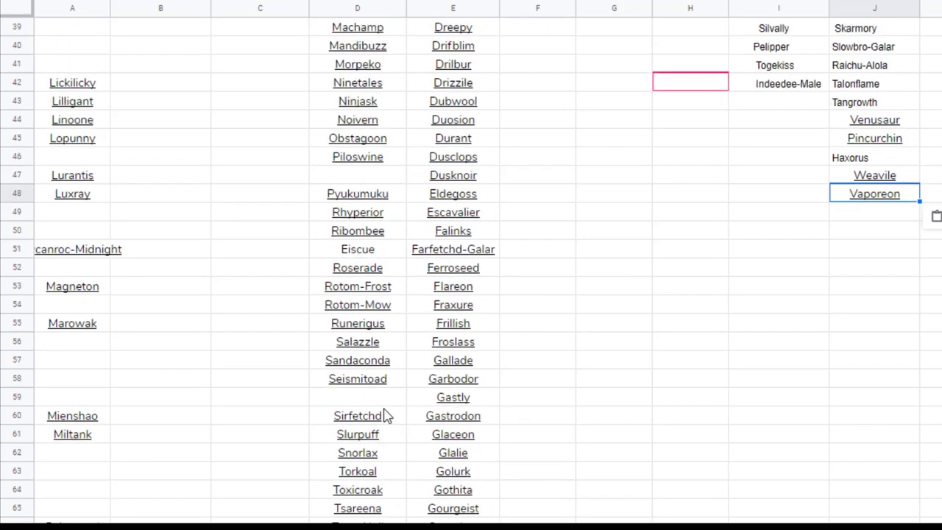
pyautogui.scroll(1, 388, 416)
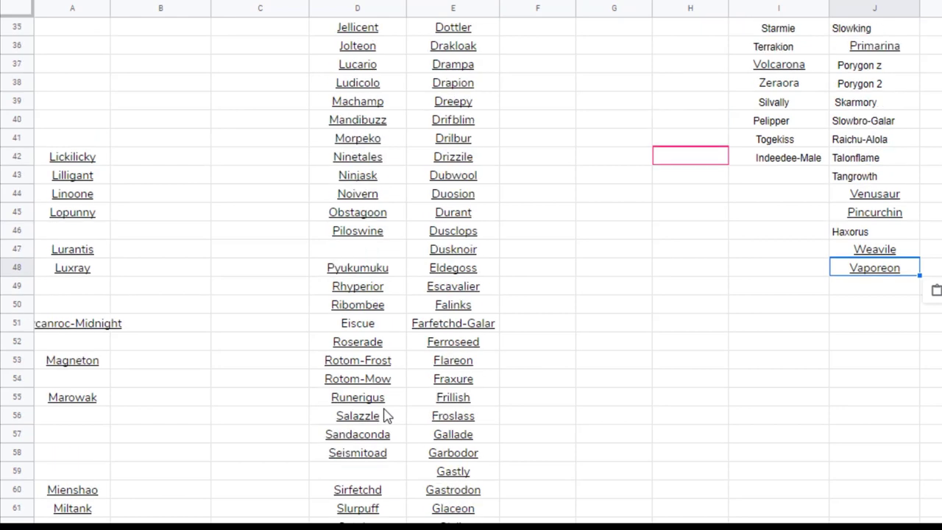
pyautogui.scroll(1, 387, 416)
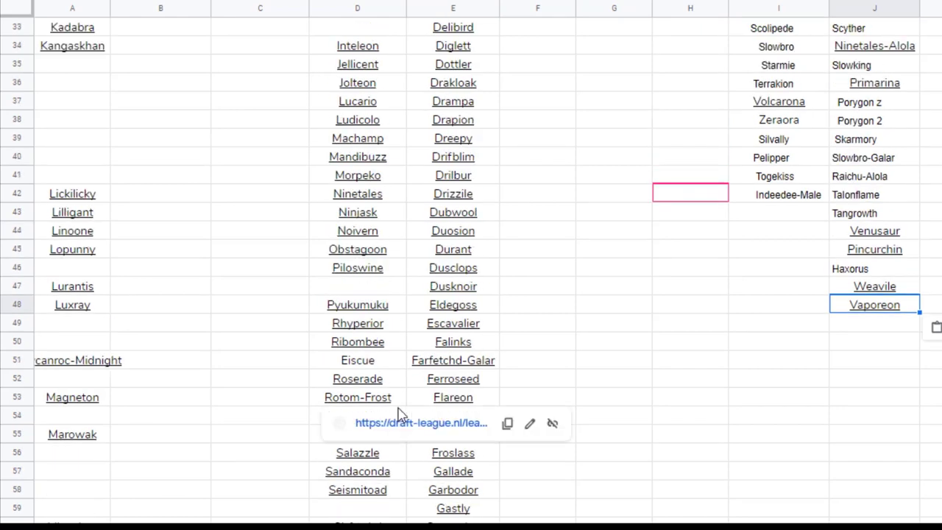
pyautogui.scroll(1, 397, 372)
pyautogui.scroll(2, 397, 373)
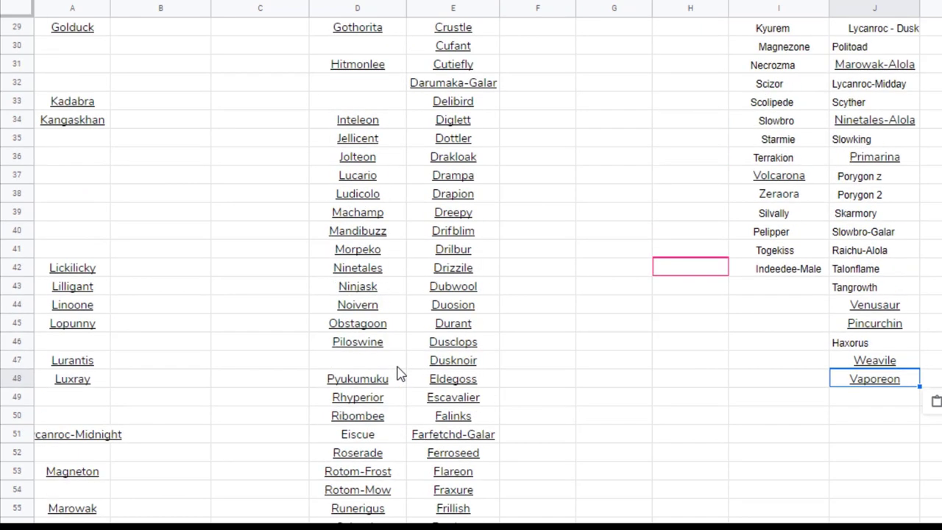
pyautogui.scroll(2, 398, 373)
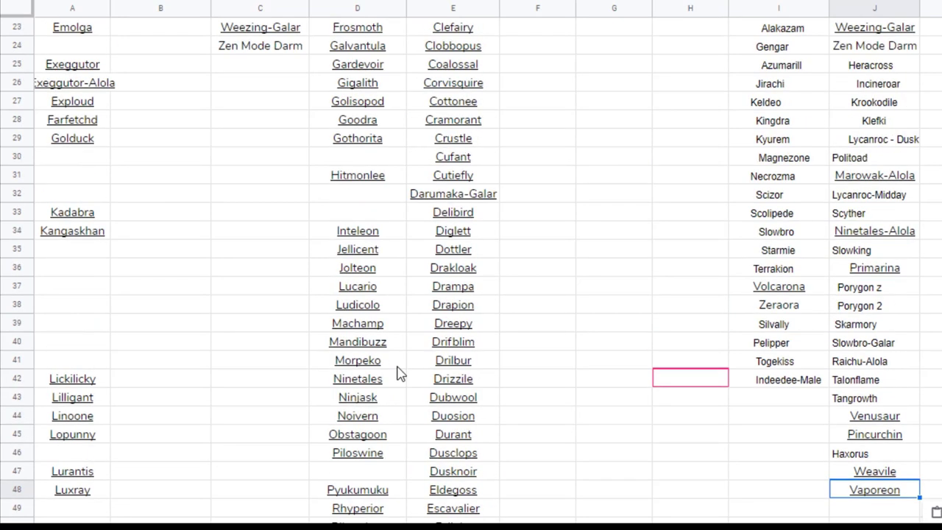
pyautogui.scroll(1, 397, 373)
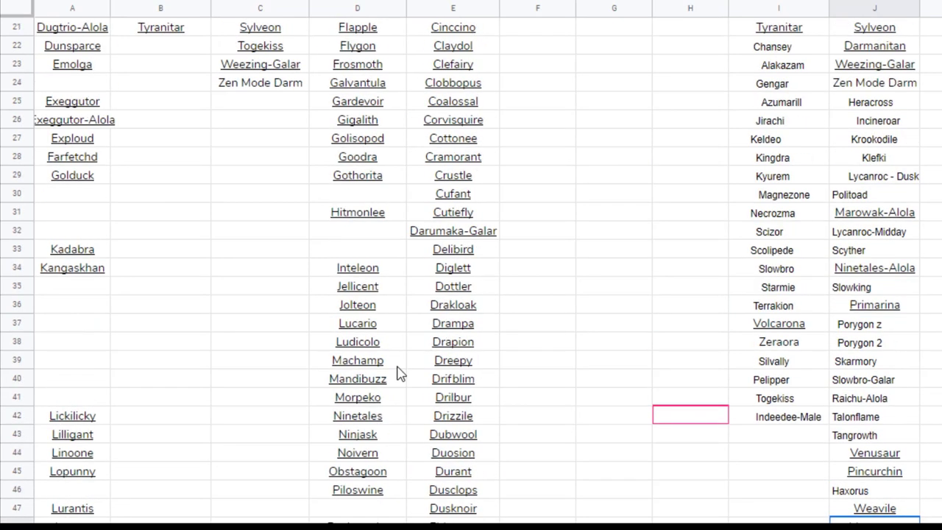
pyautogui.scroll(1, 397, 373)
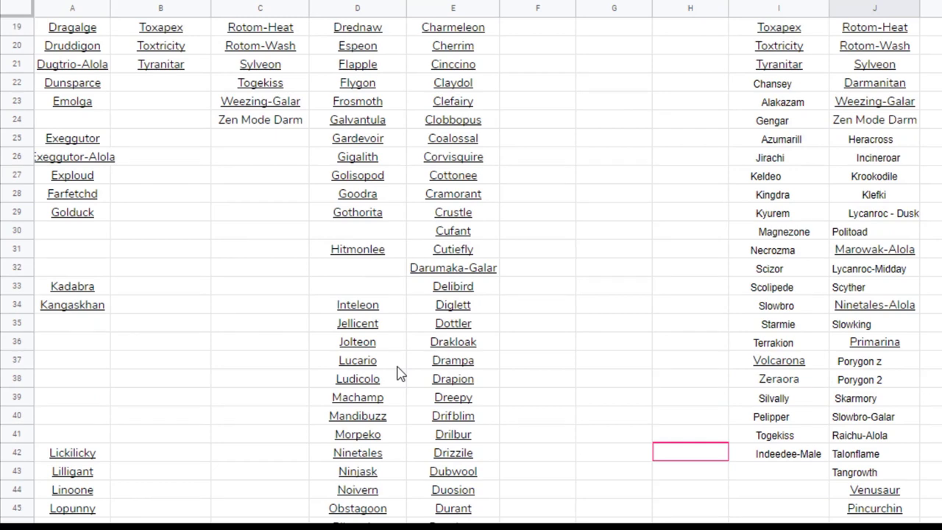
pyautogui.scroll(2, 398, 373)
pyautogui.scroll(1, 398, 373)
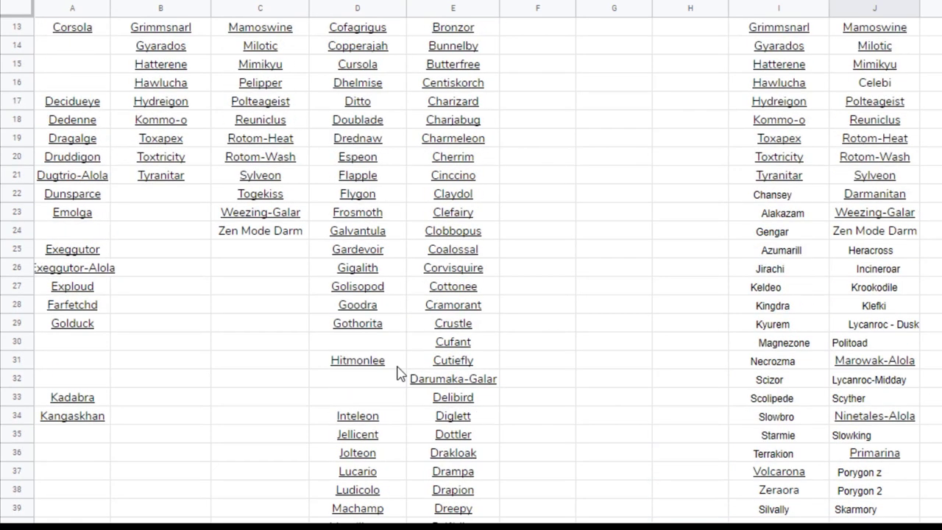
pyautogui.scroll(4, 397, 373)
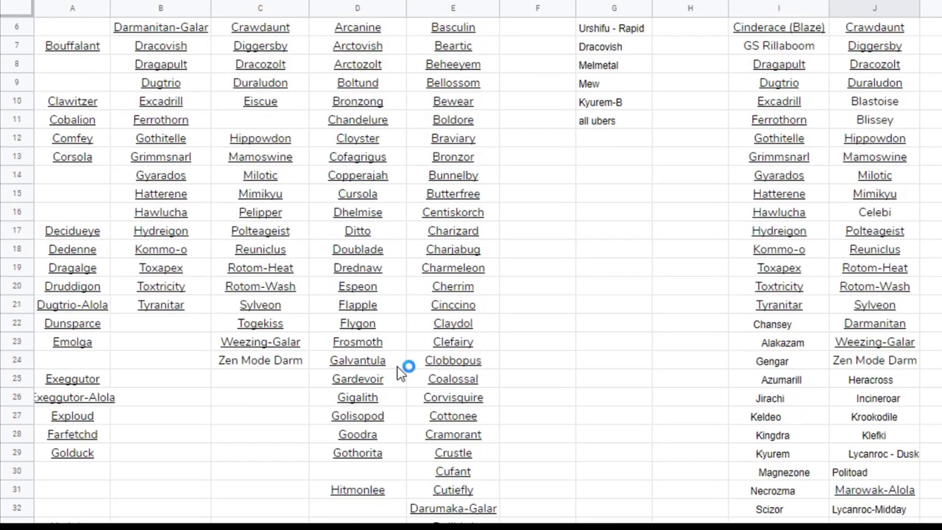
pyautogui.scroll(1, 401, 373)
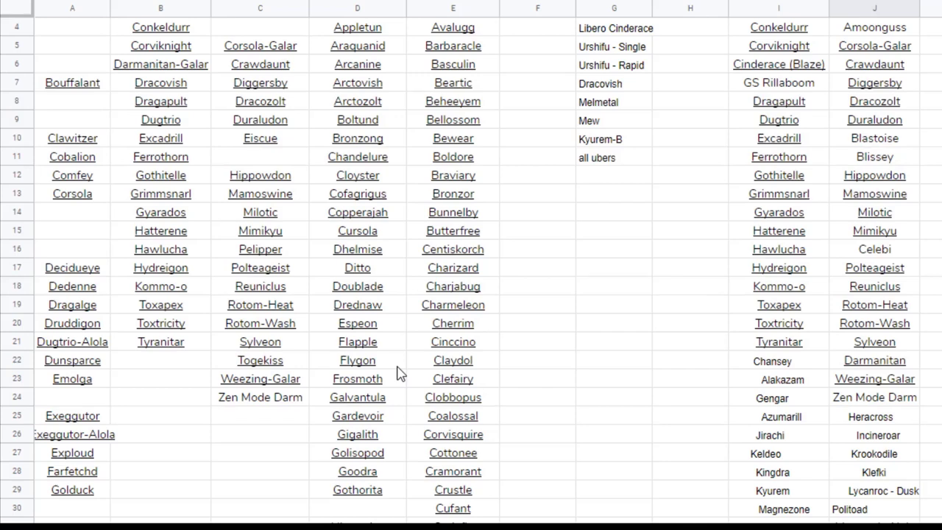
pyautogui.scroll(1, 398, 373)
pyautogui.scroll(1, 397, 373)
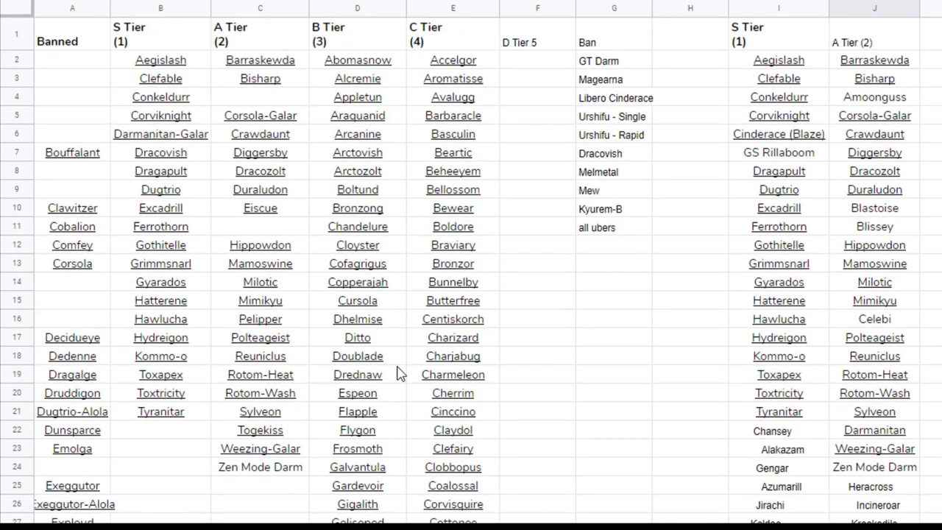
# Step: Copy Mandibuzz from cell D40 of the B Tier column into cell J49 of the revised A Tier list, below Vaporeon
pyautogui.scroll(-8, 399, 373)
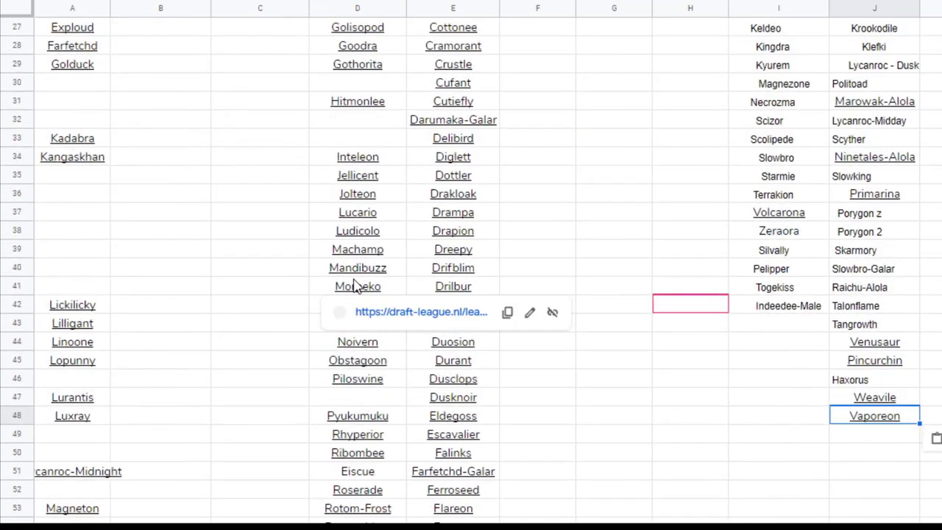
pyautogui.rightClick(377, 272)
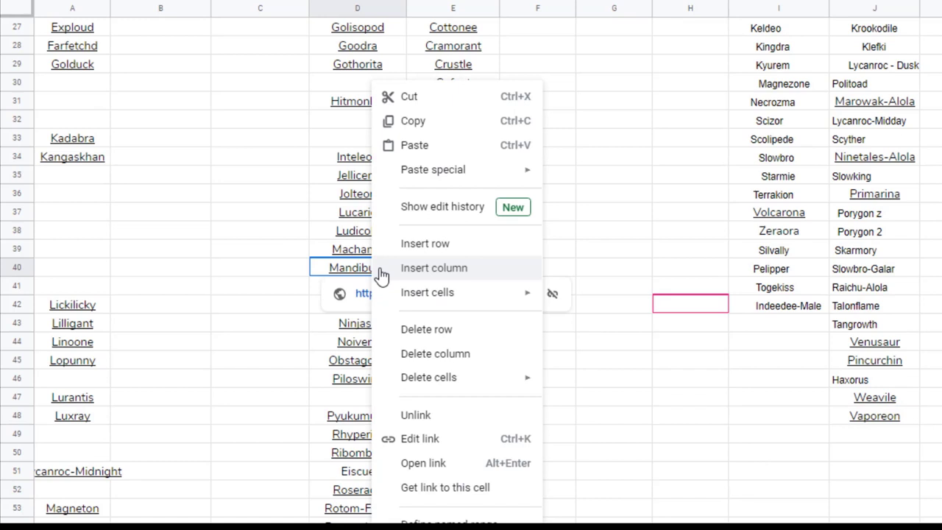
pyautogui.click(435, 122)
pyautogui.click(852, 440)
pyautogui.rightClick(853, 443)
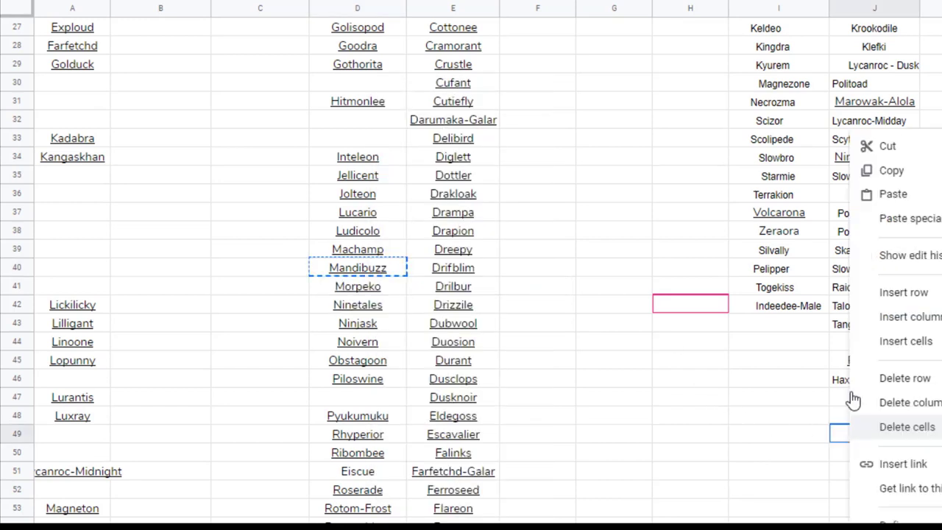
pyautogui.click(904, 204)
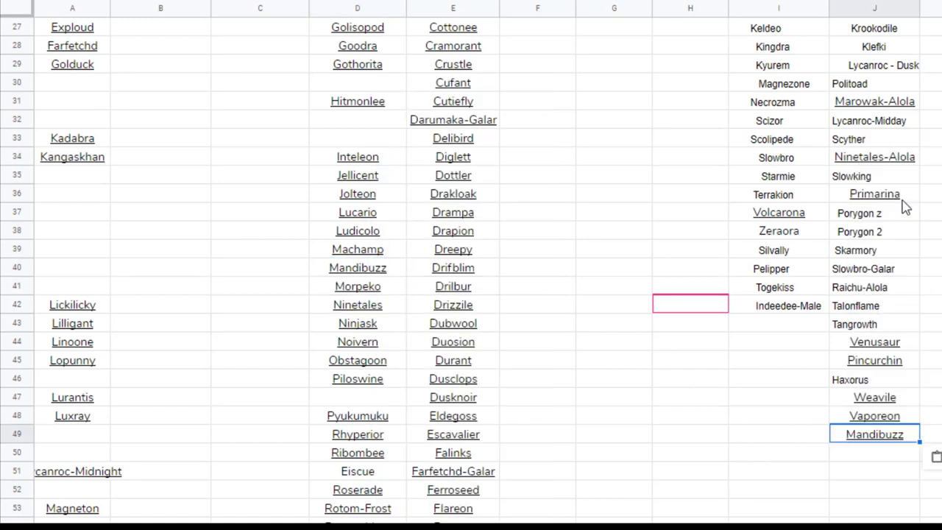
# Step: Delete the Mandibuzz entry from cell D40 of the old B Tier column
pyautogui.click(800, 509)
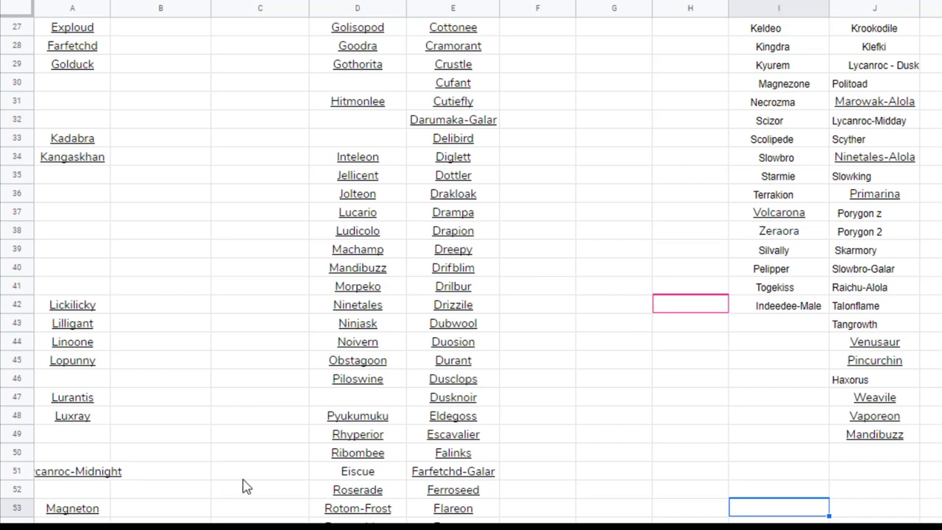
pyautogui.click(240, 442)
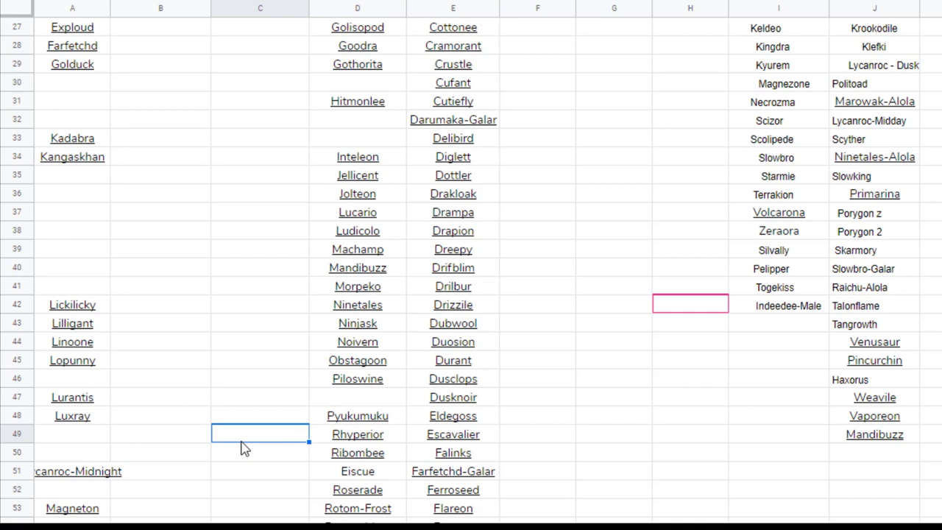
pyautogui.scroll(-2, 244, 449)
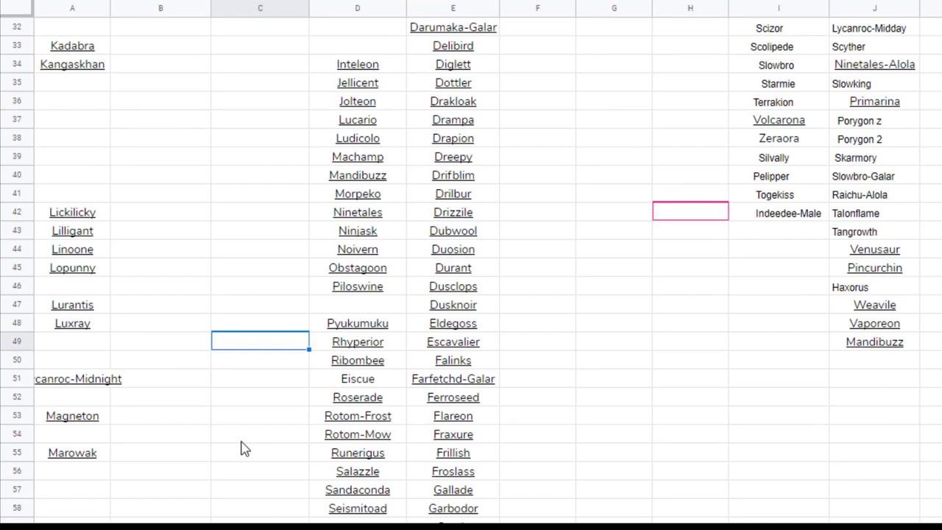
pyautogui.scroll(-1, 245, 449)
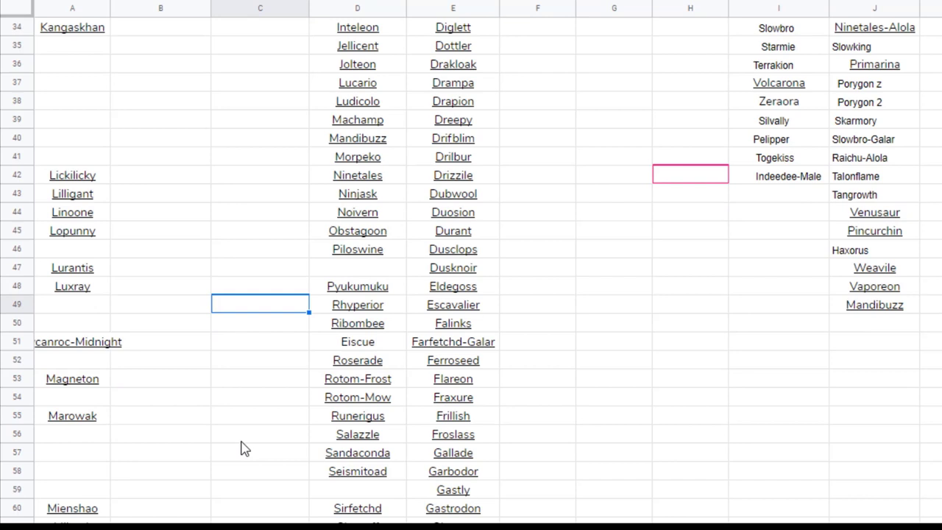
pyautogui.click(380, 144)
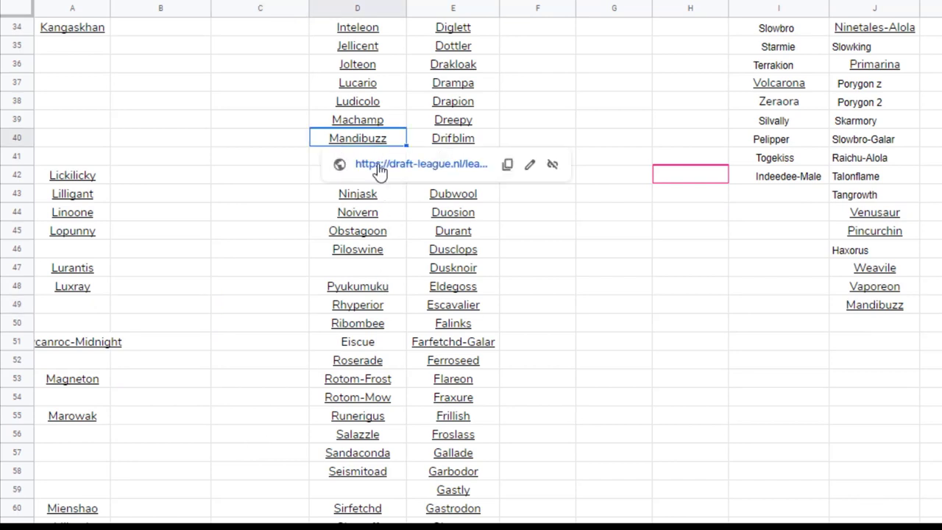
pyautogui.press('Delete')
# Step: Move Inteleon from cell D34 of the B Tier column to cell J50 of the revised A Tier list, below Mandibuzz
pyautogui.scroll(2, 228, 195)
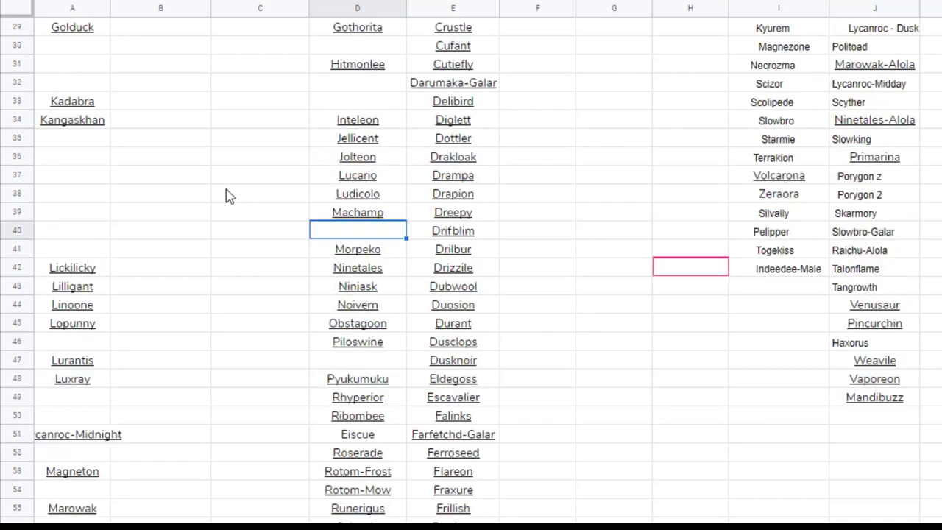
pyautogui.click(353, 125)
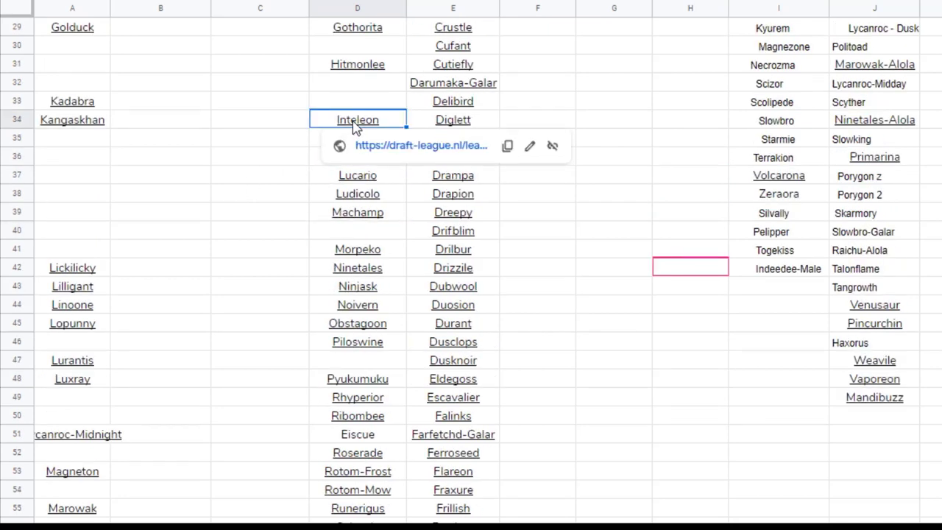
pyautogui.rightClick(355, 141)
pyautogui.click(393, 123)
pyautogui.click(287, 162)
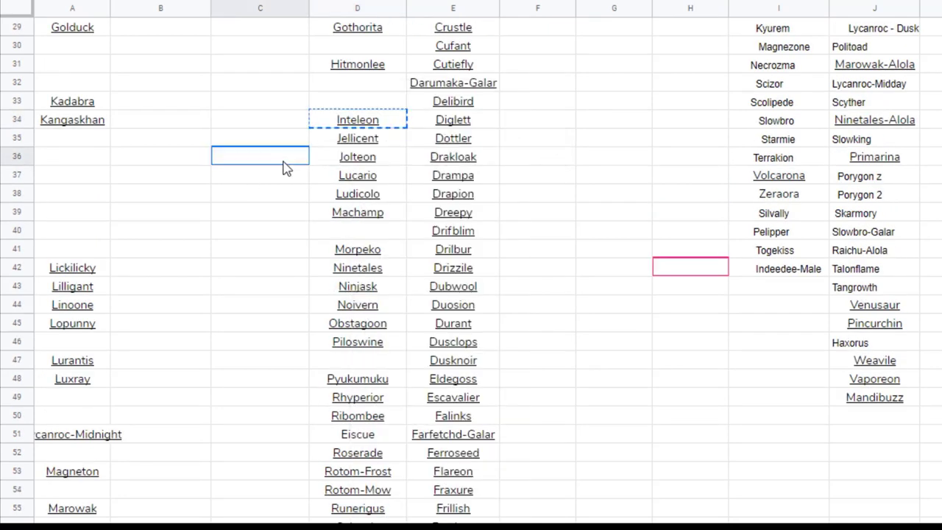
pyautogui.click(898, 417)
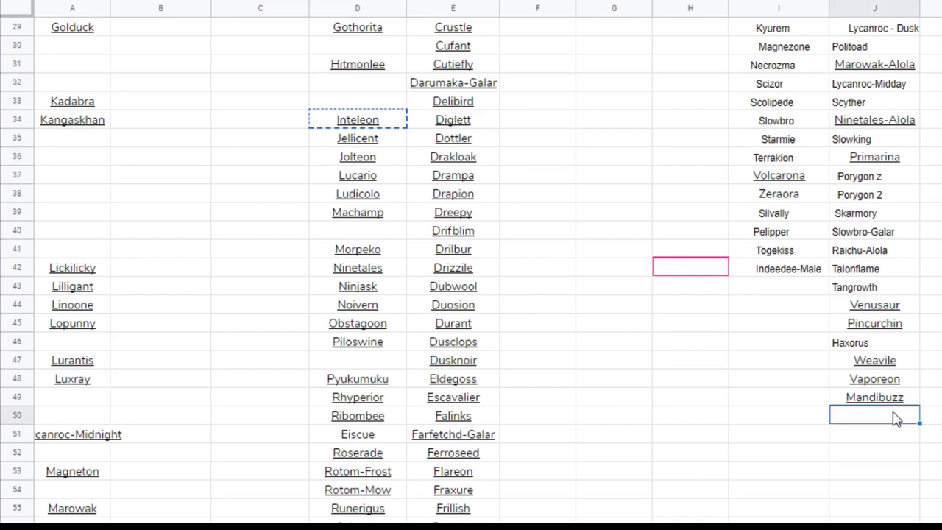
pyautogui.rightClick(889, 419)
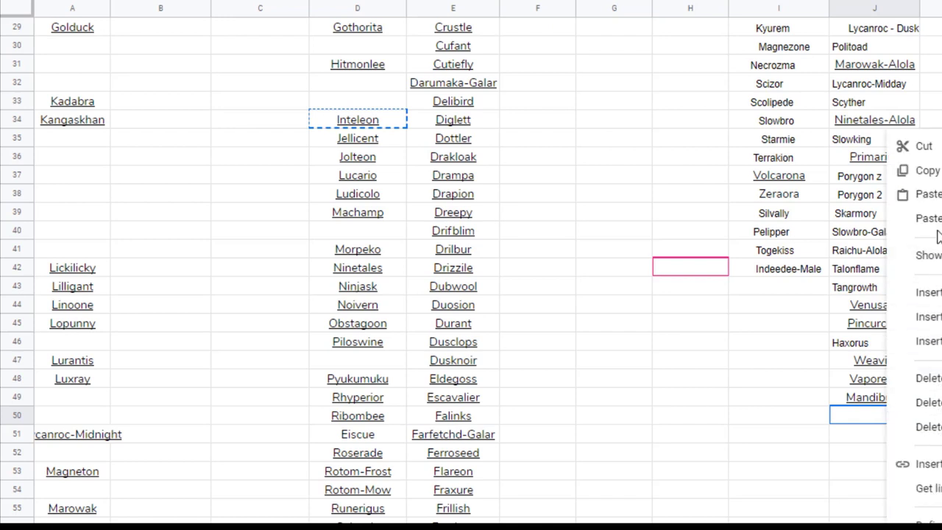
pyautogui.click(929, 195)
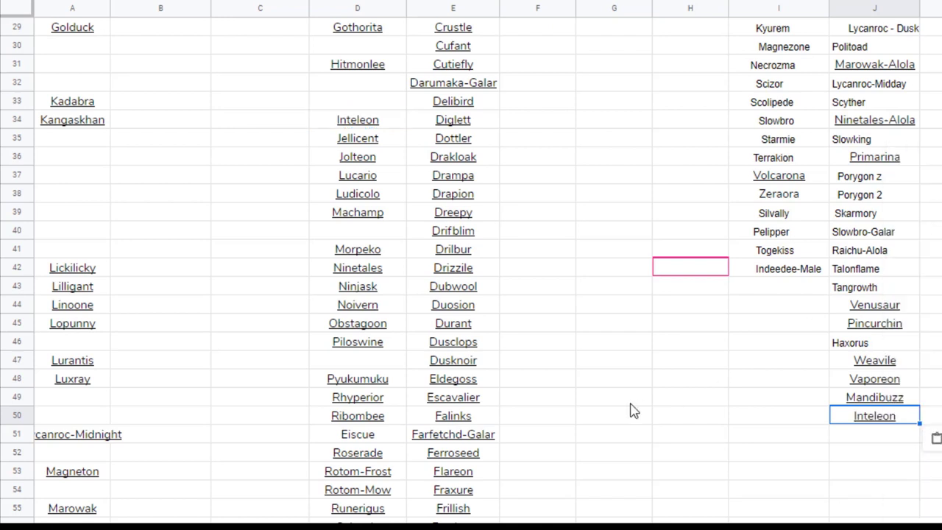
pyautogui.click(343, 122)
pyautogui.press('Delete')
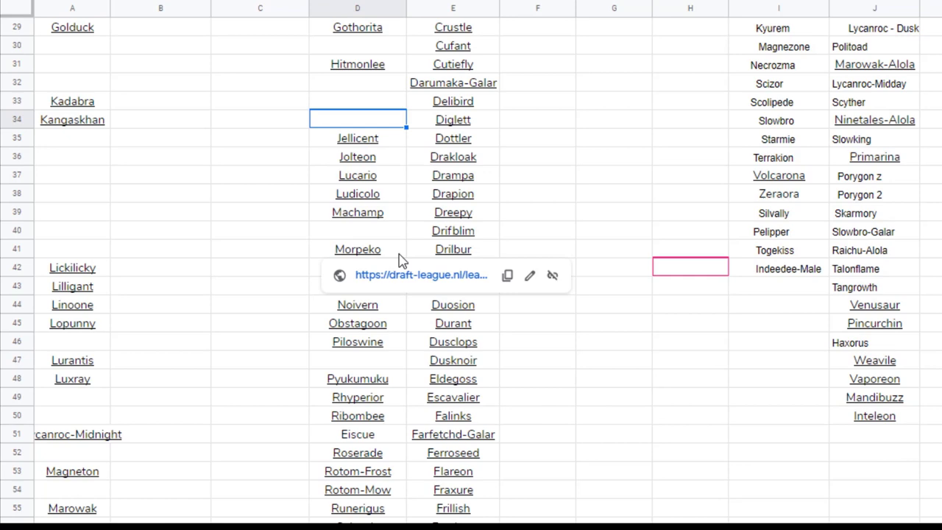
# Step: Review the remaining B Tier entries from Abomasnow down to Tsareena for further candidates for the revised A Tier
pyautogui.scroll(5, 401, 261)
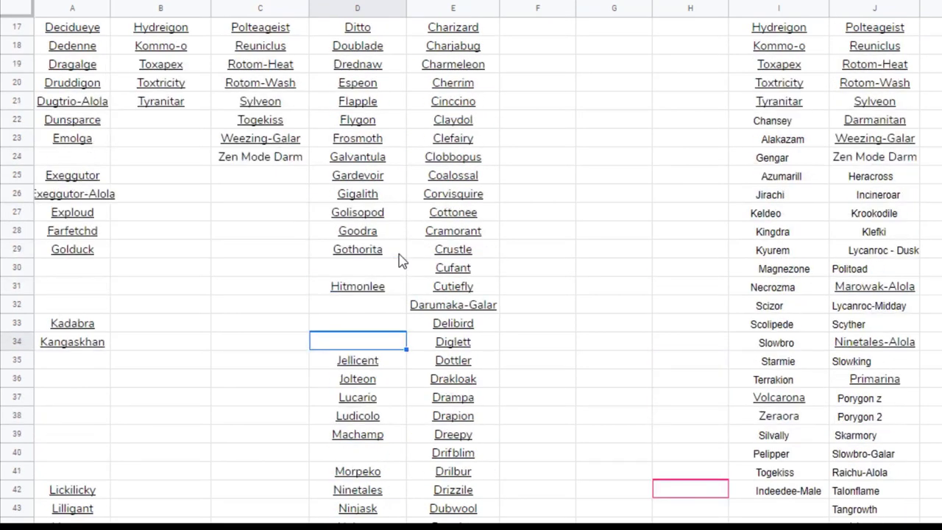
pyautogui.scroll(2, 400, 257)
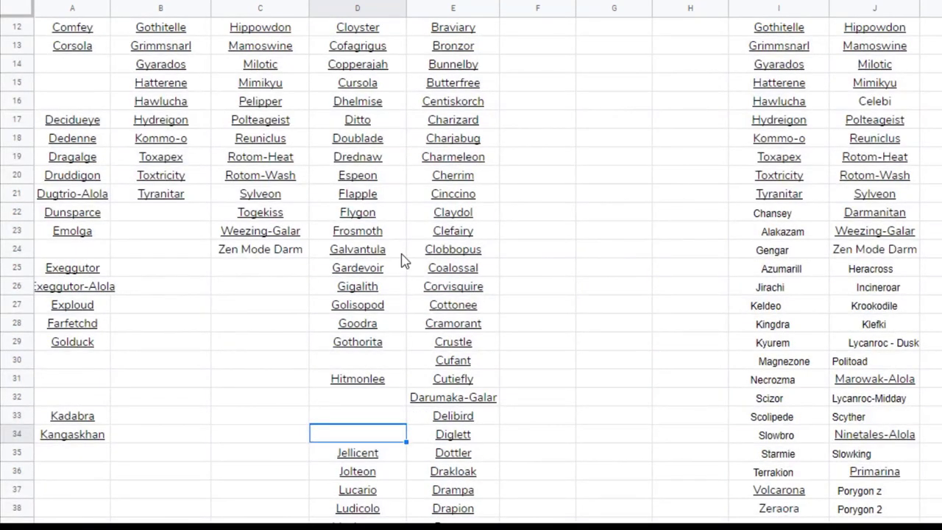
pyautogui.scroll(1, 401, 261)
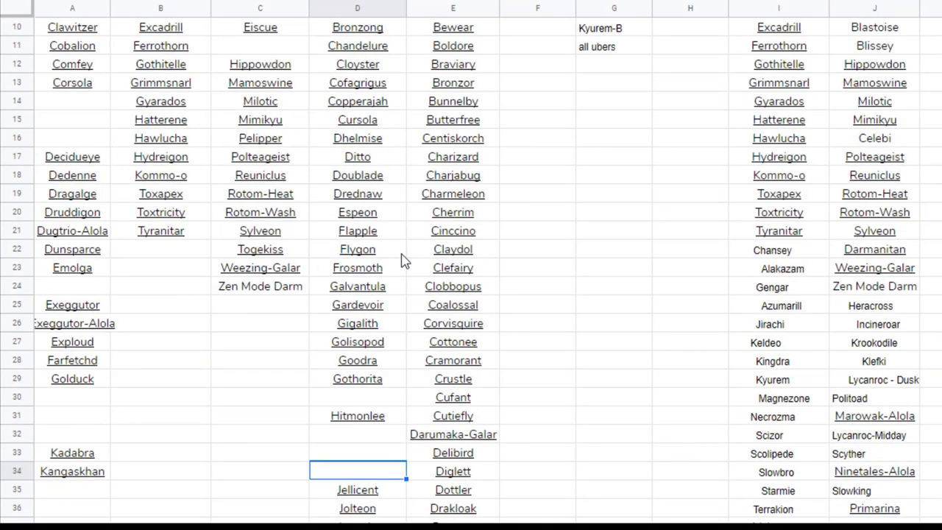
pyautogui.scroll(4, 401, 262)
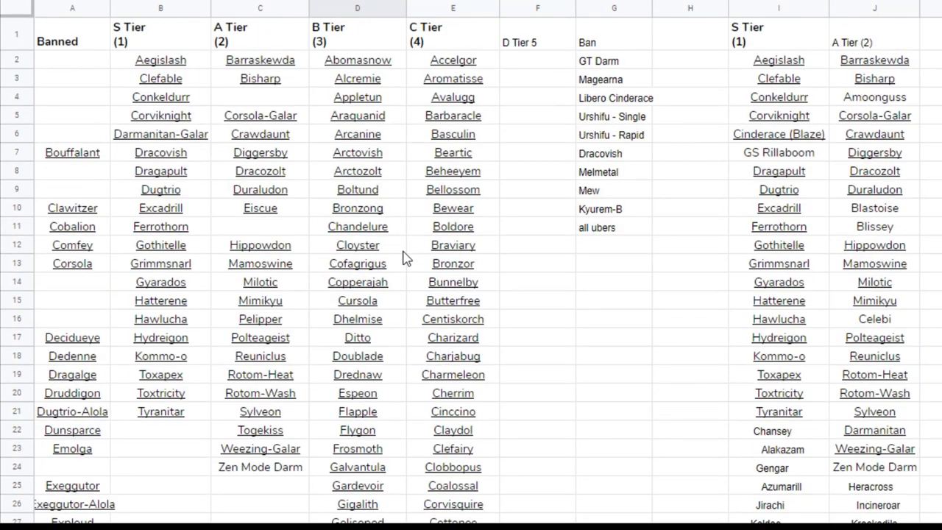
pyautogui.moveTo(406, 258)
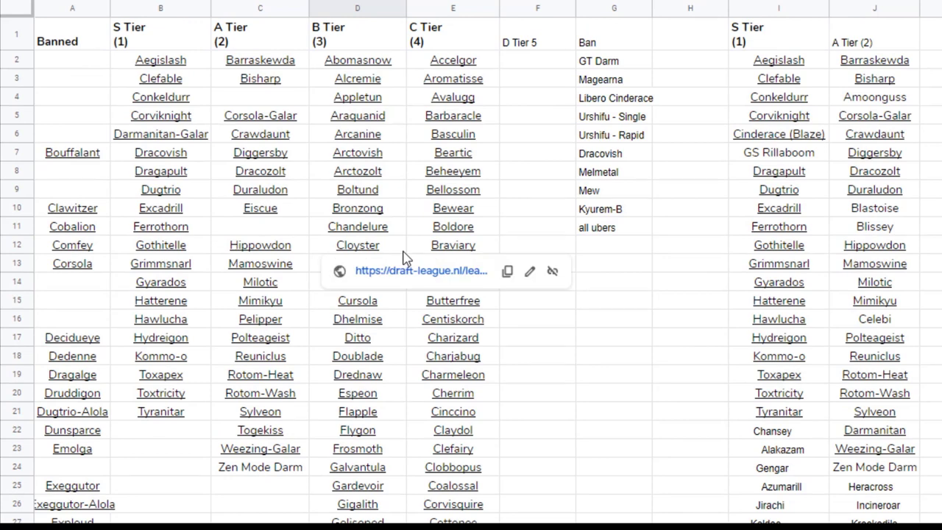
pyautogui.scroll(-7, 403, 257)
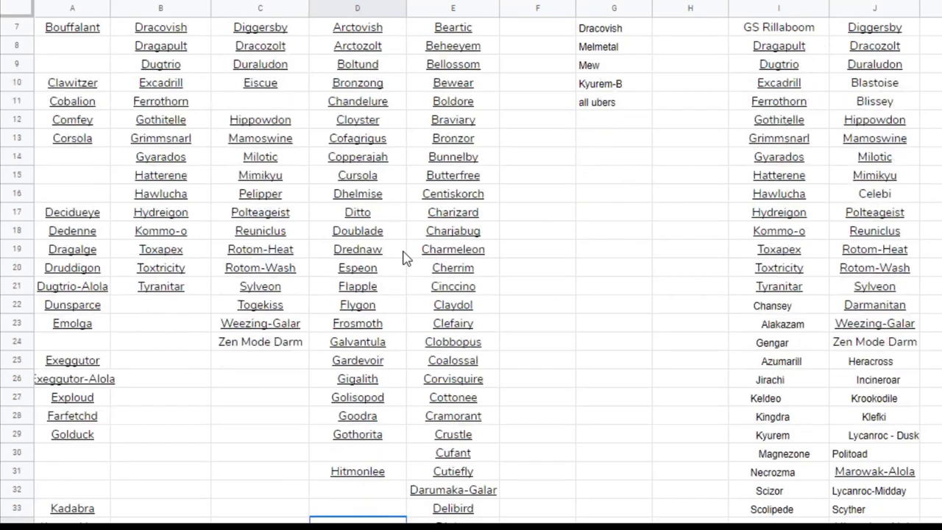
pyautogui.scroll(-2, 403, 258)
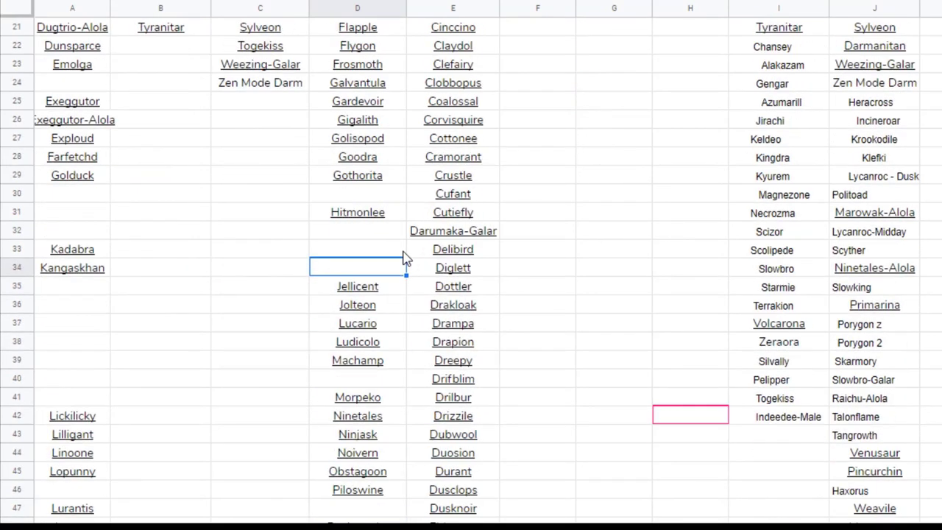
pyautogui.scroll(-2, 405, 258)
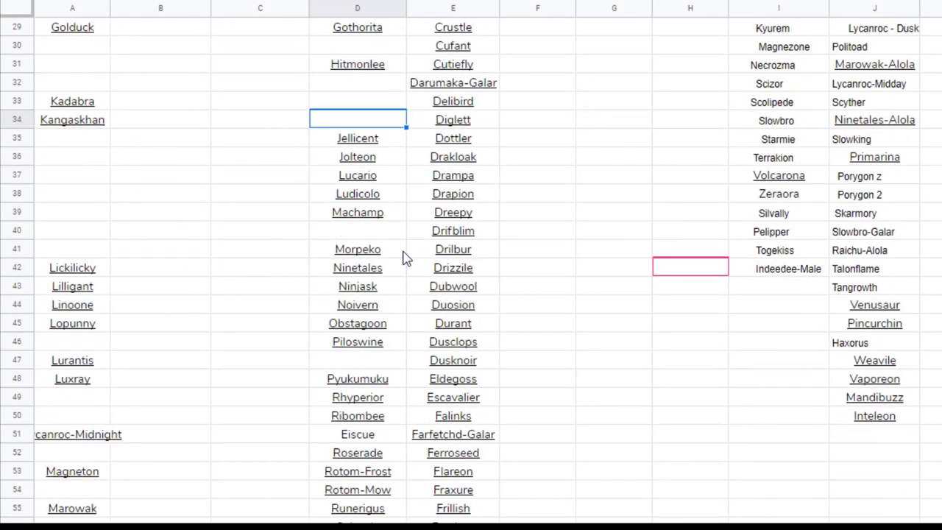
pyautogui.scroll(-4, 404, 258)
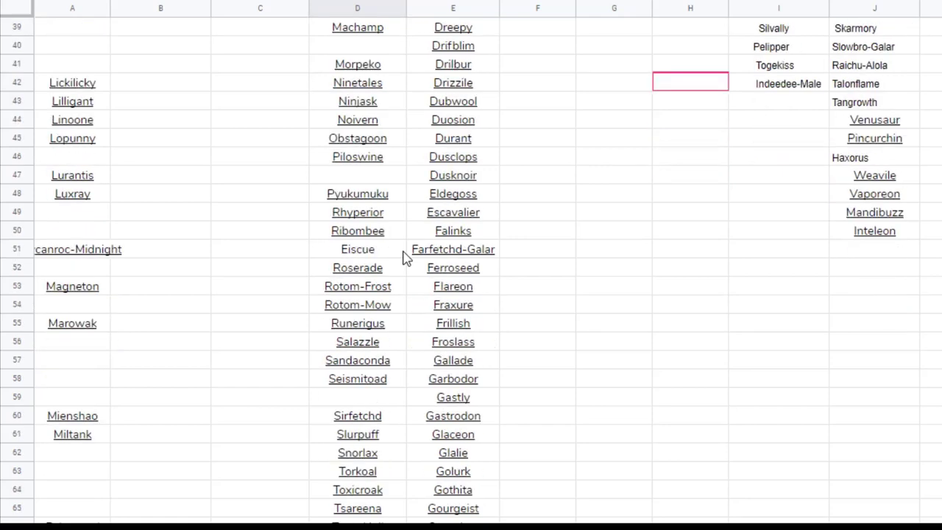
# Step: Compare the upper B Tier entries, from Abomasnow to Piloswine, with the revised S and A Tier lists
pyautogui.scroll(2, 646, 271)
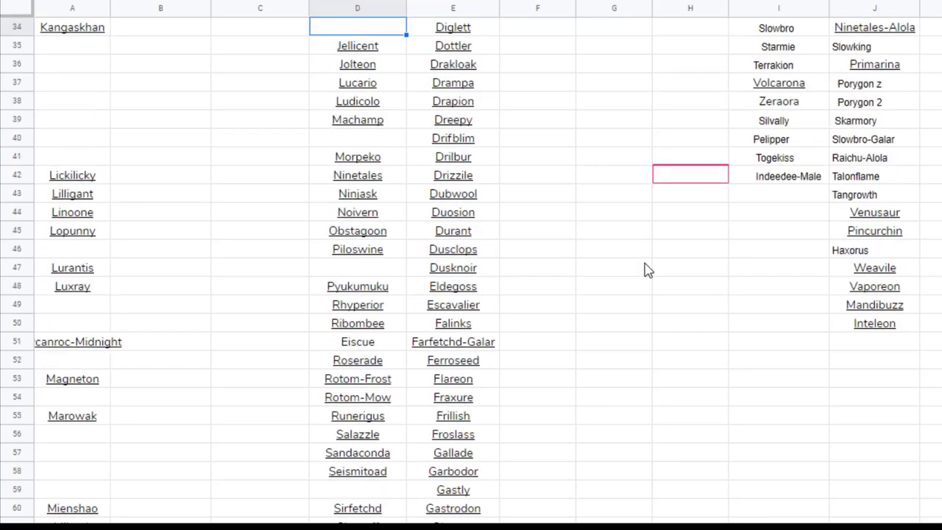
pyautogui.scroll(2, 646, 270)
pyautogui.scroll(3, 646, 269)
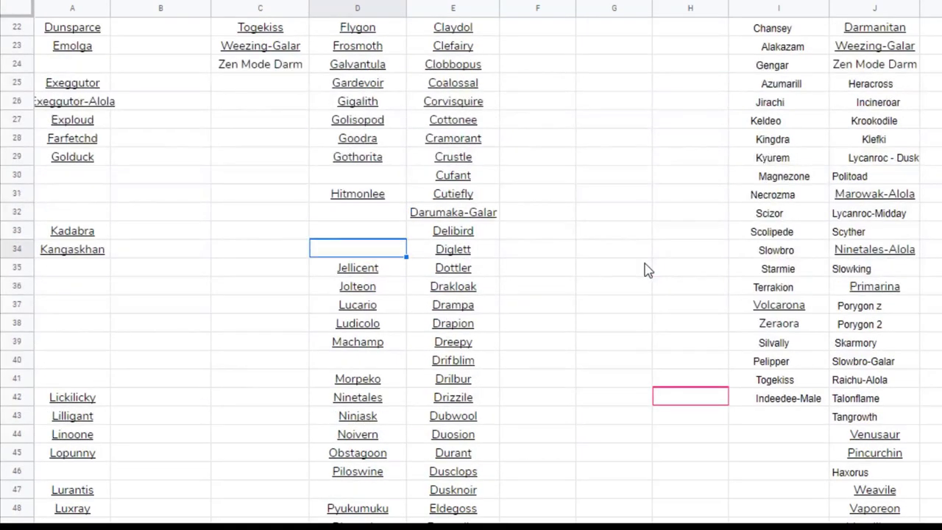
pyautogui.scroll(3, 646, 271)
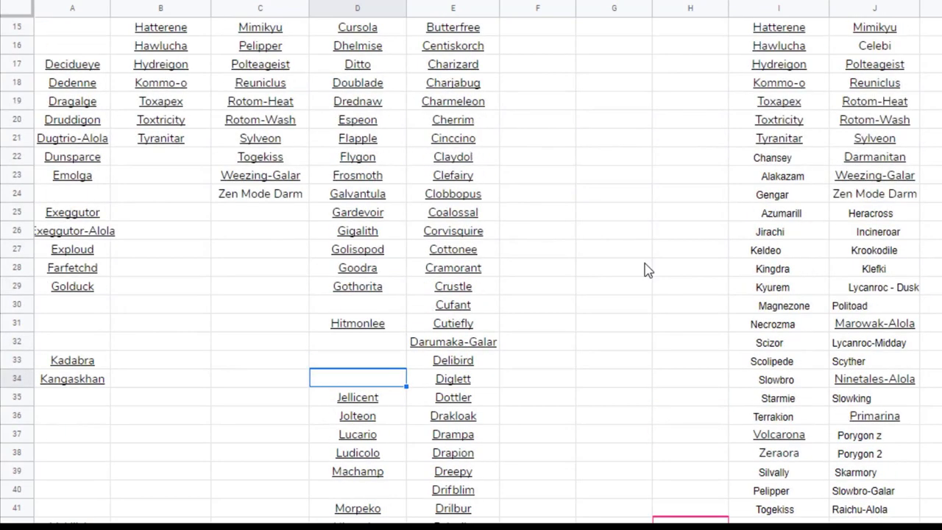
pyautogui.scroll(6, 646, 271)
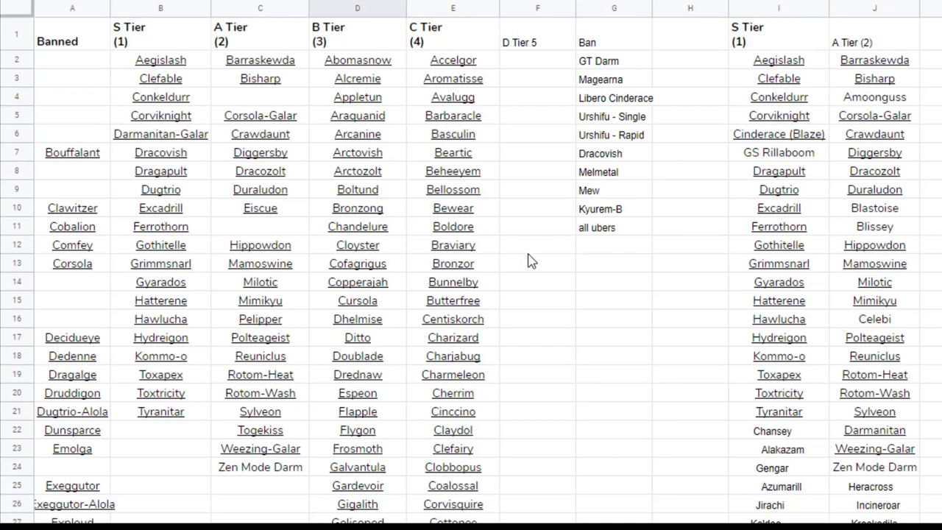
pyautogui.scroll(-8, 532, 261)
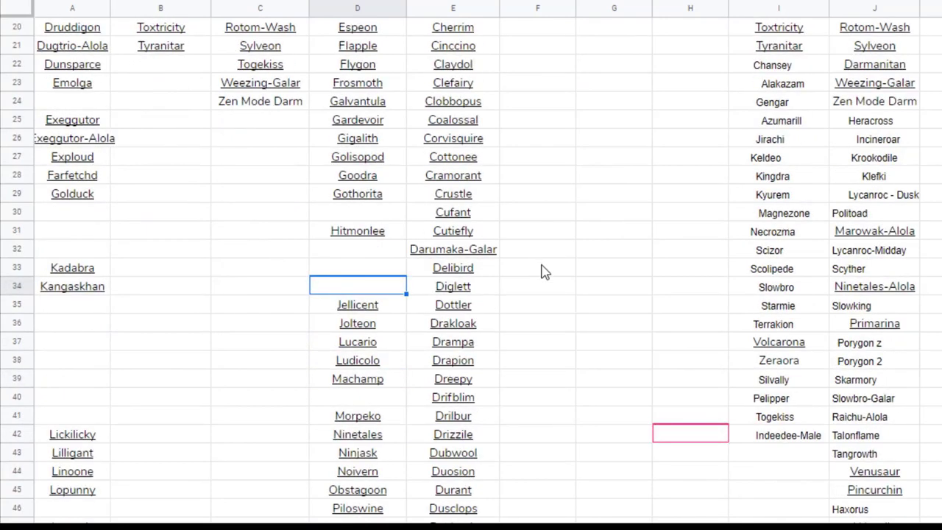
pyautogui.scroll(1, 541, 272)
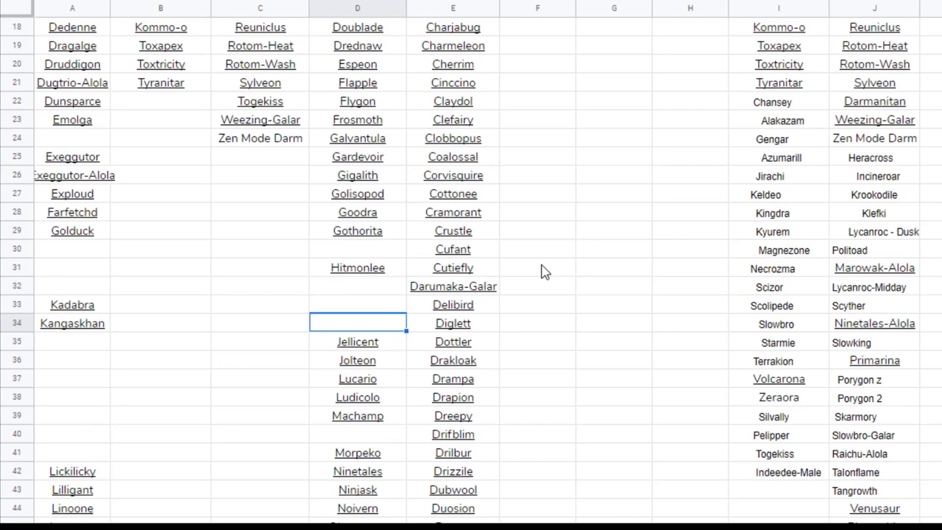
pyautogui.scroll(2, 541, 271)
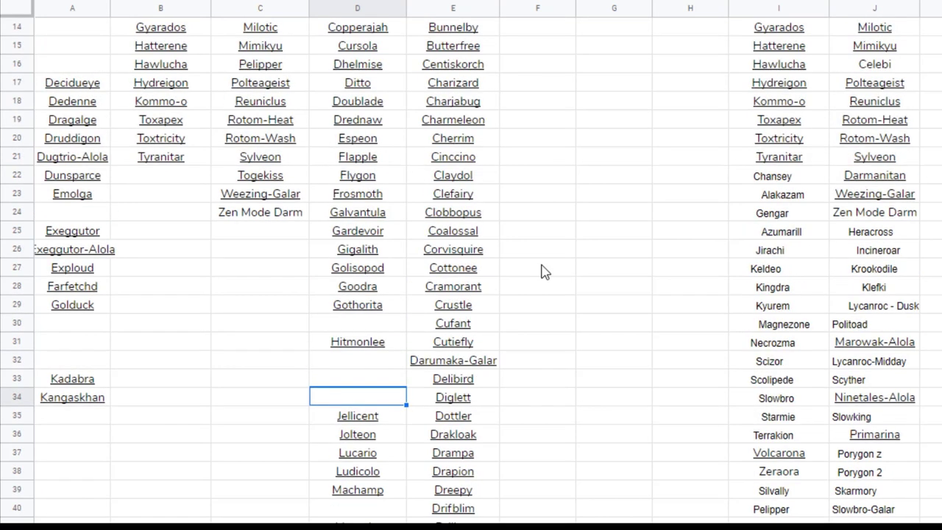
pyautogui.scroll(3, 541, 272)
pyautogui.scroll(1, 540, 271)
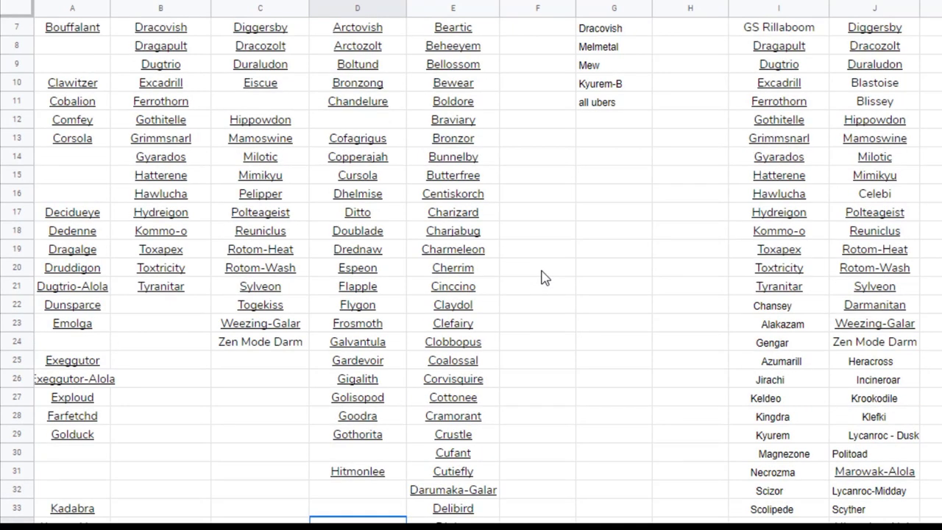
pyautogui.scroll(2, 519, 308)
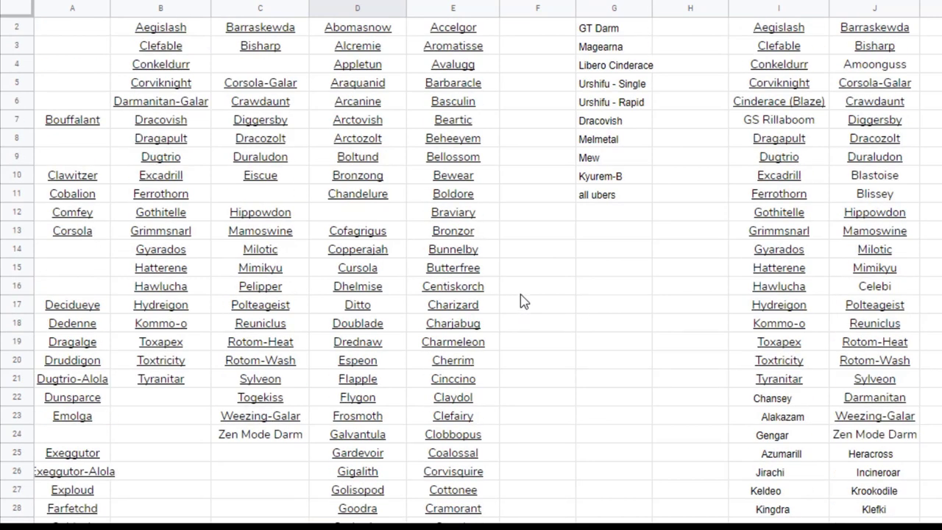
pyautogui.scroll(1, 521, 303)
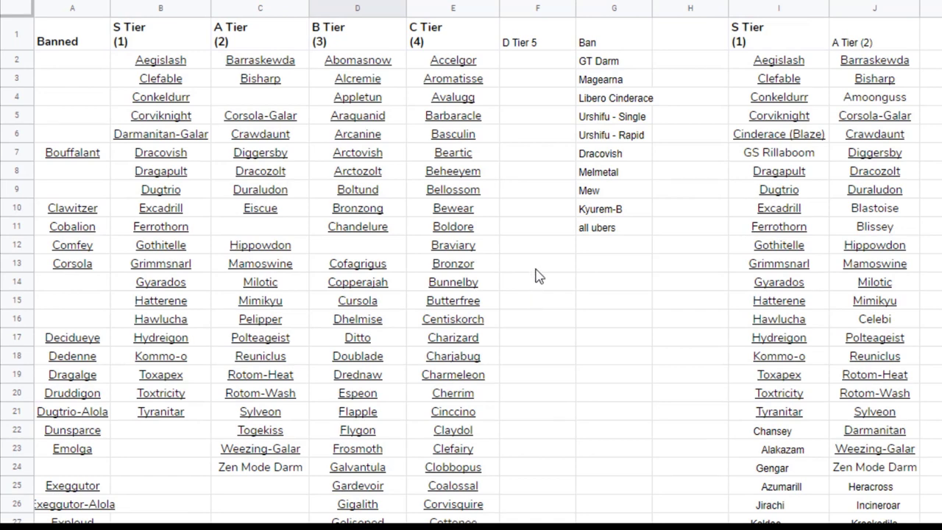
pyautogui.scroll(-2, 536, 276)
pyautogui.scroll(2, 535, 276)
pyautogui.scroll(-1, 534, 265)
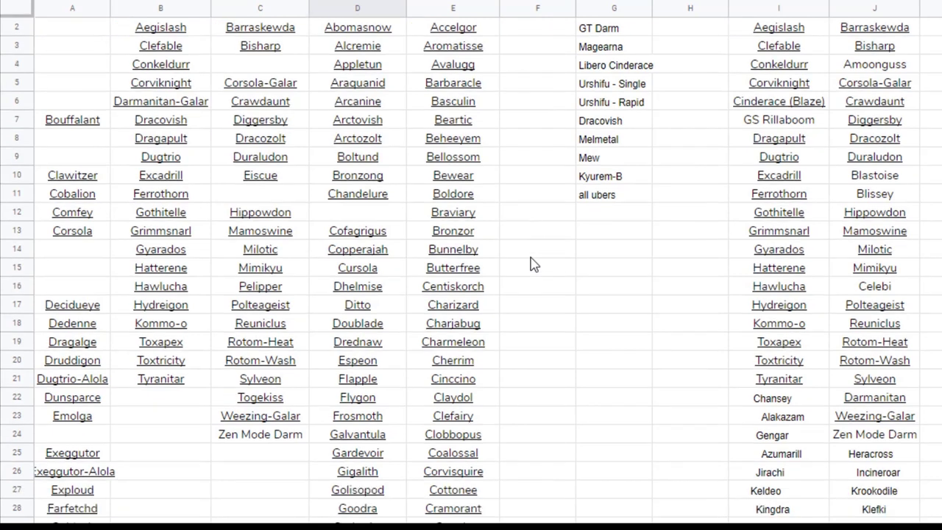
pyautogui.scroll(-2, 534, 265)
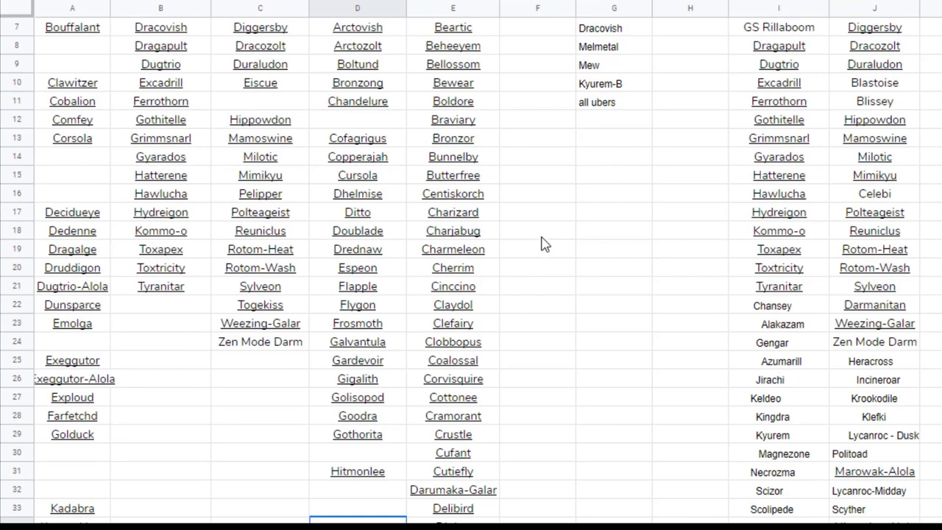
pyautogui.scroll(1, 544, 245)
pyautogui.scroll(2, 545, 244)
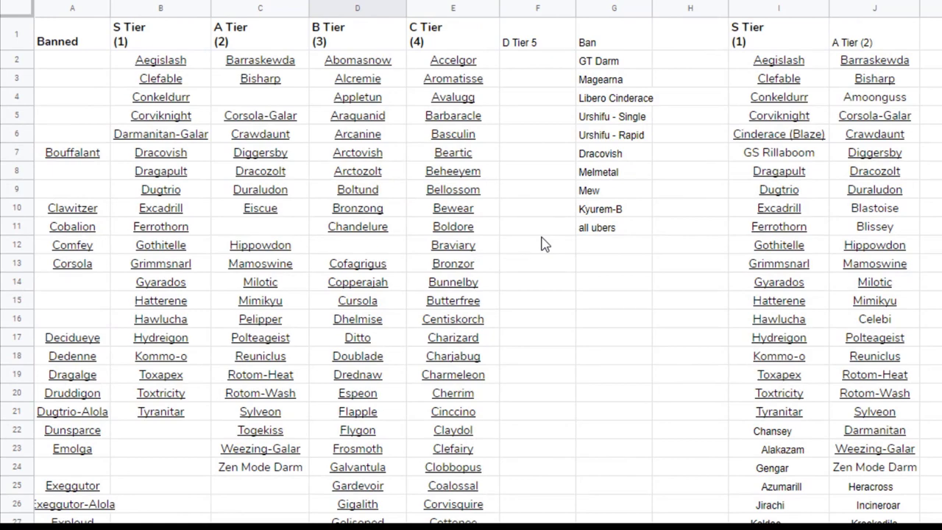
pyautogui.scroll(-10, 545, 244)
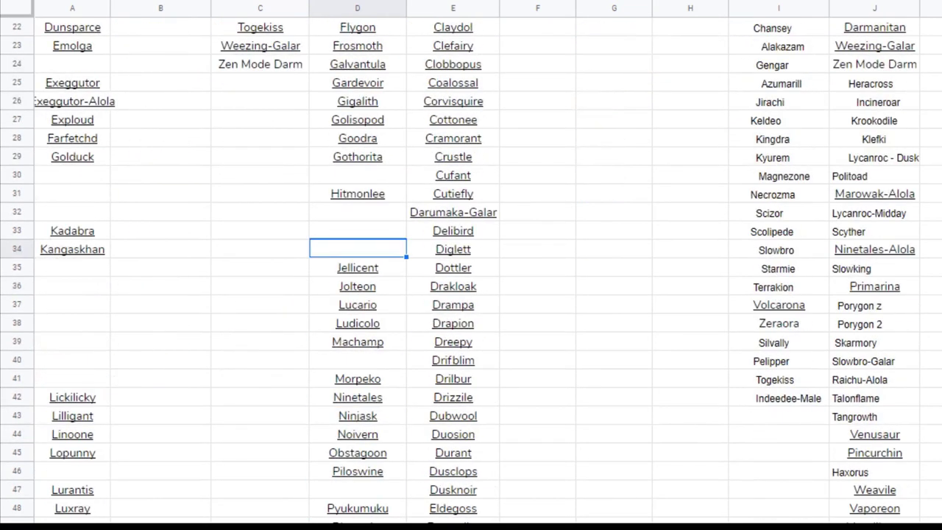
# Step: Review the revised A Tier list in column J and compare it with the revised S Tier and the older tier columns
pyautogui.click(875, 9)
pyautogui.scroll(10, 901, 147)
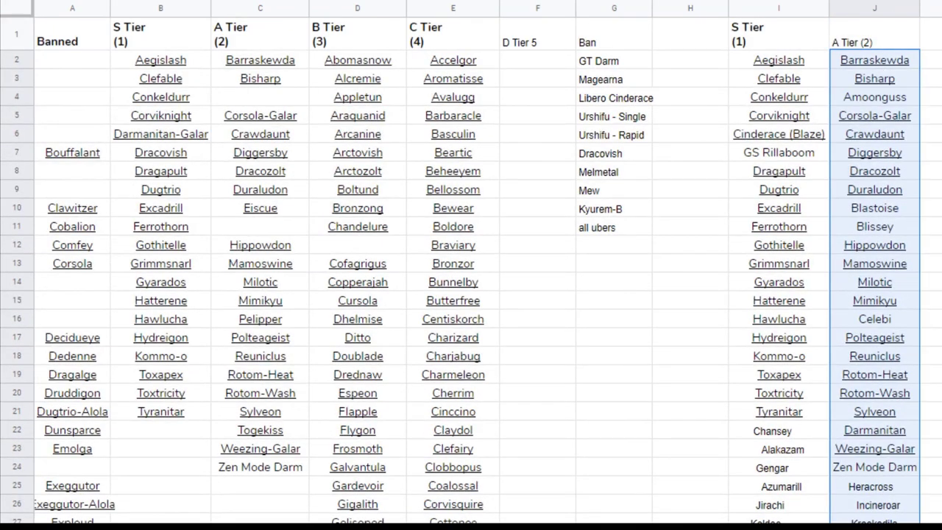
pyautogui.scroll(-7, 471, 264)
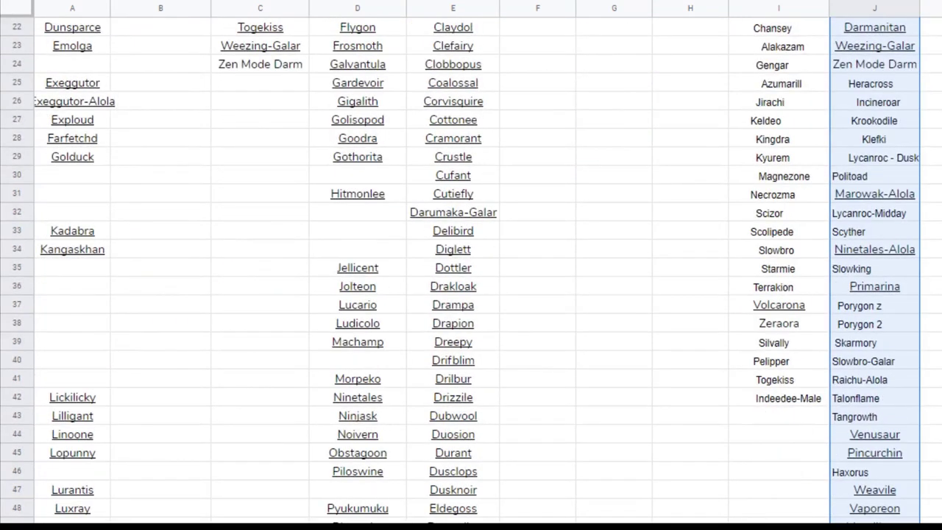
pyautogui.press('Down')
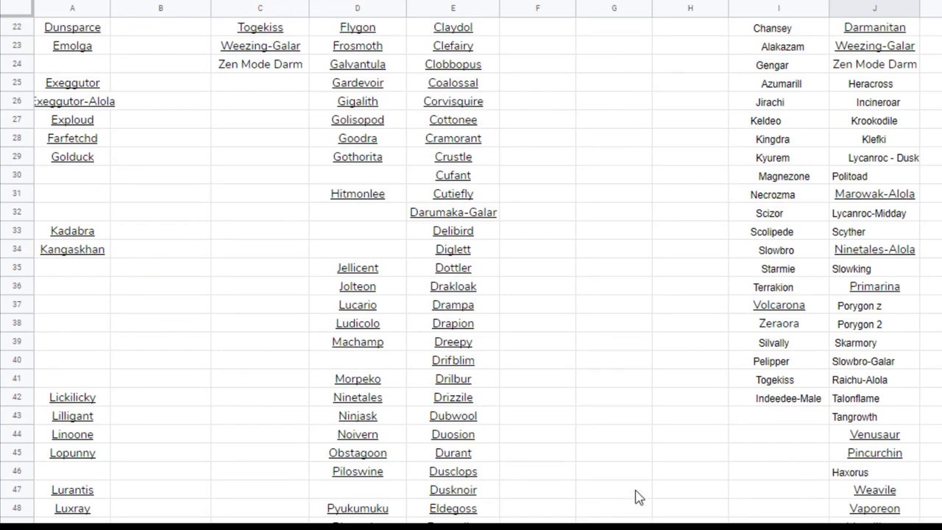
pyautogui.scroll(-3, 637, 496)
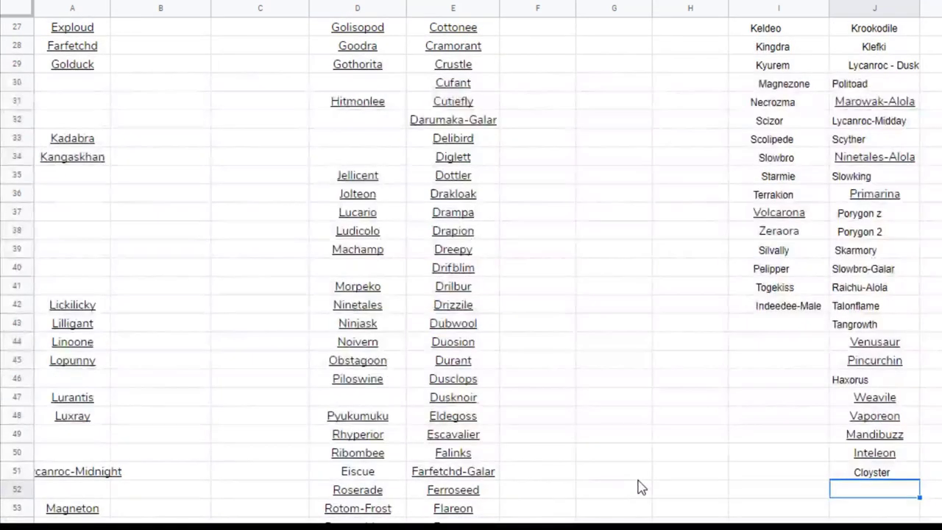
pyautogui.scroll(-1, 638, 488)
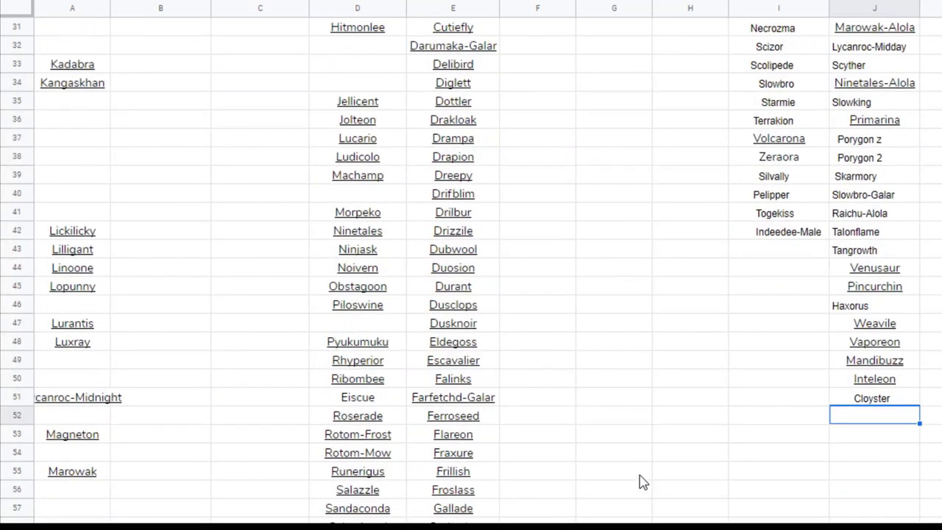
pyautogui.scroll(7, 642, 471)
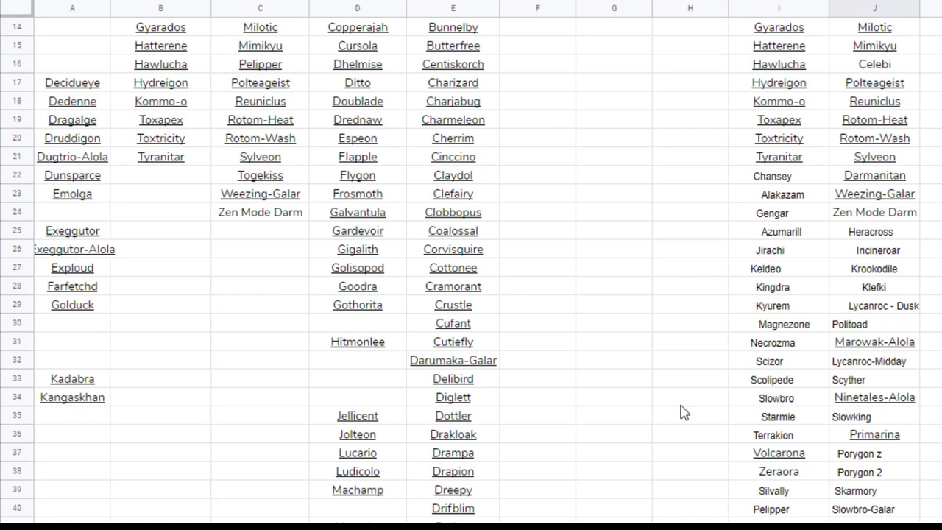
pyautogui.scroll(-3, 680, 412)
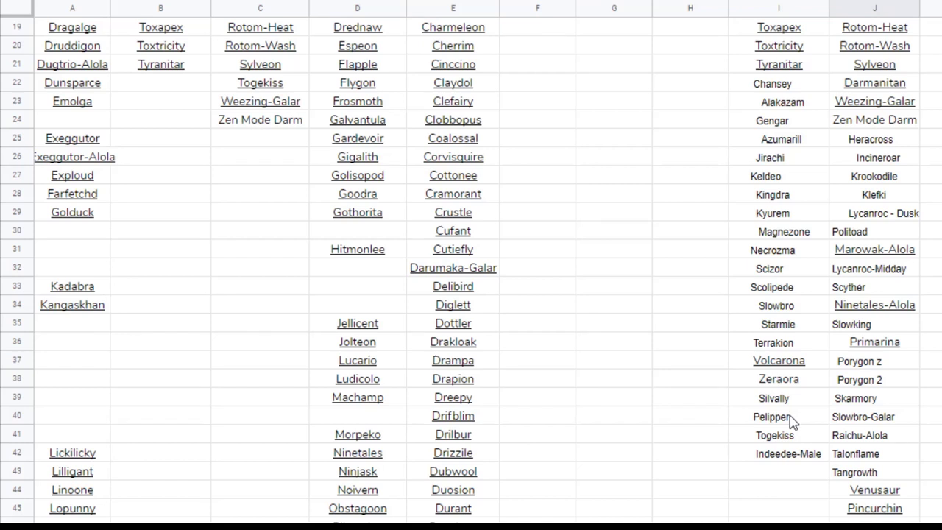
# Step: Add Torkoal to the revised S Tier list in cell I43, directly below Indeedee-Male, with the spelling corrected
pyautogui.click(784, 480)
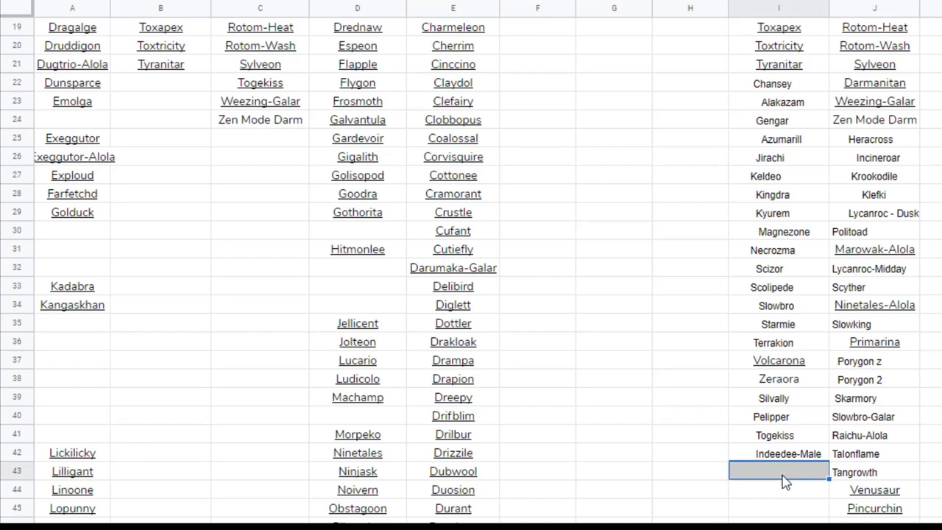
pyautogui.write('torkoal;')
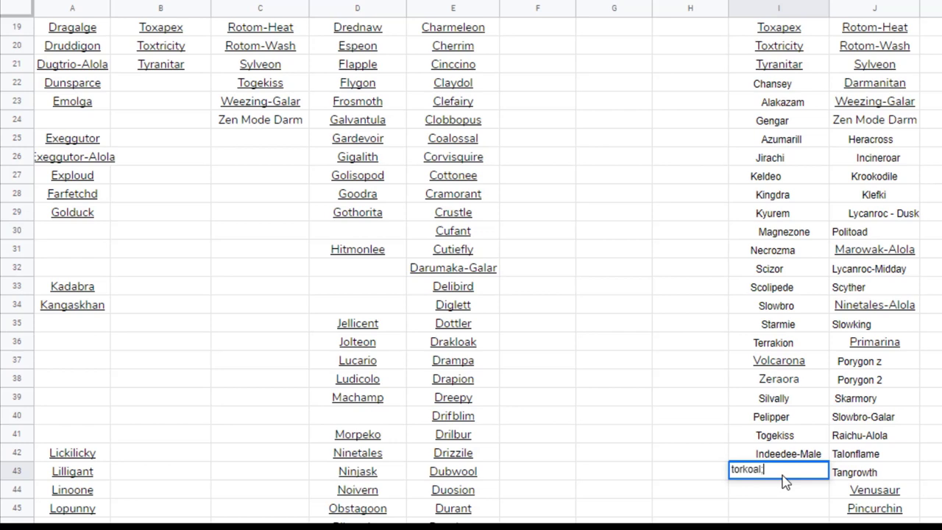
pyautogui.press('BackSpace')
pyautogui.write('ll')
pyautogui.press('Return')
pyautogui.click(783, 476)
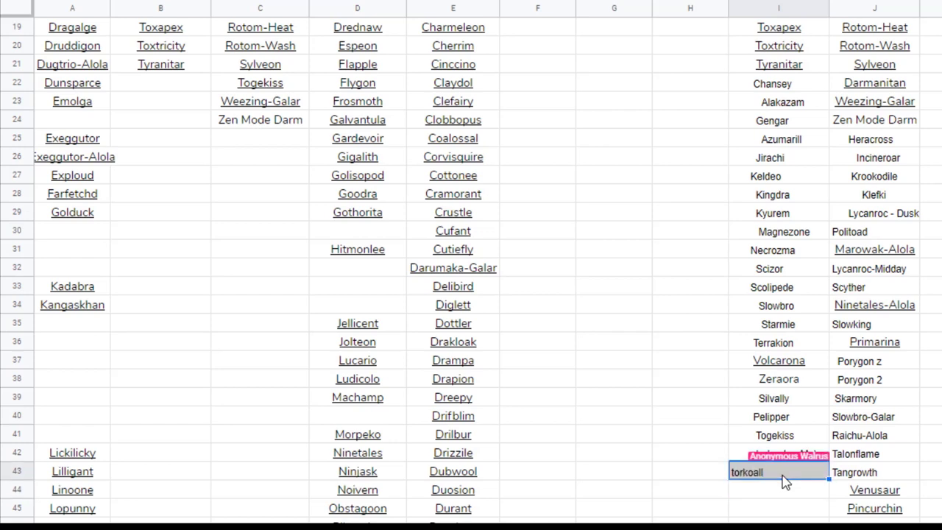
pyautogui.doubleClick(792, 474)
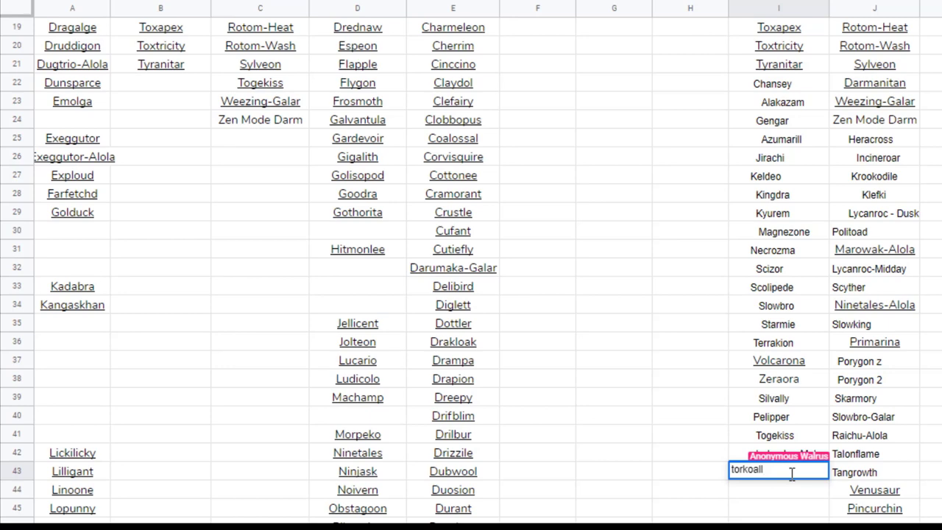
pyautogui.press('BackSpace')
pyautogui.press('Return')
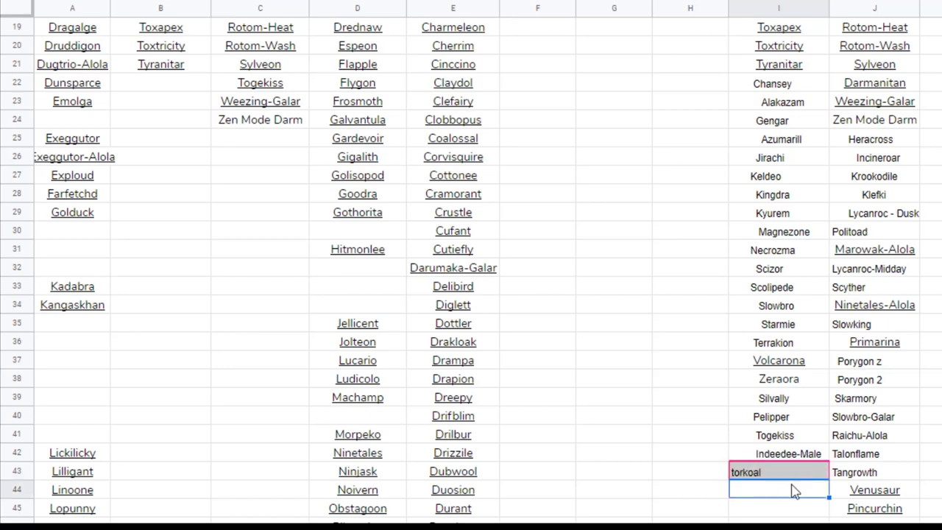
pyautogui.click(792, 506)
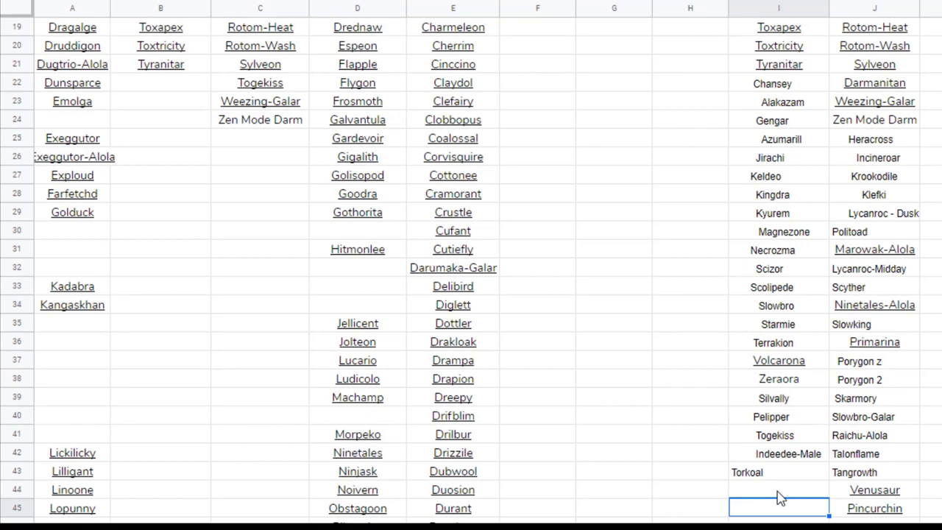
# Step: Format all Pokémon entries in I2:I43 in bold and change their text color, leaving out the header
pyautogui.click(778, 472)
pyautogui.hotkey('ctrl', 'shift', 'Up')
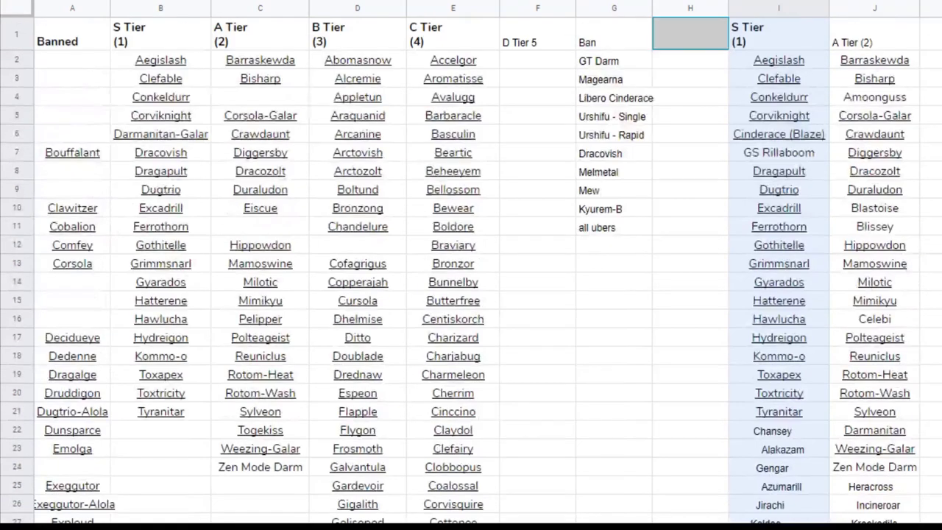
pyautogui.keyDown('shift'); pyautogui.click(789, 61); pyautogui.keyUp('shift')
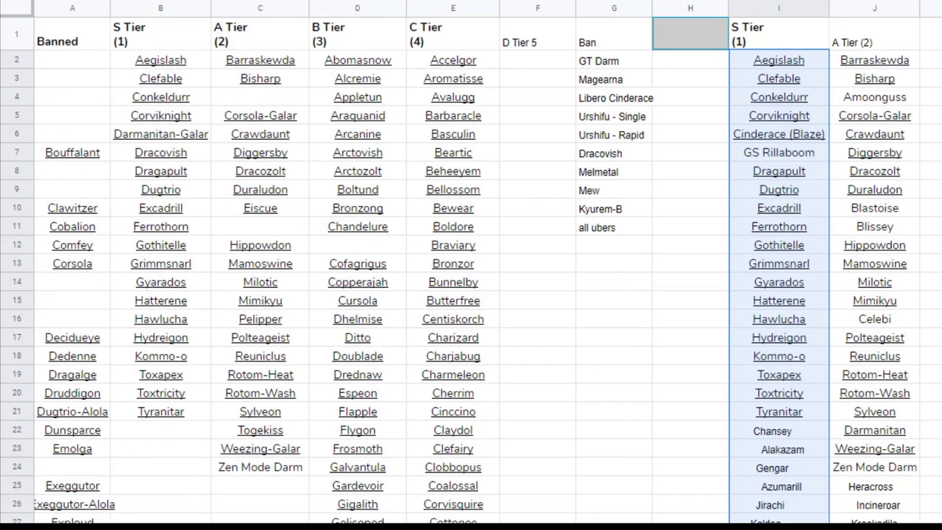
pyautogui.hotkey('ctrl', 'b')
pyautogui.hotkey('ctrl', 'b')
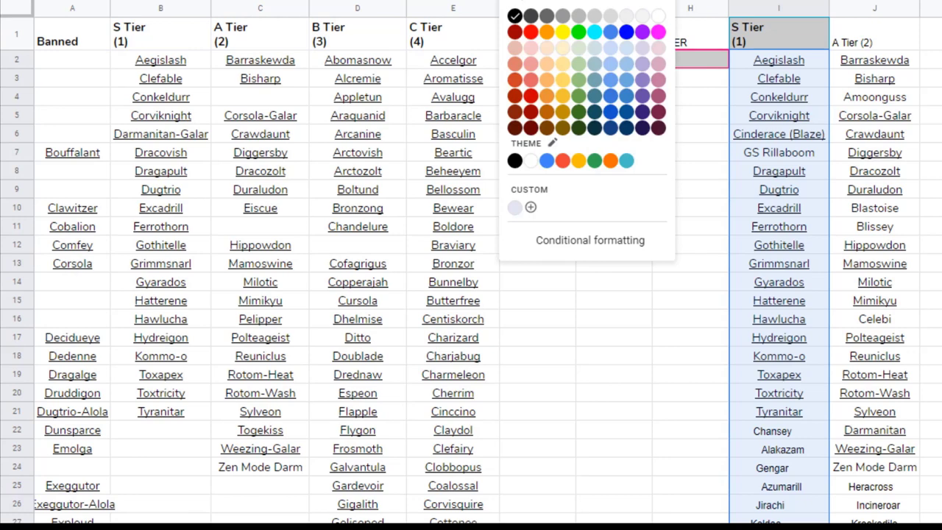
pyautogui.click(531, 7)
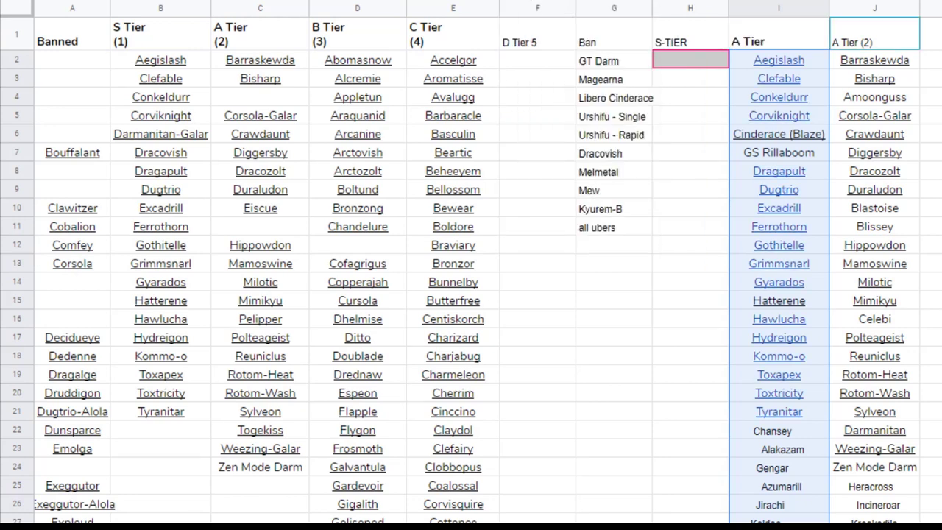
# Step: Start the new S-TIER list in column H with Aegislash in H2 and Clefable in H3
pyautogui.write('Aegislash')
pyautogui.press('Return')
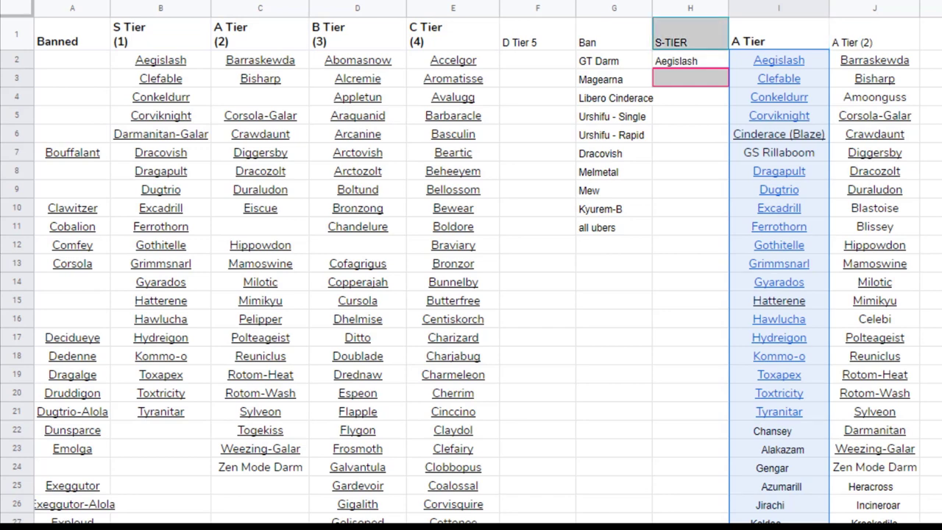
pyautogui.write('Clefable')
pyautogui.press('Return')
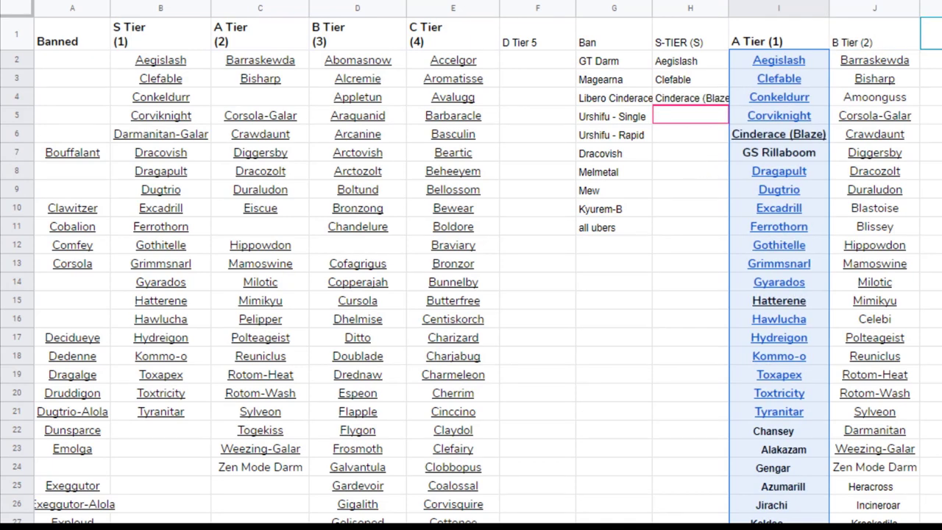
# Step: Go through the A Tier (1) entries in column I for Pokémon that belong in the new S-TIER list
pyautogui.click(744, 193)
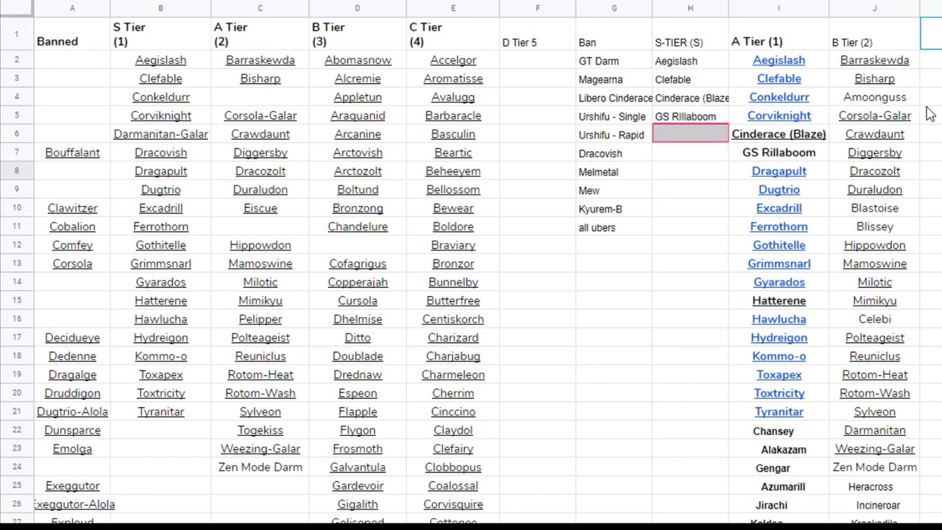
pyautogui.scroll(-1, 929, 114)
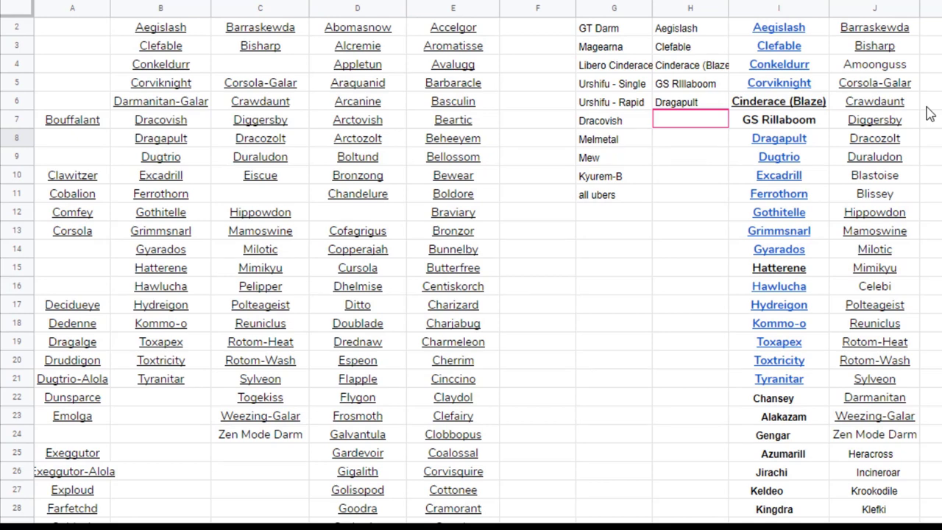
pyautogui.scroll(-1, 928, 114)
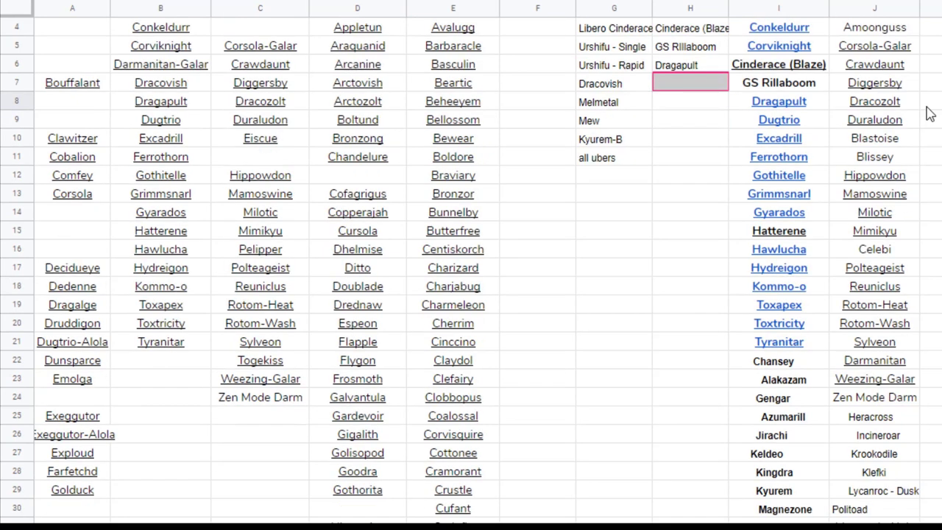
pyautogui.scroll(-1, 929, 115)
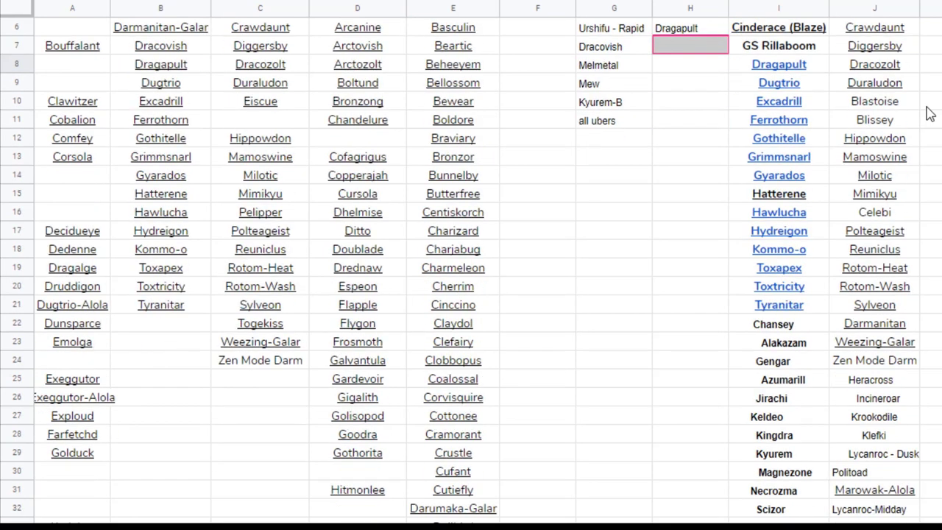
pyautogui.scroll(-1, 929, 115)
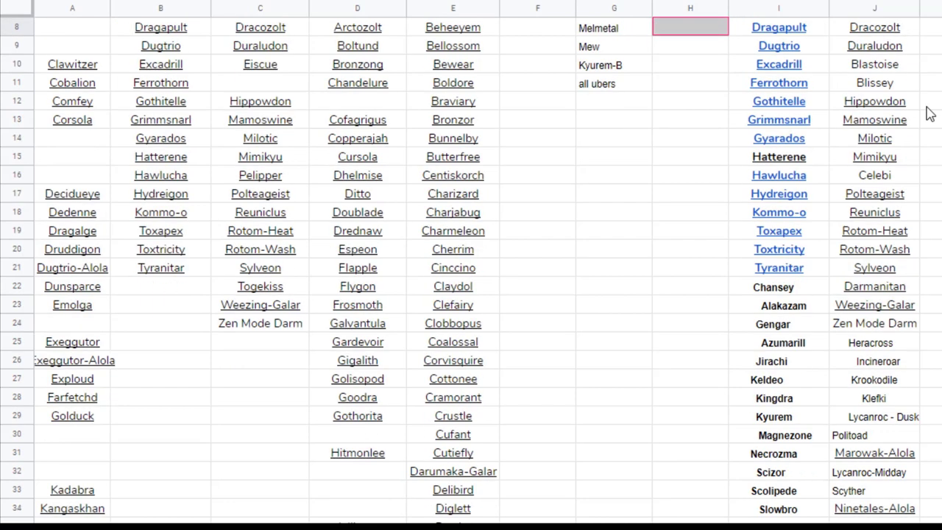
pyautogui.scroll(-1, 928, 115)
pyautogui.scroll(5, 924, 114)
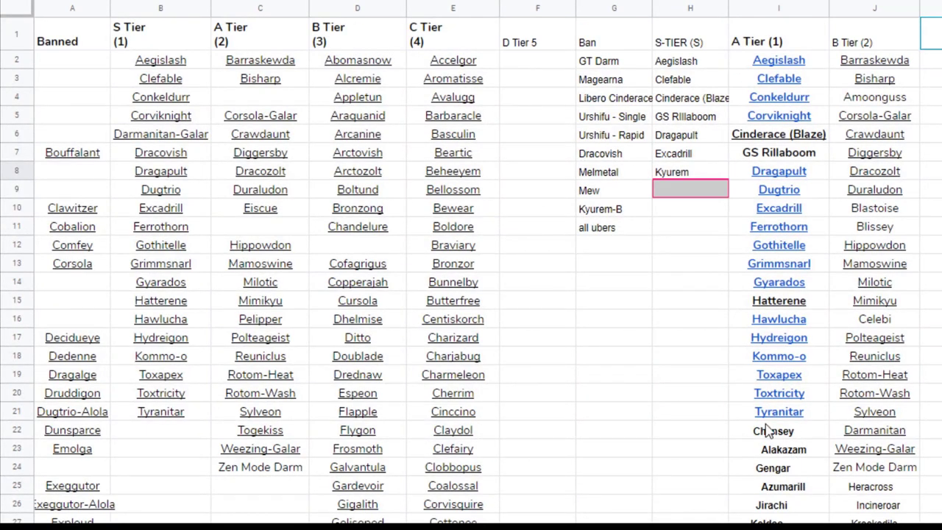
# Step: Enter volcarona, Zeraora and Hawlucha in cells H10 to H12 of the new S-TIER list
pyautogui.click(673, 209)
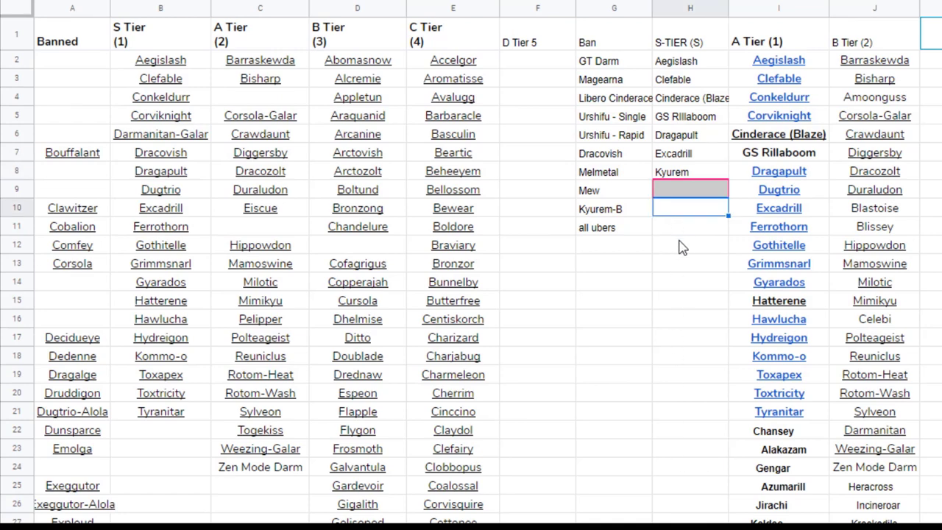
pyautogui.write('volcarona')
pyautogui.press('Return')
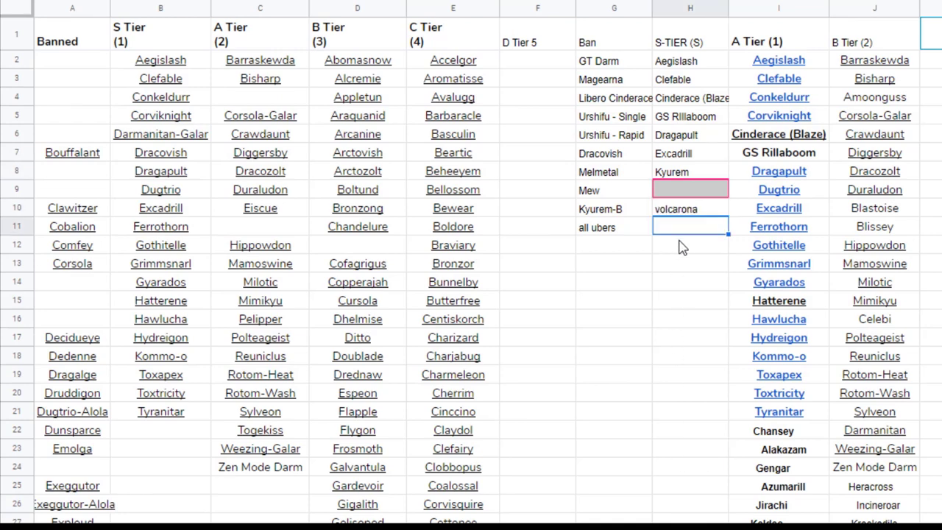
pyautogui.write('aora')
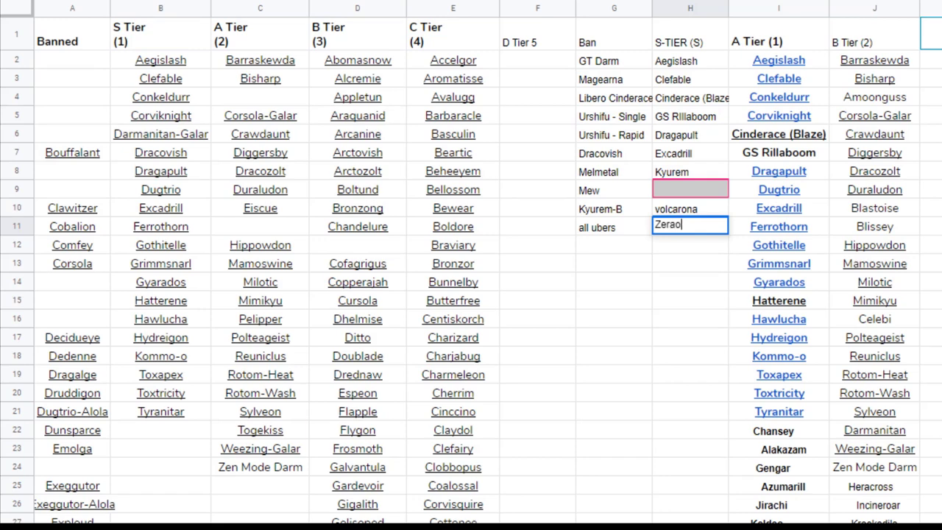
pyautogui.press('Return')
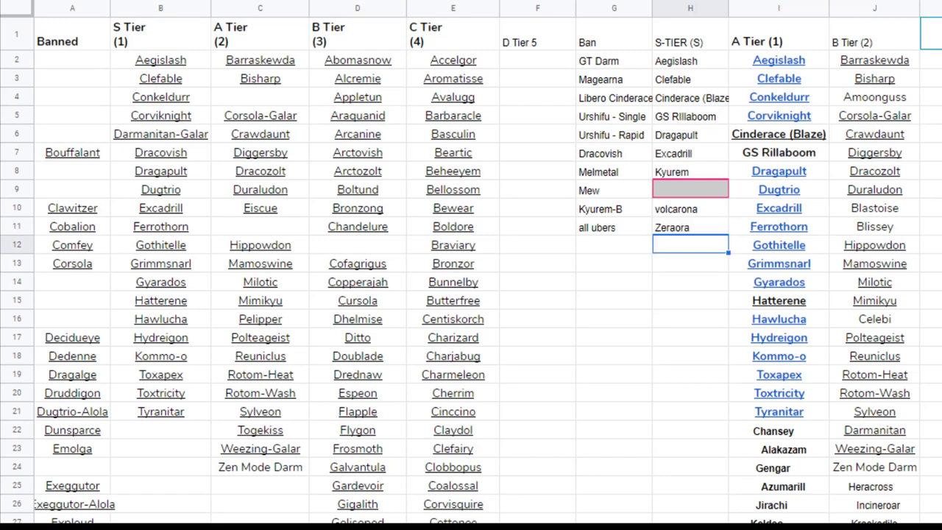
pyautogui.scroll(-2, 471, 270)
pyautogui.scroll(-1, 471, 270)
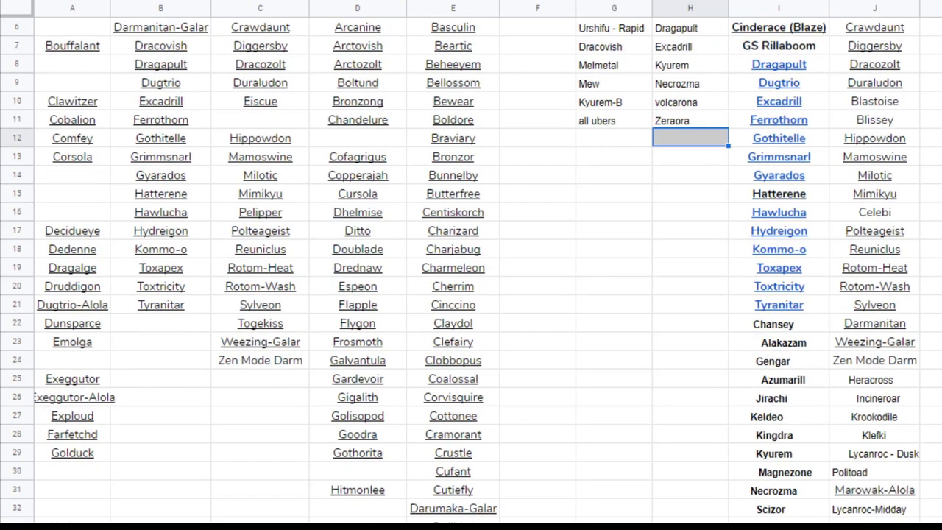
pyautogui.scroll(-1, 471, 271)
pyautogui.scroll(-3, 470, 270)
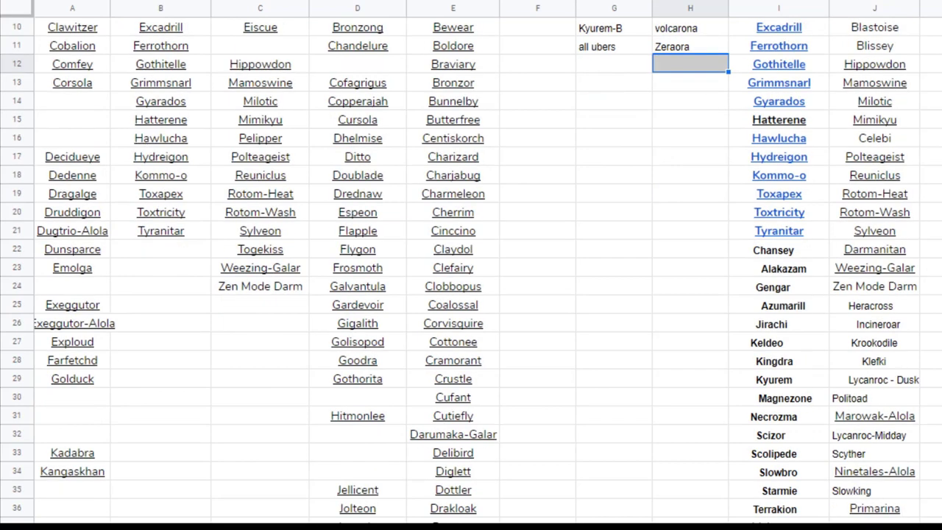
pyautogui.scroll(5, 471, 270)
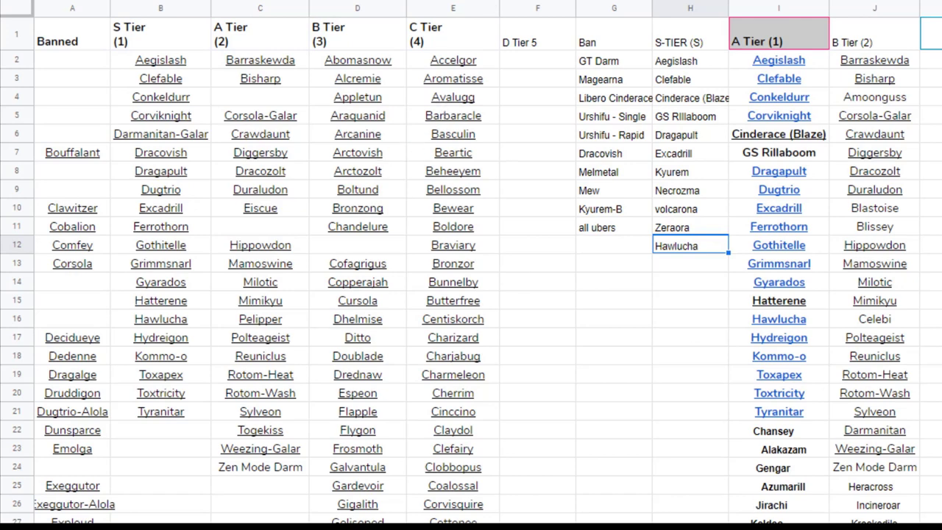
pyautogui.moveTo(769, 66)
pyautogui.moveTo(746, 67); pyautogui.dragTo(780, 428)
pyautogui.rightClick(780, 428)
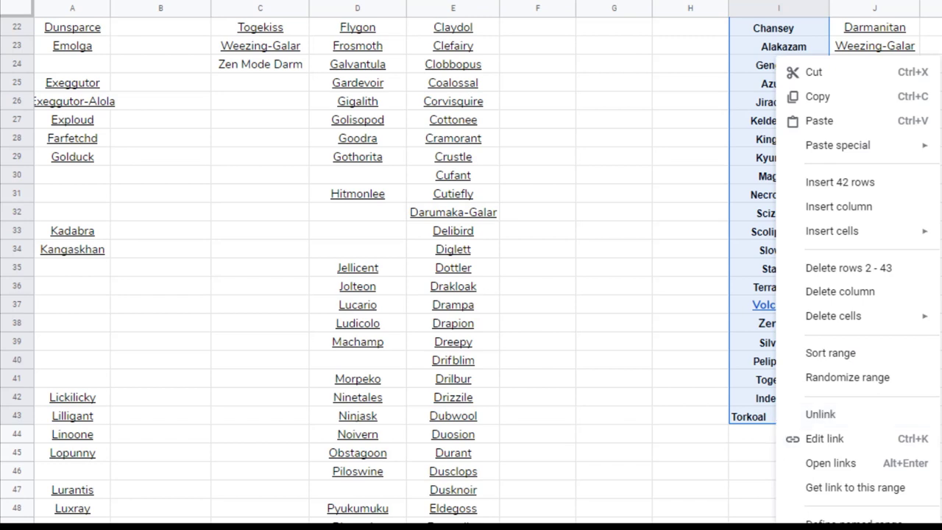
pyautogui.press('Escape')
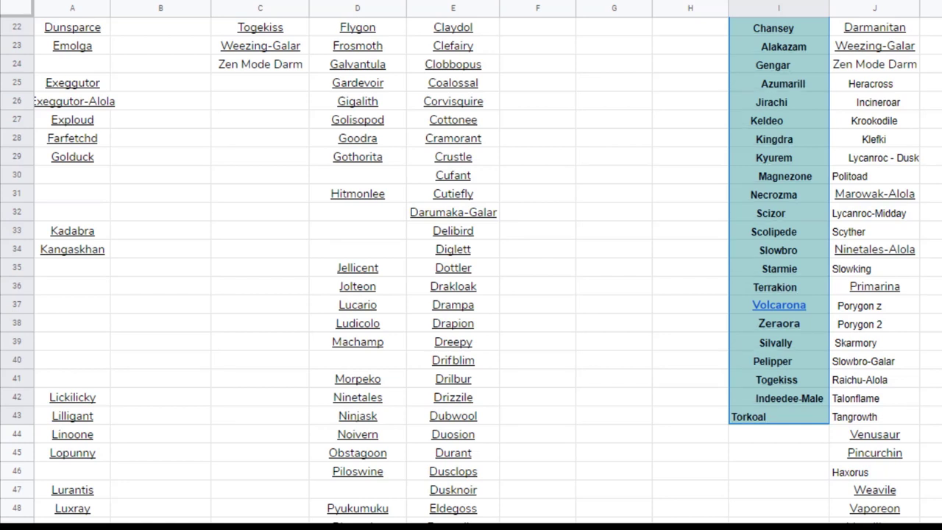
pyautogui.scroll(6, 765, 267)
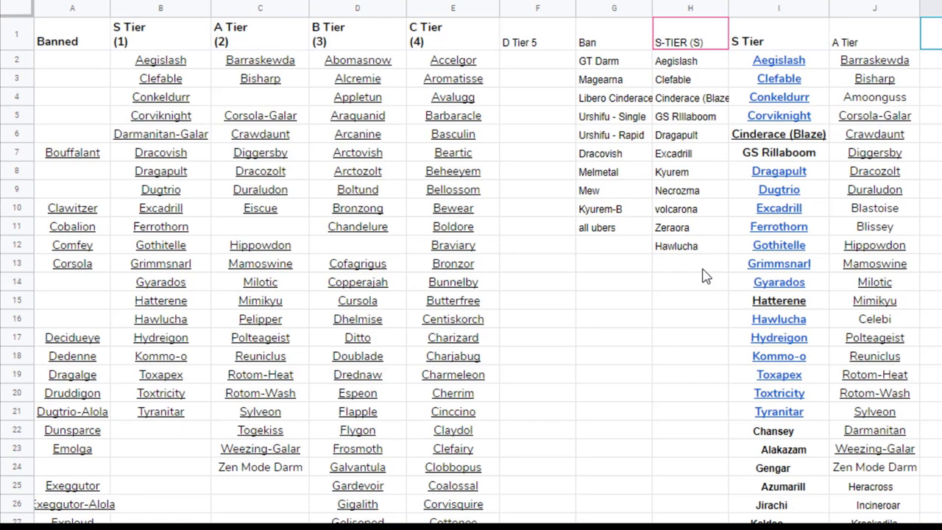
# Step: Review the revised S and A Tier lists in columns I and J against the new S-TIER list in column H
pyautogui.scroll(-5, 703, 275)
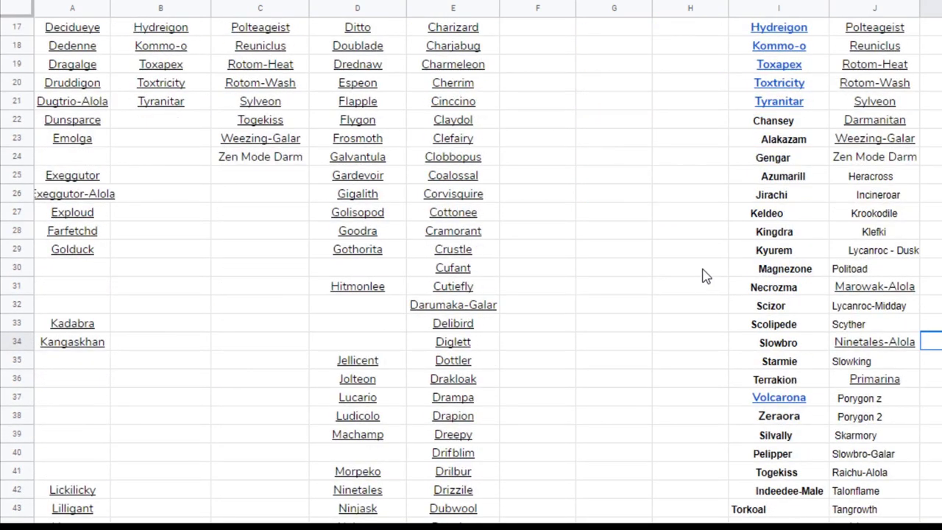
pyautogui.scroll(-1, 703, 276)
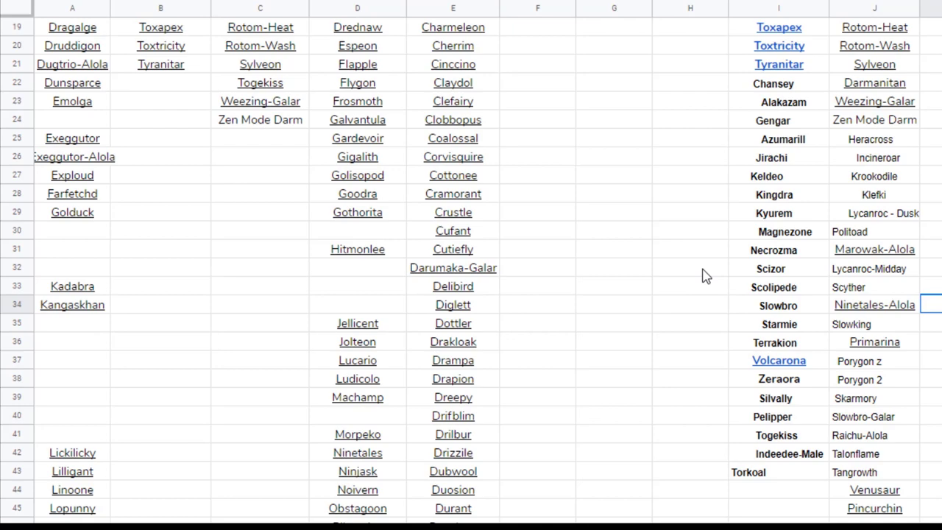
pyautogui.scroll(6, 703, 275)
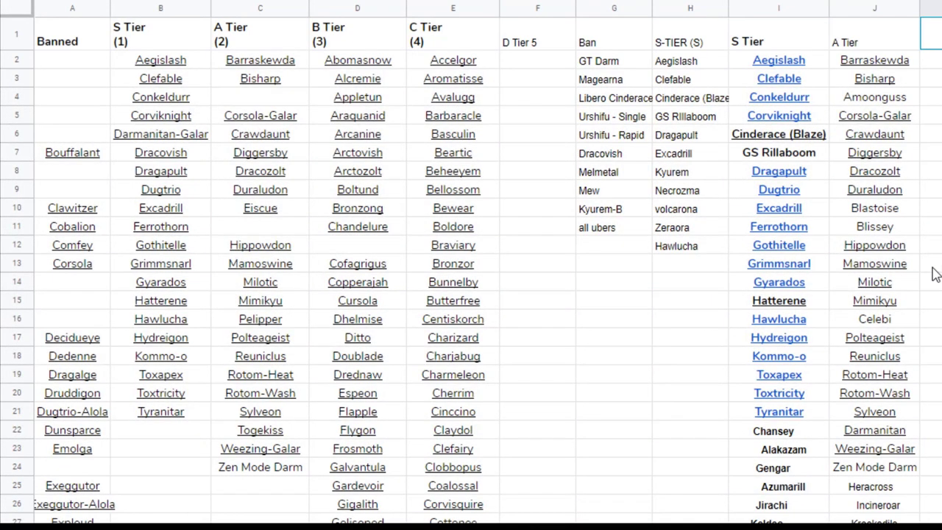
pyautogui.scroll(-3, 932, 272)
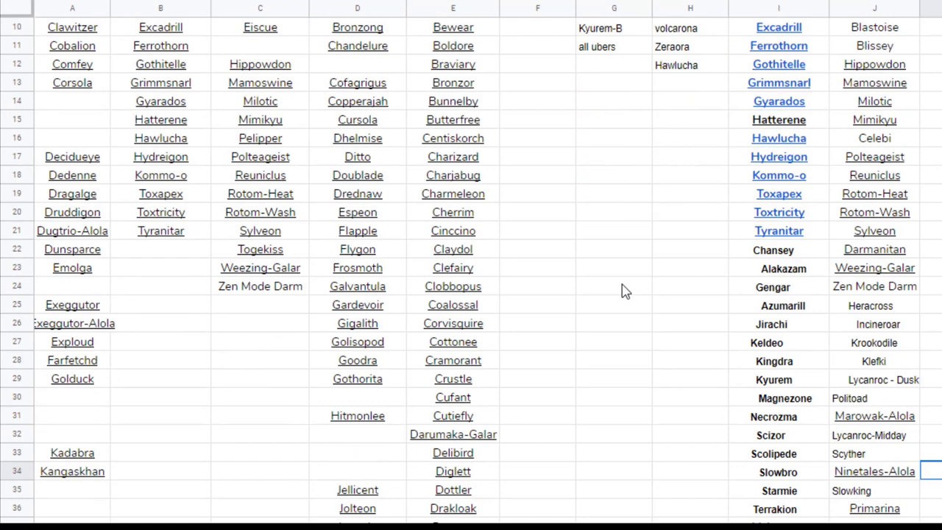
pyautogui.scroll(-1, 624, 291)
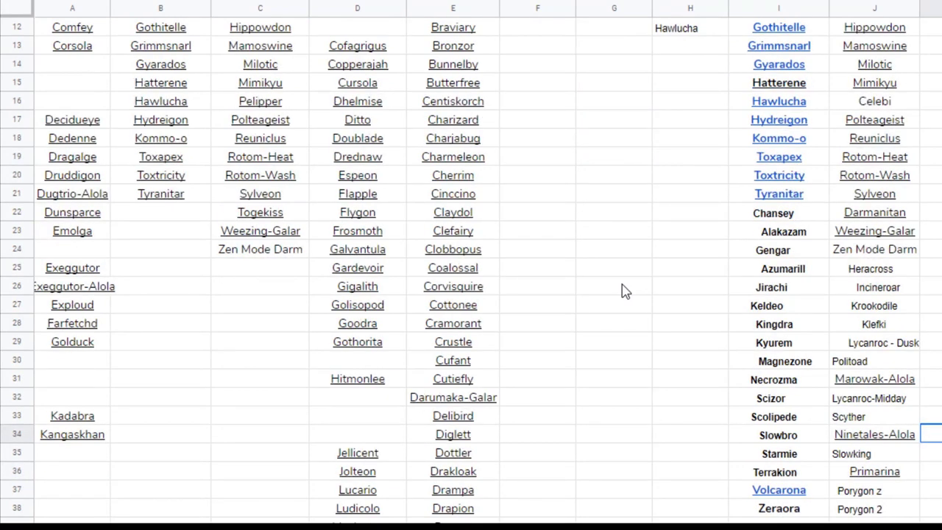
pyautogui.scroll(-2, 624, 291)
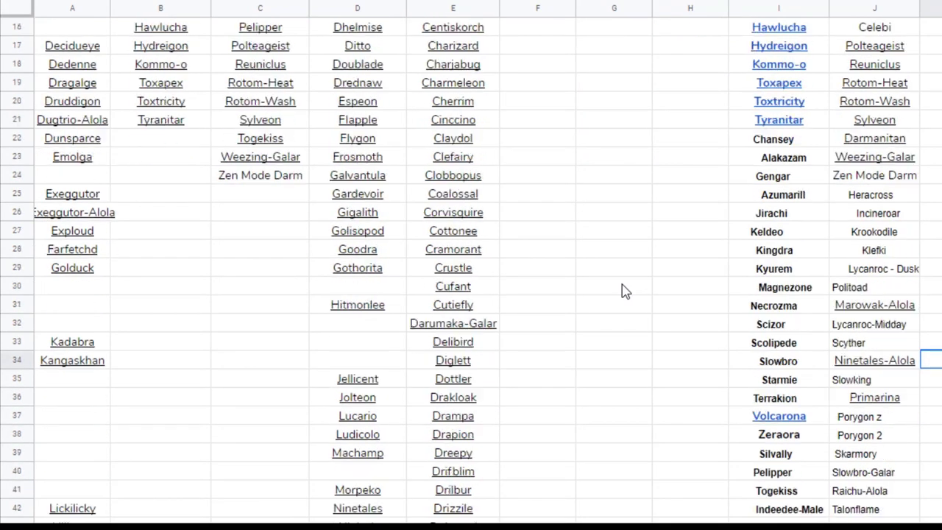
pyautogui.scroll(5, 622, 292)
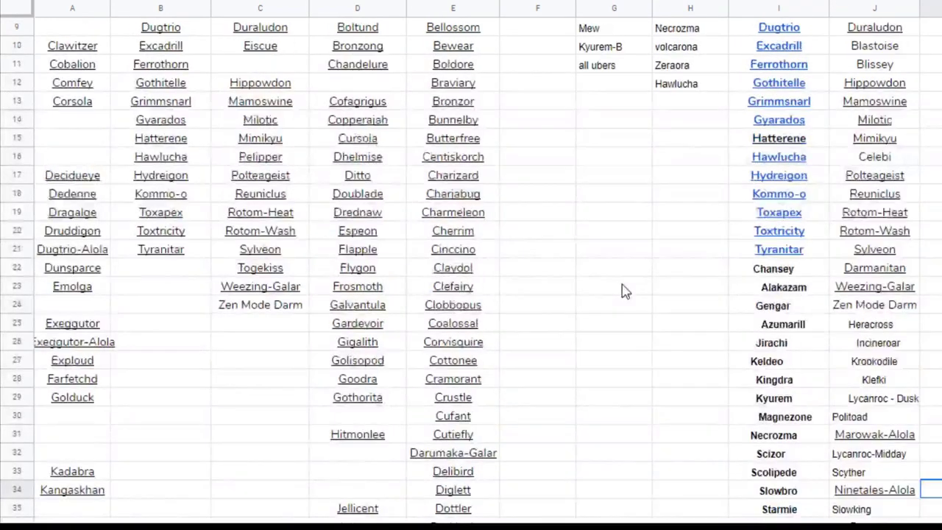
pyautogui.scroll(3, 621, 292)
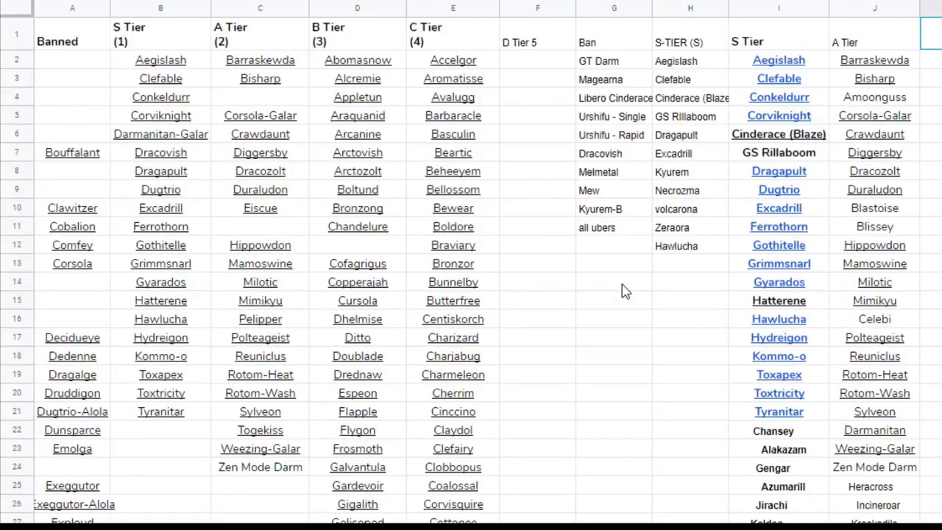
# Step: Copy the B Tier (3) entries from column D into column K starting at K2, and give the column a Tier header
pyautogui.click(374, 63)
pyautogui.moveTo(375, 63); pyautogui.dragTo(382, 522)
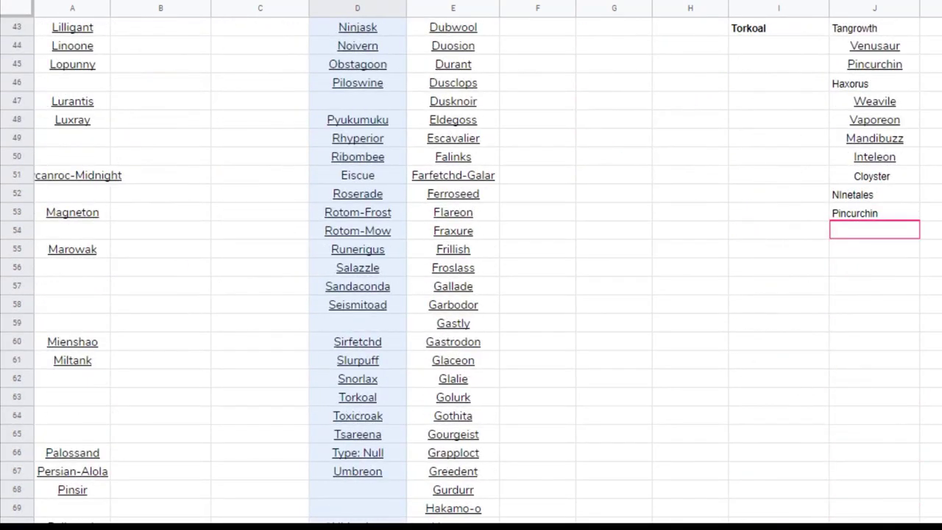
pyautogui.hotkey('ctrl', 'c')
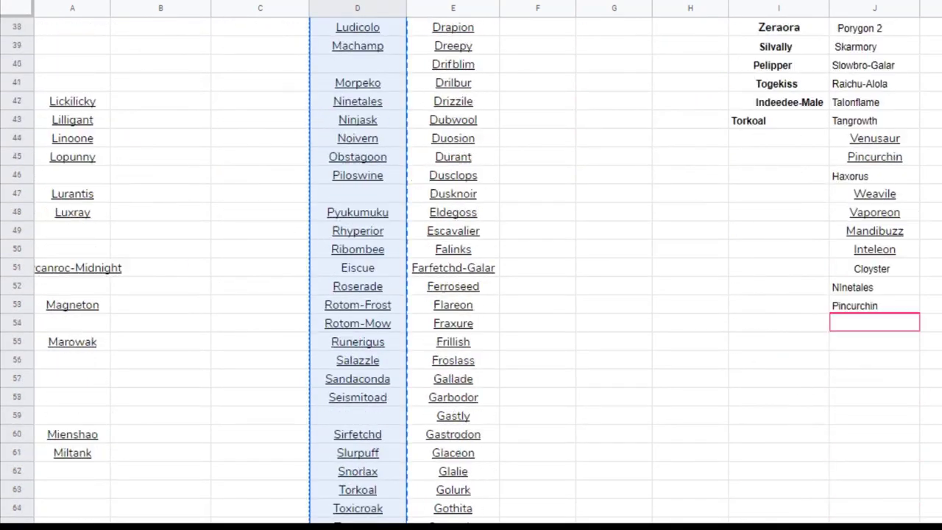
pyautogui.scroll(14, 934, 61)
pyautogui.click(934, 62)
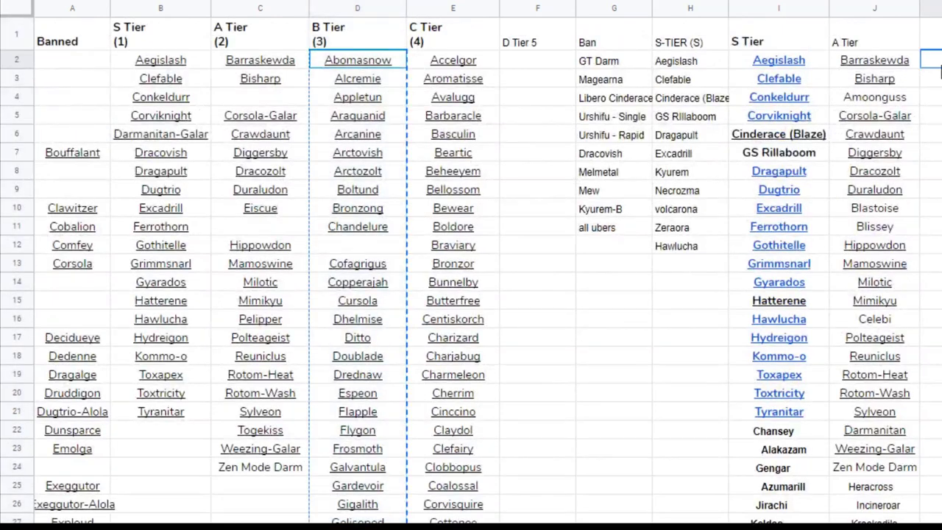
pyautogui.hotkey('ctrl', 'v')
pyautogui.click(932, 27)
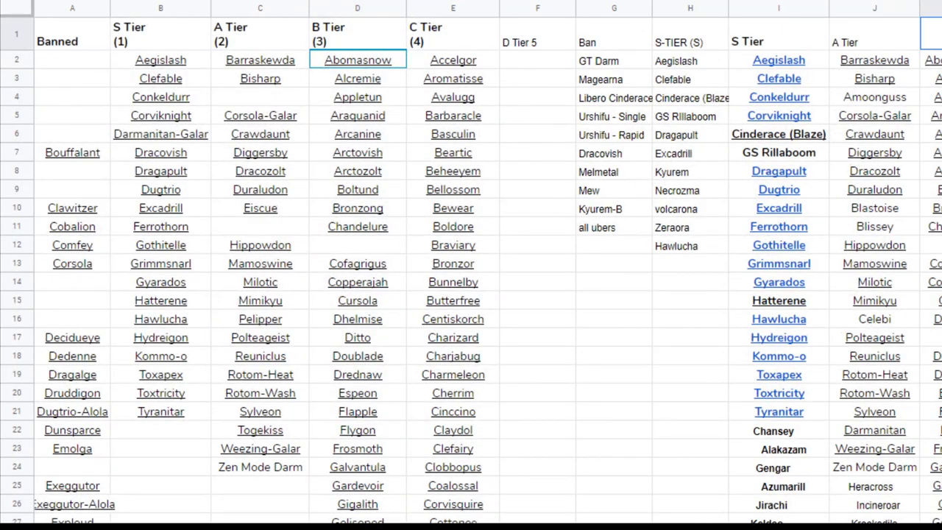
pyautogui.write('Tier')
pyautogui.press('Return')
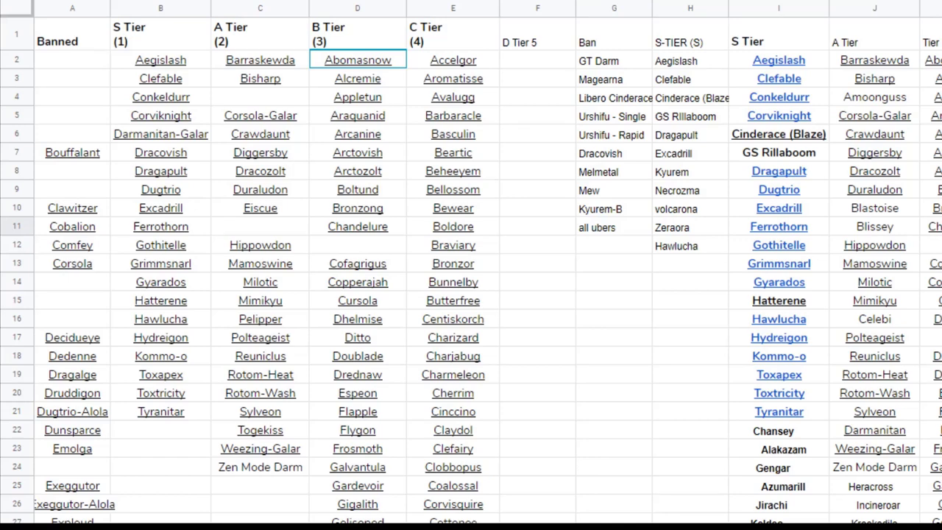
# Step: Check the copied B Tier list in column K for gaps and fill the empty cell K12 with another Pokémon
pyautogui.scroll(-2, 471, 270)
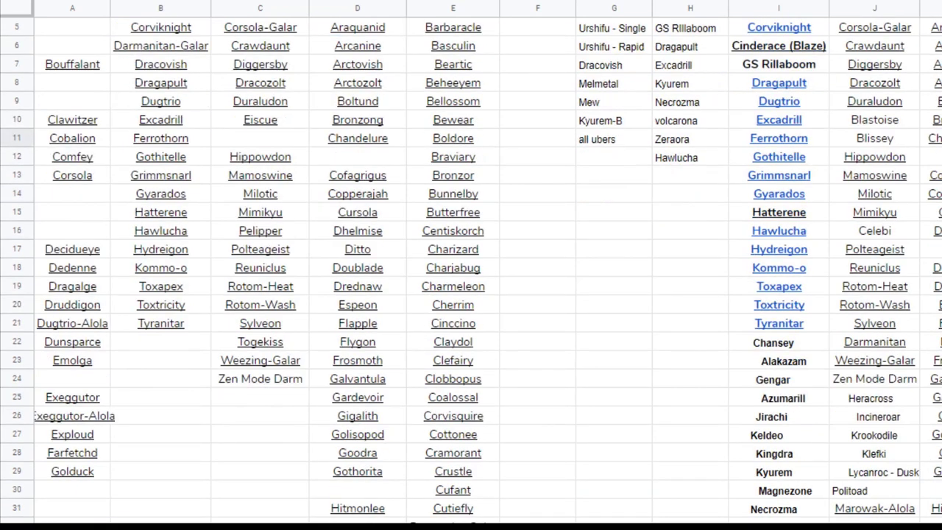
pyautogui.scroll(-2, 471, 270)
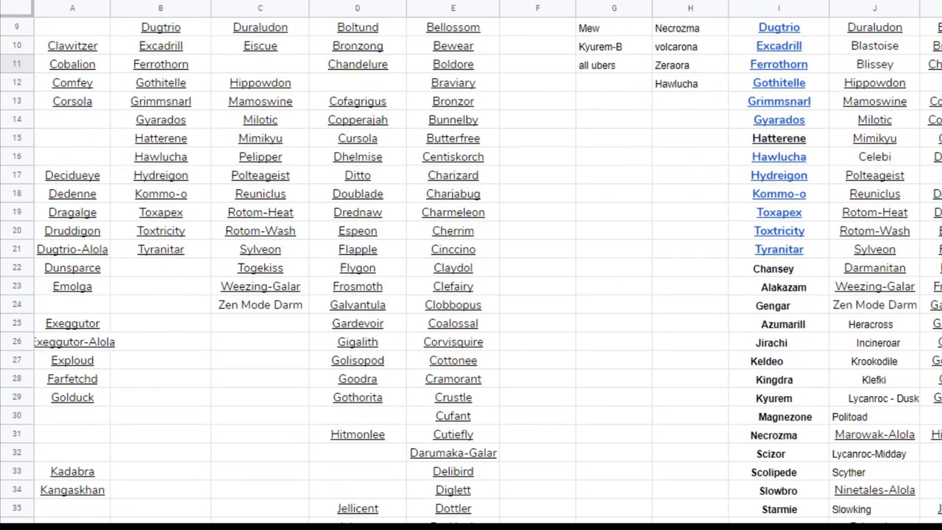
pyautogui.scroll(-2, 471, 266)
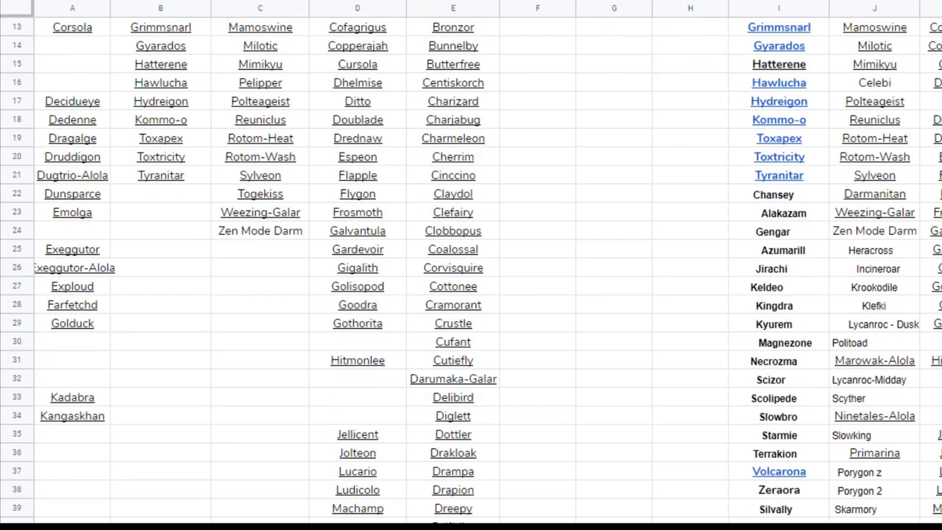
pyautogui.scroll(6, 471, 270)
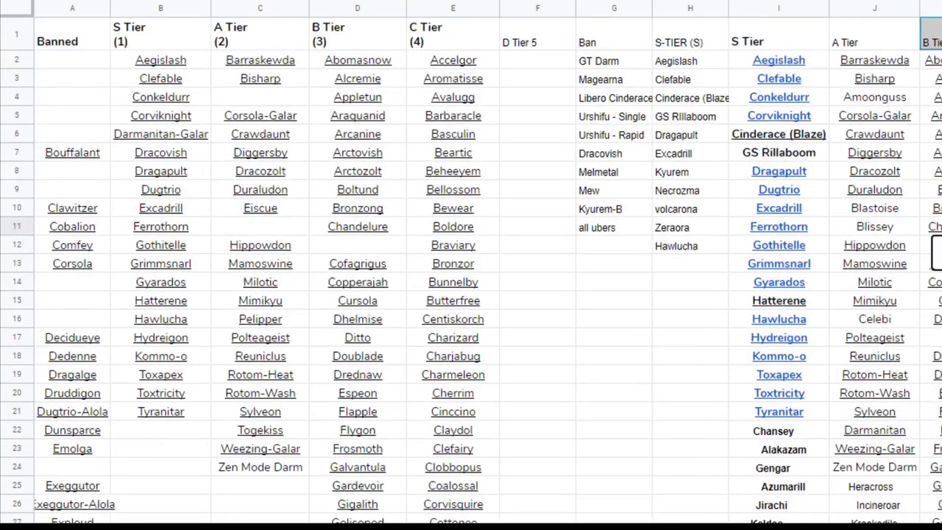
pyautogui.click(931, 245)
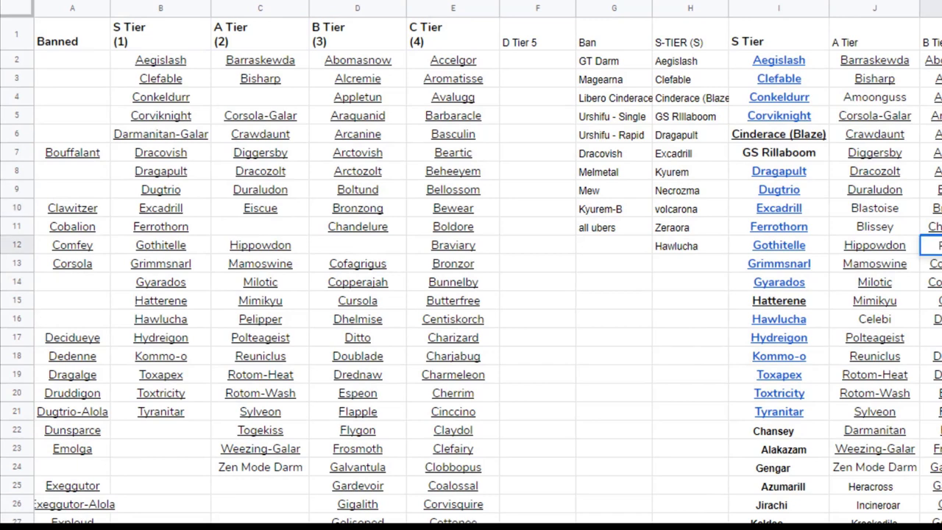
pyautogui.click(931, 263)
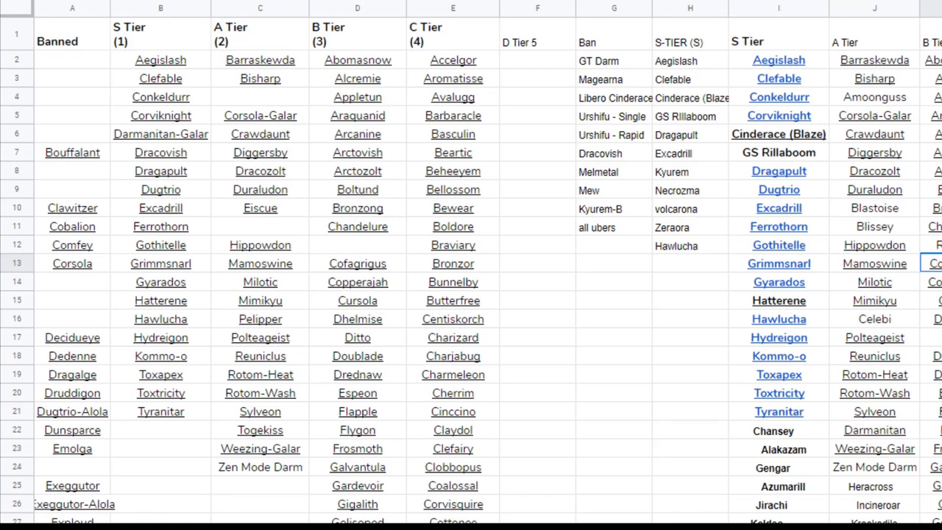
pyautogui.click(931, 300)
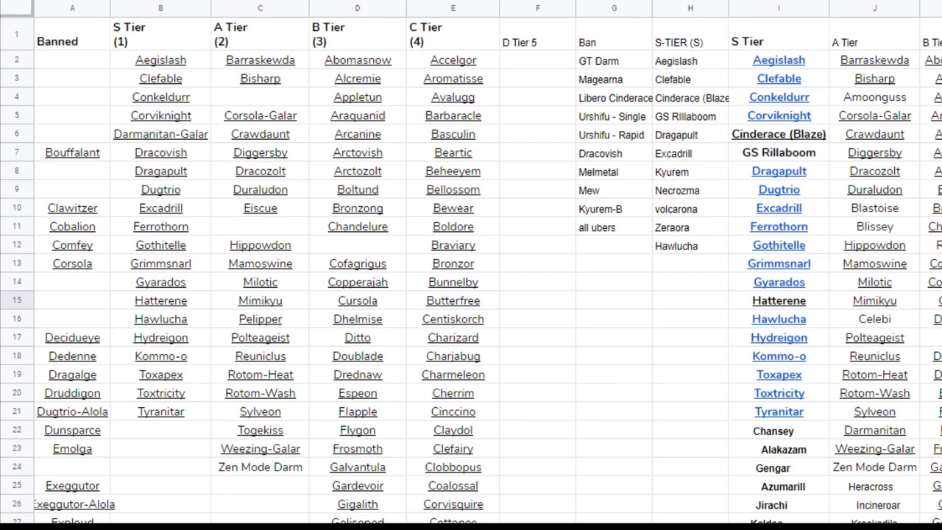
# Step: Enter Celesteela in the empty cell K30 of the new B Tier list
pyautogui.scroll(-2, 471, 272)
pyautogui.click(930, 490)
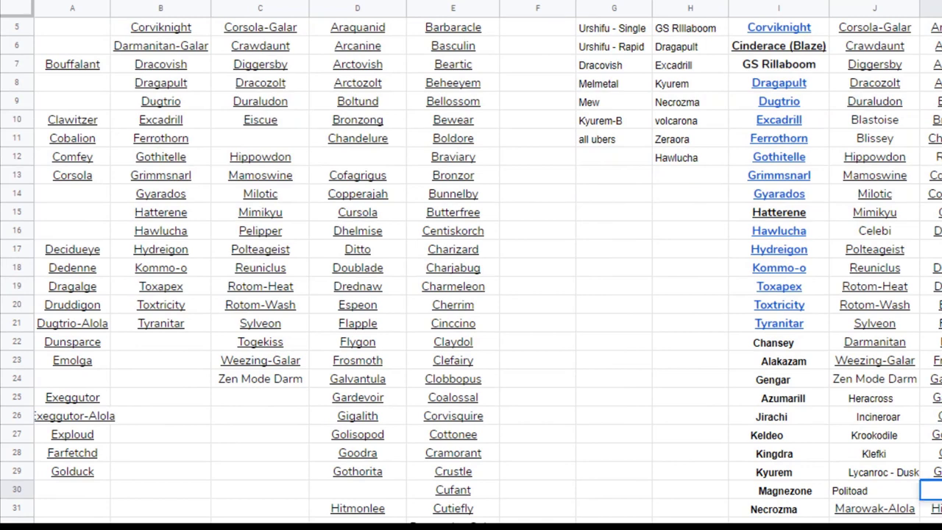
pyautogui.write('Celesteela')
pyautogui.press('Return')
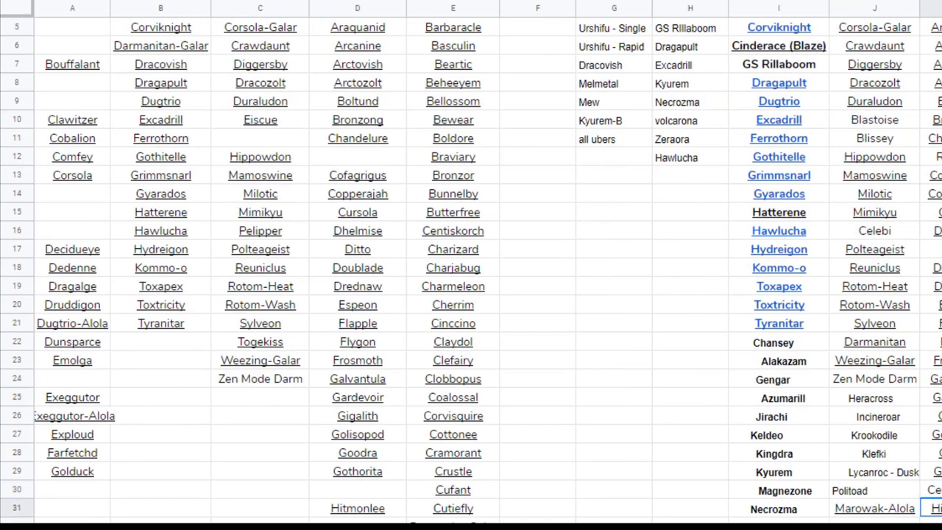
# Step: Remove Centiskorch from cell E16 of the old C Tier (4) list
pyautogui.scroll(2, 570, 268)
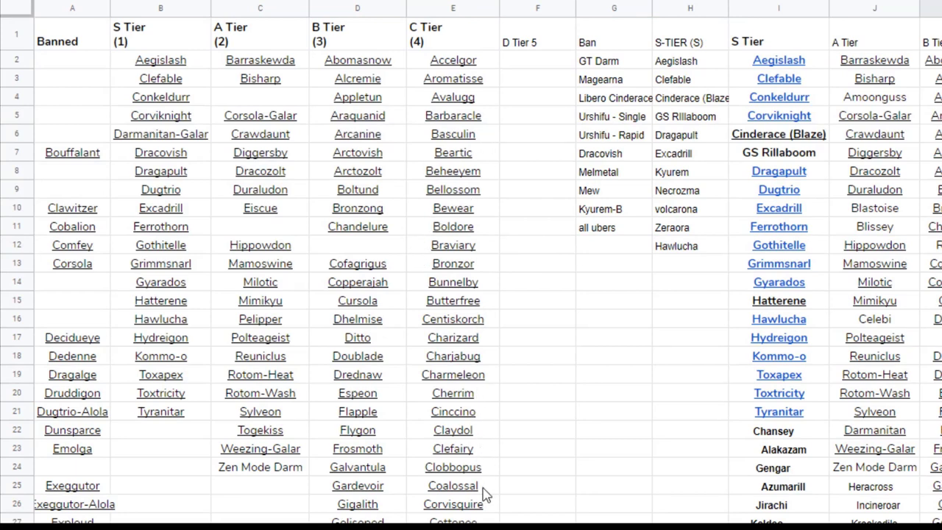
pyautogui.click(465, 324)
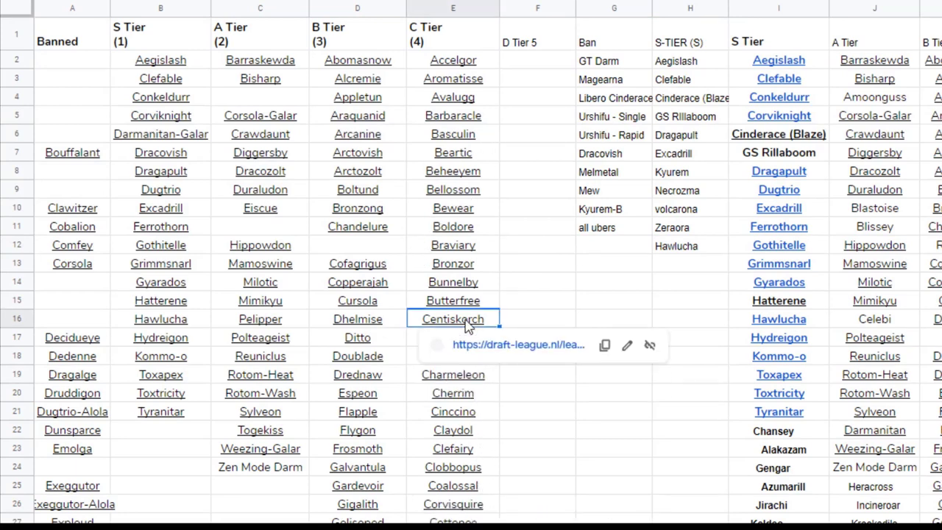
pyautogui.press('Delete')
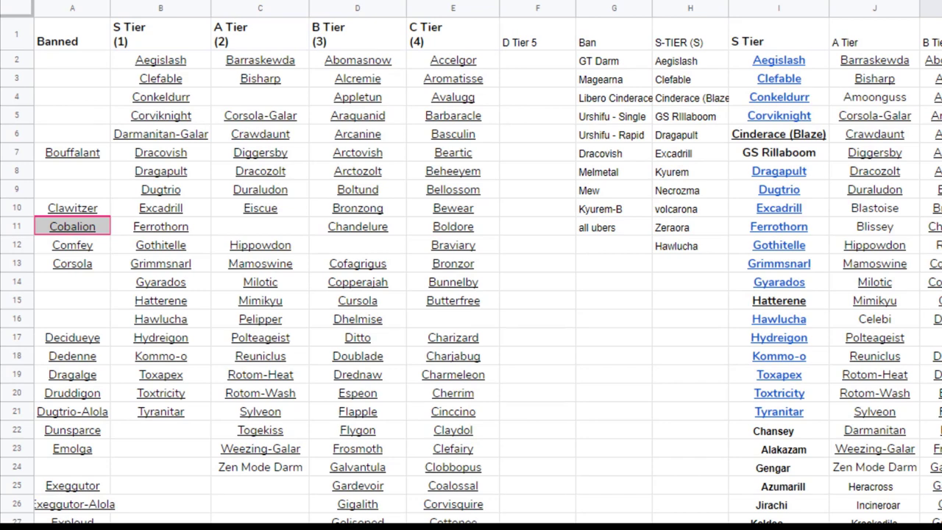
# Step: Go through the remaining Banned entries in column A and the revised tiers down to the end of column J
pyautogui.scroll(-1, 471, 273)
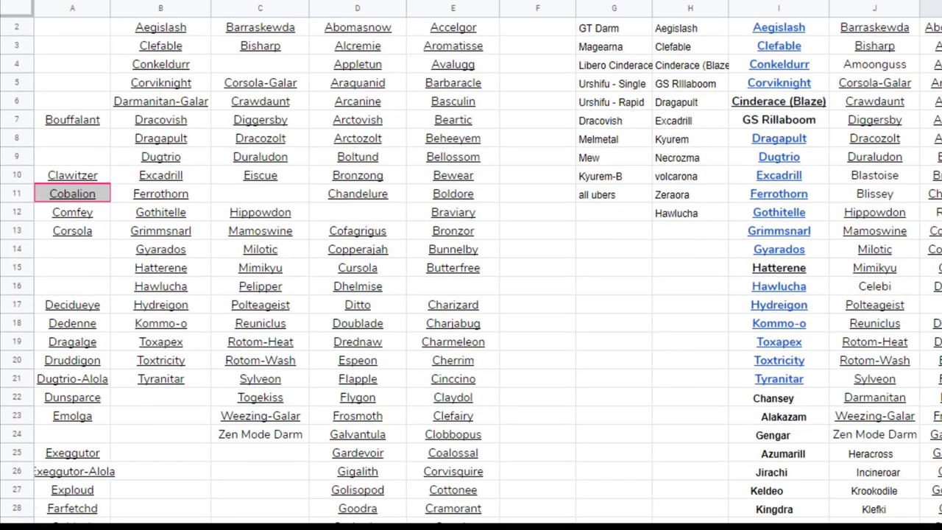
pyautogui.scroll(-5, 471, 273)
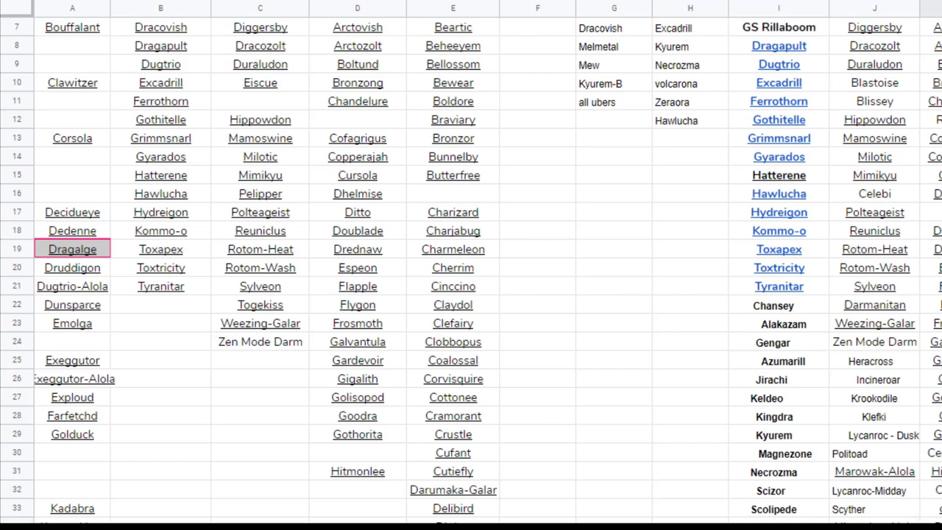
pyautogui.scroll(-1, 471, 269)
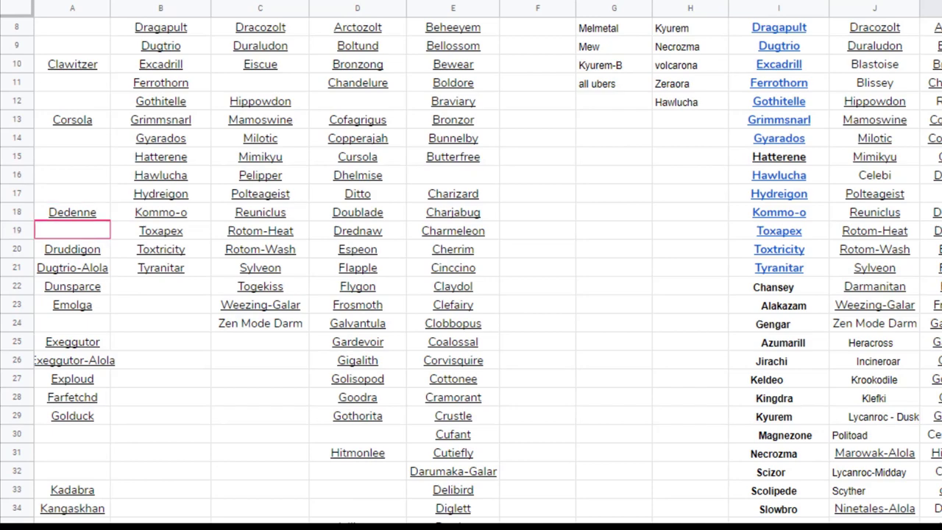
pyautogui.scroll(-3, 471, 268)
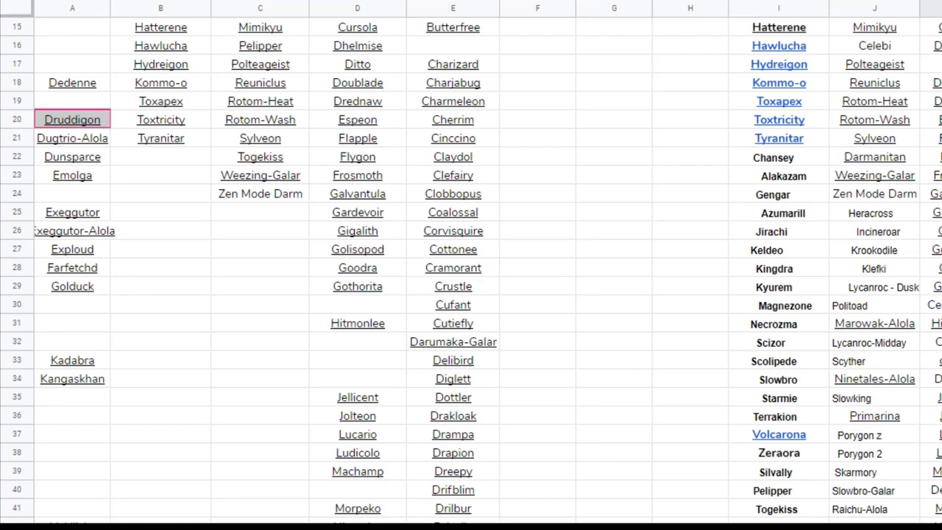
pyautogui.scroll(-5, 471, 269)
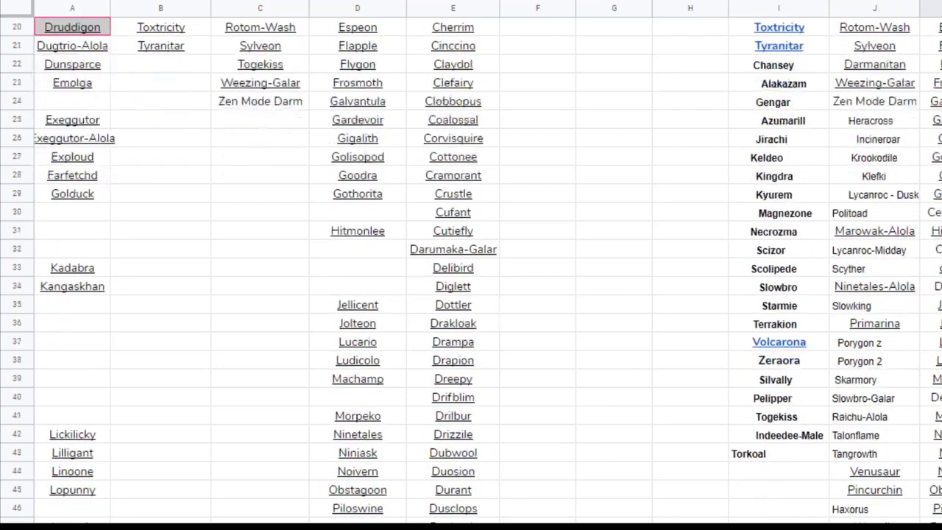
pyautogui.scroll(-1, 471, 269)
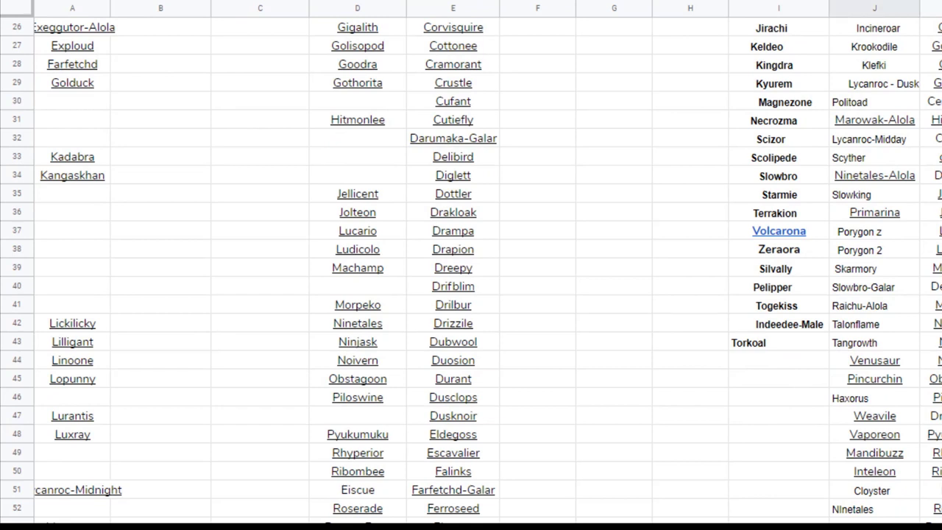
pyautogui.click(874, 509)
pyautogui.press('Down')
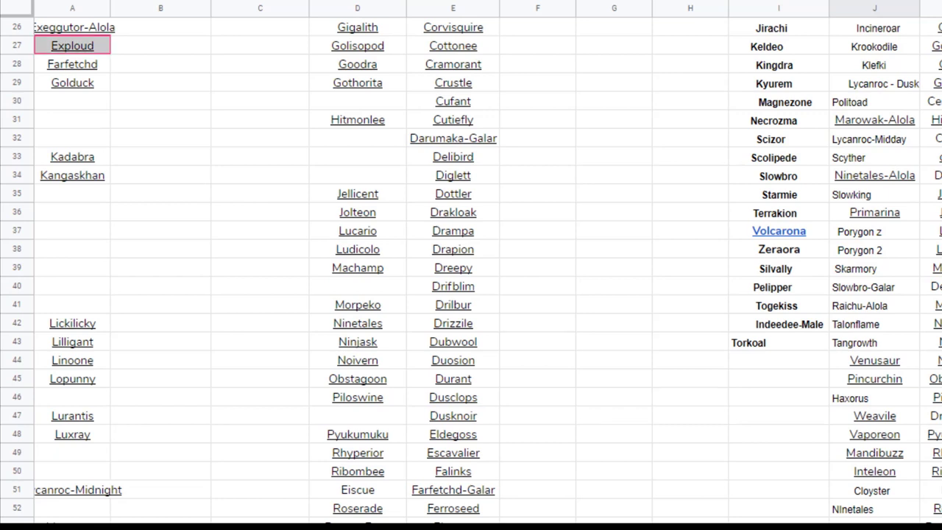
# Step: Go back up through the A Tier entries in column J to the header in J1
pyautogui.press('Up')
pyautogui.press('Up')
pyautogui.press('Up')
pyautogui.press('Up')
pyautogui.press('Up')
pyautogui.press('Up')
pyautogui.press('Up')
pyautogui.press('Up')
pyautogui.press('Up')
pyautogui.press('Up')
pyautogui.press('Up')
pyautogui.press('Up')
pyautogui.press('Up')
pyautogui.press('Up')
pyautogui.press('Up')
pyautogui.press('Up')
pyautogui.press('Up')
pyautogui.press('Up')
pyautogui.press('Up')
pyautogui.press('Up')
pyautogui.press('Up')
pyautogui.press('Up')
pyautogui.press('Up')
pyautogui.press('Up')
pyautogui.press('Up')
pyautogui.press('Up')
pyautogui.press('Up')
pyautogui.press('Up')
pyautogui.press('Up')
pyautogui.press('Up')
pyautogui.press('Up')
pyautogui.press('Up')
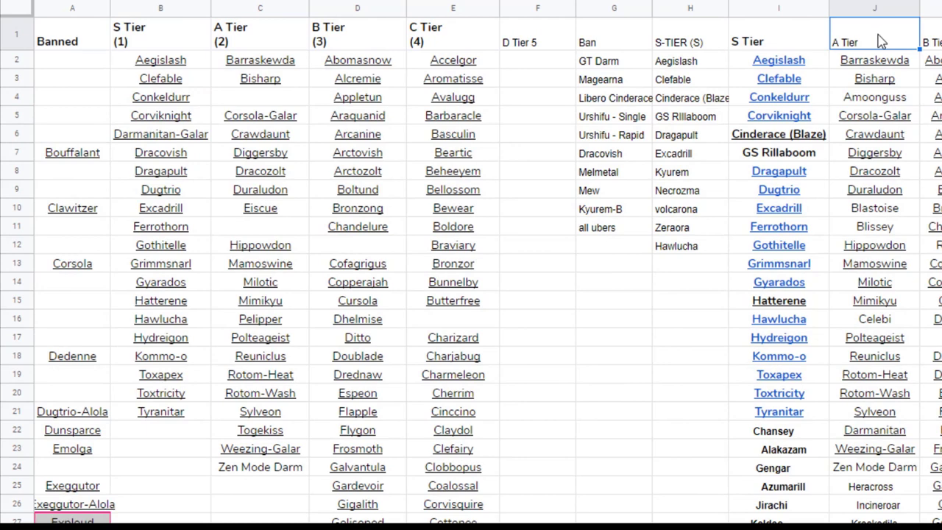
# Step: Go through the Banned entries in column A and the revised tiers, selecting the empty cell K68 of the new B Tier list
pyautogui.moveTo(848, 61)
pyautogui.scroll(-5, 875, 452)
pyautogui.scroll(-5, 877, 457)
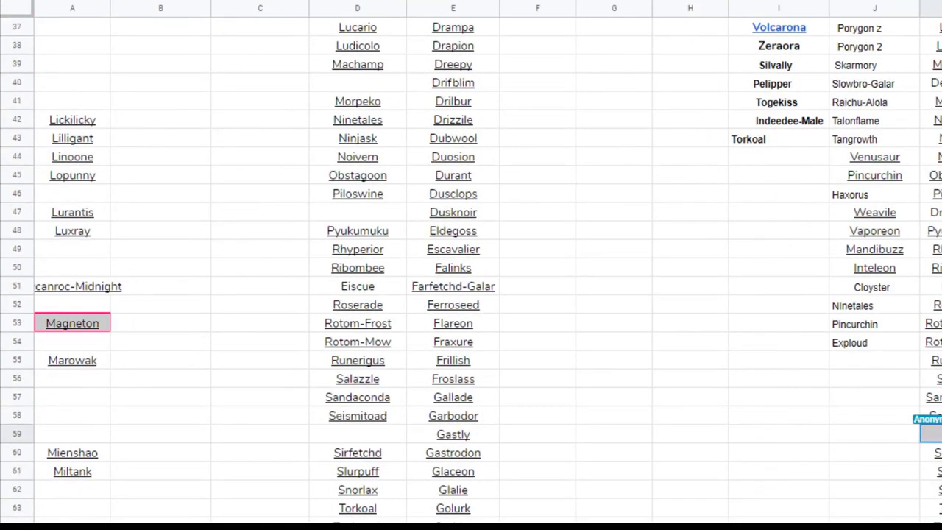
pyautogui.scroll(-3, 471, 265)
pyautogui.click(931, 415)
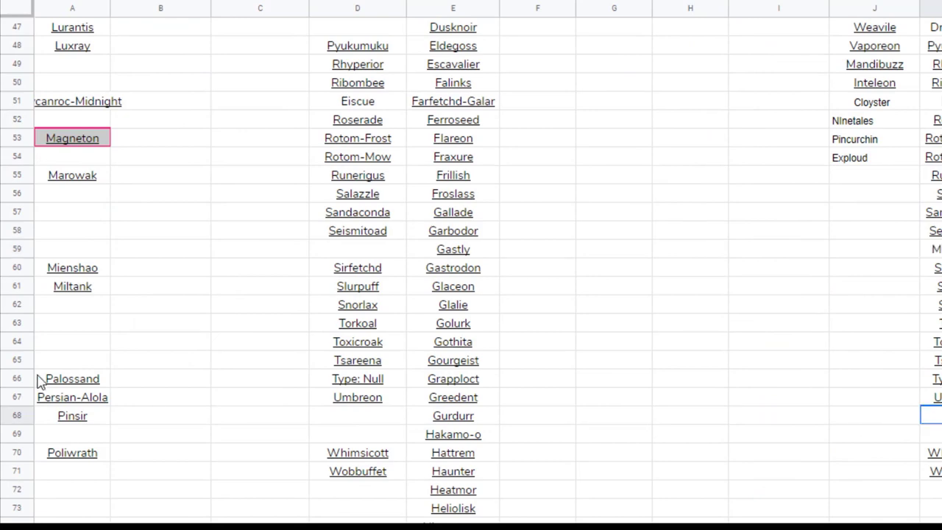
pyautogui.scroll(5, 61, 376)
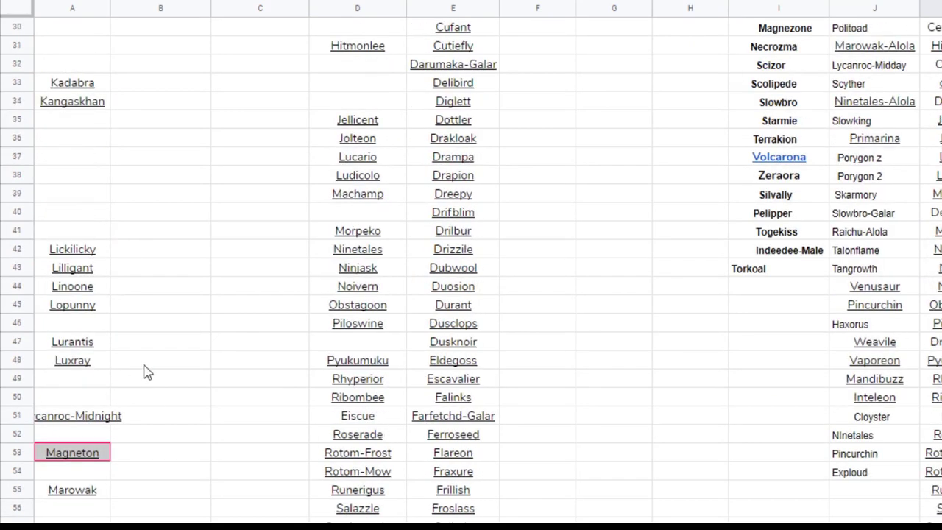
pyautogui.scroll(2, 145, 371)
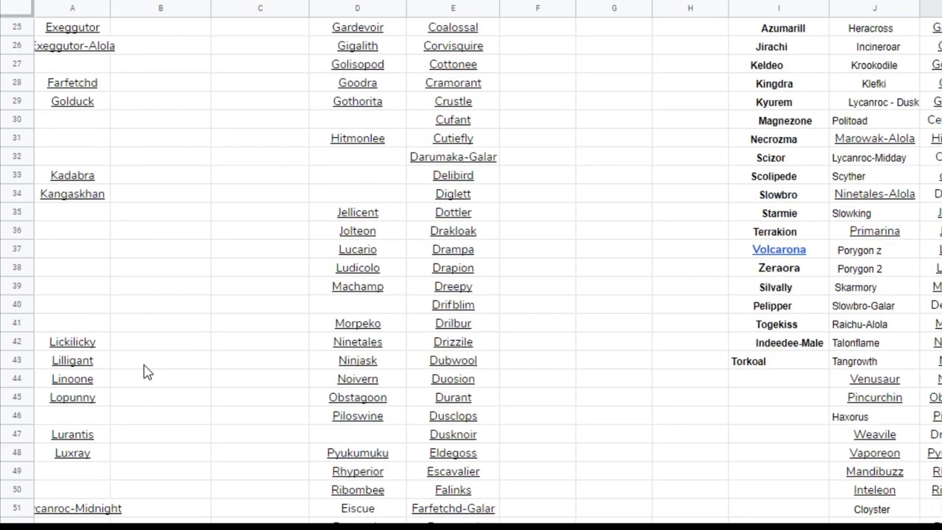
pyautogui.scroll(-3, 685, 382)
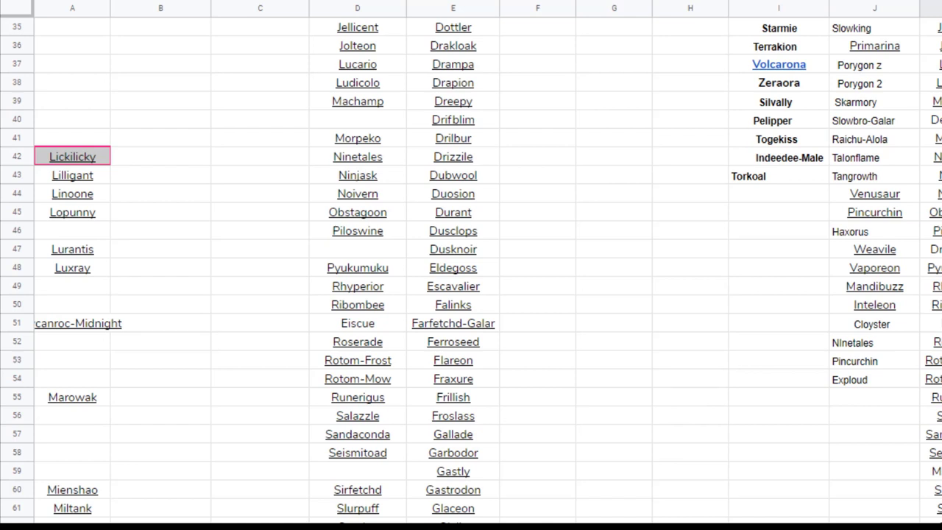
# Step: Remove Mienshao from cell A60 of the Banned list
pyautogui.click(72, 490)
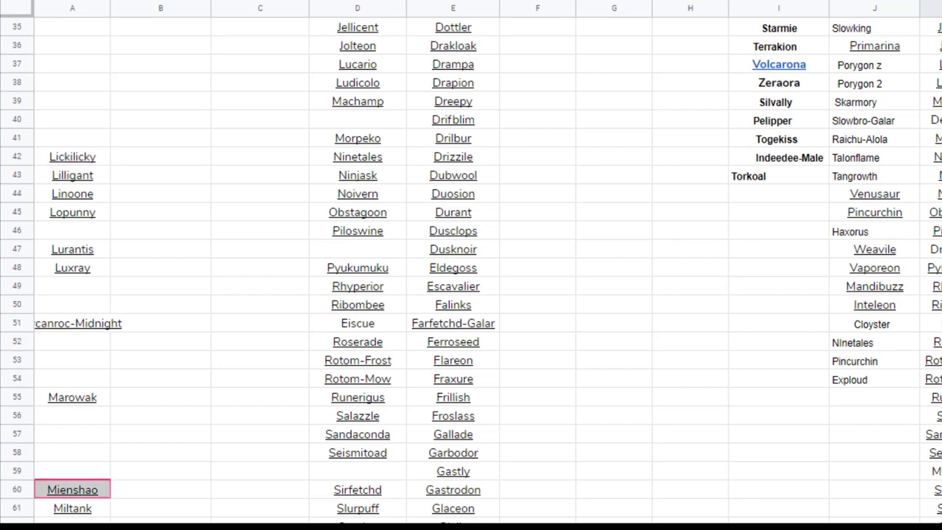
pyautogui.scroll(-1, 471, 265)
pyautogui.press('Delete')
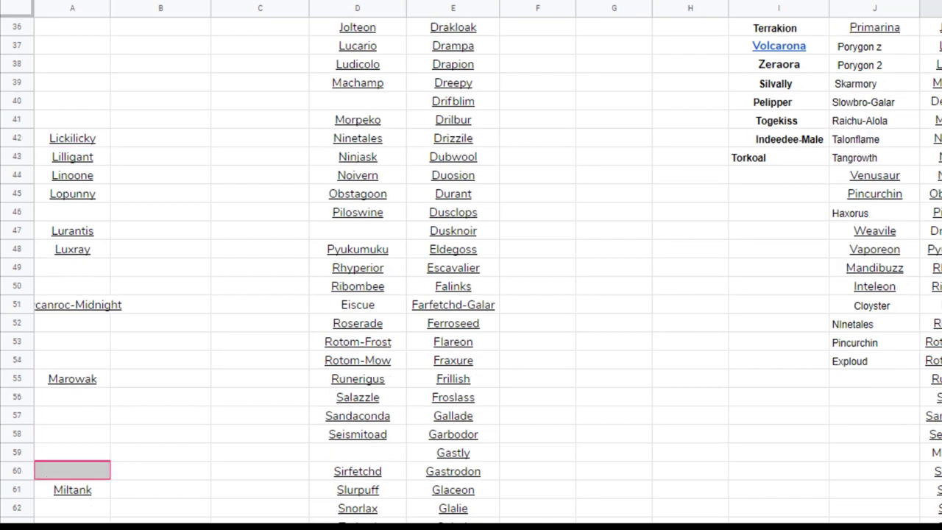
# Step: Remove Miltank from cell A61 of the Banned list after checking the surrounding tier lists
pyautogui.press('Down')
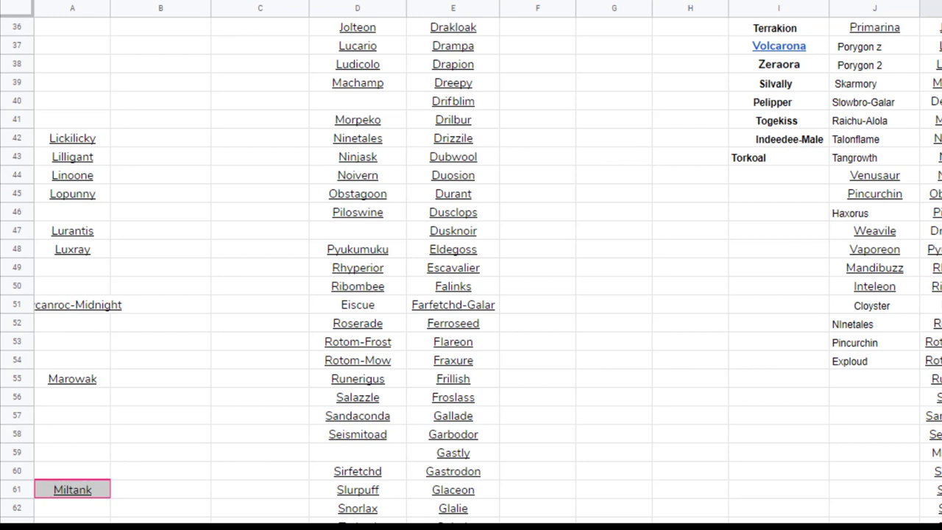
pyautogui.scroll(-1, 471, 265)
pyautogui.scroll(-3, 471, 265)
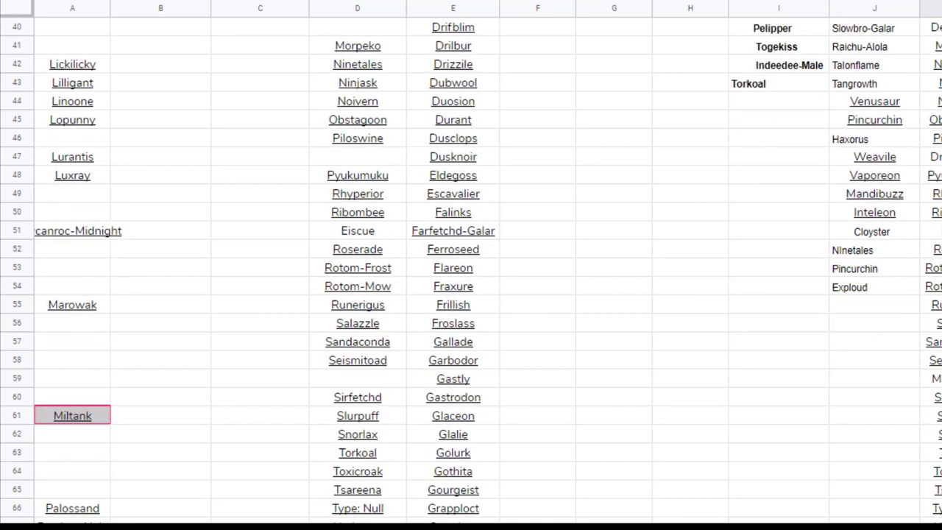
pyautogui.scroll(13, 599, 357)
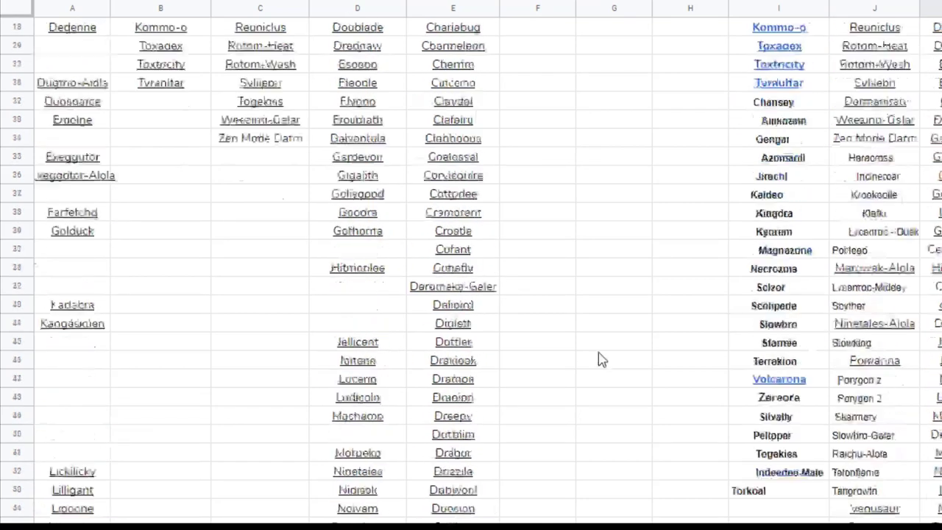
pyautogui.scroll(-17, 599, 357)
pyautogui.scroll(-1, 643, 403)
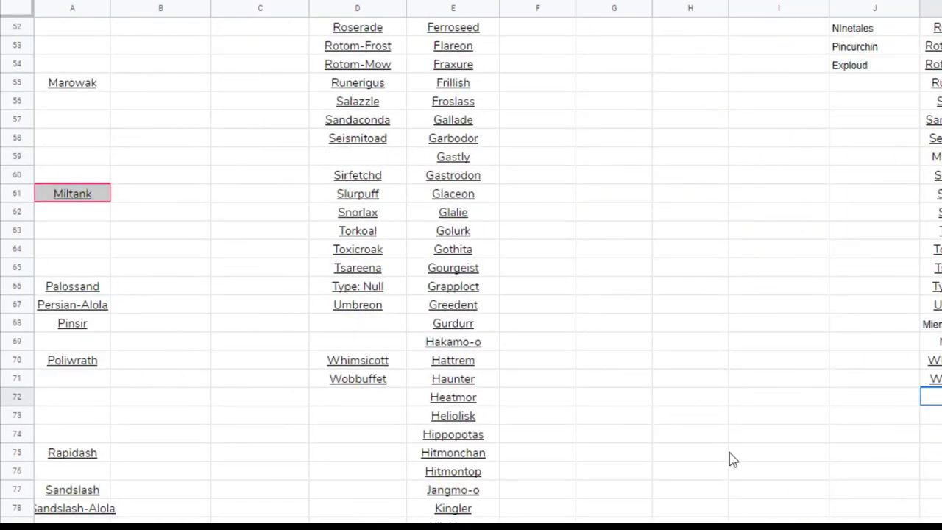
pyautogui.press('Delete')
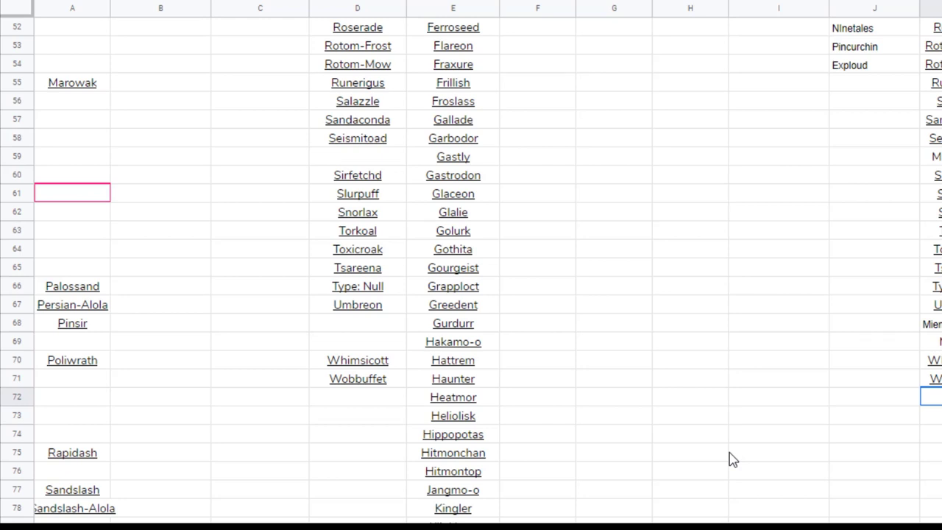
# Step: Enter poliwrath in K72 and Sharpedo in K73 of the new B Tier list
pyautogui.write('poliwrath')
pyautogui.press('Return')
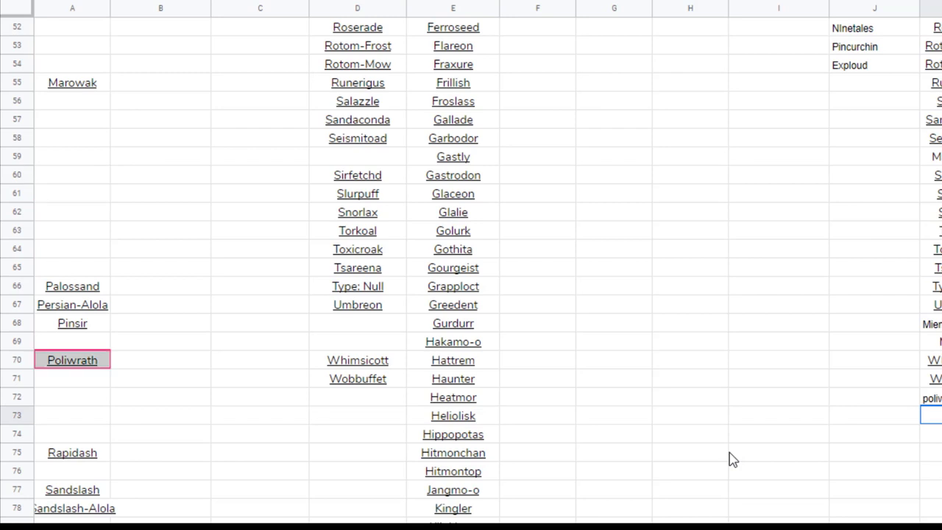
pyautogui.scroll(-2, 731, 458)
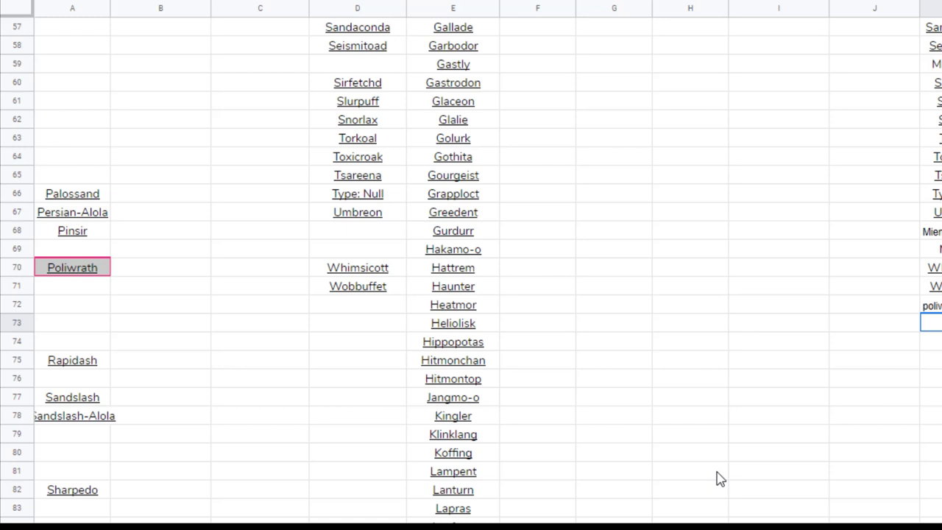
pyautogui.write('Sharpedo')
pyautogui.press('Return')
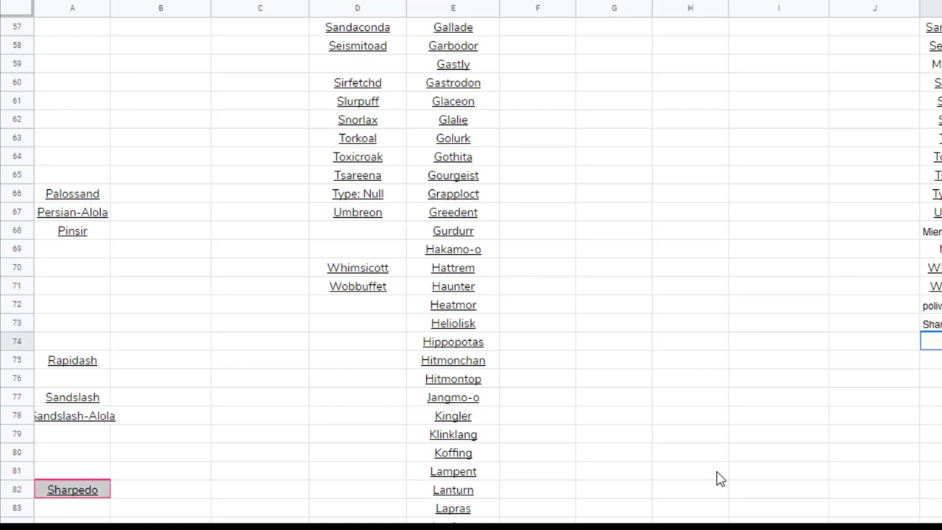
# Step: Add Tauros in K74 and Tentacruel in K75 of the new B Tier list
pyautogui.scroll(-4, 720, 478)
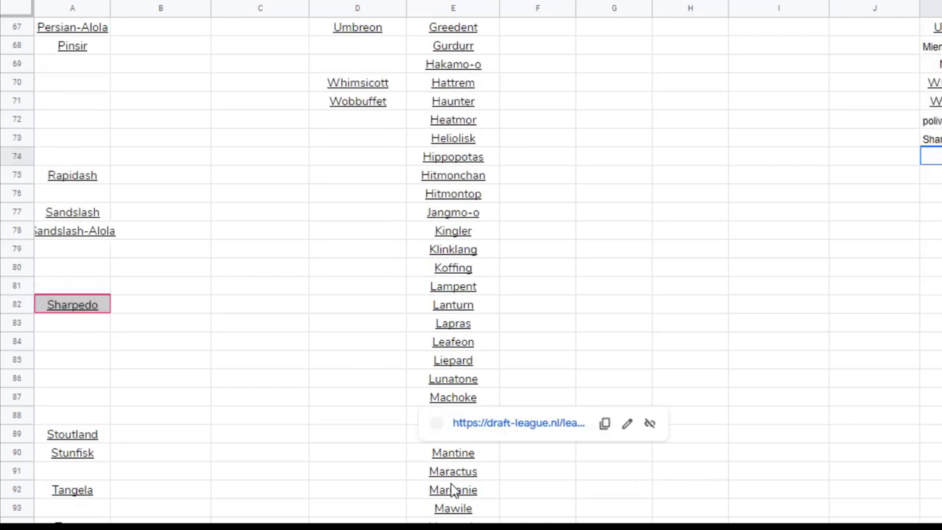
pyautogui.scroll(1, 838, 444)
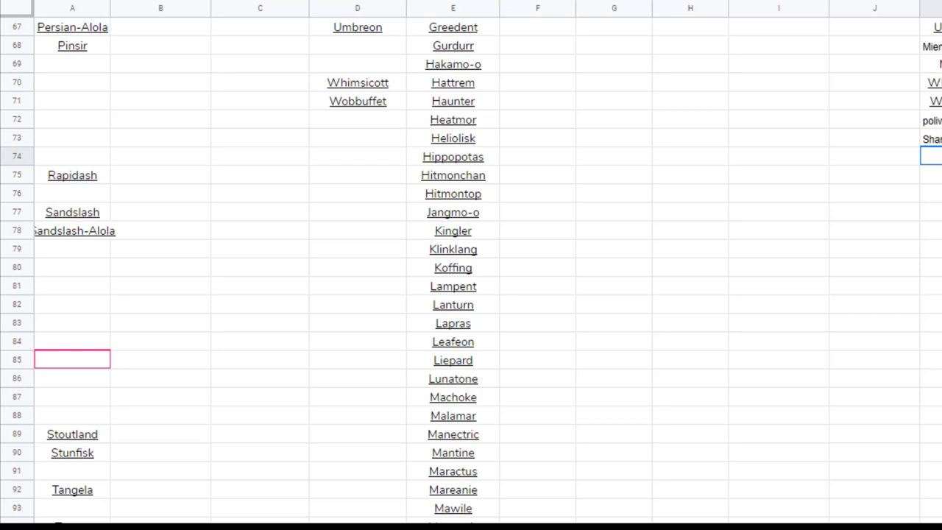
pyautogui.write('Tauros')
pyautogui.press('Return')
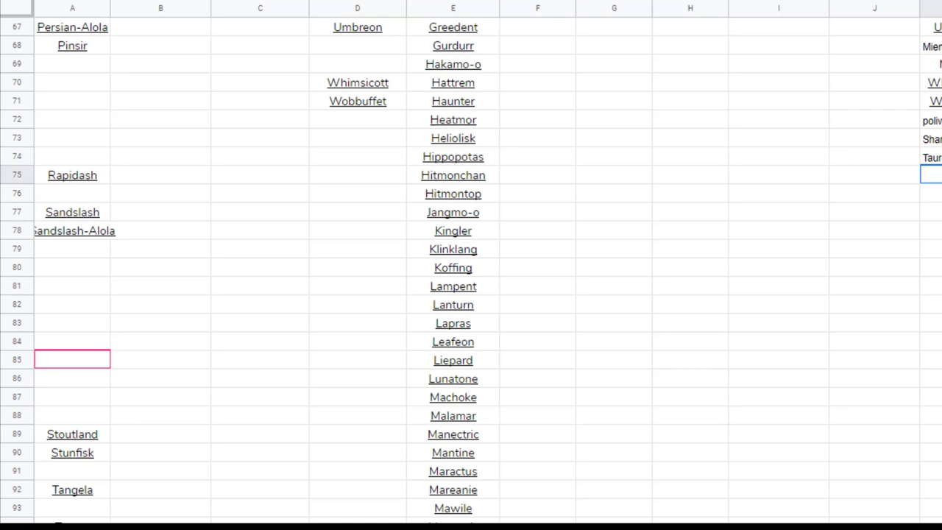
pyautogui.write('Tent')
pyautogui.press('Return')
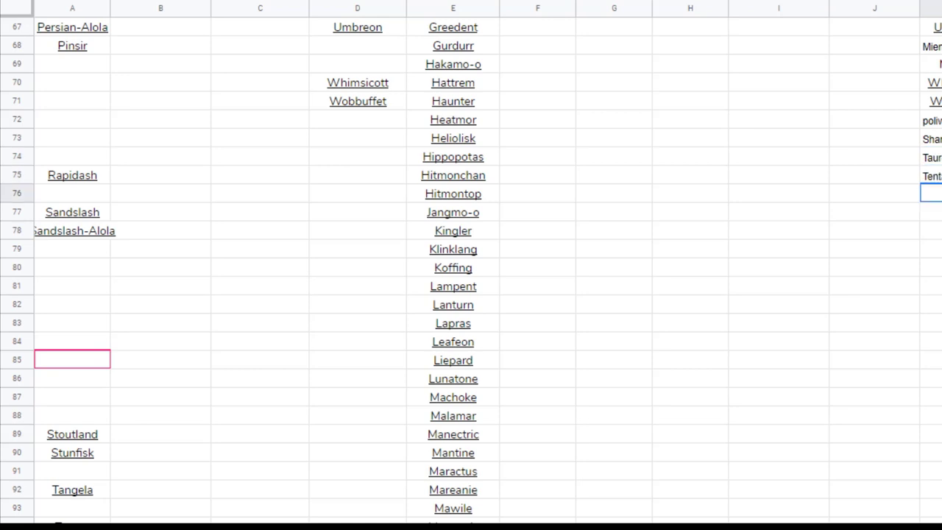
# Step: Enter Virizion in cell K76, below Tentacruel in the new B Tier list
pyautogui.write('Ta')
pyautogui.press('BackSpace')
pyautogui.press('BackSpace')
pyautogui.press('BackSpace')
pyautogui.write('Viriz')
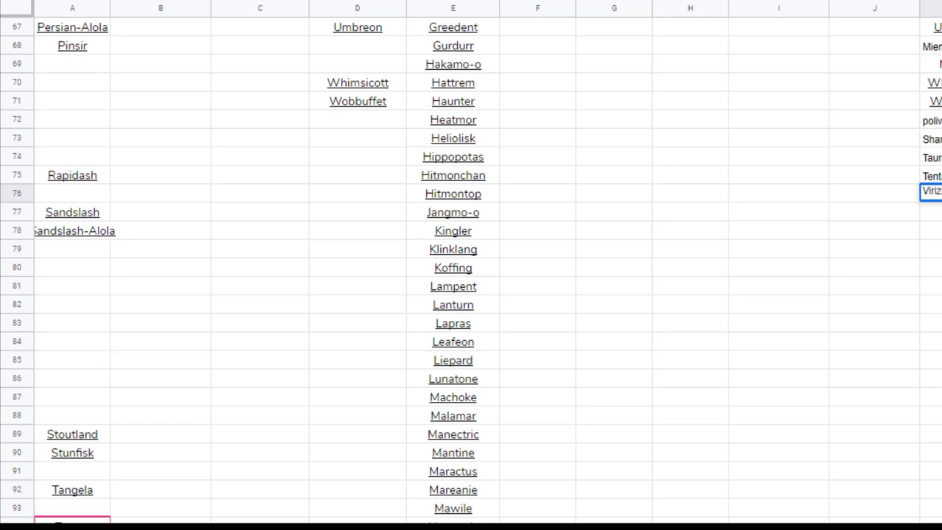
pyautogui.press('Return')
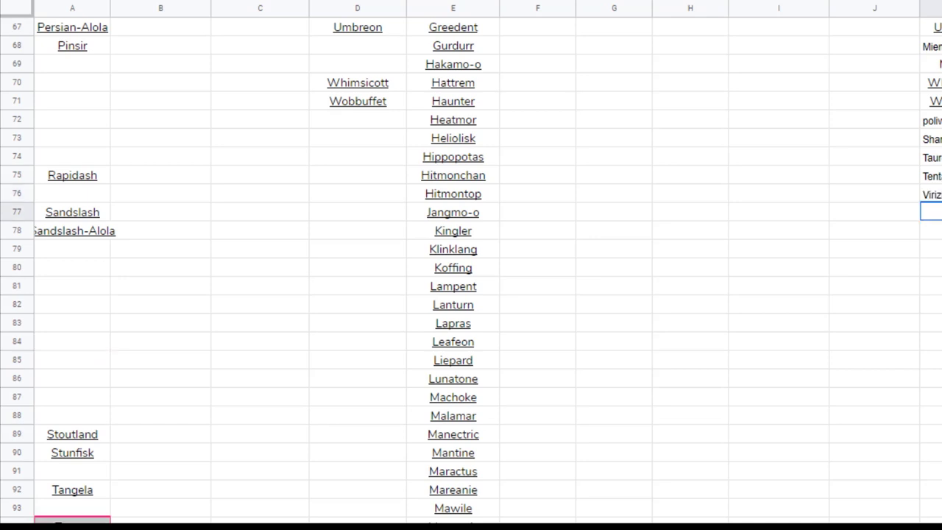
pyautogui.scroll(-3, 635, 414)
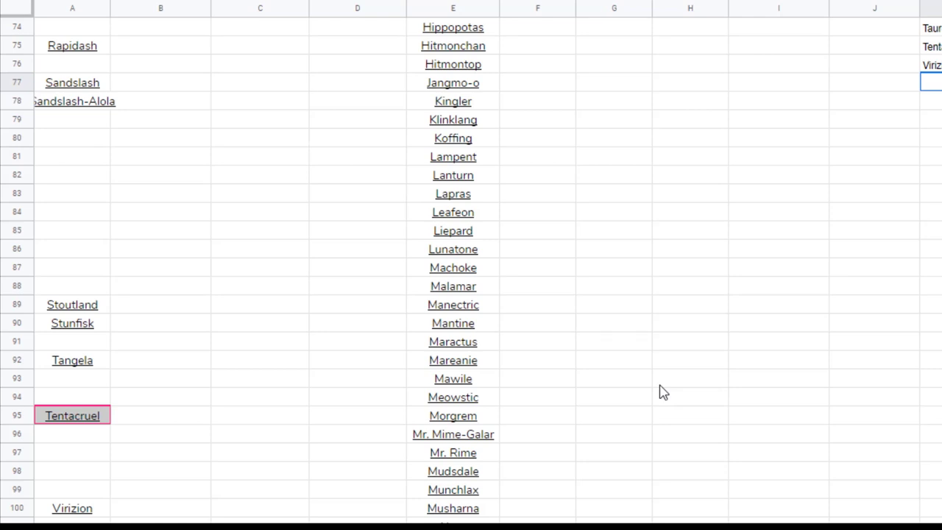
# Step: Remove Torkoal from cell K63 in the new B Tier list
pyautogui.scroll(2, 660, 392)
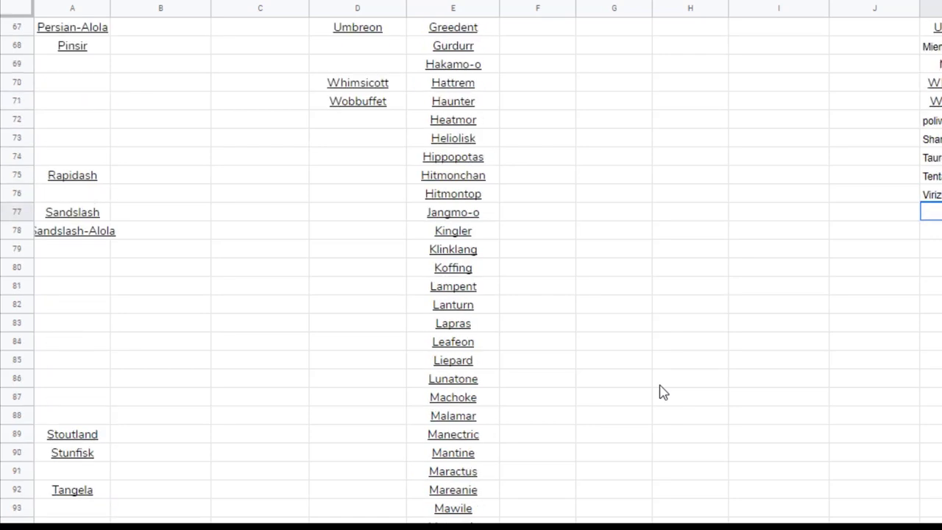
pyautogui.scroll(6, 660, 393)
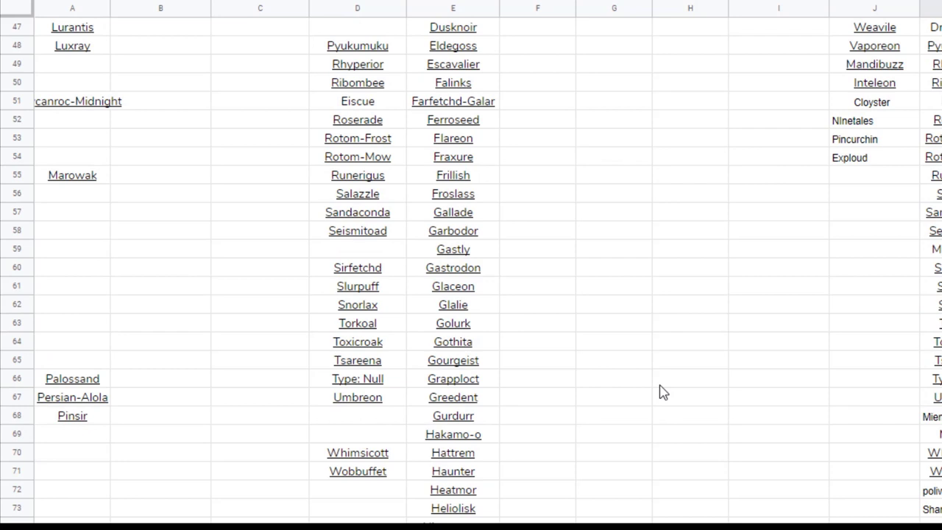
pyautogui.click(931, 322)
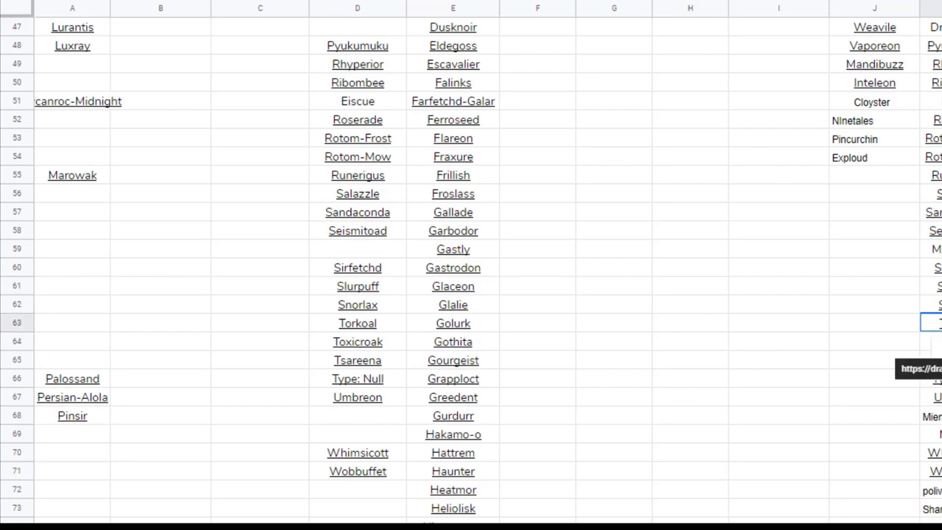
pyautogui.scroll(3, 618, 313)
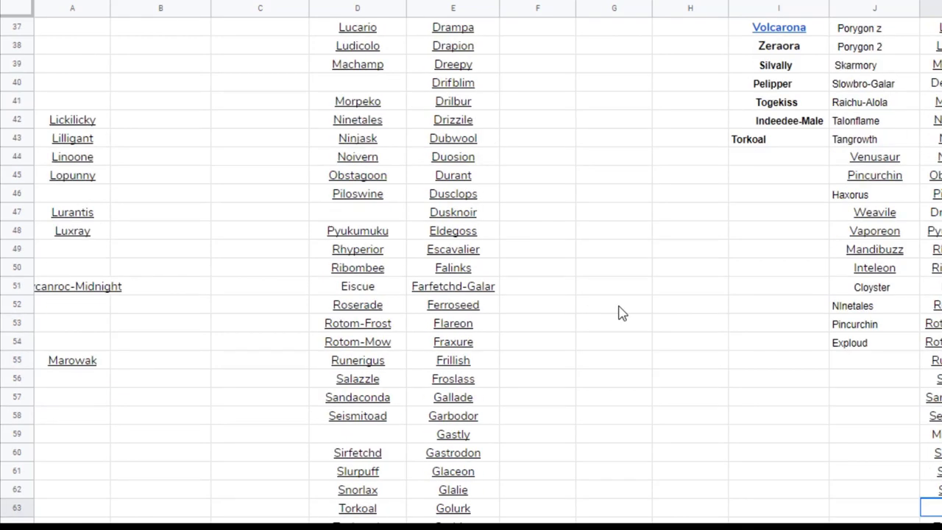
# Step: Add Zoroark to the end of the new B Tier list in cell K77
pyautogui.scroll(1, 618, 313)
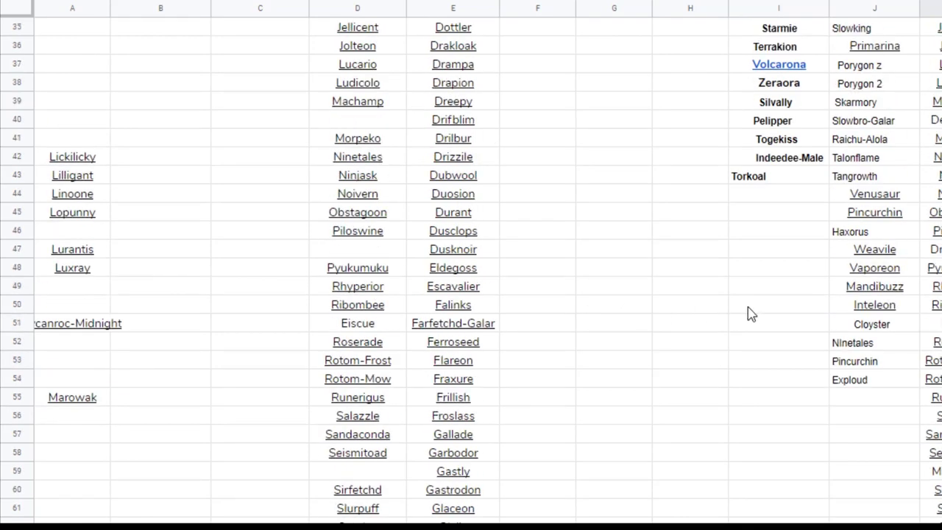
pyautogui.scroll(10, 750, 313)
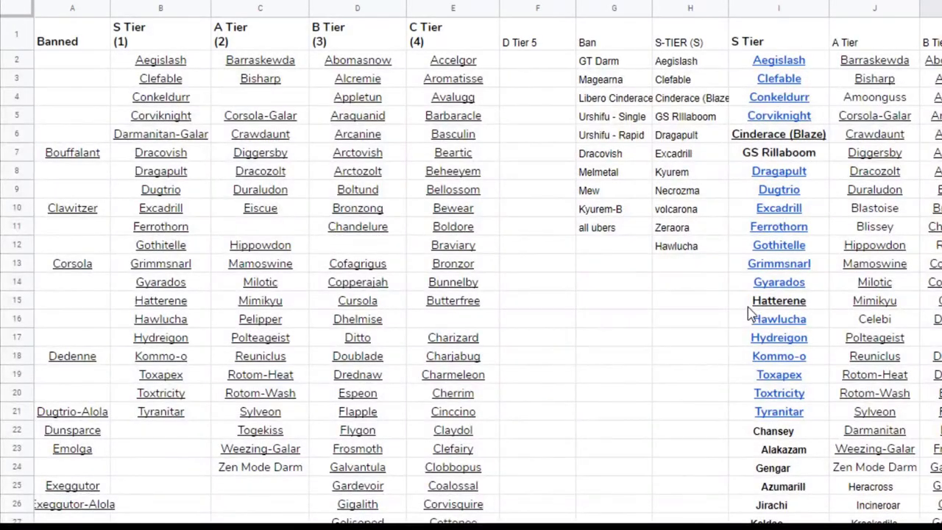
pyautogui.click(769, 46)
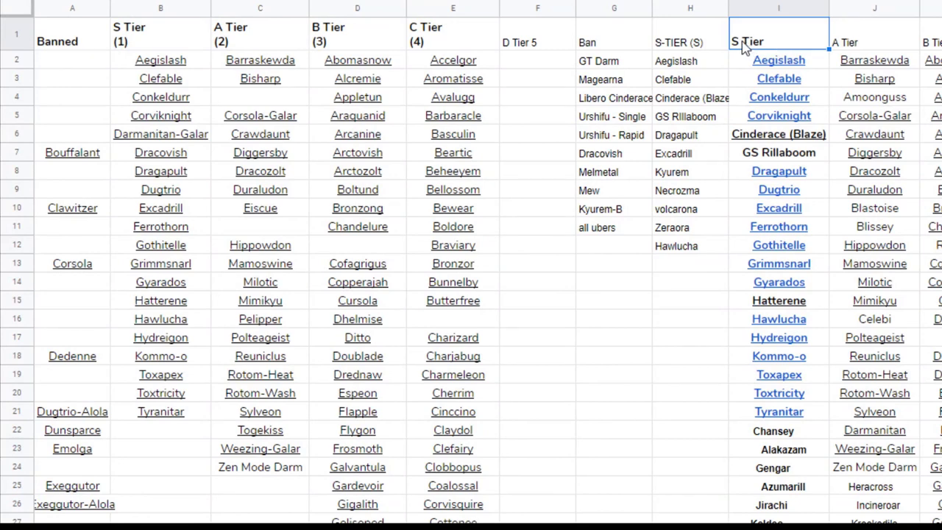
pyautogui.click(698, 45)
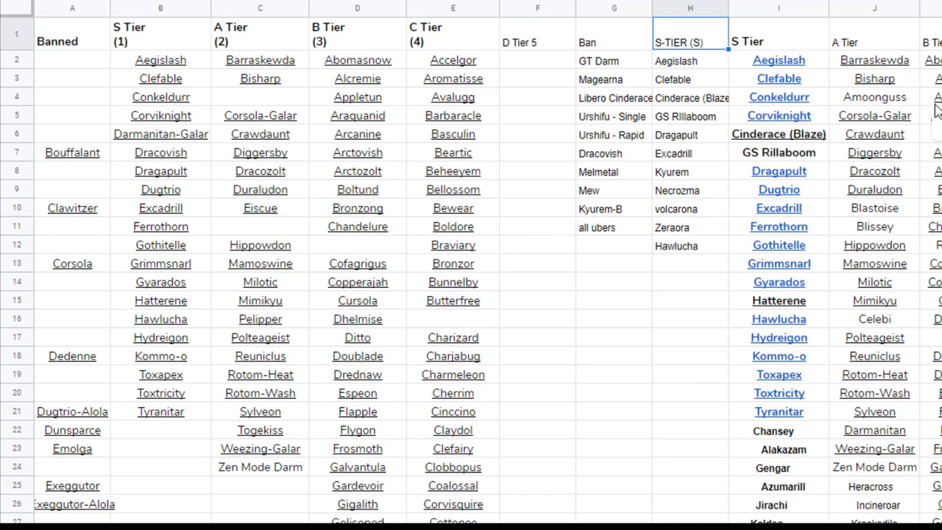
pyautogui.scroll(-15, 936, 111)
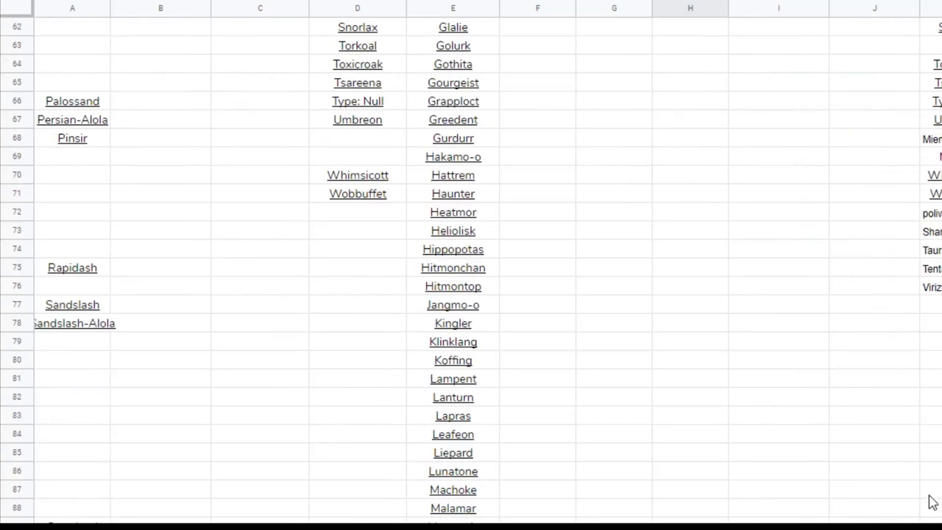
pyautogui.click(932, 306)
pyautogui.write('Zoroark')
pyautogui.press('Return')
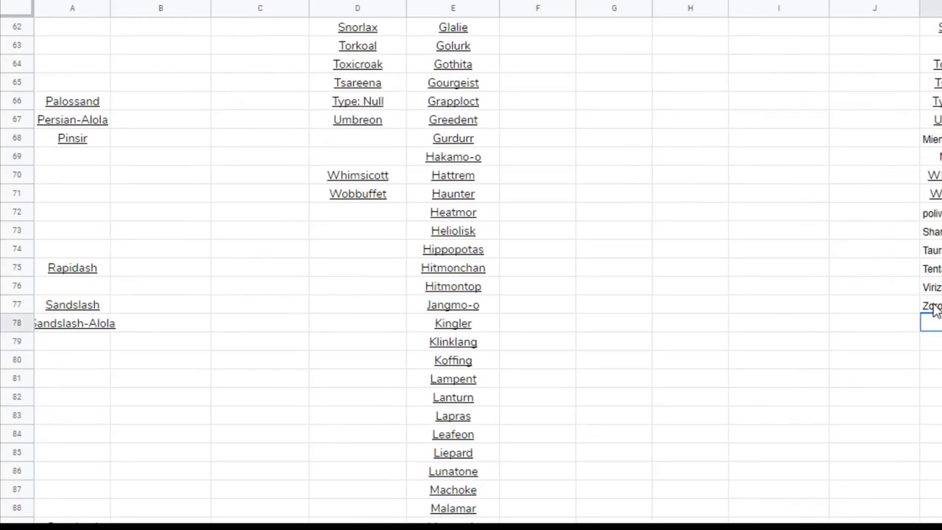
# Step: Review the remaining entries in the Banned column and the tier lists from row 108 up to the headings
pyautogui.scroll(-7, 284, 452)
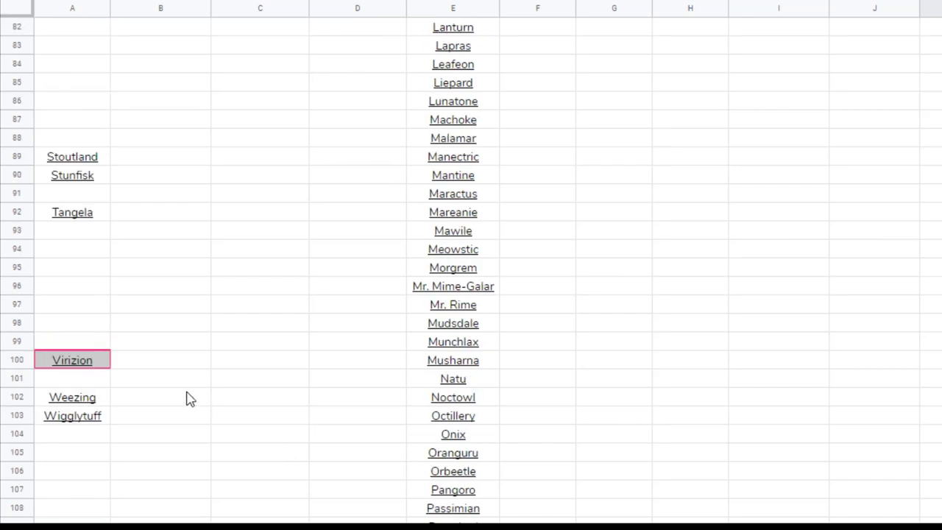
pyautogui.click(131, 360)
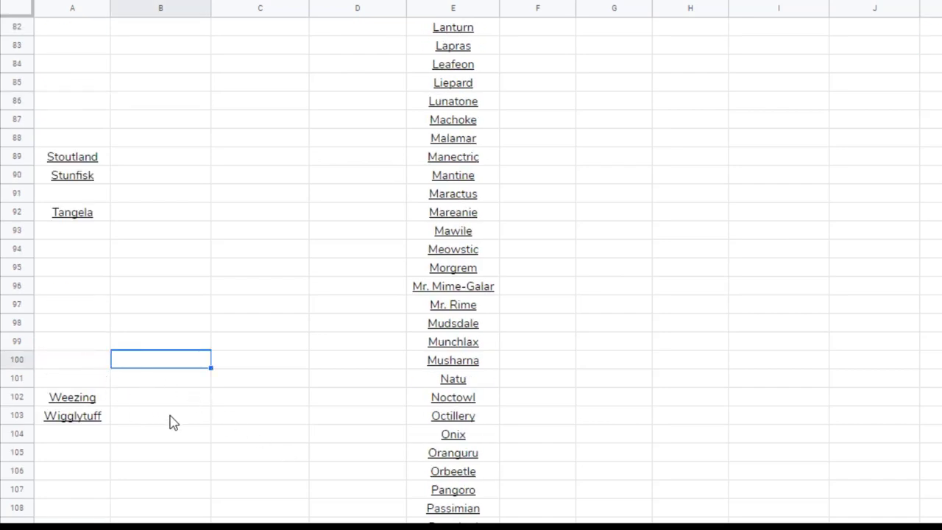
pyautogui.scroll(20, 169, 422)
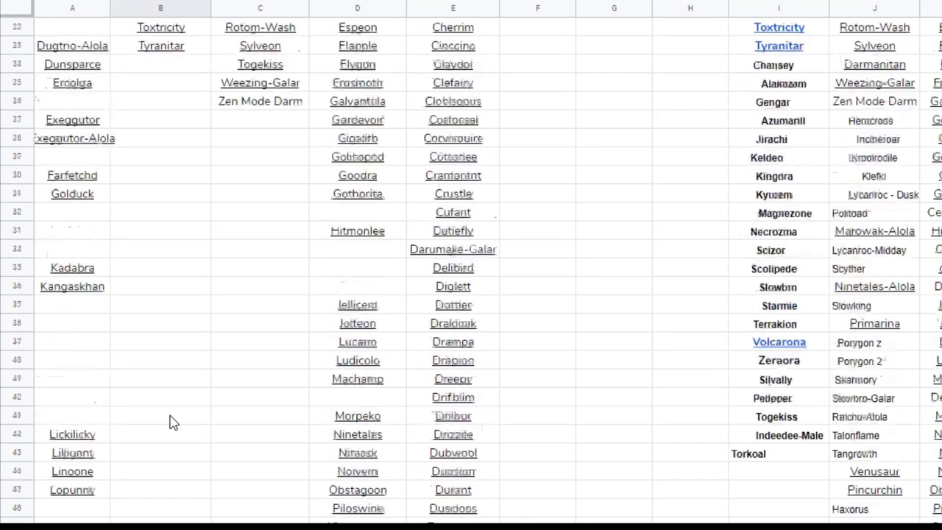
pyautogui.scroll(3, 170, 422)
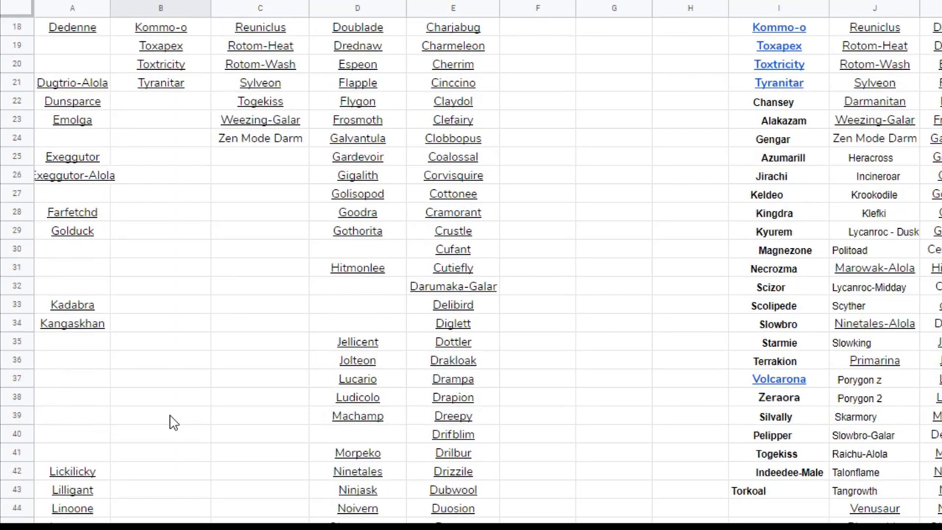
pyautogui.scroll(3, 169, 421)
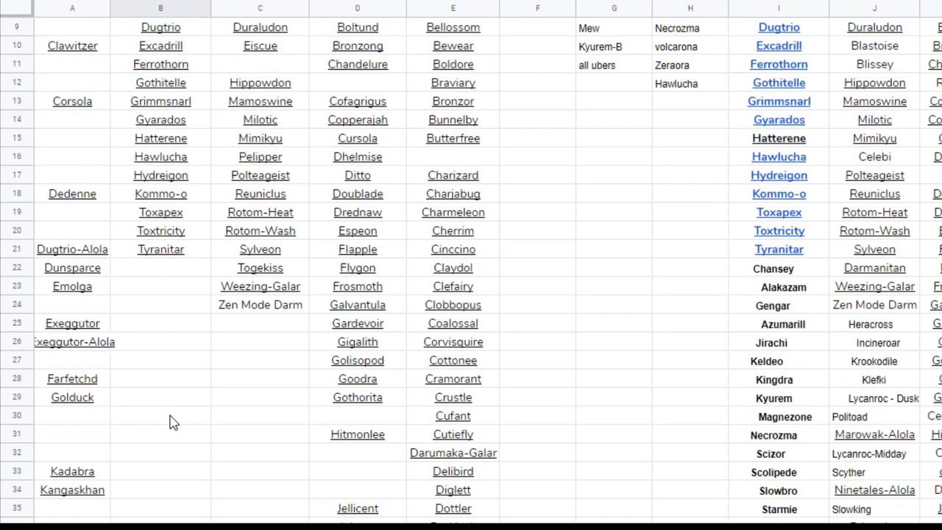
pyautogui.scroll(2, 169, 421)
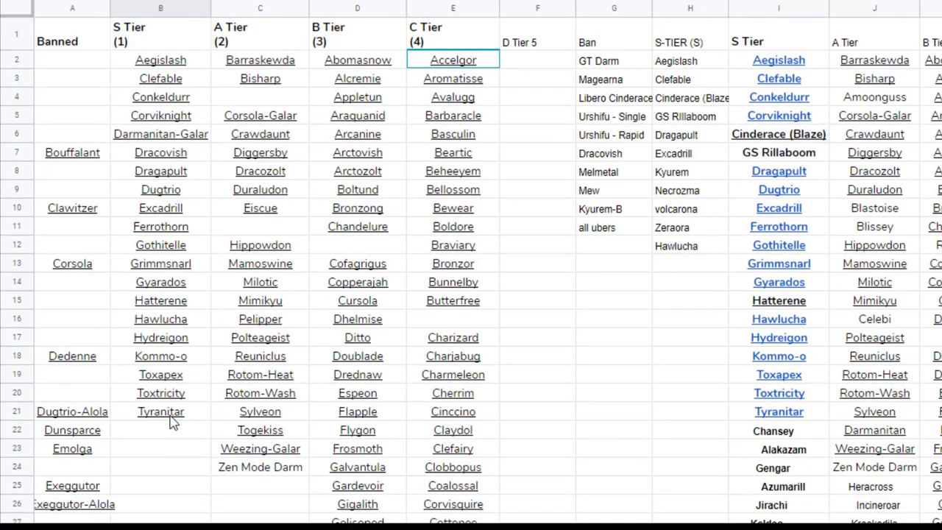
pyautogui.press('Right')
pyautogui.press('Down')
pyautogui.press('Down')
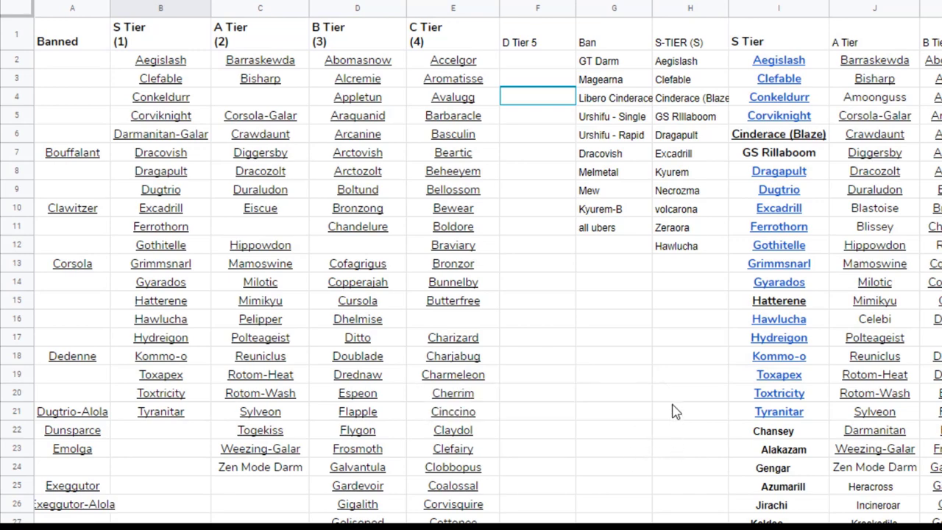
pyautogui.scroll(-10, 675, 411)
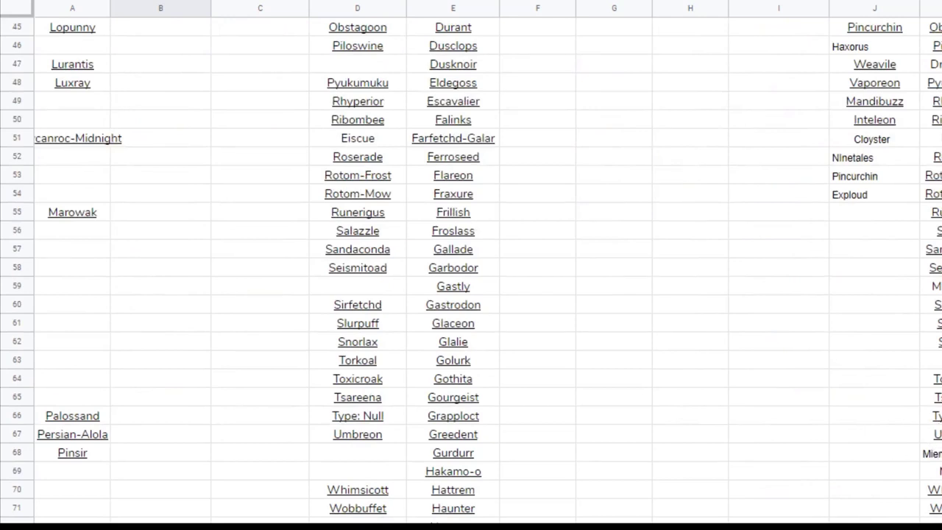
pyautogui.click(931, 359)
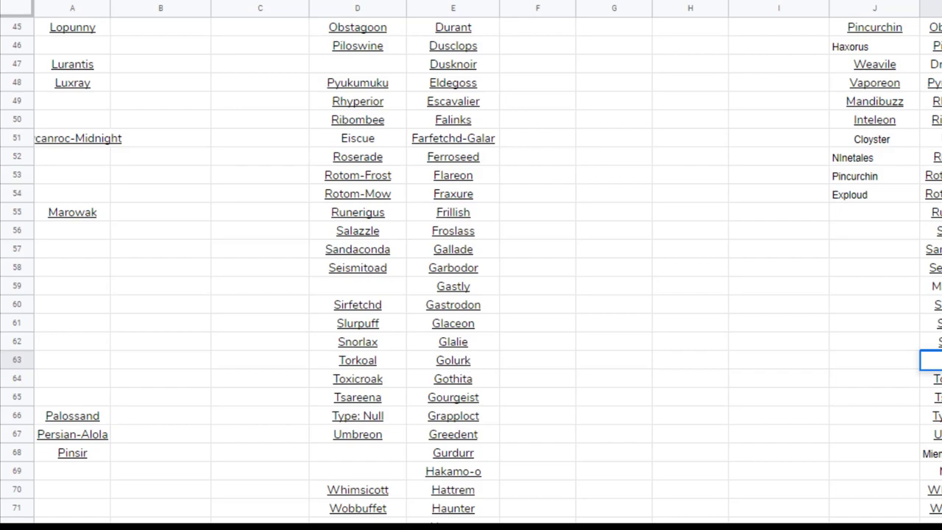
pyautogui.scroll(15, 471, 265)
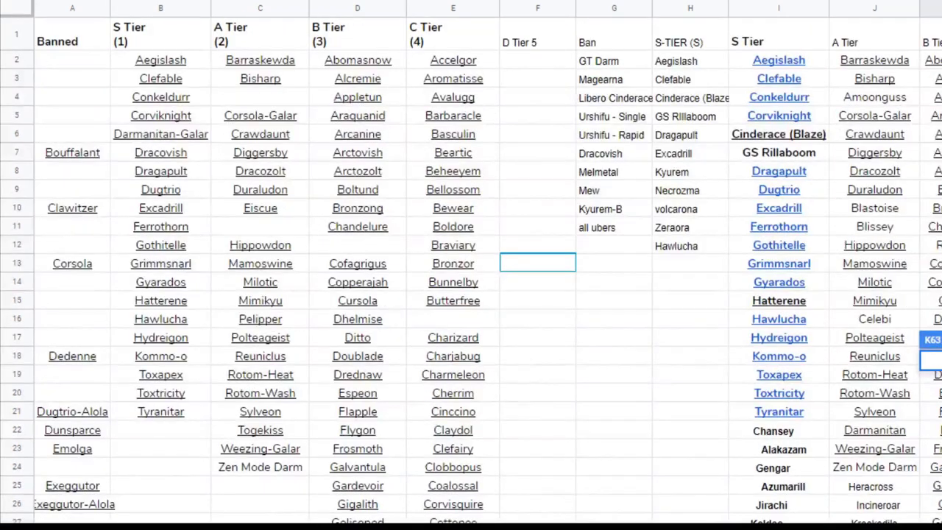
pyautogui.scroll(-10, 471, 265)
pyautogui.scroll(-6, 471, 265)
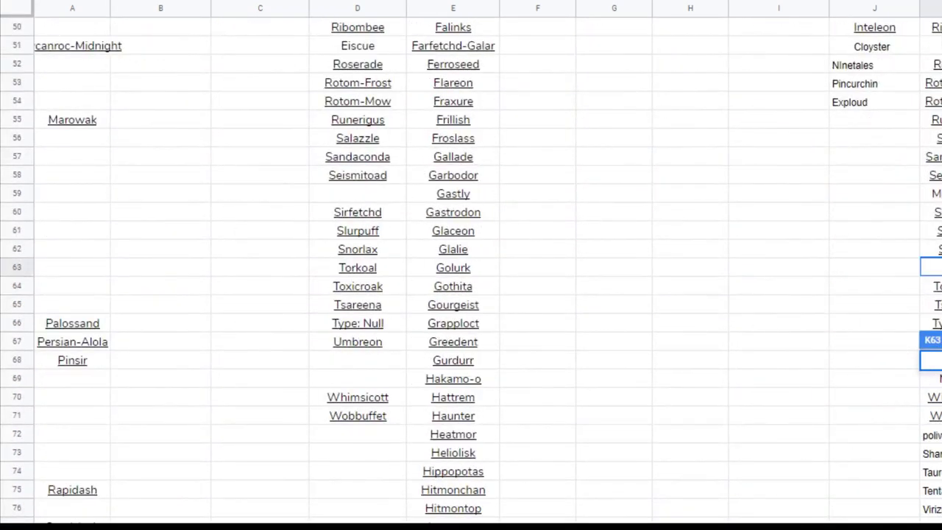
pyautogui.press('Escape')
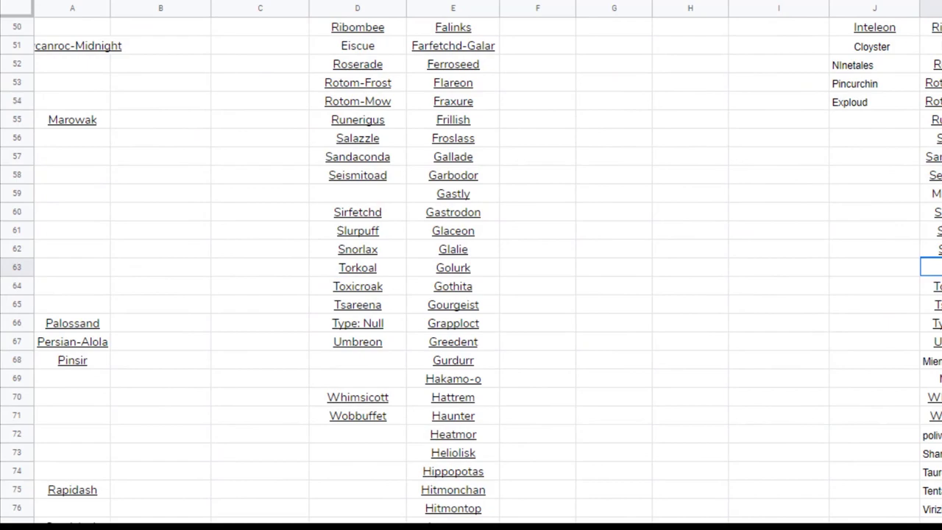
# Step: Examine the new S Tier and A Tier lists against the original tier columns from the headings down to row 56
pyautogui.scroll(17, 699, 321)
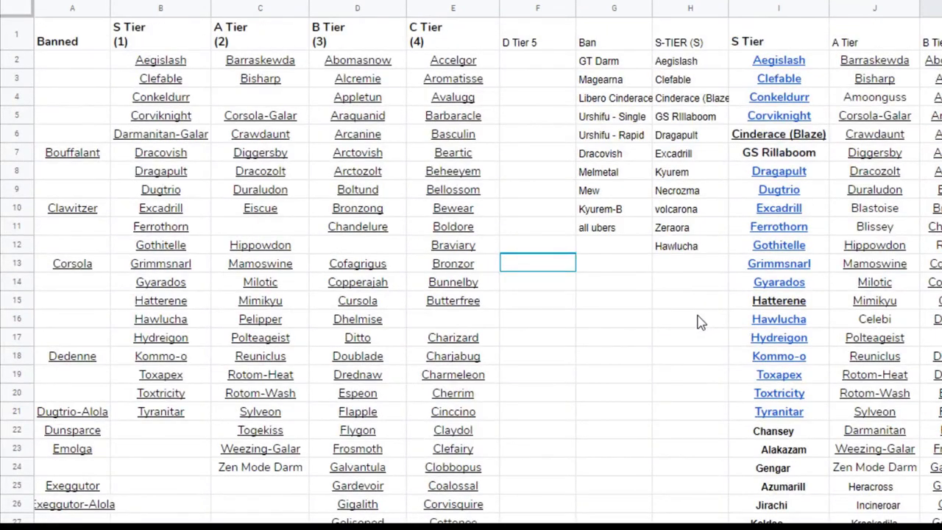
pyautogui.scroll(-4, 699, 322)
pyautogui.scroll(-4, 699, 322)
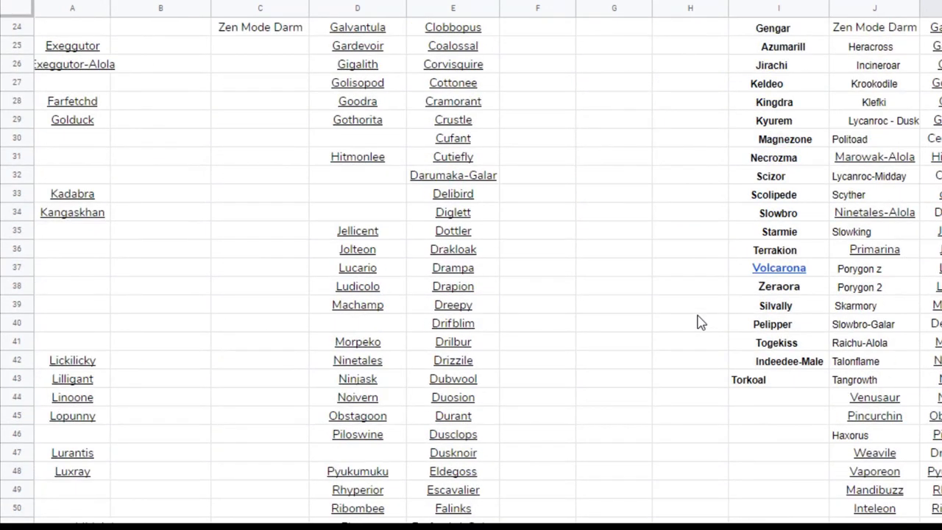
pyautogui.scroll(8, 699, 321)
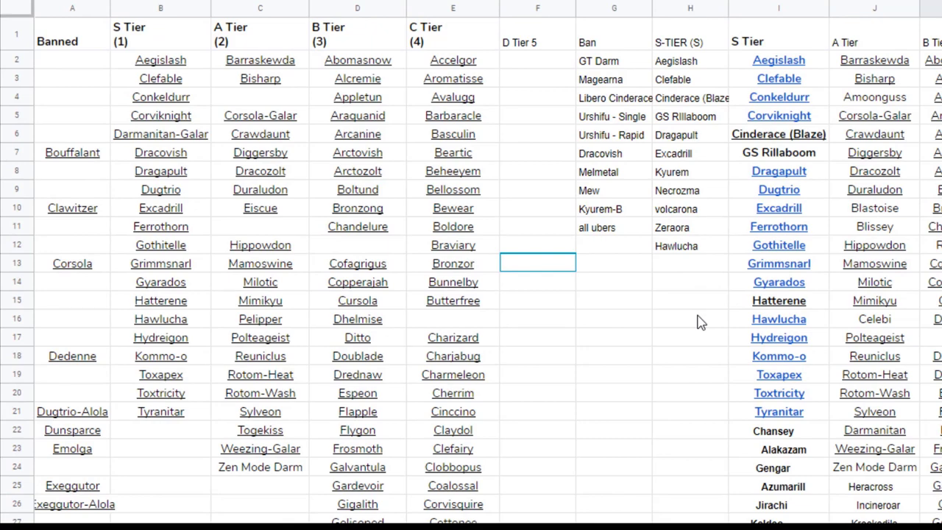
pyautogui.scroll(-10, 699, 321)
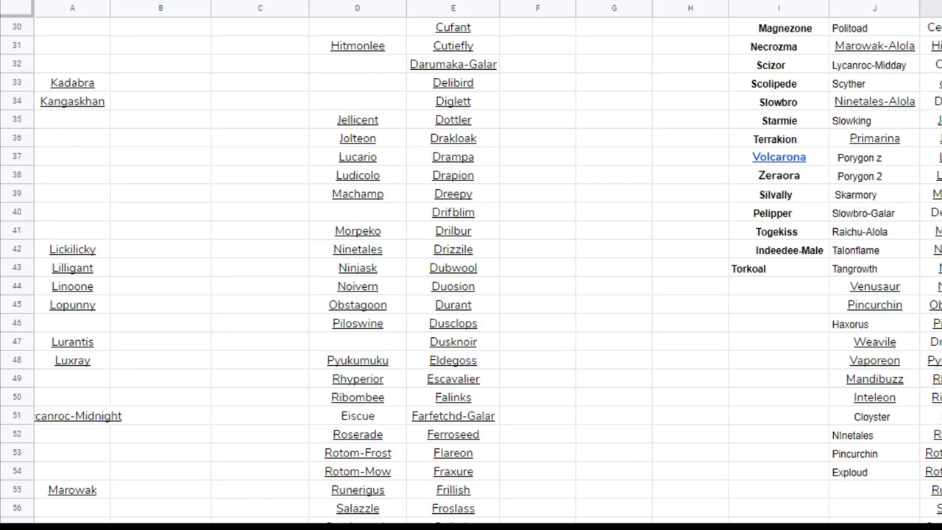
pyautogui.scroll(3, 503, 407)
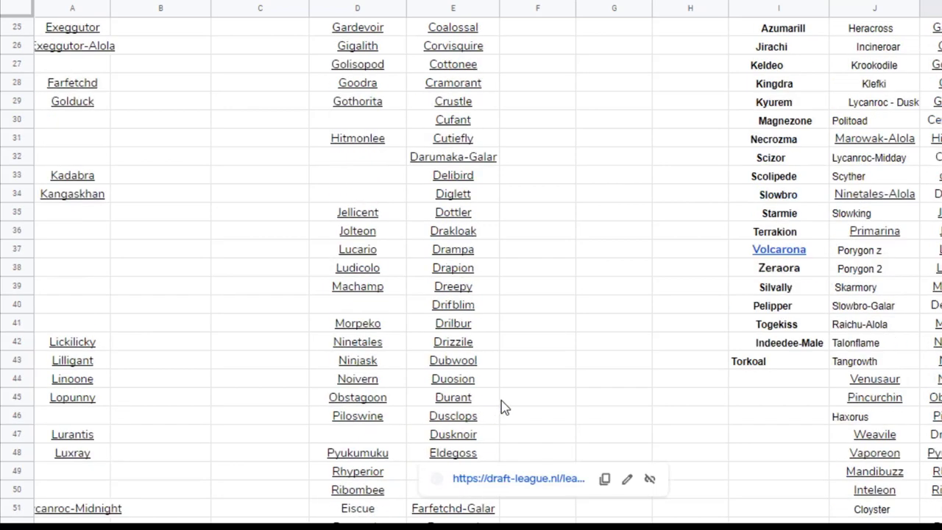
pyautogui.scroll(3, 504, 406)
pyautogui.scroll(4, 503, 405)
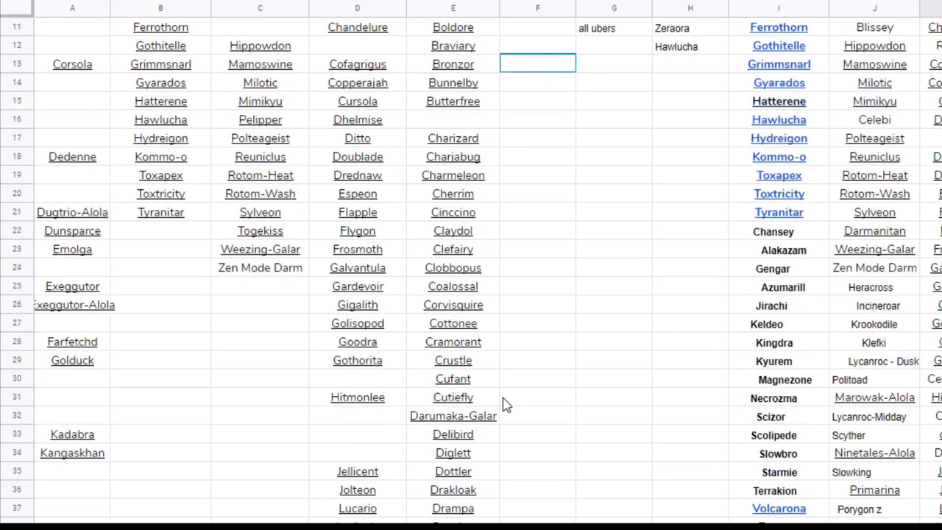
pyautogui.scroll(4, 503, 404)
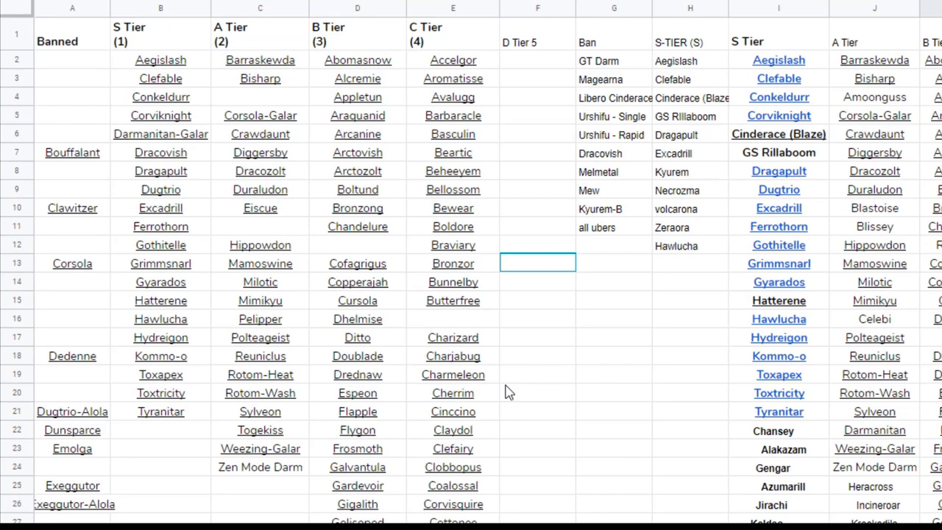
# Step: Remove Ninetales from cell K42 in the new B Tier list
pyautogui.scroll(-3, 508, 392)
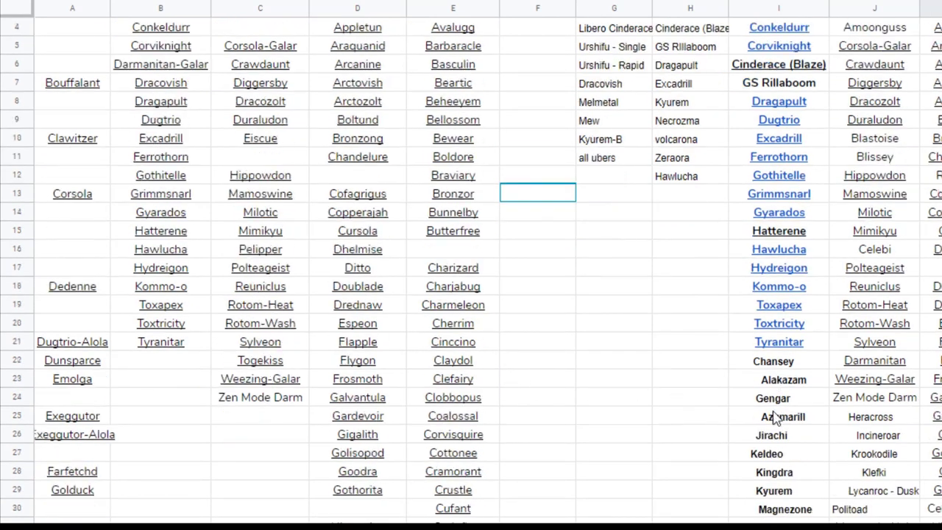
pyautogui.scroll(-2, 721, 416)
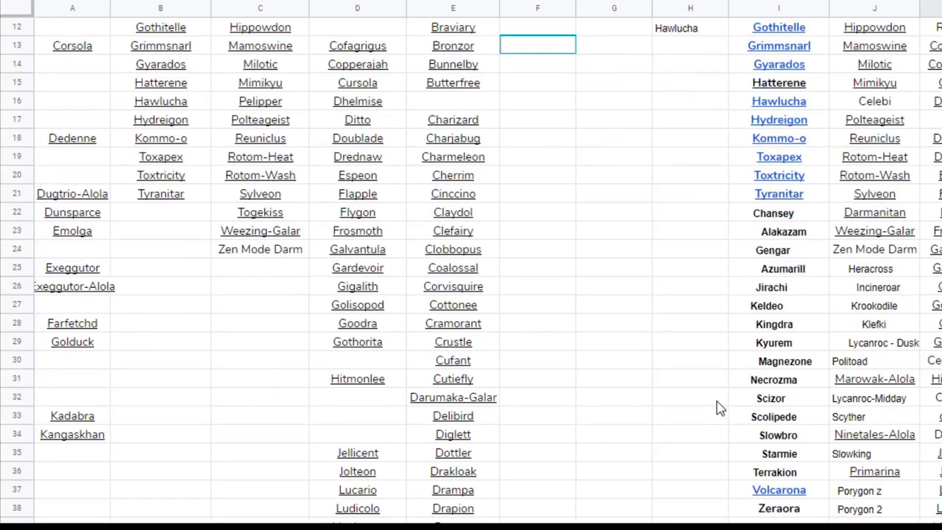
pyautogui.scroll(-2, 719, 409)
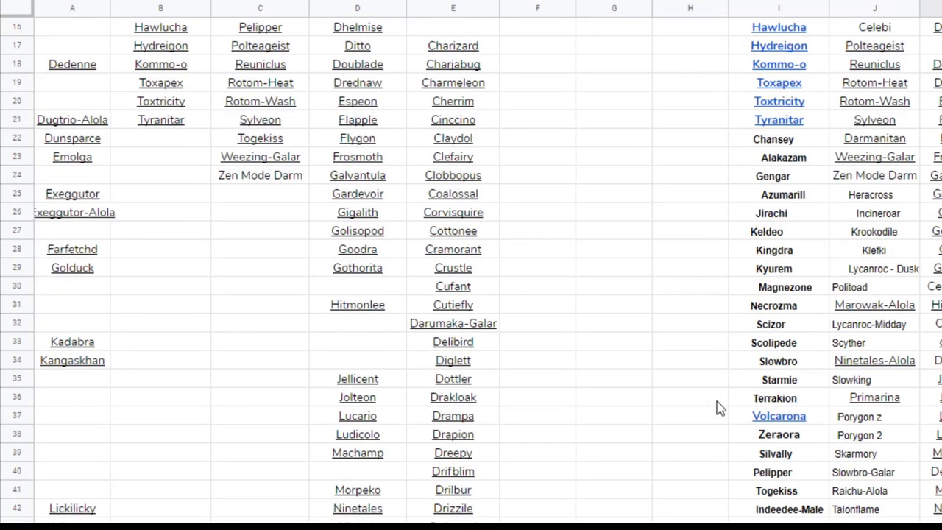
pyautogui.scroll(-2, 720, 408)
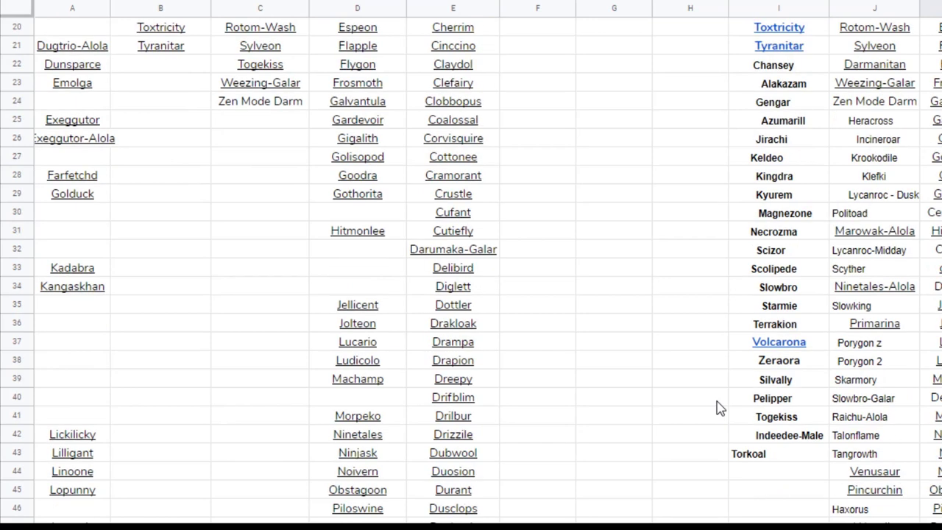
pyautogui.click(933, 435)
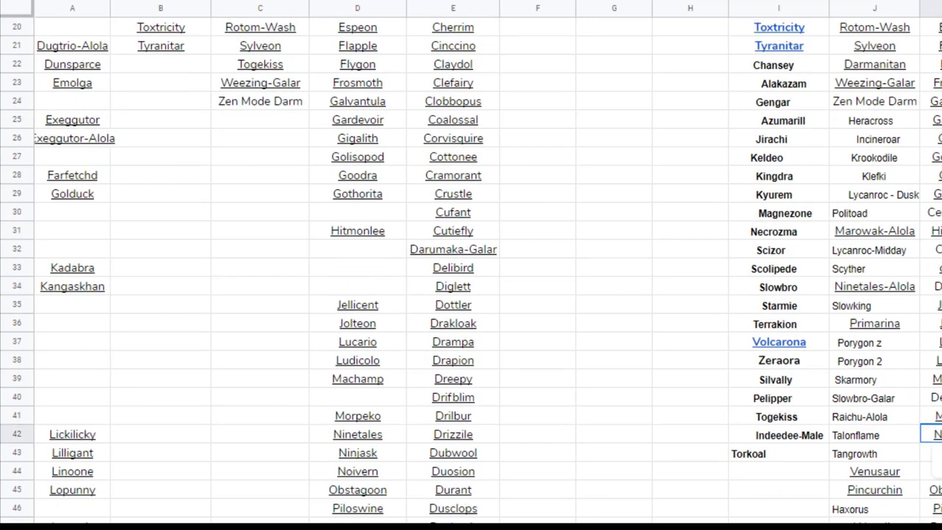
pyautogui.press('Delete')
pyautogui.scroll(-3, 471, 273)
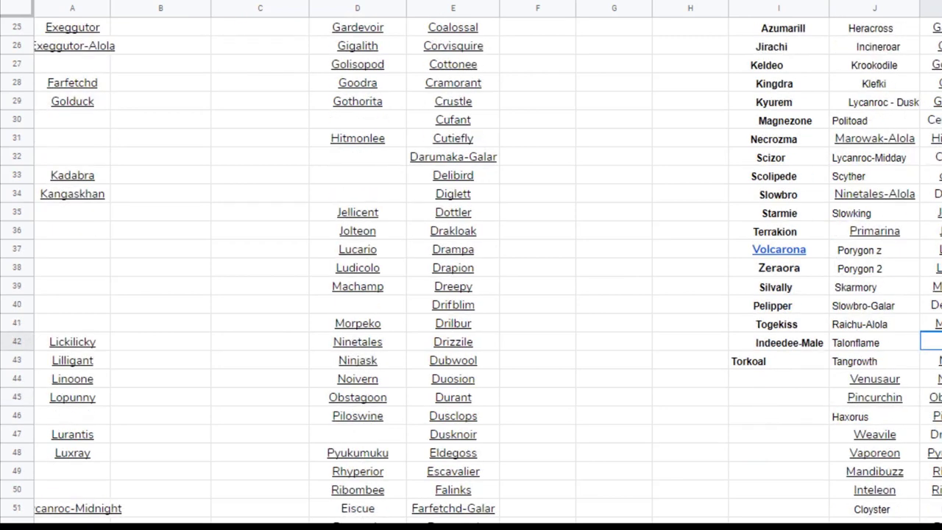
# Step: Compare the original tier columns with the new S Tier and A Tier lists from the headings down to row 66
pyautogui.scroll(-3, 471, 273)
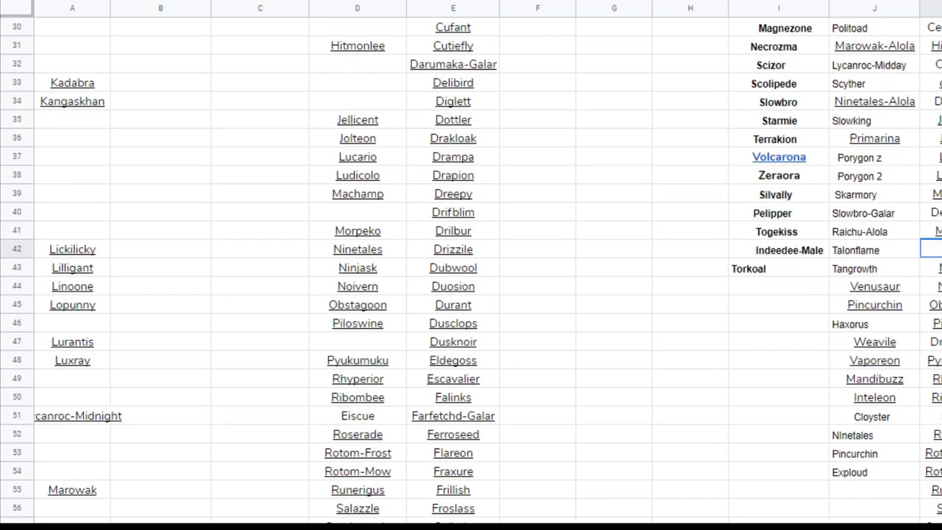
pyautogui.scroll(-1, 471, 273)
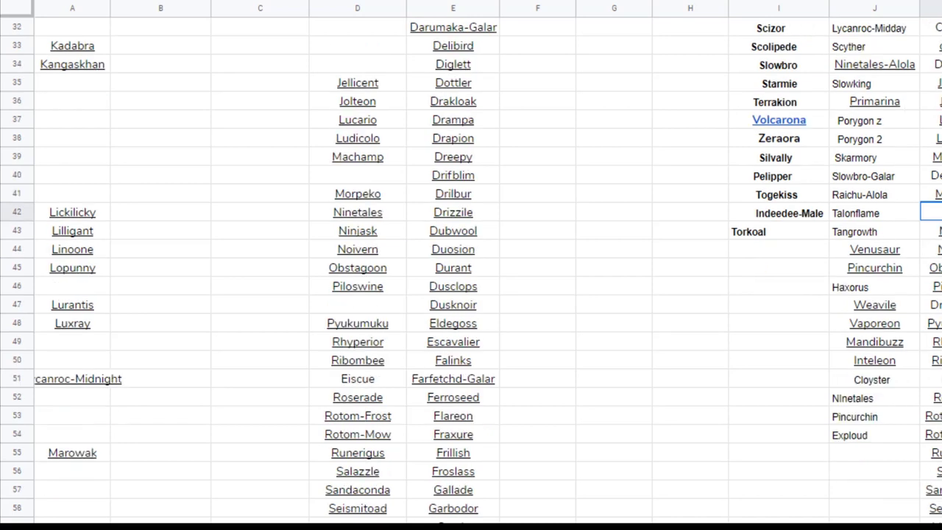
pyautogui.scroll(-2, 471, 273)
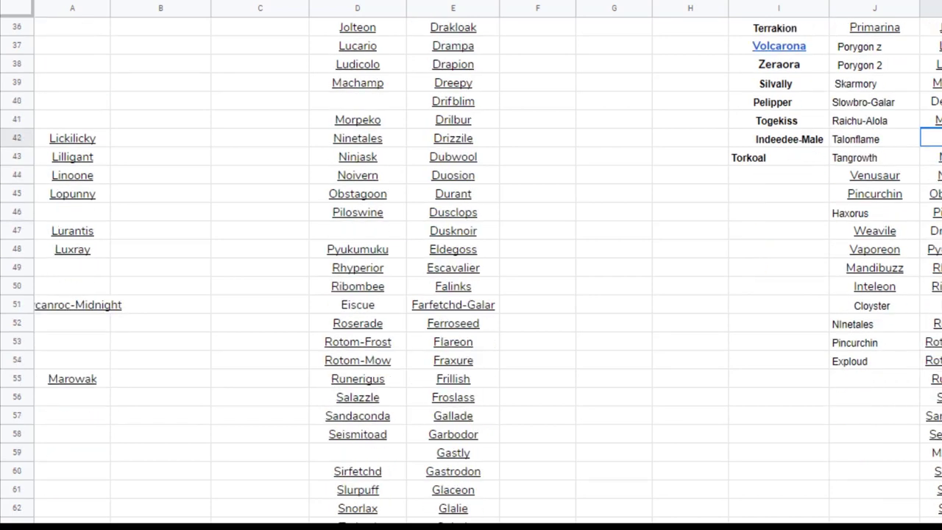
pyautogui.scroll(-2, 471, 273)
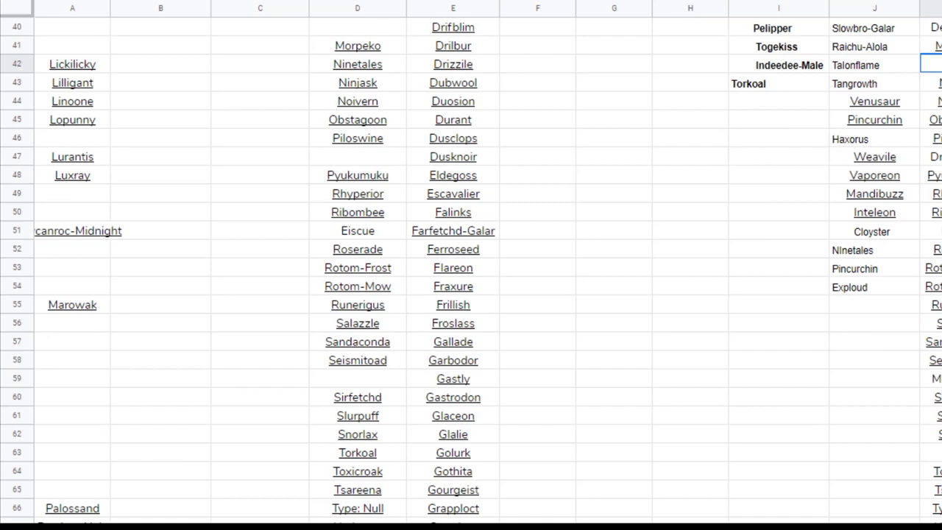
pyautogui.scroll(20, 471, 273)
pyautogui.click(537, 262)
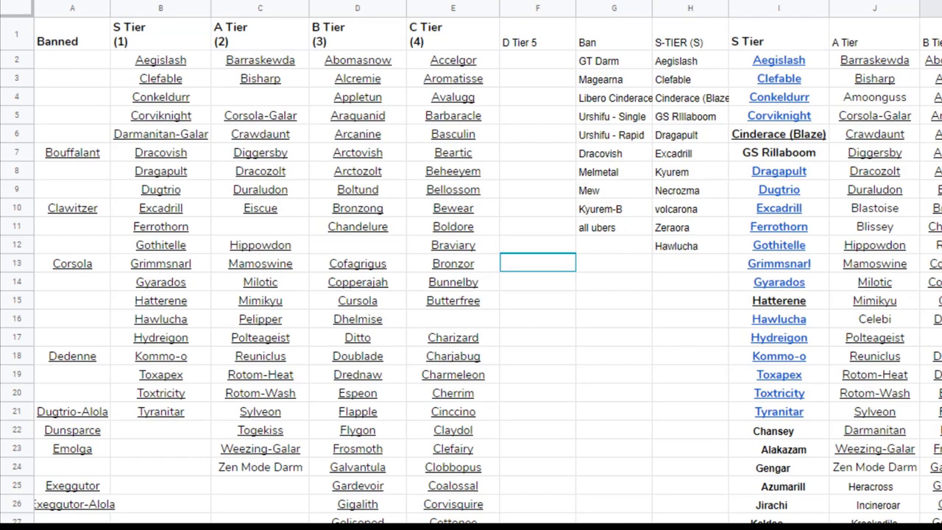
pyautogui.scroll(-3, 470, 265)
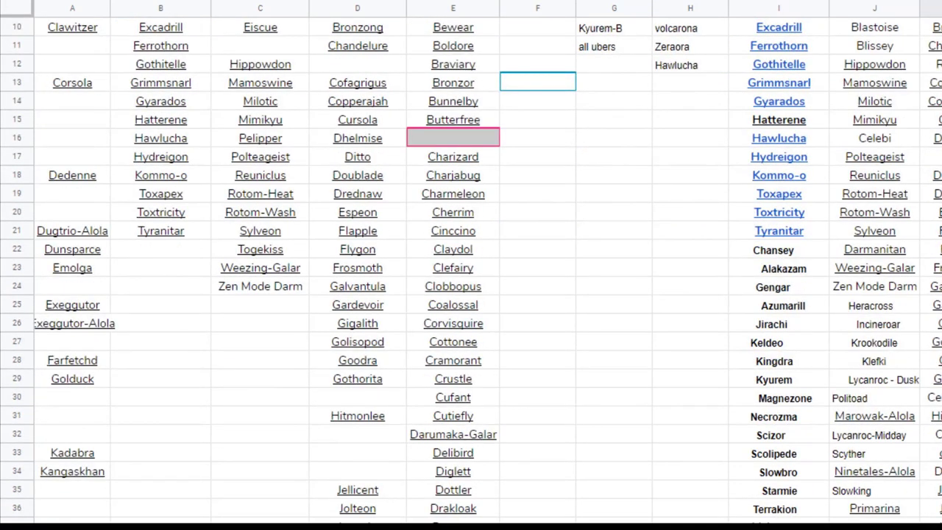
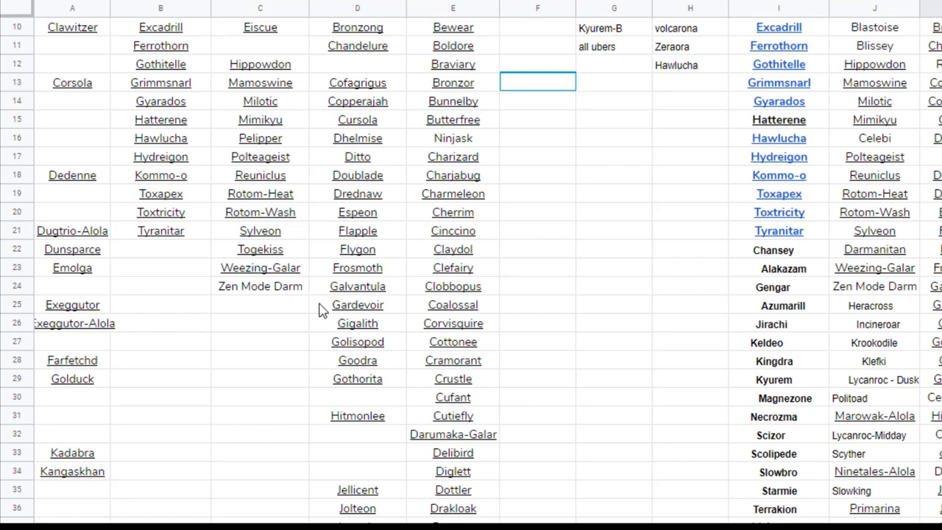
pyautogui.moveTo(373, 326)
# Step: Copy all C Tier entries from Accelgor in E2 through Zweilous in E165
pyautogui.scroll(3, 280, 399)
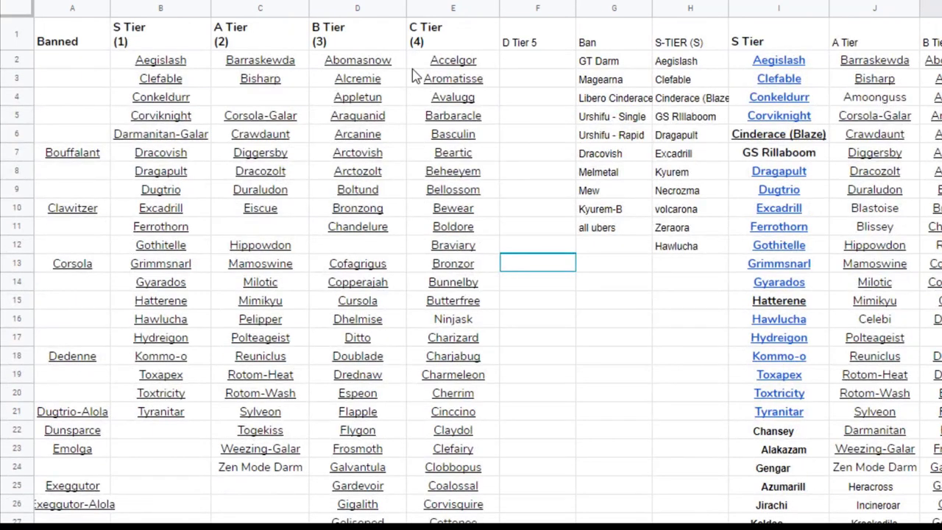
pyautogui.moveTo(456, 71)
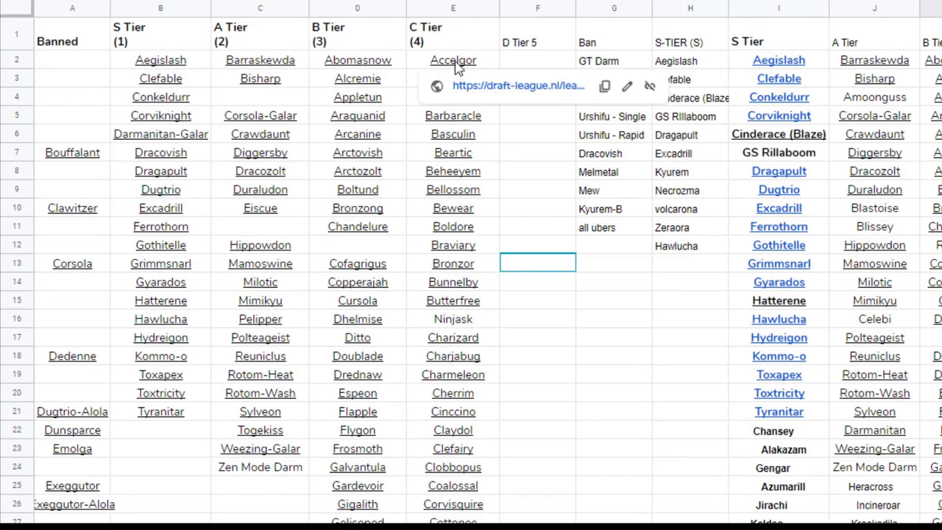
pyautogui.moveTo(456, 61); pyautogui.dragTo(465, 223)
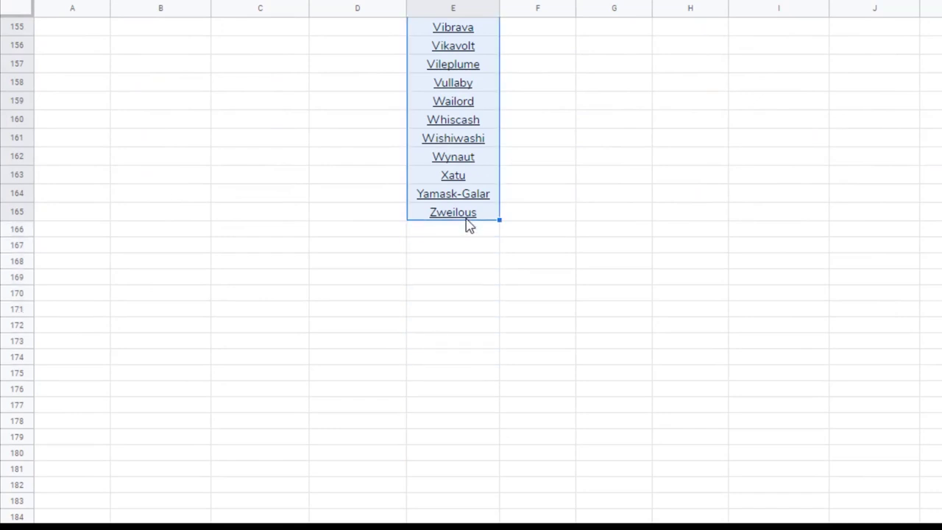
pyautogui.hotkey('ctrl', 'c')
pyautogui.scroll(15, 465, 222)
pyautogui.scroll(20, 465, 223)
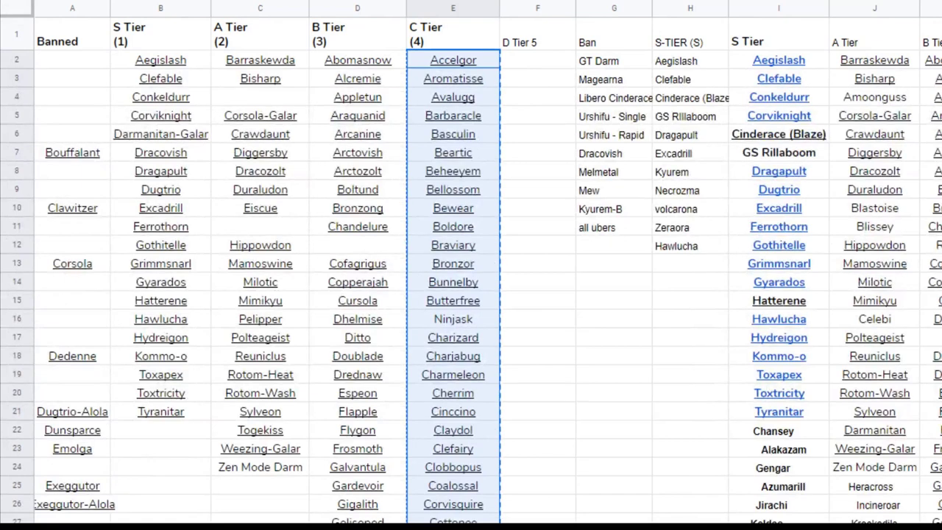
pyautogui.press('Escape')
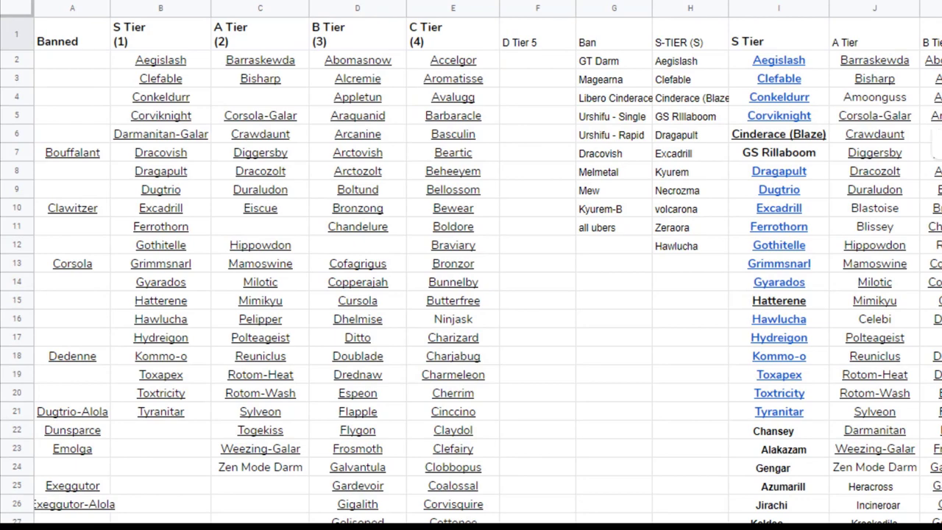
# Step: Fill the empty cell K42 in the new B Tier list with a Pokémon name starting with "A"
pyautogui.scroll(-10, 470, 265)
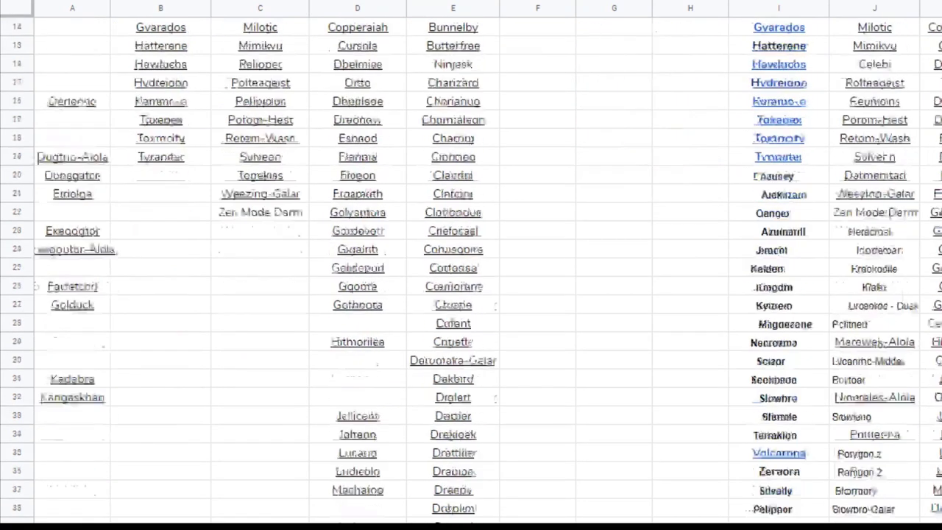
pyautogui.click(930, 120)
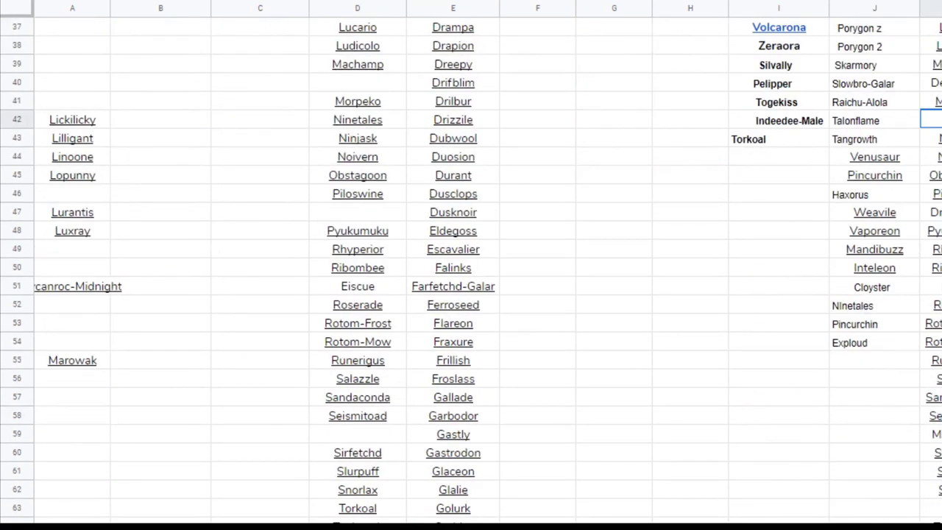
pyautogui.write('A')
pyautogui.press('Return')
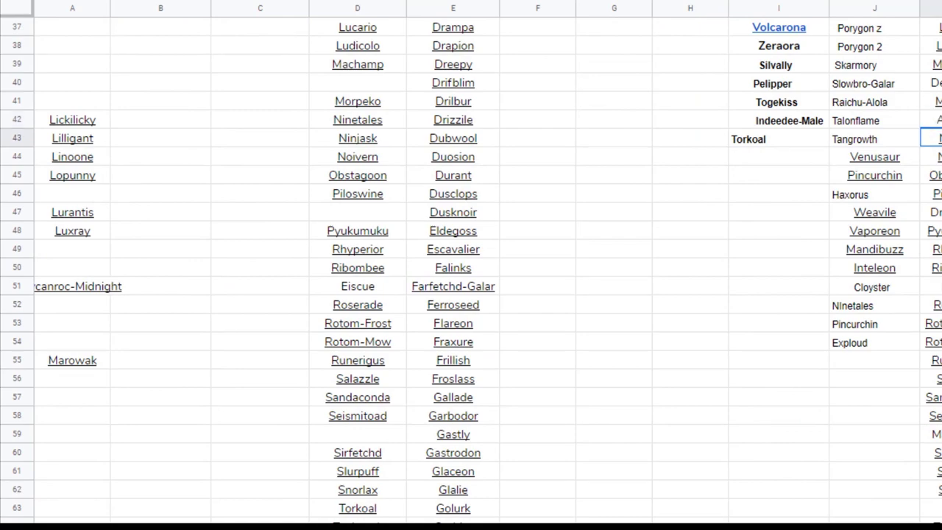
# Step: Fill the empty cell K63 in the new B Tier list with a Pokémon name starting with "Th"
pyautogui.scroll(12, 471, 265)
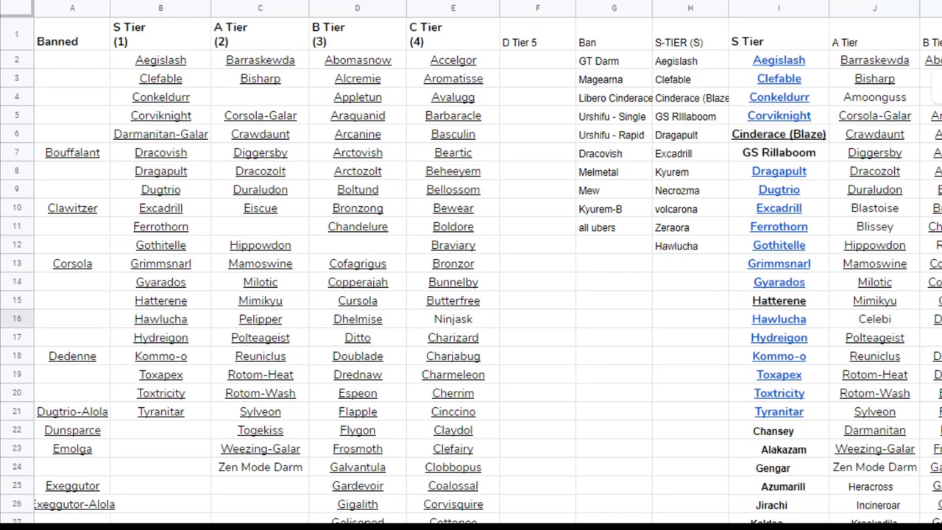
pyautogui.scroll(-15, 471, 265)
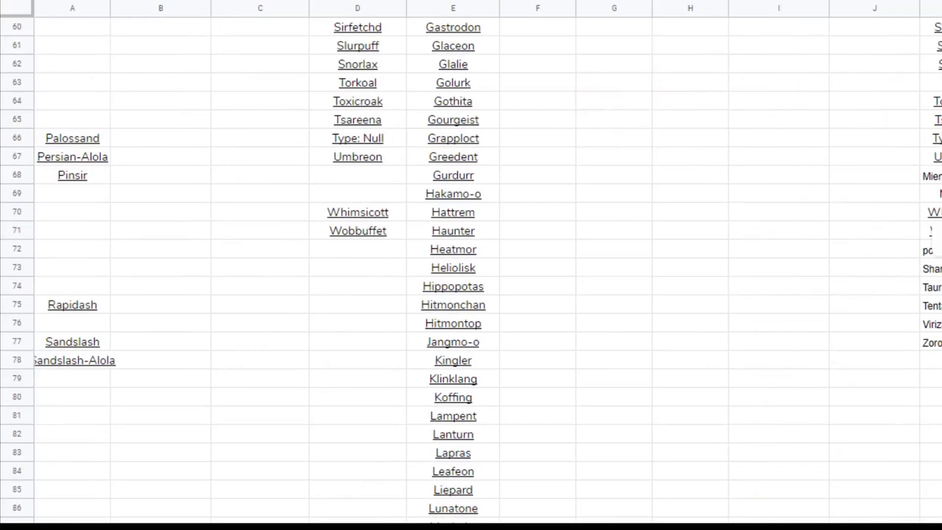
pyautogui.click(930, 82)
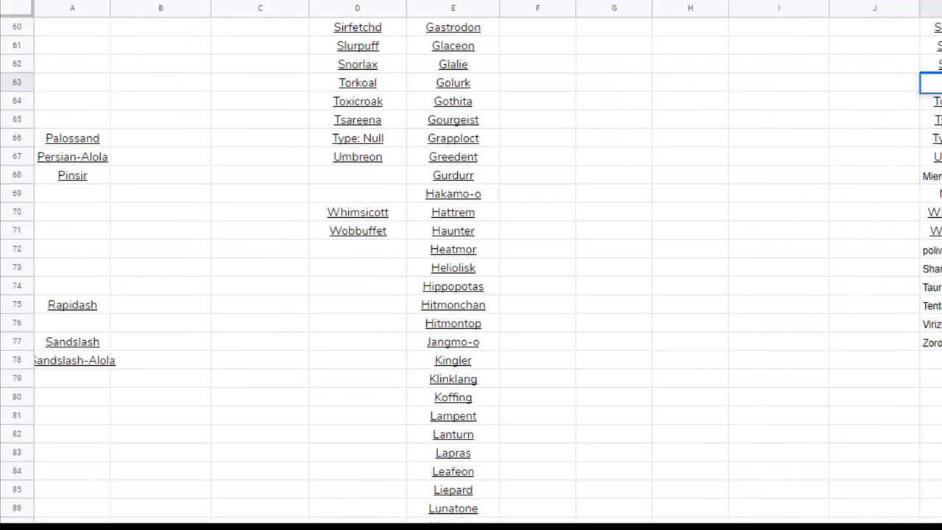
pyautogui.write('Th')
pyautogui.press('Return')
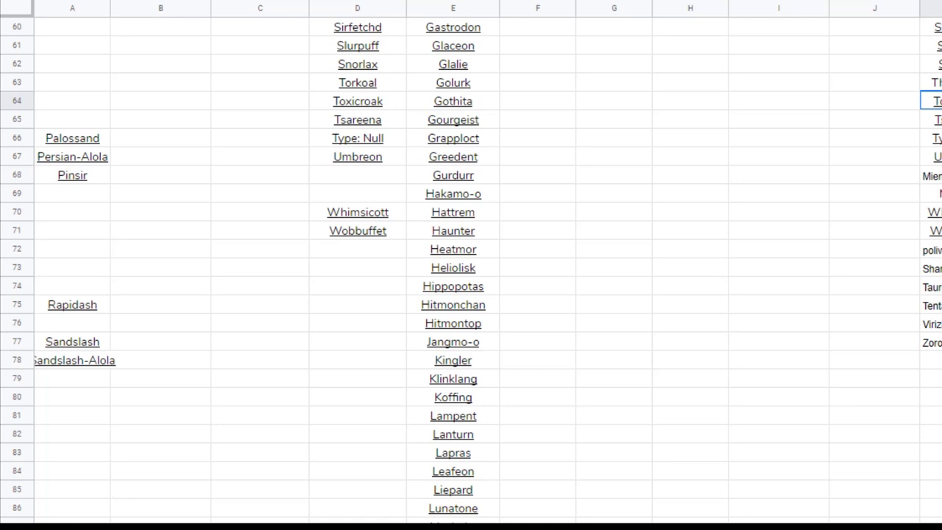
# Step: Examine the C Tier entries from row 62 down to row 161 alongside the remaining Banned entries
pyautogui.scroll(-5, 471, 265)
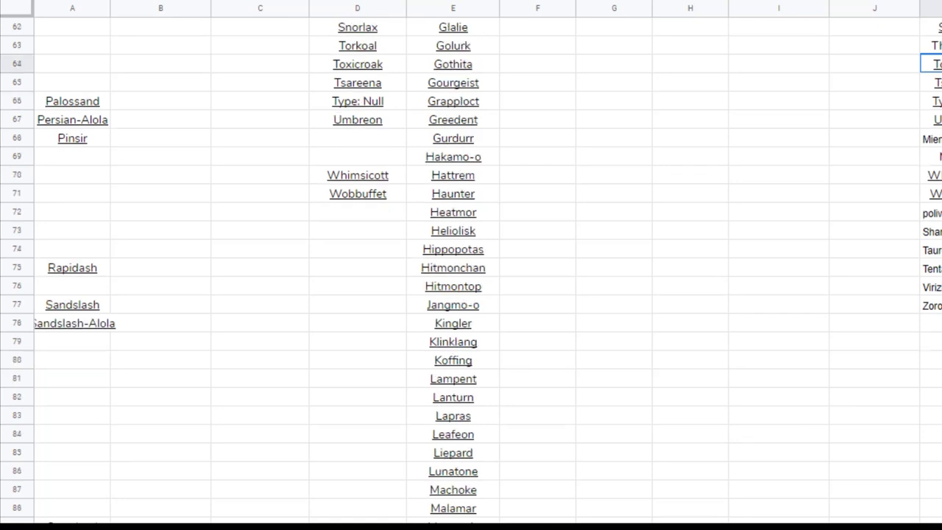
pyautogui.scroll(-2, 471, 265)
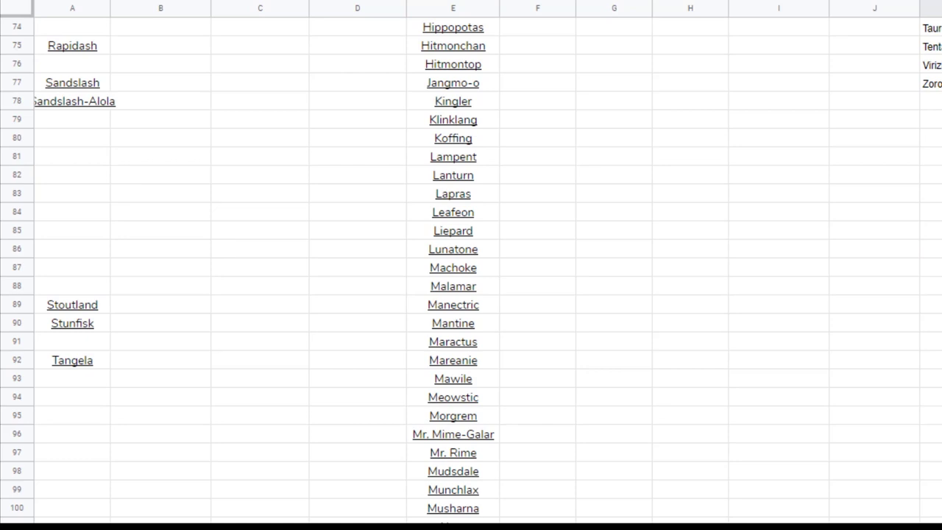
pyautogui.scroll(-2, 471, 265)
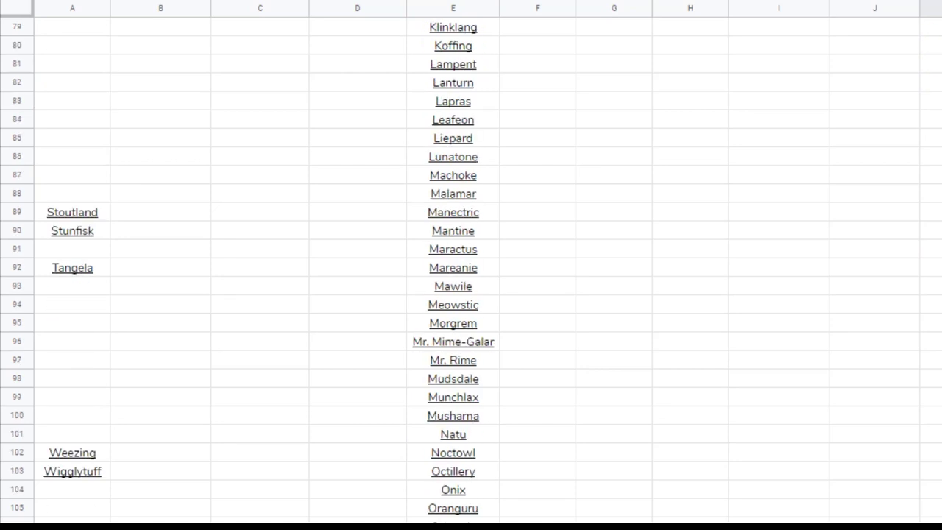
pyautogui.scroll(-3, 471, 265)
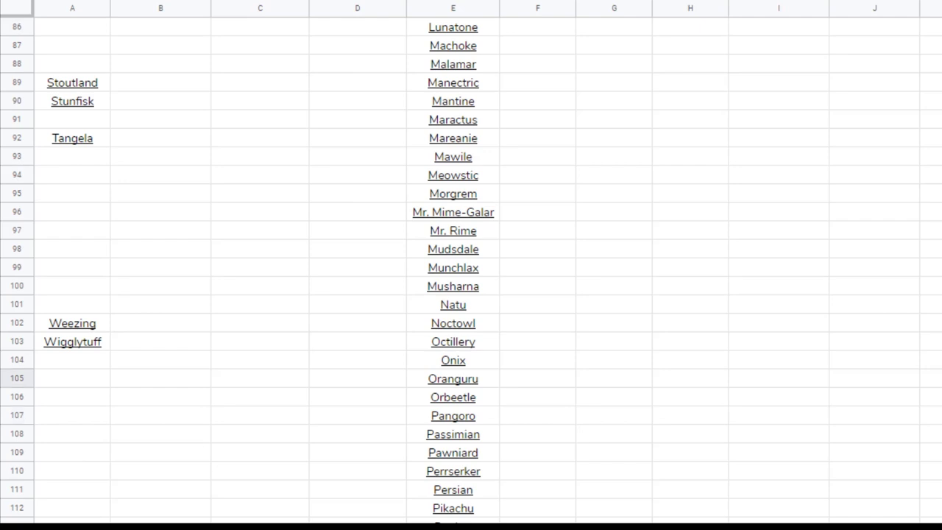
pyautogui.scroll(-7, 471, 265)
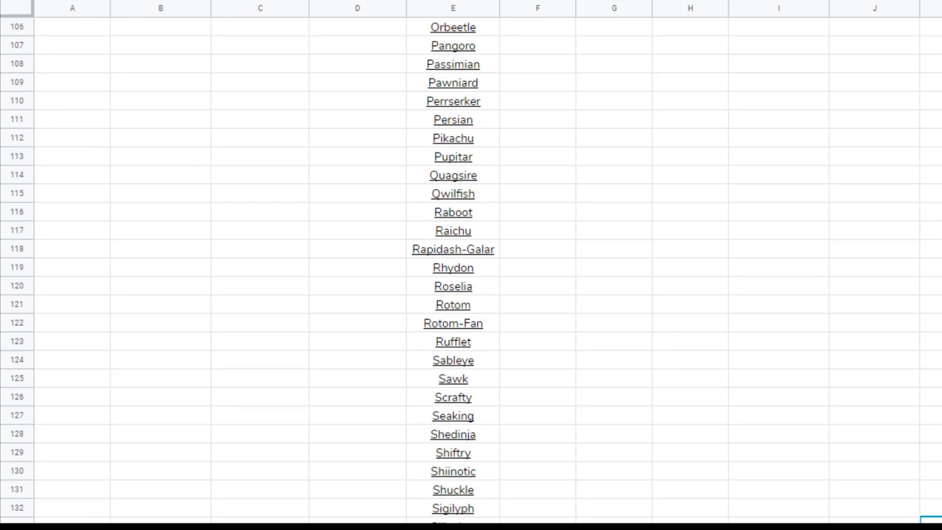
pyautogui.scroll(-2, 471, 265)
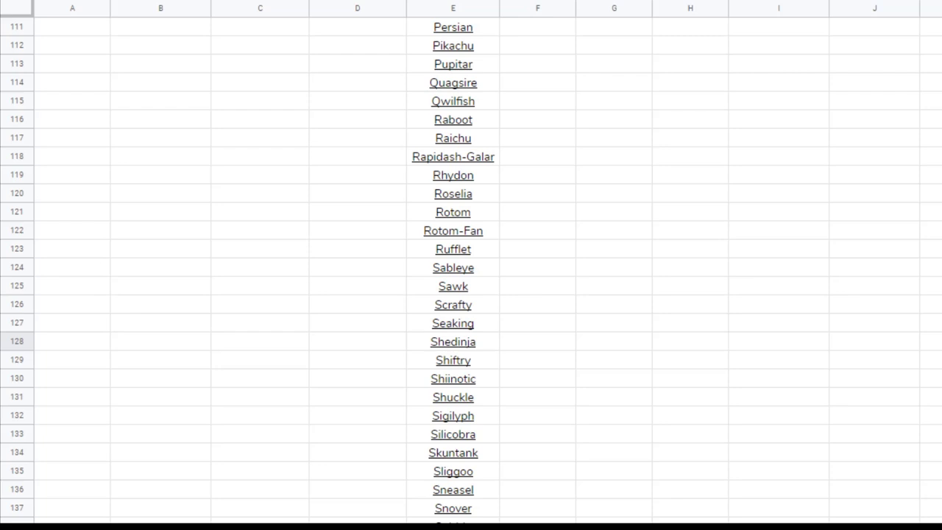
pyautogui.scroll(-2, 471, 265)
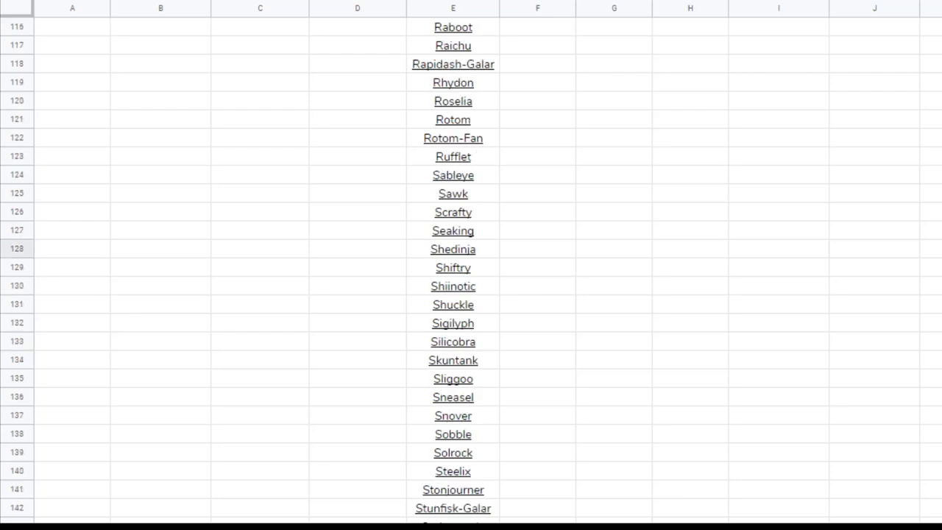
pyautogui.scroll(-2, 471, 265)
pyautogui.scroll(-2, 471, 264)
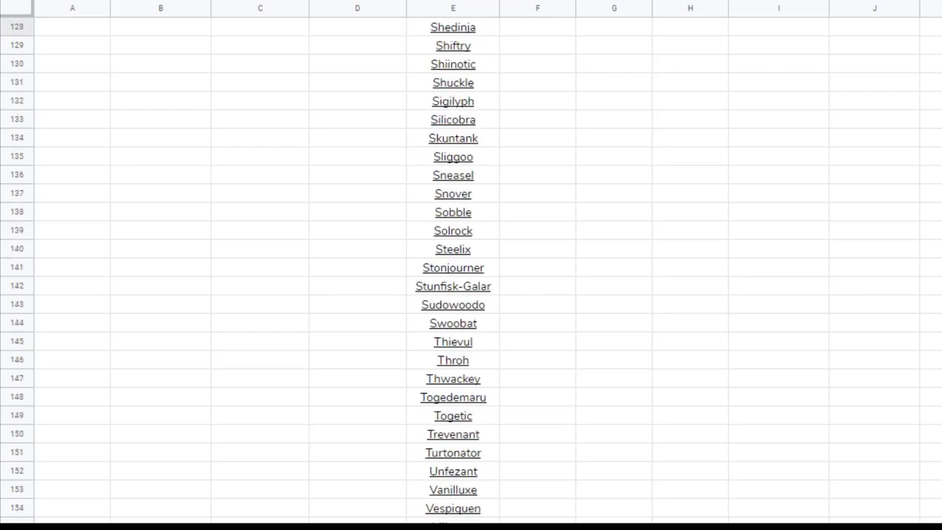
pyautogui.scroll(-1, 471, 265)
pyautogui.scroll(-2, 471, 265)
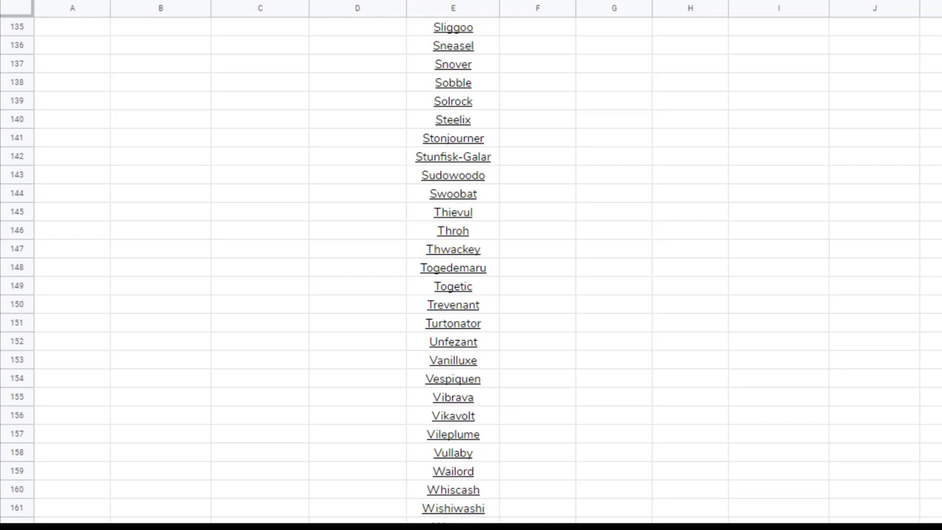
# Step: Recheck the C Tier and remaining Banned entries from row 161 back up to row 65
pyautogui.scroll(2, 470, 265)
pyautogui.scroll(3, 471, 265)
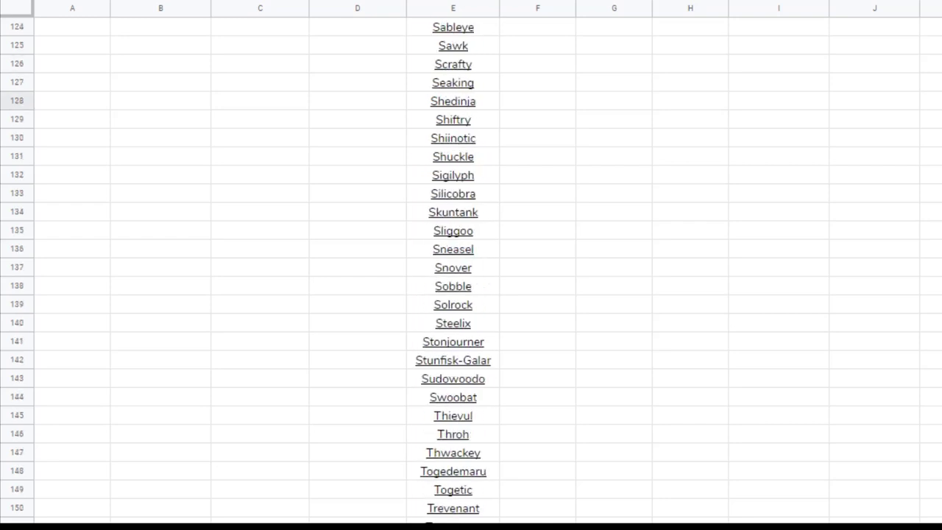
pyautogui.scroll(3, 471, 264)
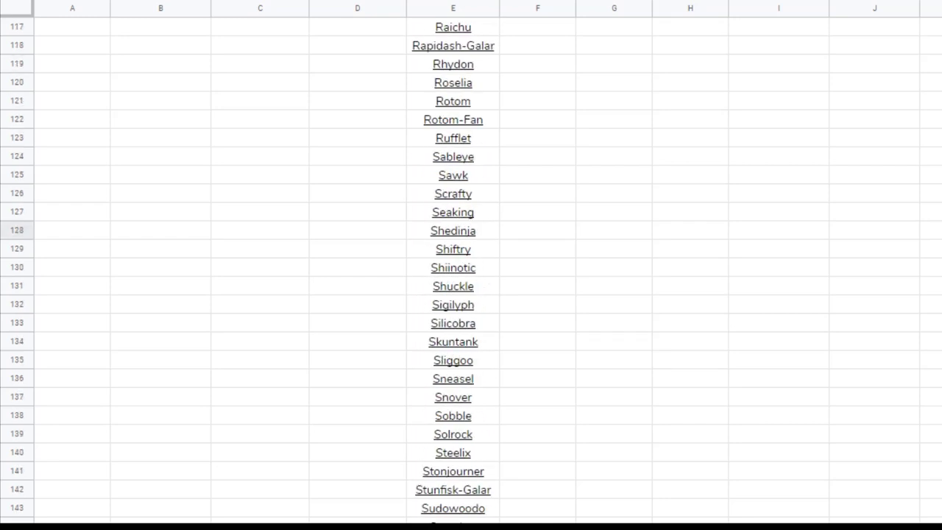
pyautogui.scroll(3, 471, 265)
pyautogui.scroll(2, 470, 265)
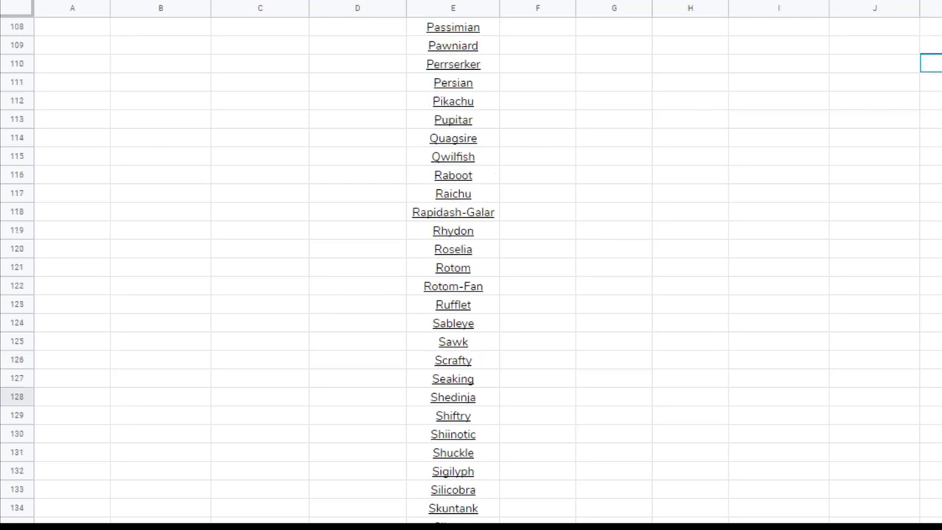
pyautogui.scroll(4, 471, 265)
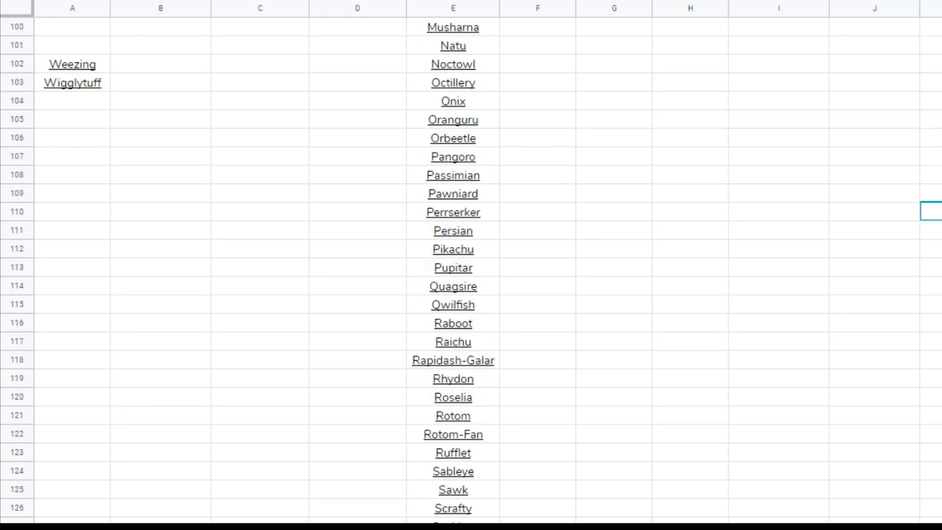
pyautogui.scroll(6, 470, 265)
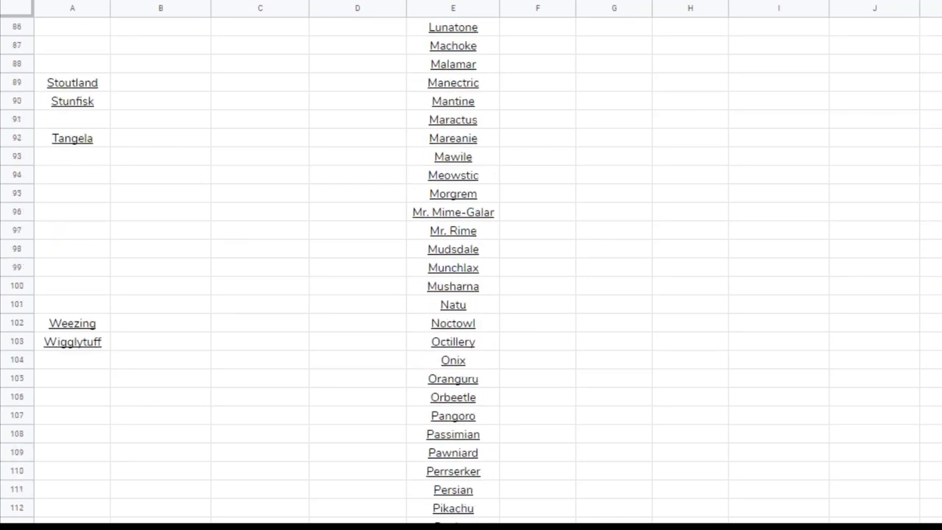
pyautogui.scroll(3, 471, 264)
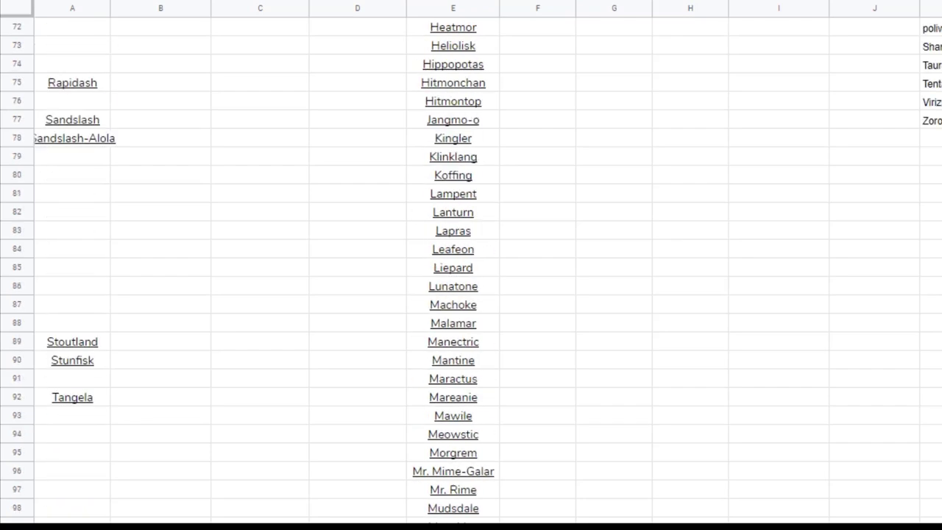
pyautogui.scroll(3, 471, 265)
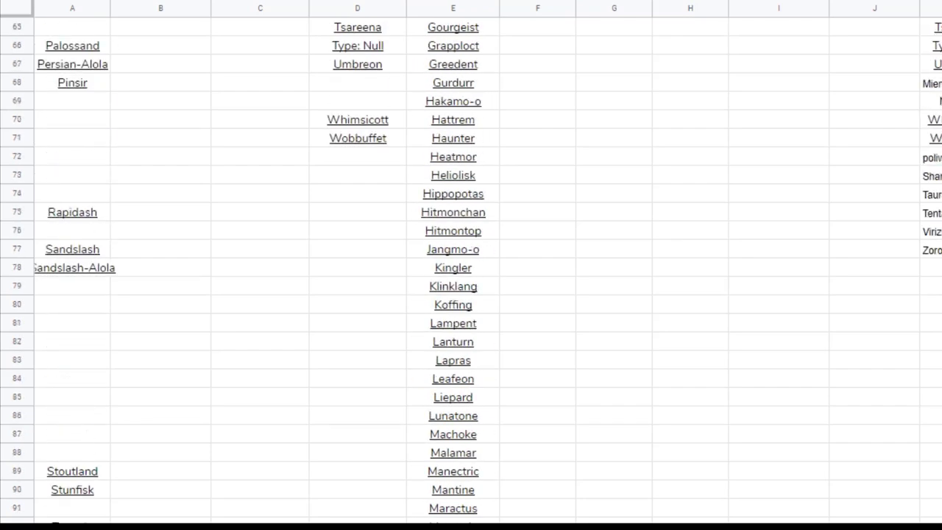
# Step: Compare the existing tier columns with the new S and A Tier lists from row 65 up to the headers
pyautogui.scroll(2, 471, 265)
pyautogui.scroll(10, 471, 265)
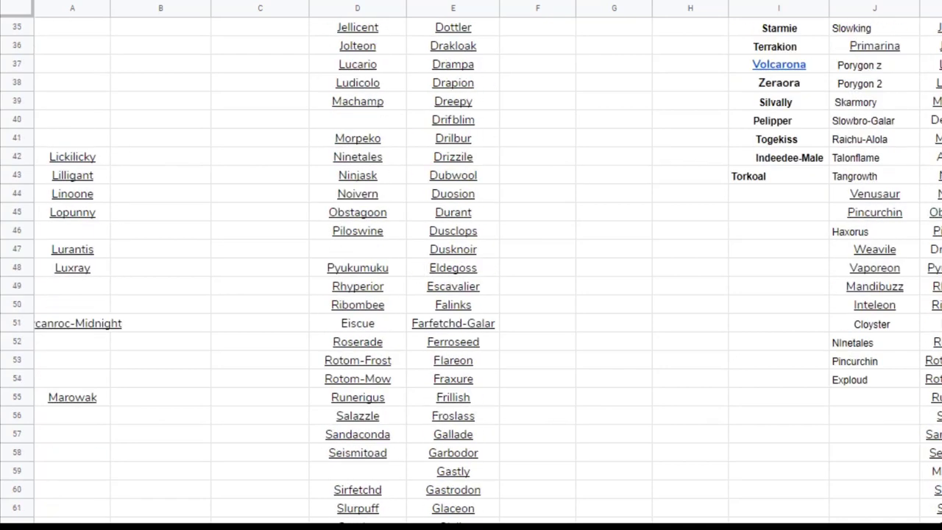
pyautogui.scroll(3, 470, 265)
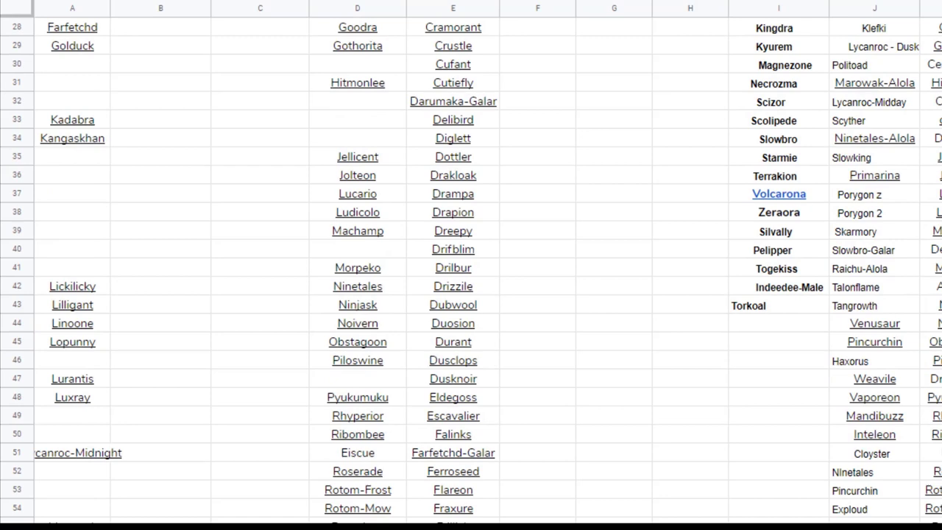
pyautogui.scroll(-2, 471, 265)
pyautogui.scroll(-2, 471, 265)
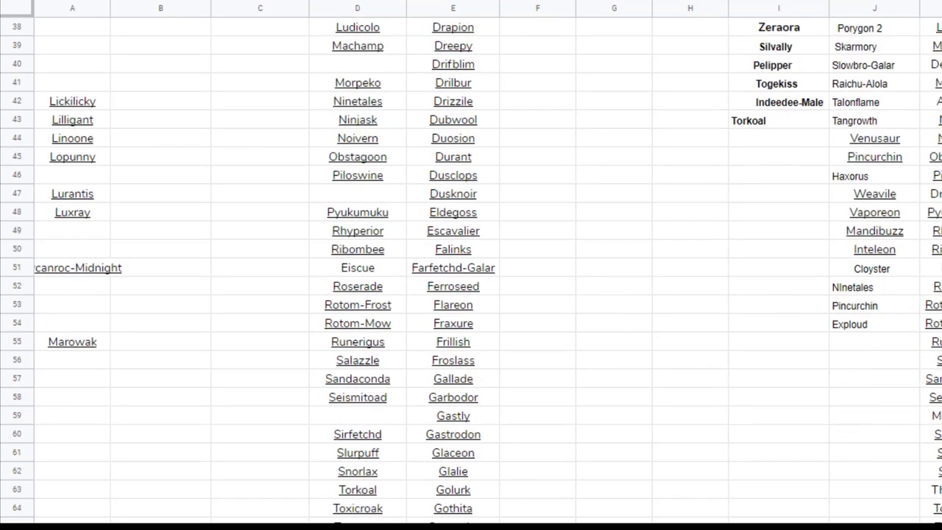
pyautogui.scroll(10, 471, 265)
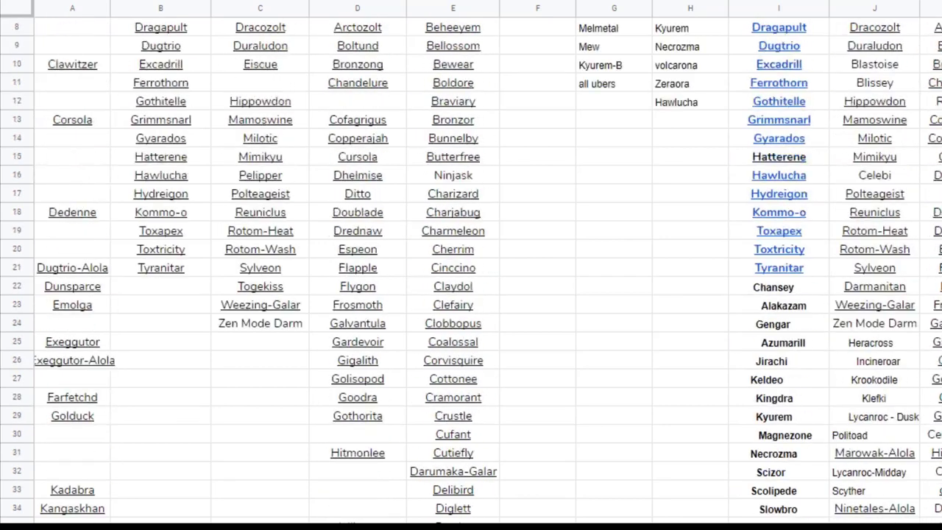
pyautogui.scroll(3, 471, 265)
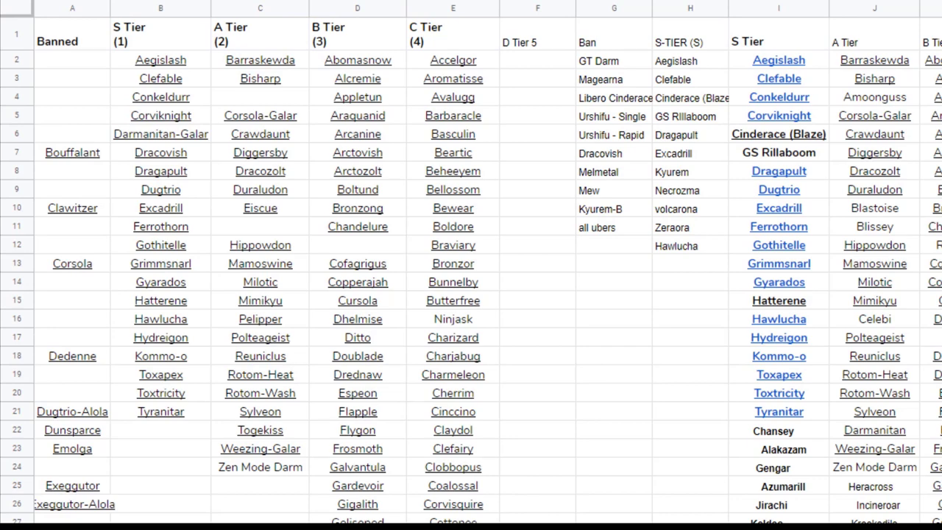
# Step: Scan the tier lists from row 2 down to row 145, checking the C Tier entries, and return to the headers
pyautogui.scroll(-10, 851, 466)
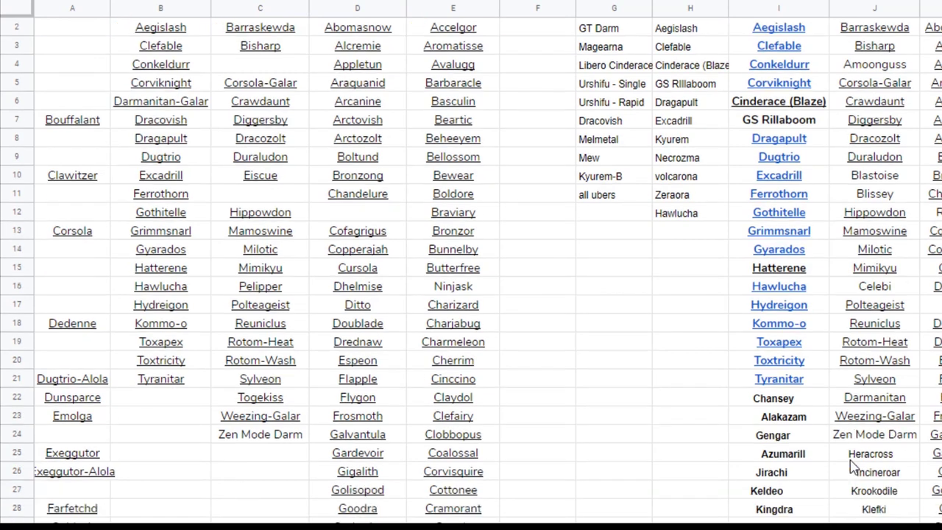
pyautogui.scroll(-2, 852, 466)
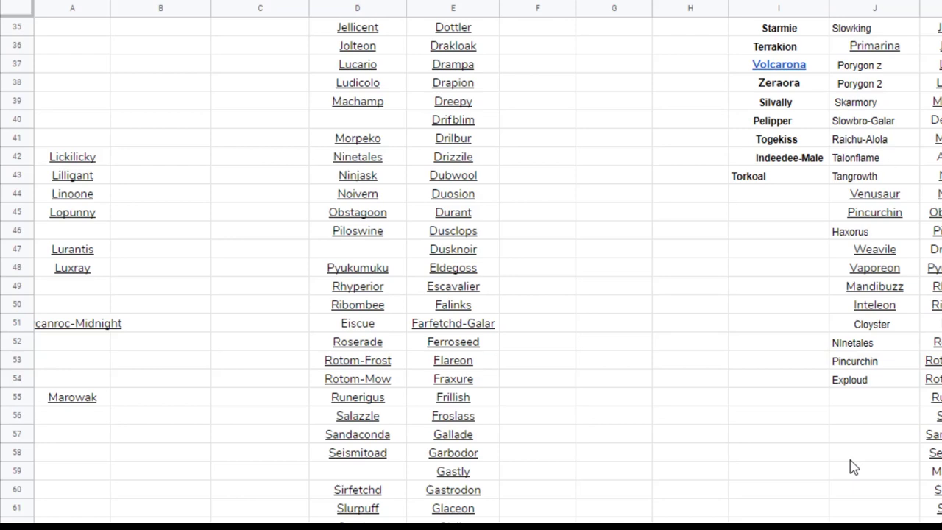
pyautogui.scroll(-3, 715, 486)
pyautogui.click(736, 471)
pyautogui.scroll(-3, 736, 471)
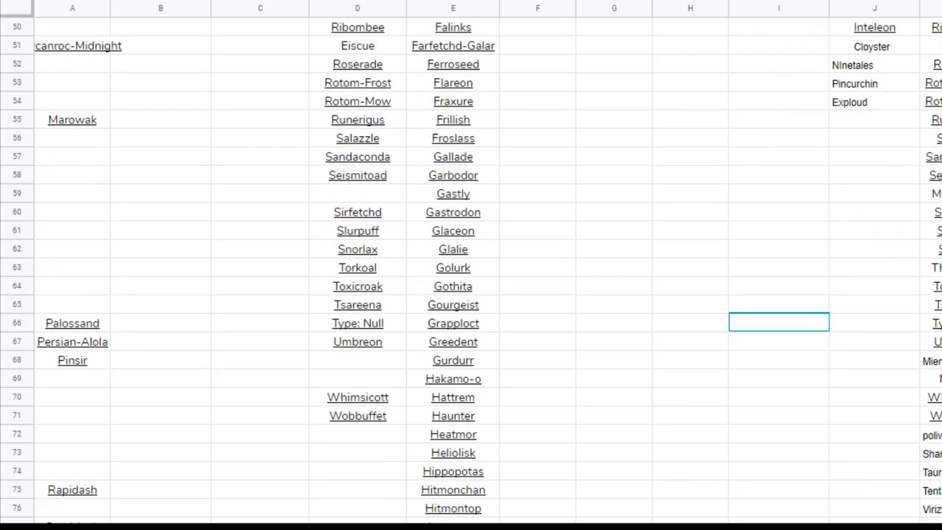
pyautogui.scroll(-13, 471, 265)
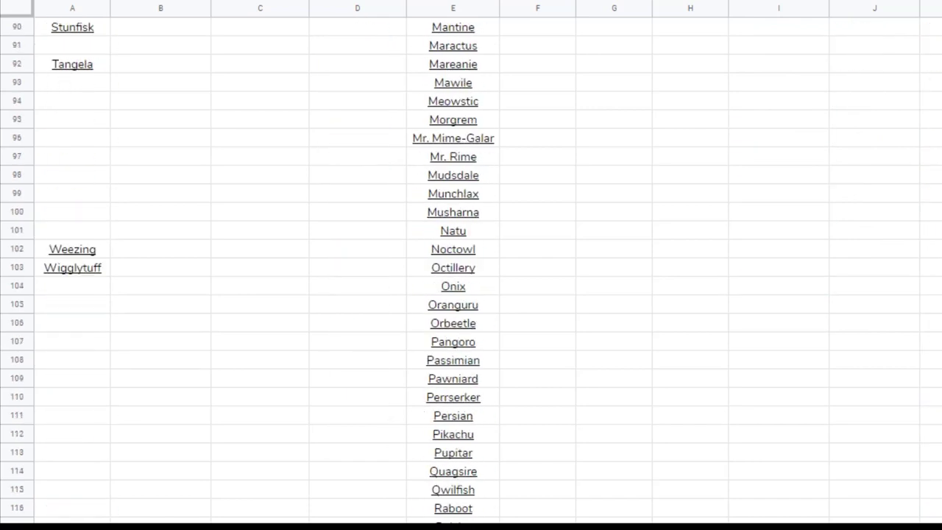
pyautogui.scroll(-9, 471, 265)
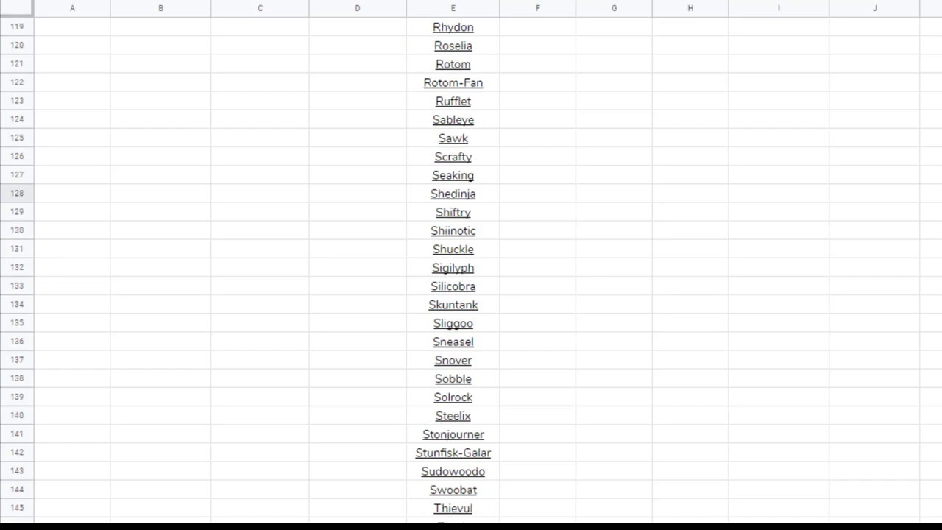
pyautogui.scroll(17, 470, 265)
pyautogui.scroll(20, 471, 265)
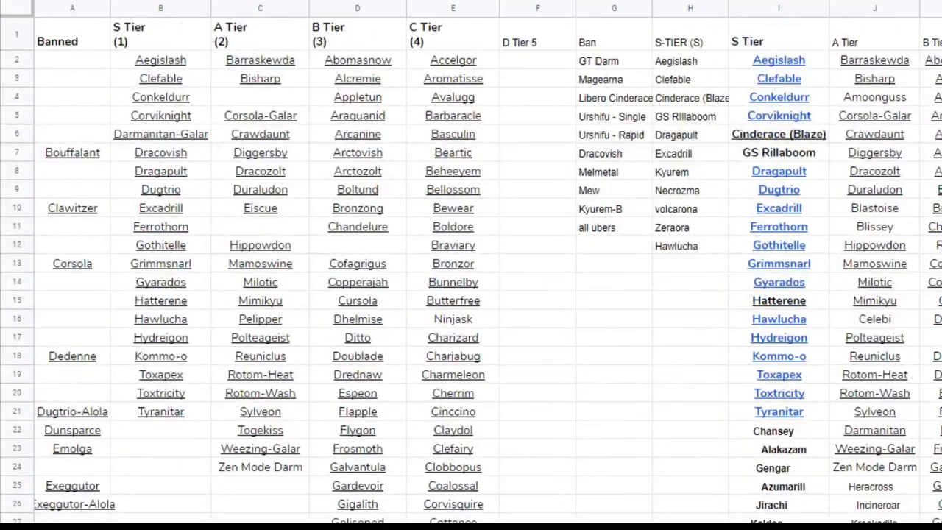
# Step: Review the new S and A Tier lists against the existing tiers down to row 51
pyautogui.scroll(-2, 471, 265)
pyautogui.scroll(-3, 471, 265)
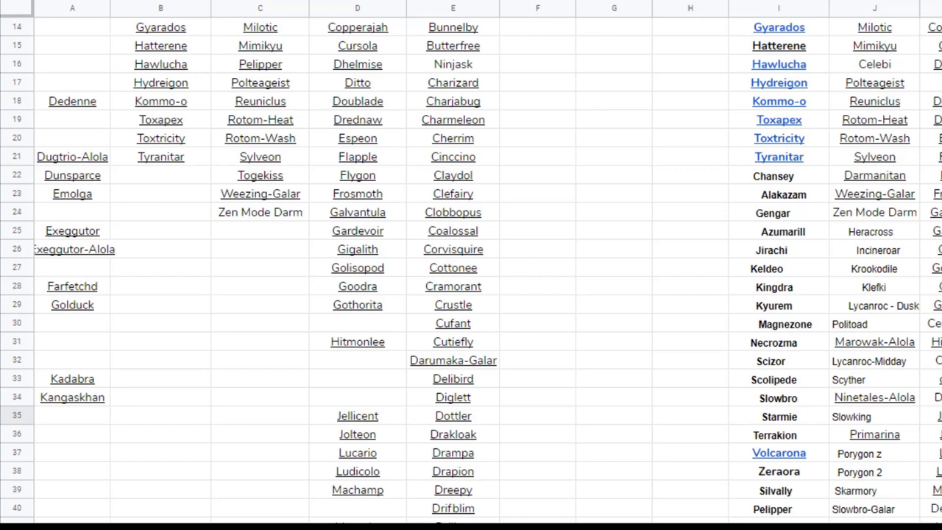
pyautogui.scroll(-1, 471, 264)
pyautogui.scroll(-2, 471, 265)
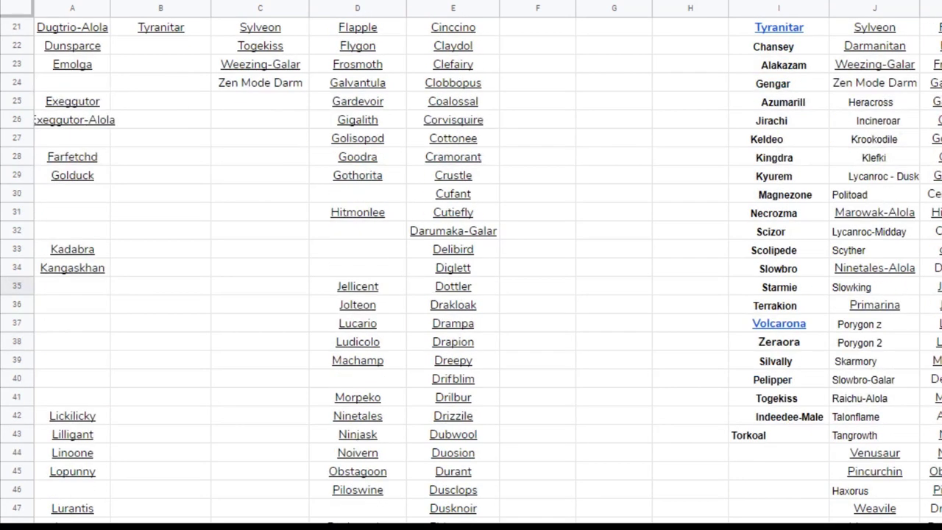
pyautogui.scroll(-1, 471, 265)
pyautogui.scroll(-1, 471, 264)
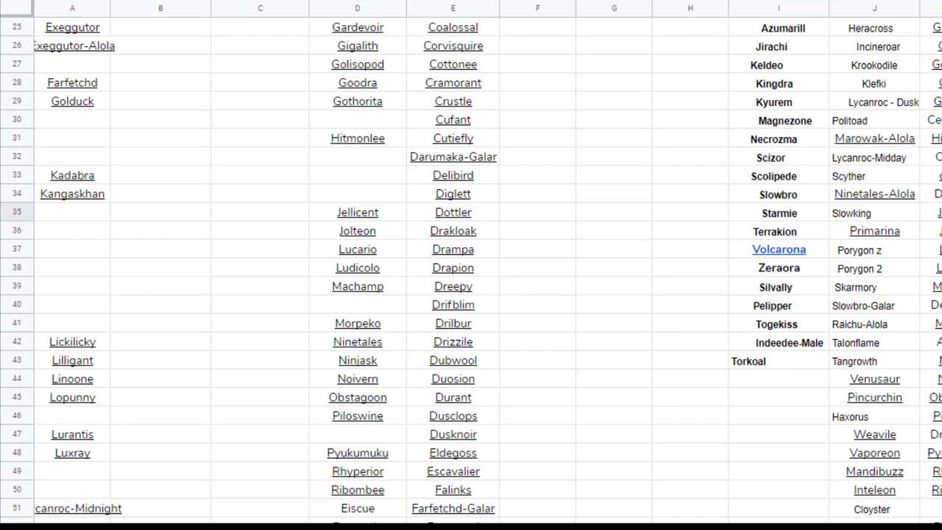
pyautogui.scroll(1, 471, 272)
pyautogui.scroll(3, 471, 273)
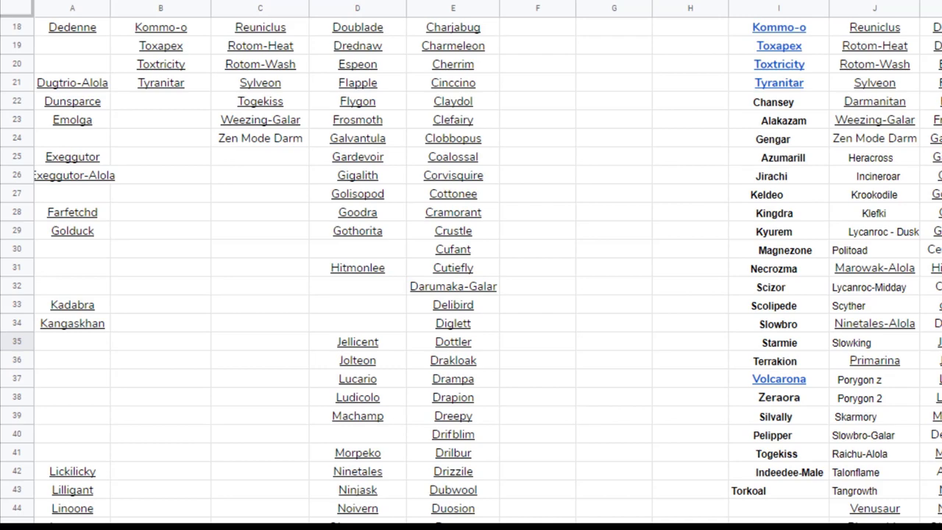
# Step: Check the existing B and C Tier entries from row 40 down to row 91 for Pokémon to move
pyautogui.scroll(-10, 471, 273)
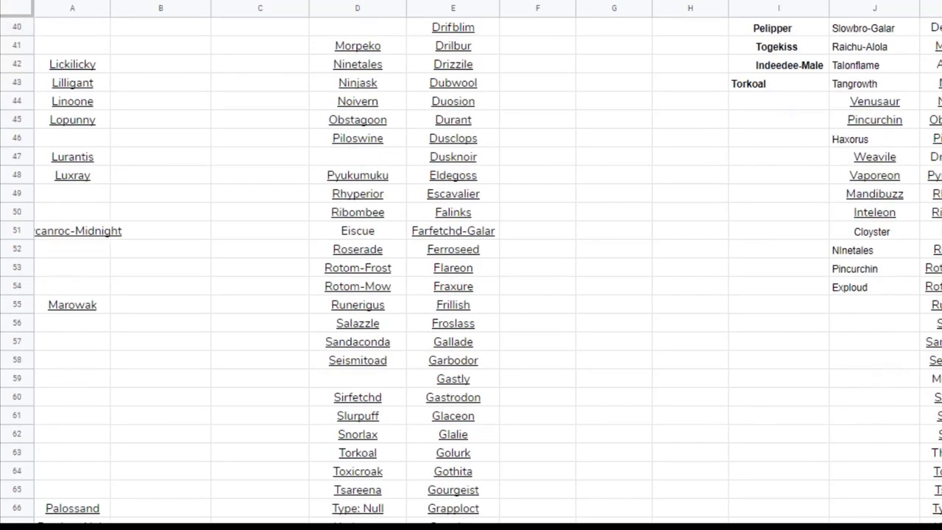
pyautogui.scroll(-1, 471, 272)
pyautogui.scroll(-3, 471, 272)
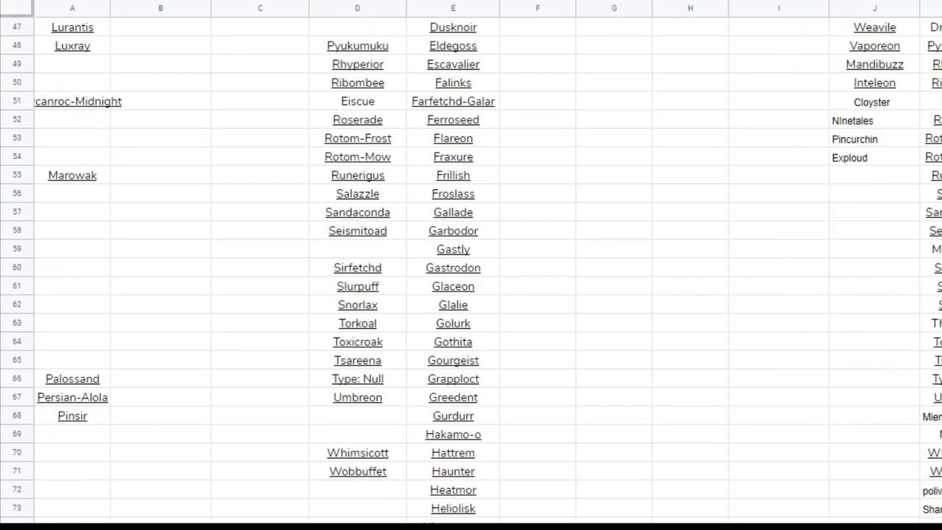
pyautogui.scroll(-2, 471, 273)
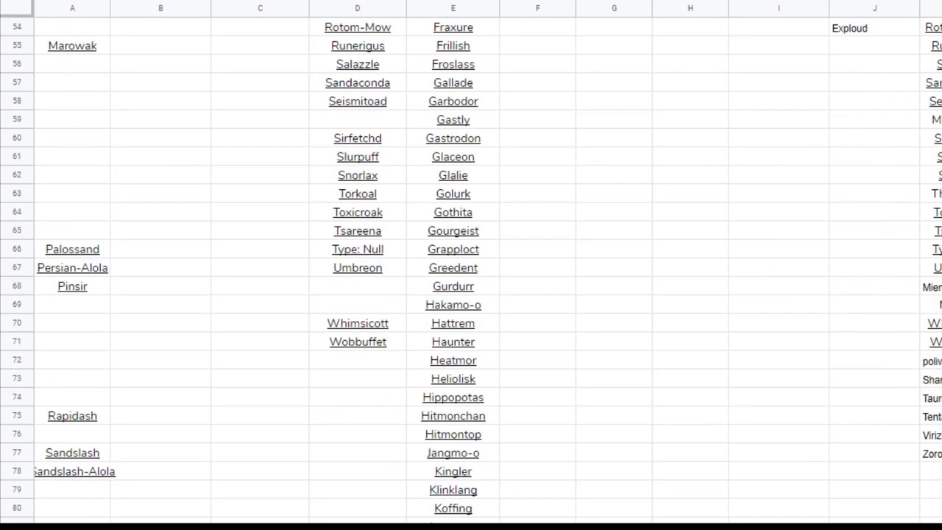
pyautogui.scroll(-2, 471, 272)
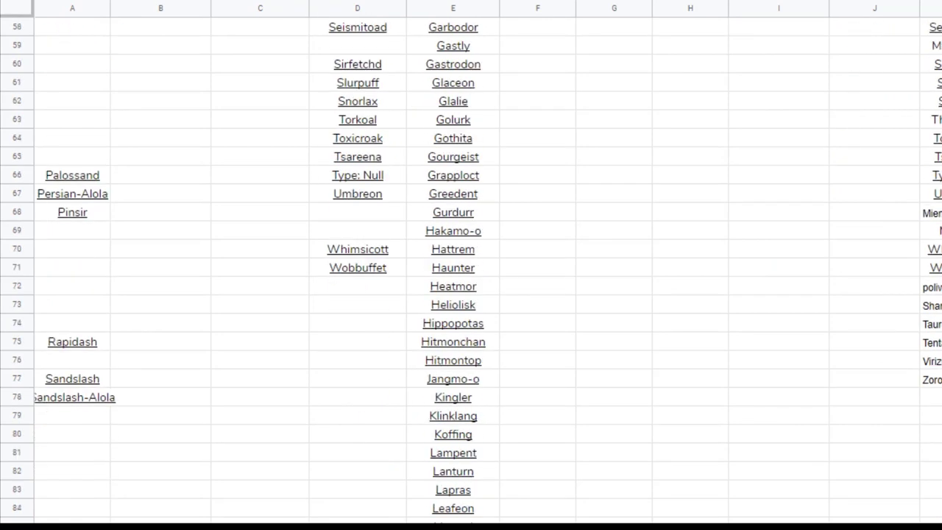
pyautogui.scroll(-2, 471, 272)
pyautogui.scroll(-1, 471, 273)
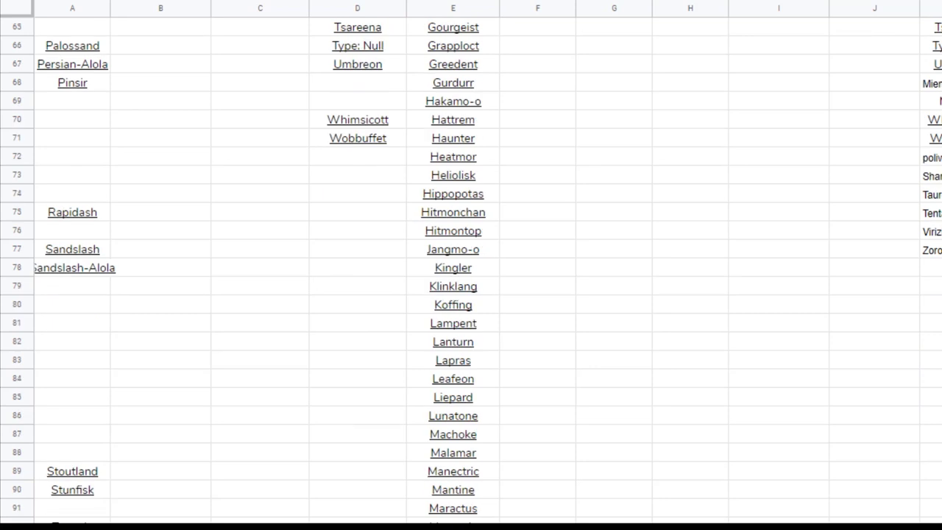
# Step: Examine the C Tier entries from row 72 down to row 163 for Pokémon that belong in a higher tier
pyautogui.click(931, 396)
pyautogui.scroll(-3, 471, 272)
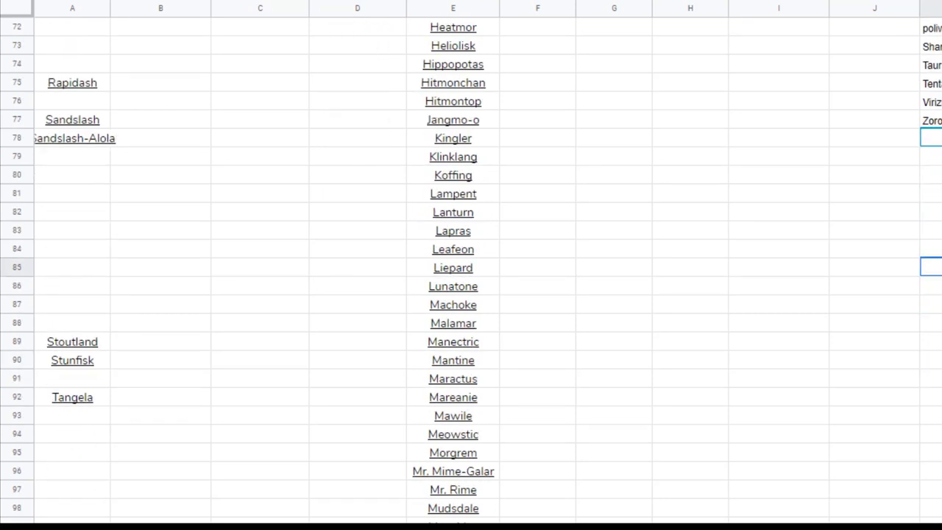
pyautogui.scroll(-1, 470, 273)
pyautogui.scroll(-4, 470, 272)
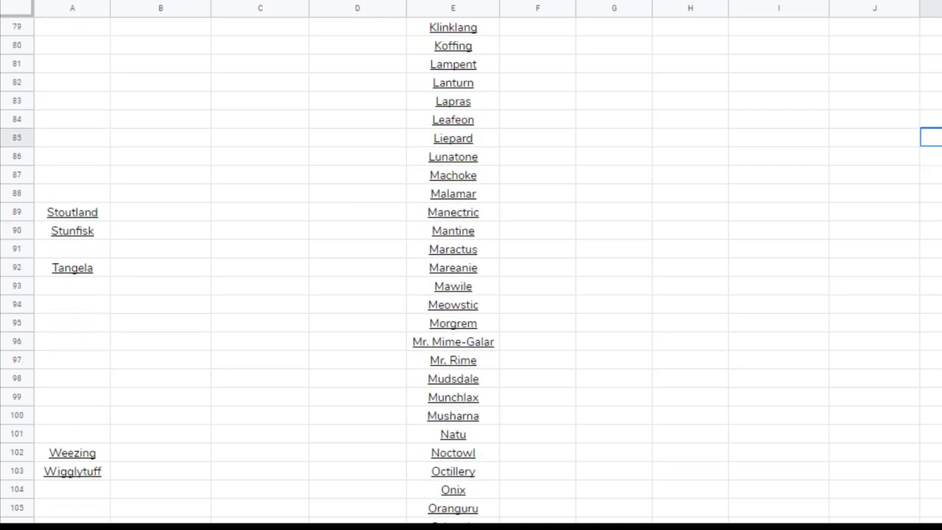
pyautogui.scroll(-1, 471, 265)
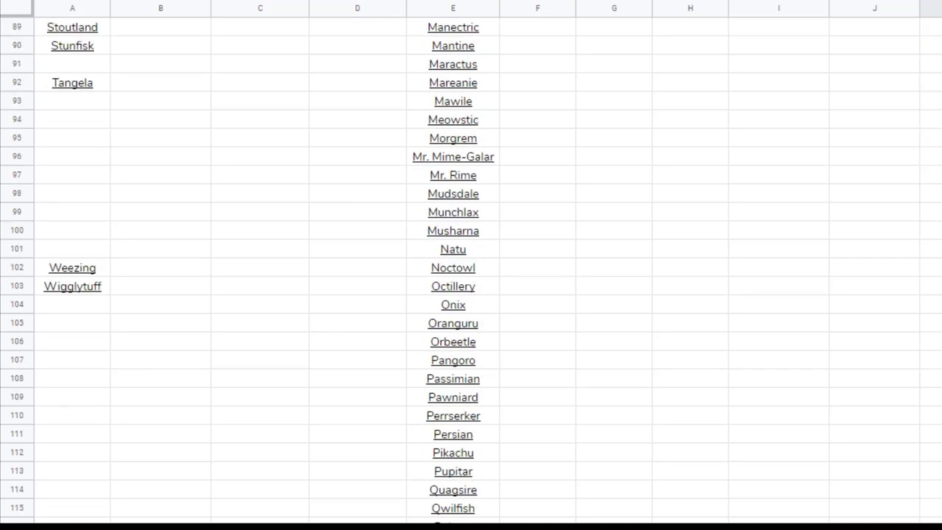
pyautogui.scroll(-2, 471, 265)
pyautogui.scroll(-2, 470, 265)
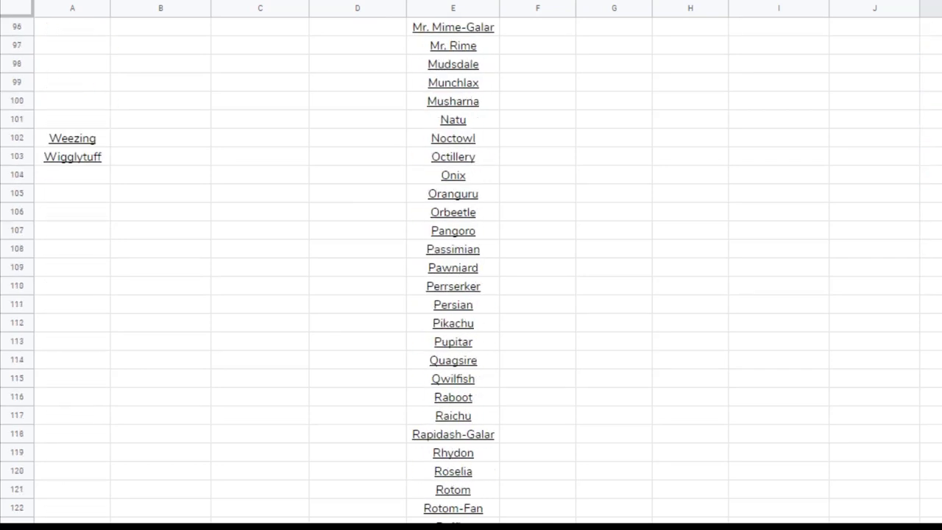
pyautogui.scroll(-4, 471, 265)
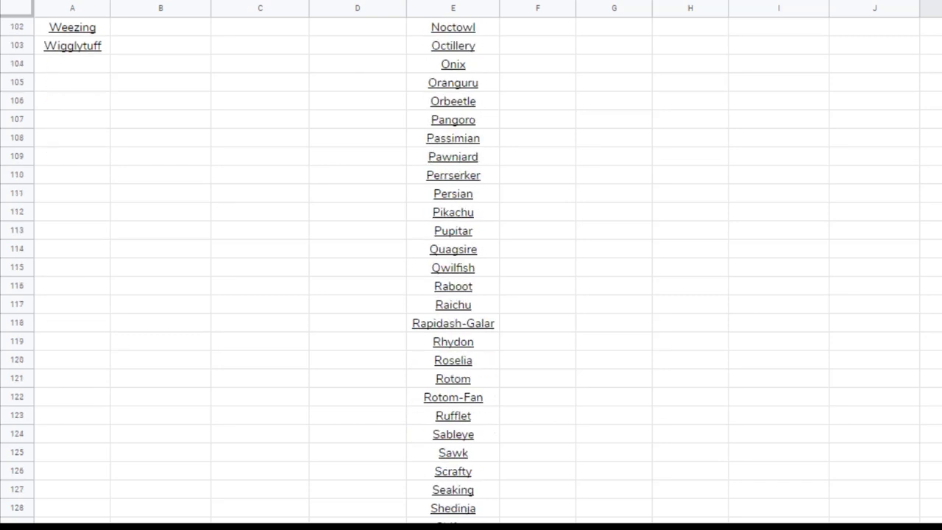
pyautogui.scroll(-2, 471, 265)
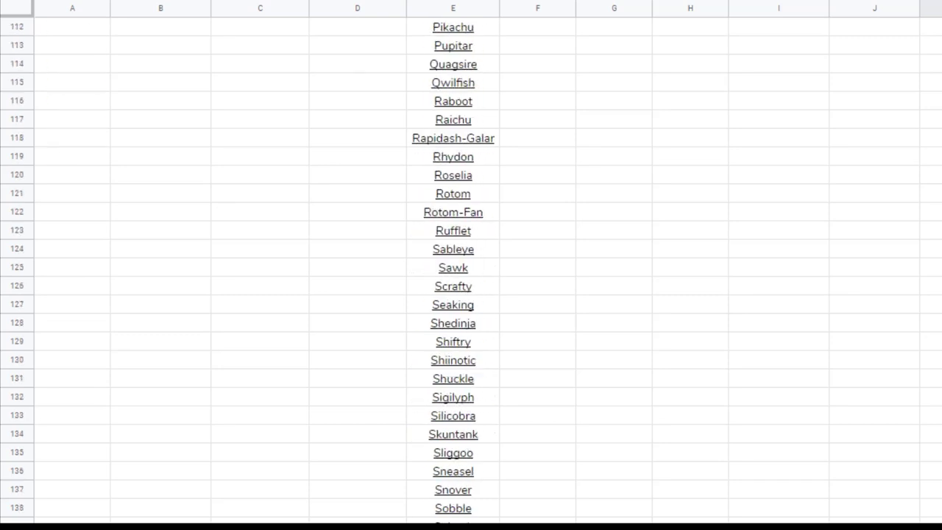
pyautogui.scroll(-2, 471, 265)
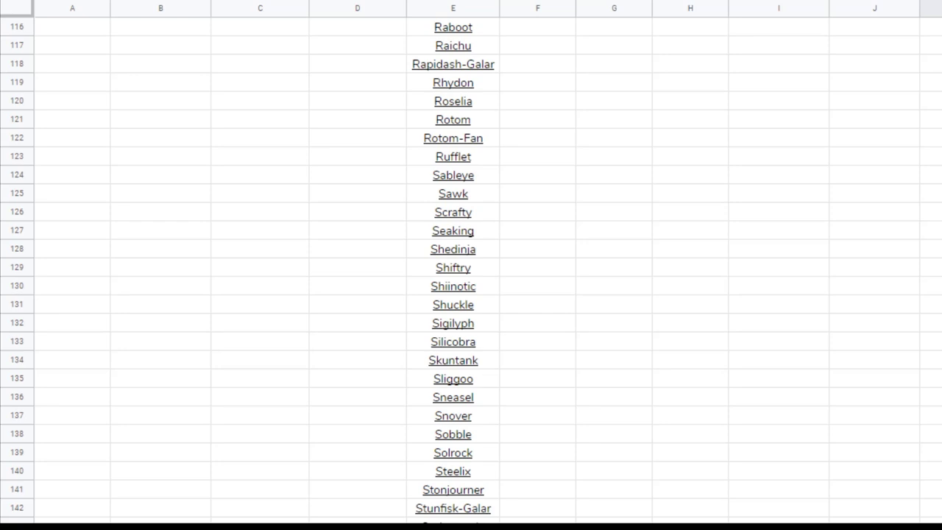
pyautogui.scroll(-2, 471, 265)
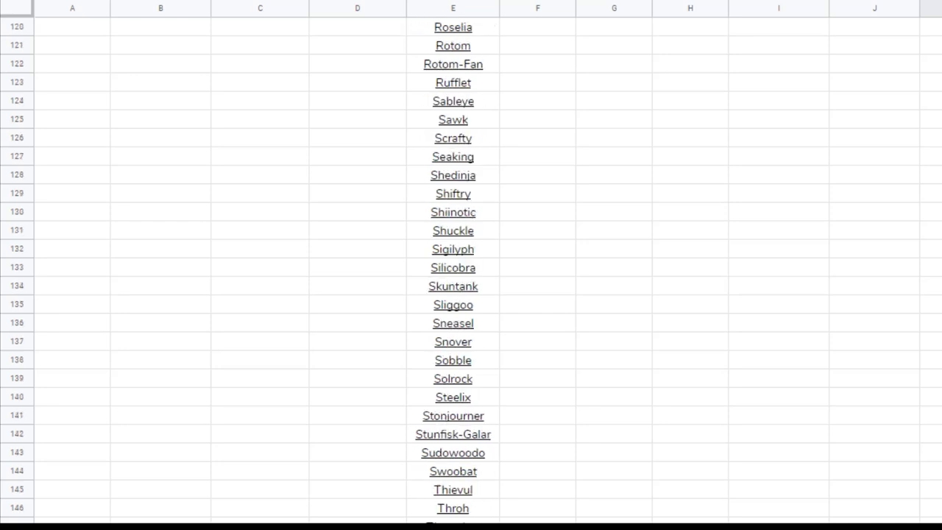
pyautogui.scroll(-6, 470, 265)
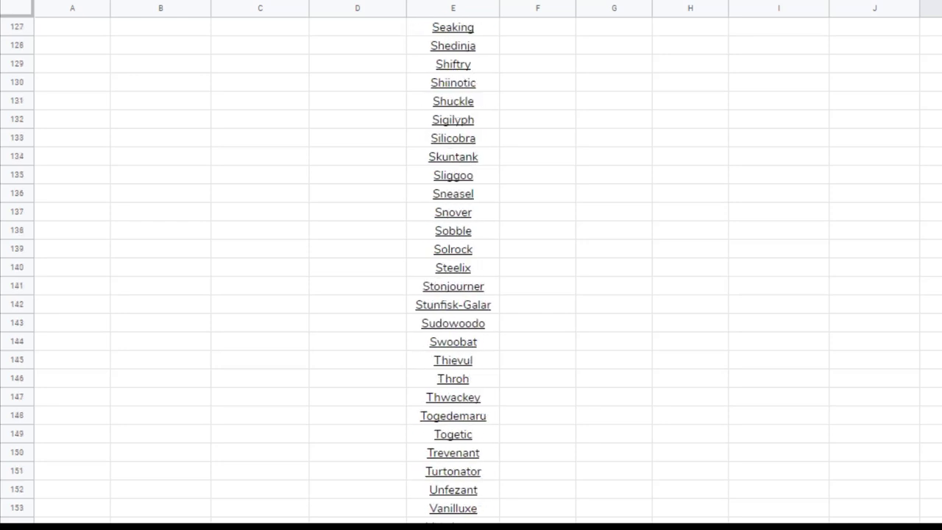
pyautogui.scroll(-2, 471, 265)
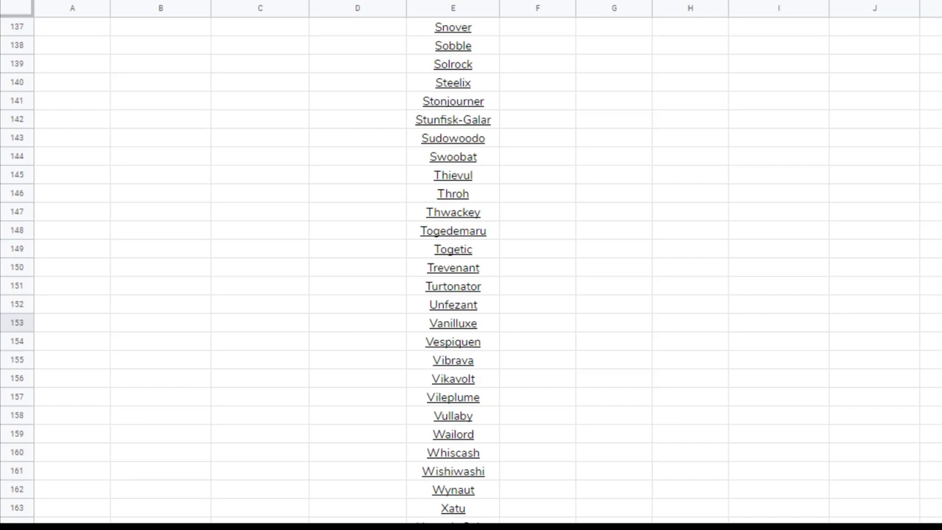
# Step: Add Vanilluxe to the new A Tier list in cell J55, directly below Exploud
pyautogui.scroll(20, 932, 347)
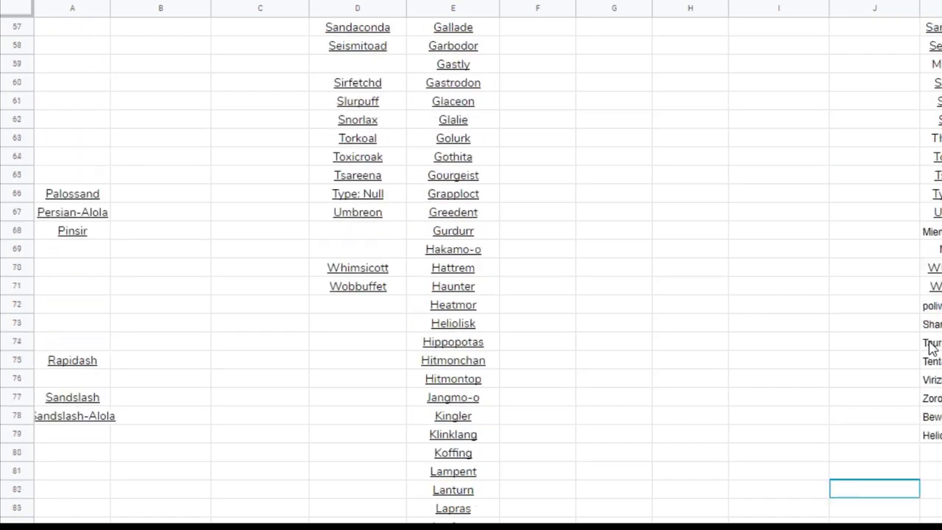
pyautogui.scroll(1, 931, 347)
pyautogui.scroll(5, 866, 393)
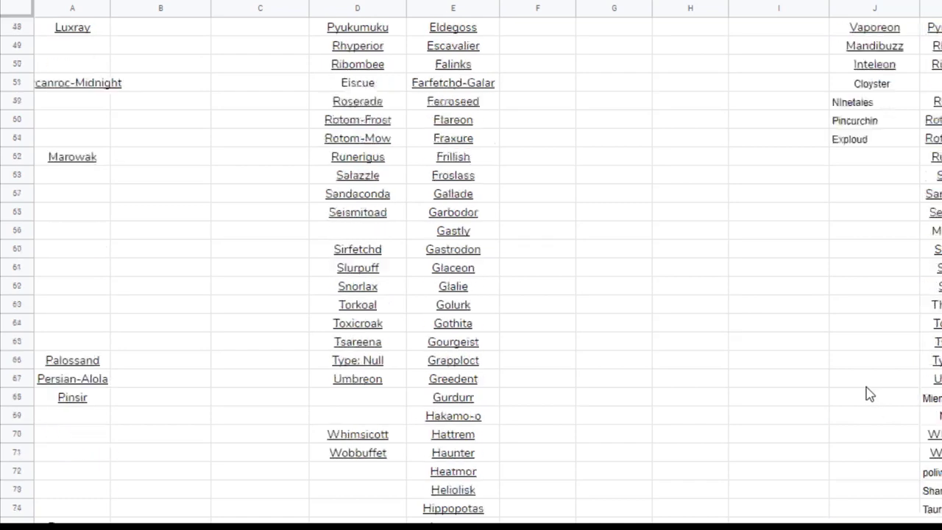
pyautogui.click(871, 309)
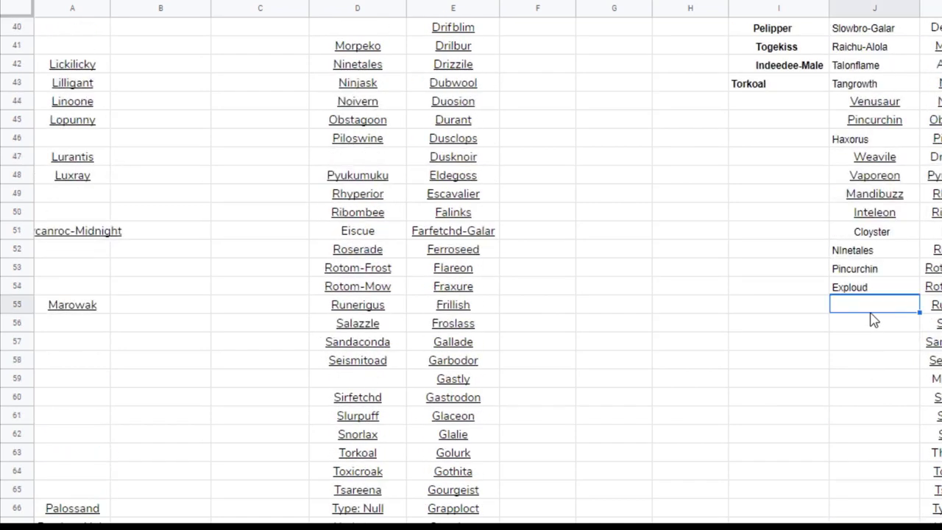
pyautogui.write('Vanilluxe')
pyautogui.press('Return')
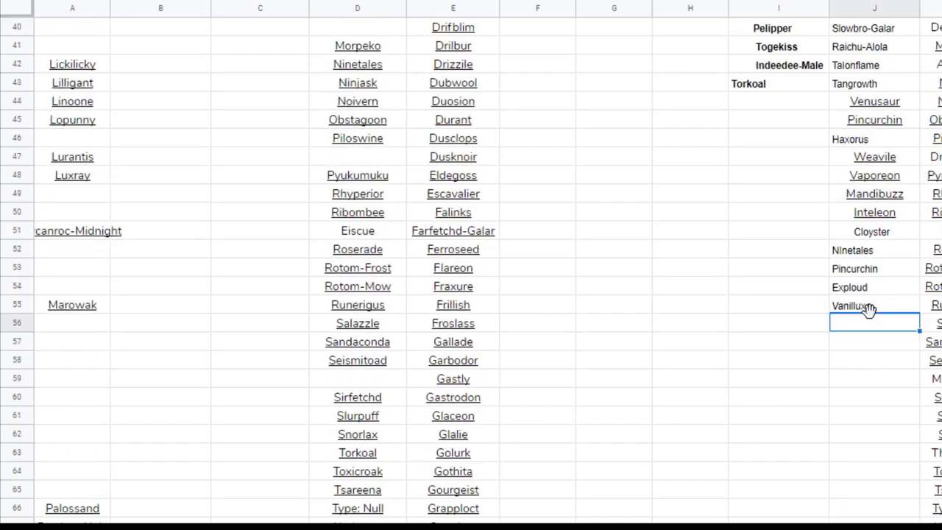
pyautogui.scroll(11, 868, 309)
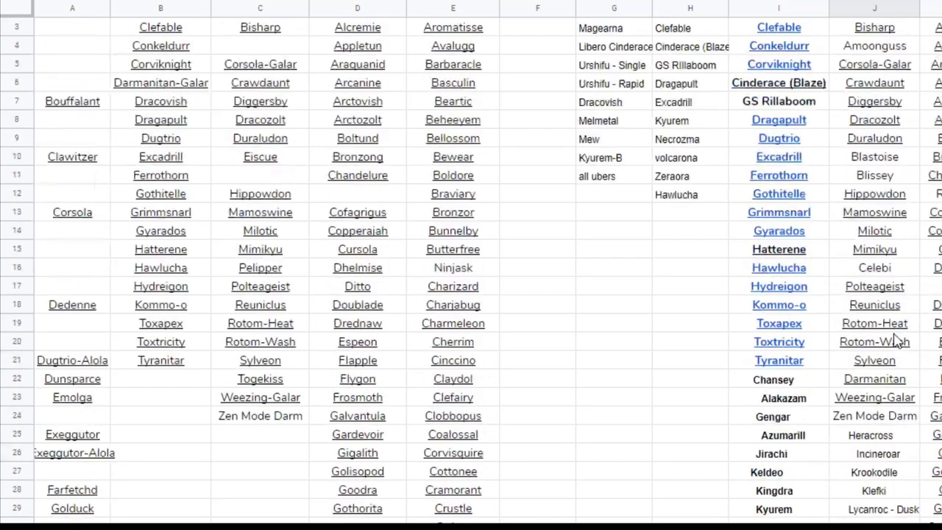
# Step: Left-align the entries in the new A Tier list, from Barraskewda in J2 downward
pyautogui.scroll(-3, 891, 336)
pyautogui.scroll(-4, 891, 336)
pyautogui.moveTo(889, 503); pyautogui.dragTo(863, 57)
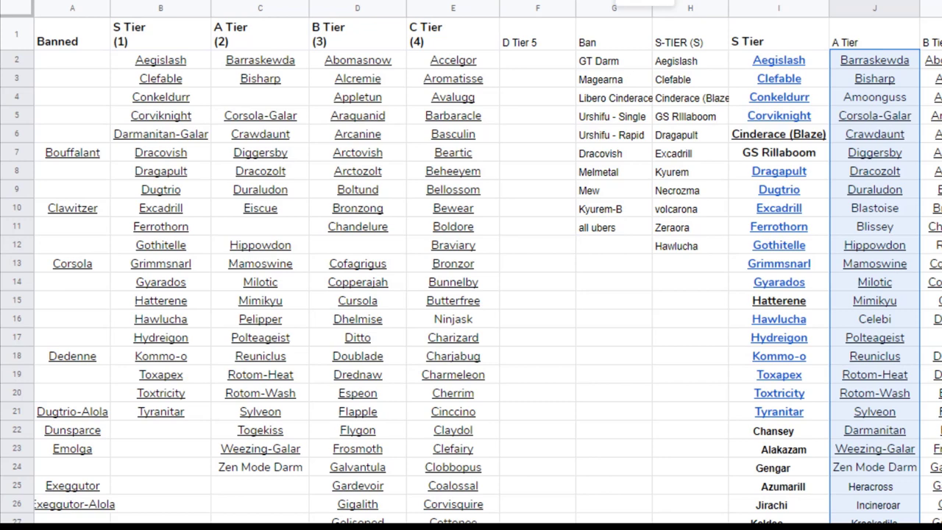
pyautogui.hotkey('ctrl', 'shift', 'l')
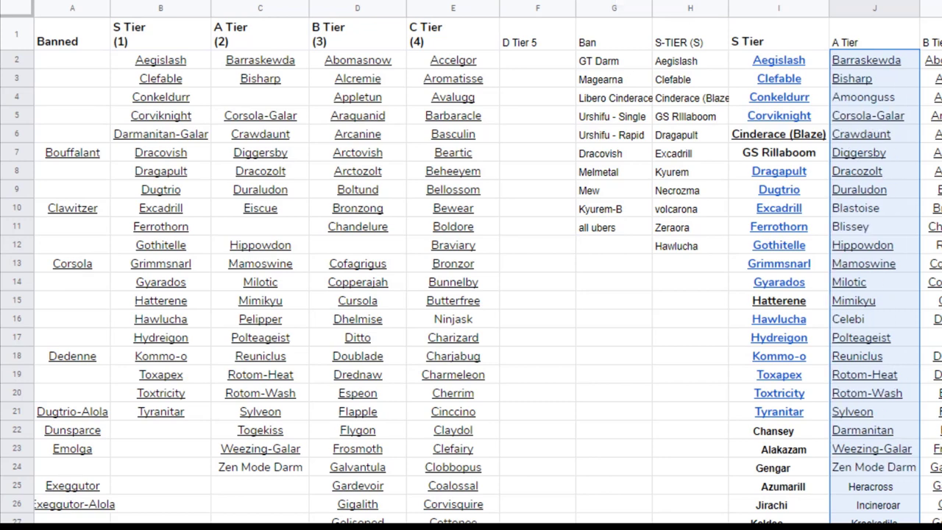
pyautogui.click(913, 491)
pyautogui.click(894, 505)
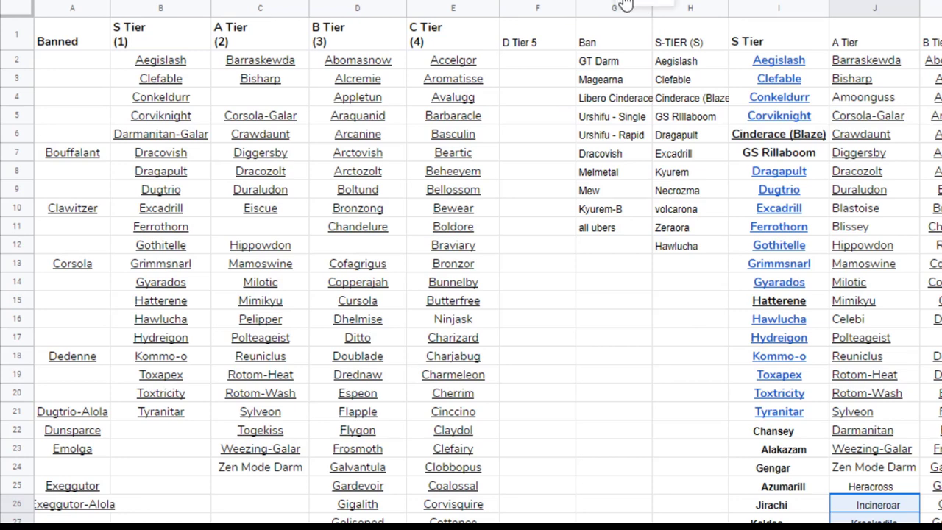
pyautogui.click(873, 492)
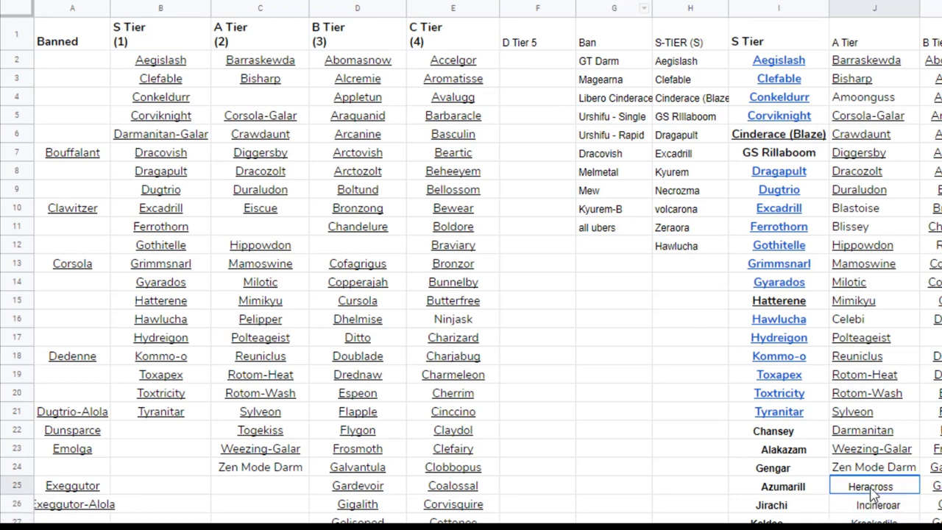
pyautogui.moveTo(873, 491); pyautogui.dragTo(874, 523)
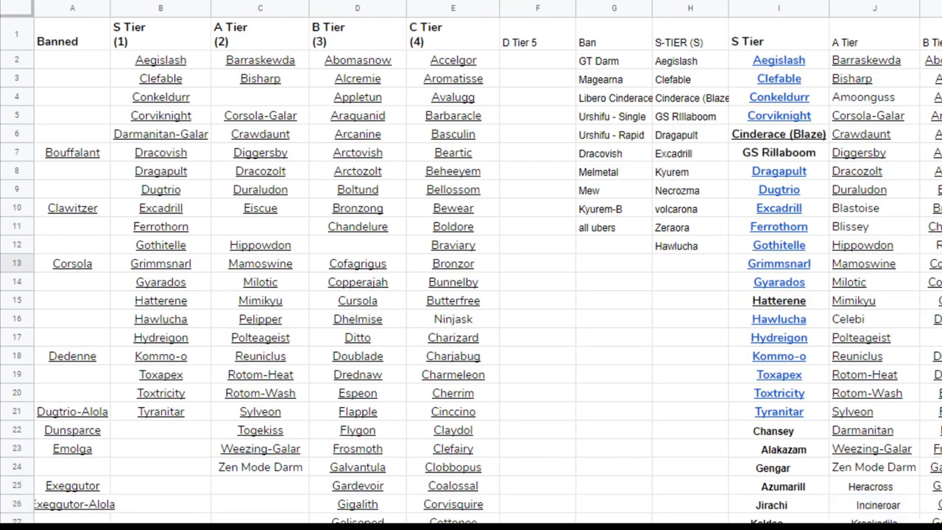
# Step: Review the new S Tier list down to Torkoal in I43 alongside the new A Tier list down to Vanilluxe
pyautogui.scroll(-2, 471, 265)
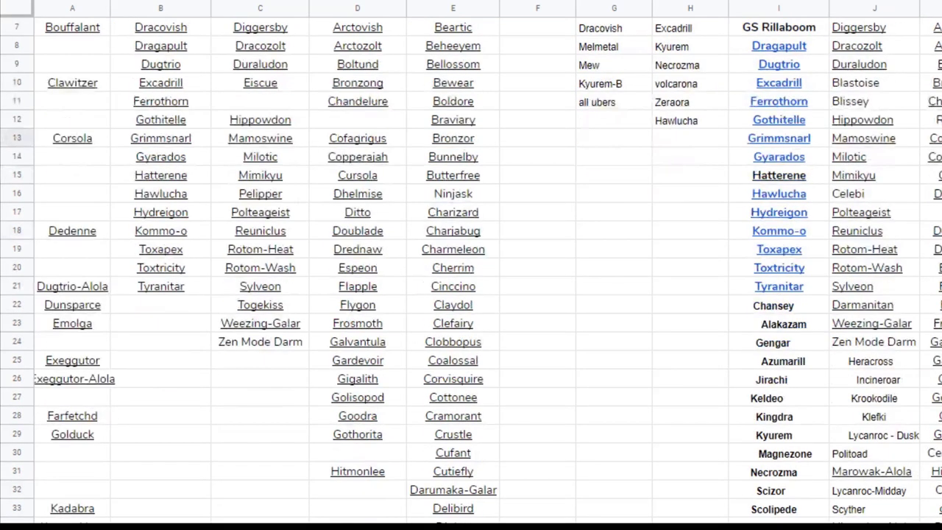
pyautogui.scroll(-2, 471, 265)
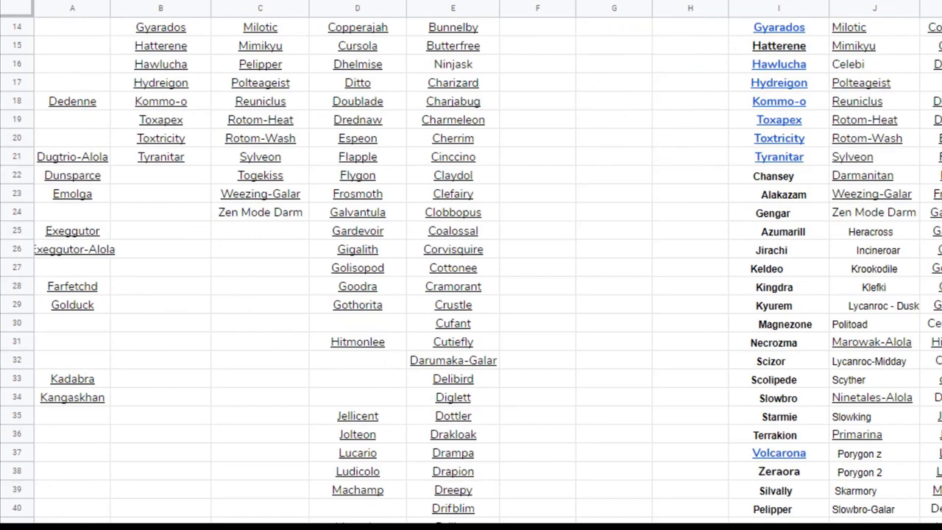
pyautogui.scroll(-3, 471, 265)
pyautogui.scroll(-3, 471, 265)
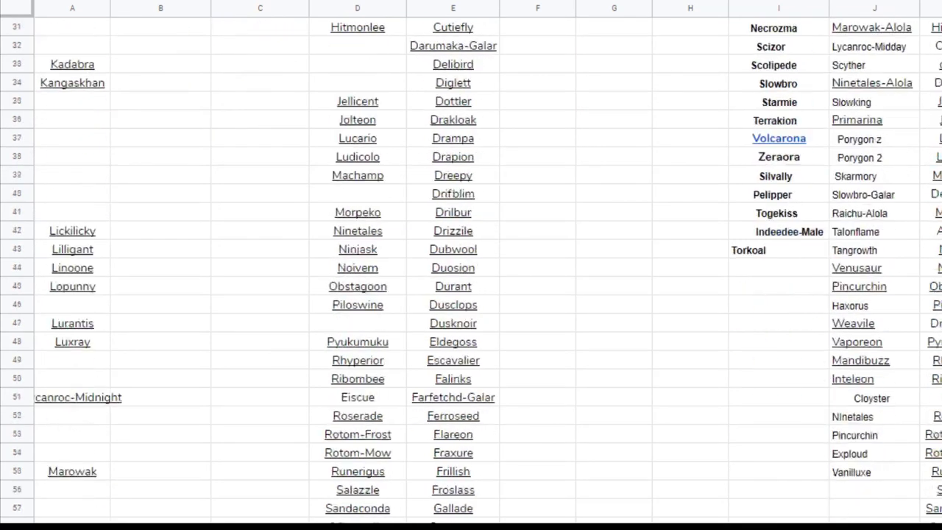
pyautogui.click(764, 202)
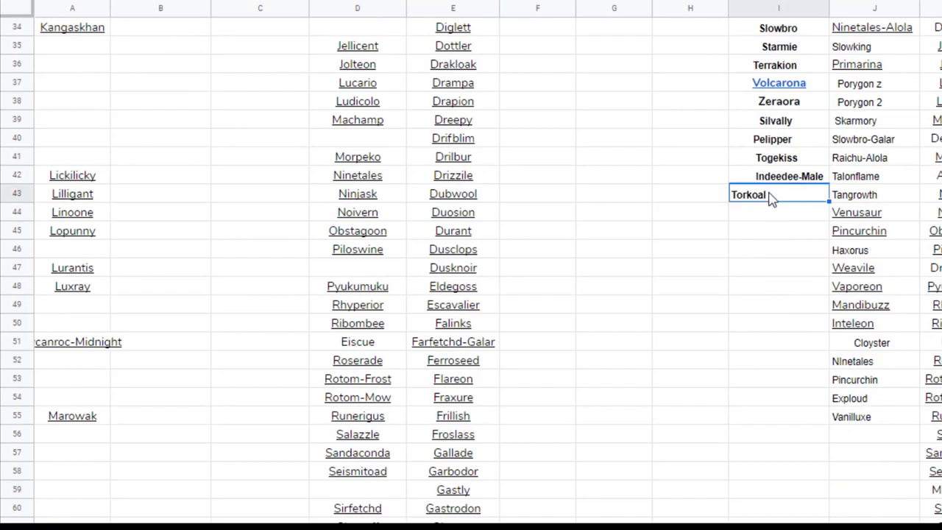
pyautogui.scroll(3, 784, 197)
pyautogui.scroll(5, 789, 200)
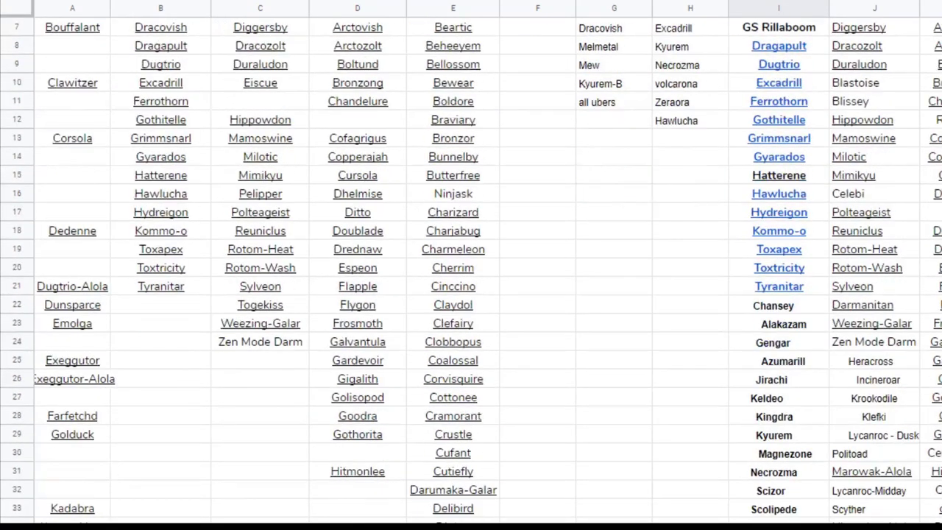
pyautogui.scroll(2, 470, 265)
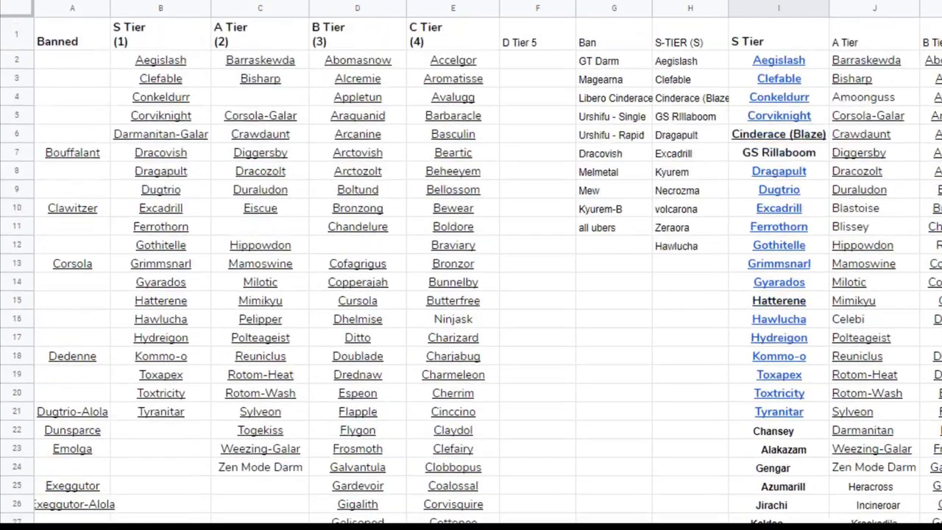
# Step: Compare the new S and A Tier lists with the existing B and C Tier entries down to row 81
pyautogui.scroll(-5, 471, 264)
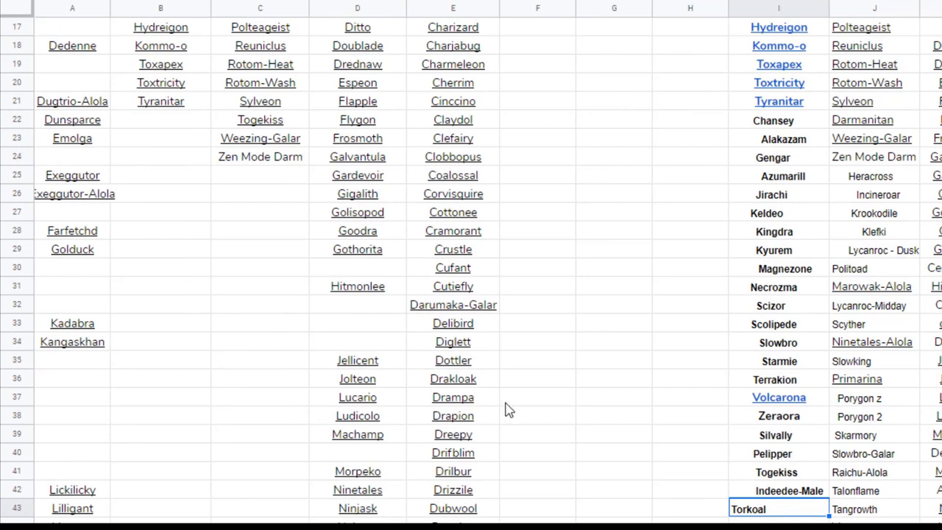
pyautogui.scroll(-2, 513, 404)
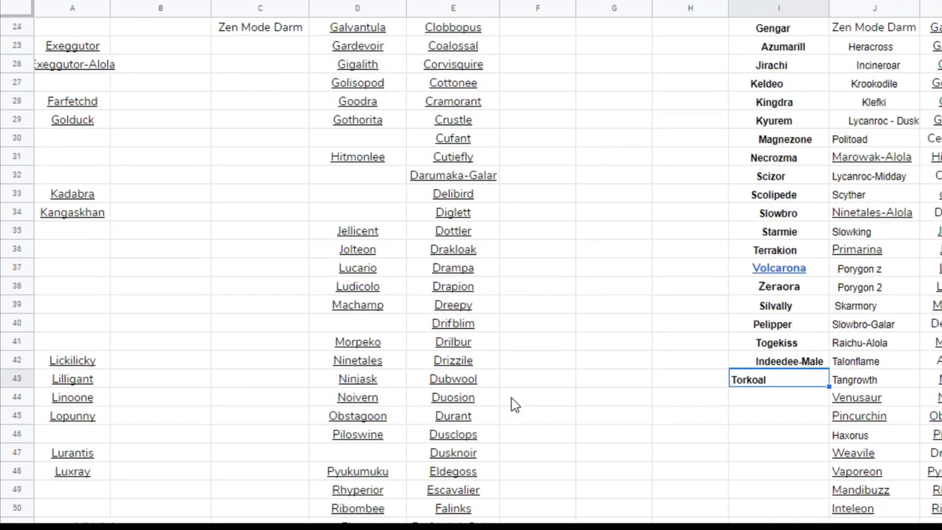
pyautogui.scroll(-2, 512, 403)
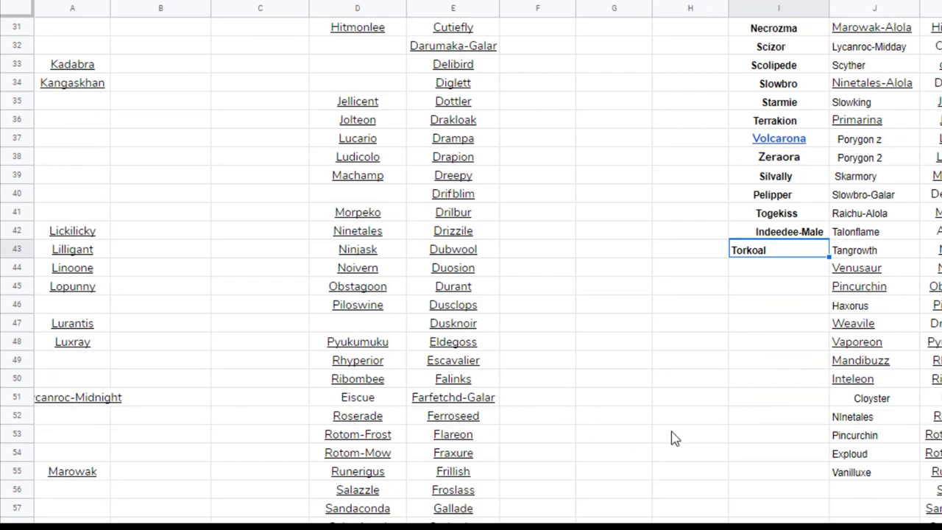
pyautogui.scroll(-5, 671, 438)
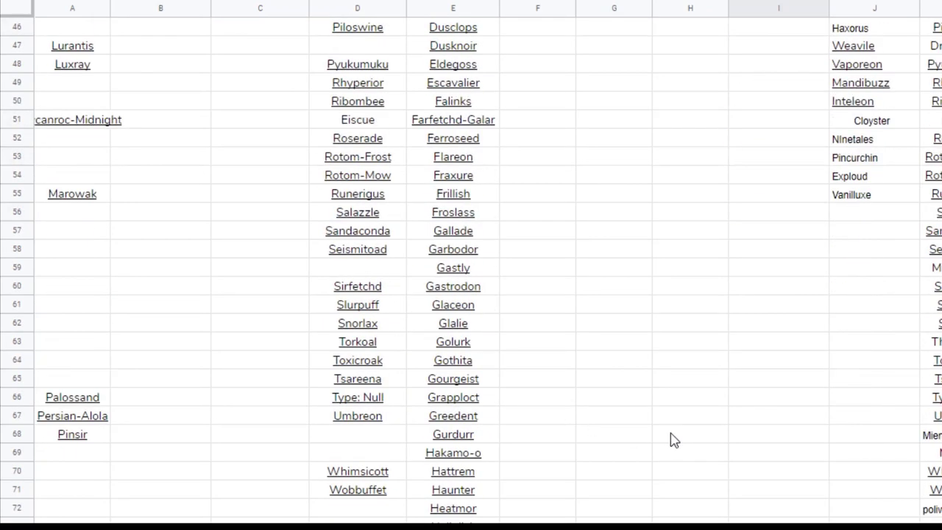
pyautogui.scroll(15, 671, 439)
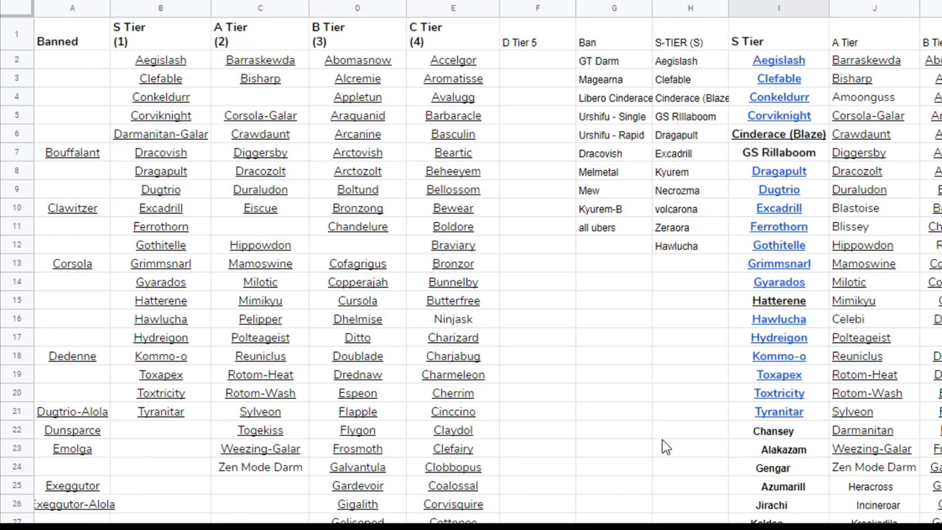
pyautogui.hotkey('ctrl', 'Up')
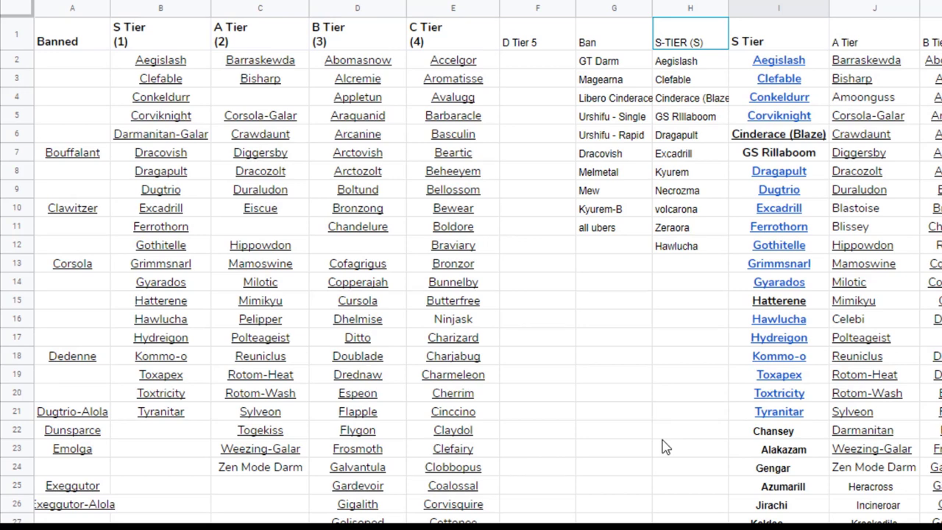
pyautogui.press('Right')
pyautogui.press('Right')
pyautogui.press('Right')
pyautogui.press('Right')
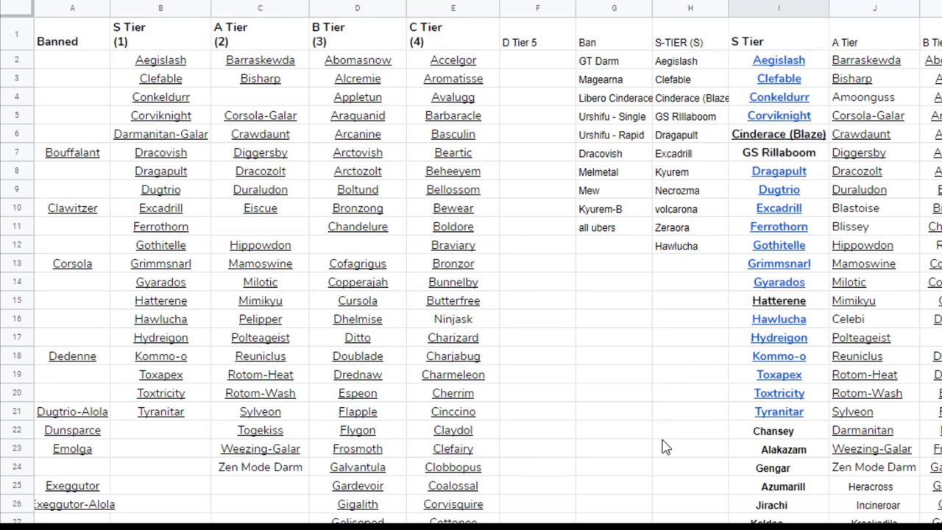
pyautogui.scroll(-18, 665, 446)
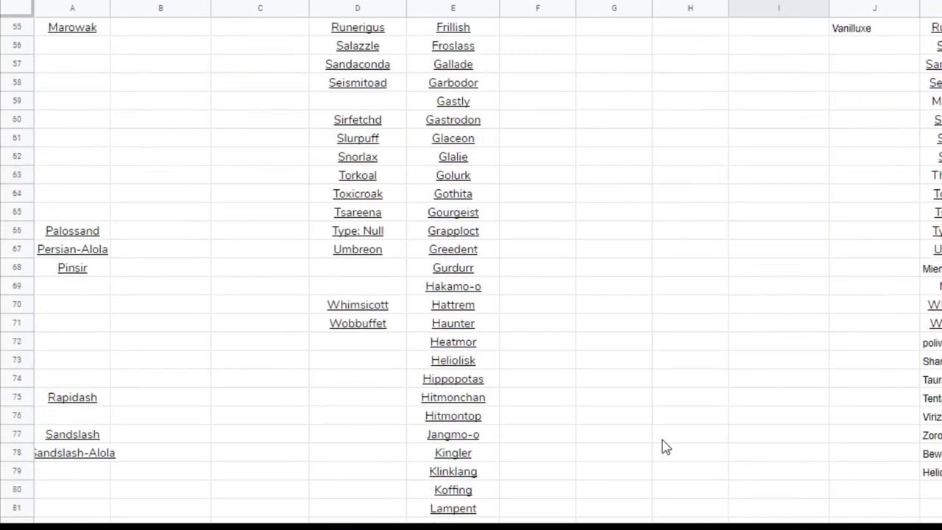
pyautogui.scroll(18, 665, 447)
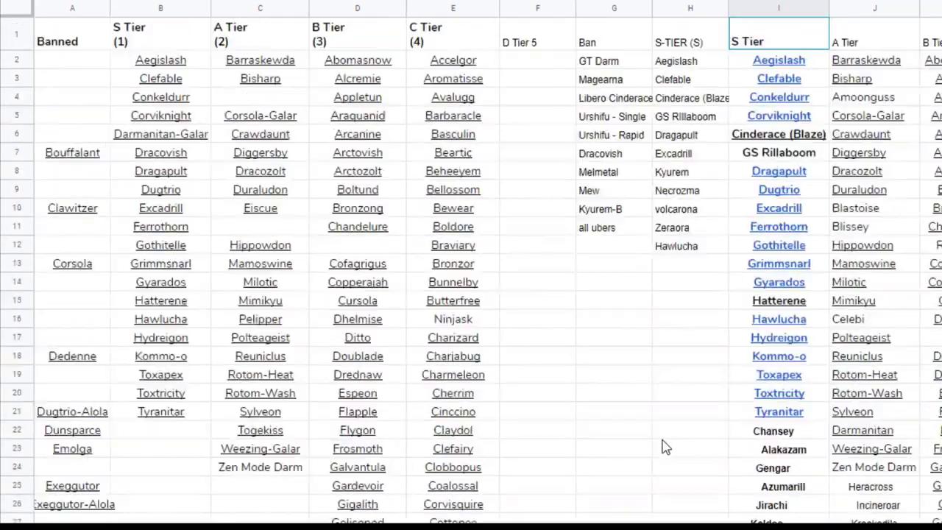
# Step: Recheck the new S and A Tier lists for misplaced Pokémon, continuing through the existing tiers down to row 82
pyautogui.scroll(-5, 665, 446)
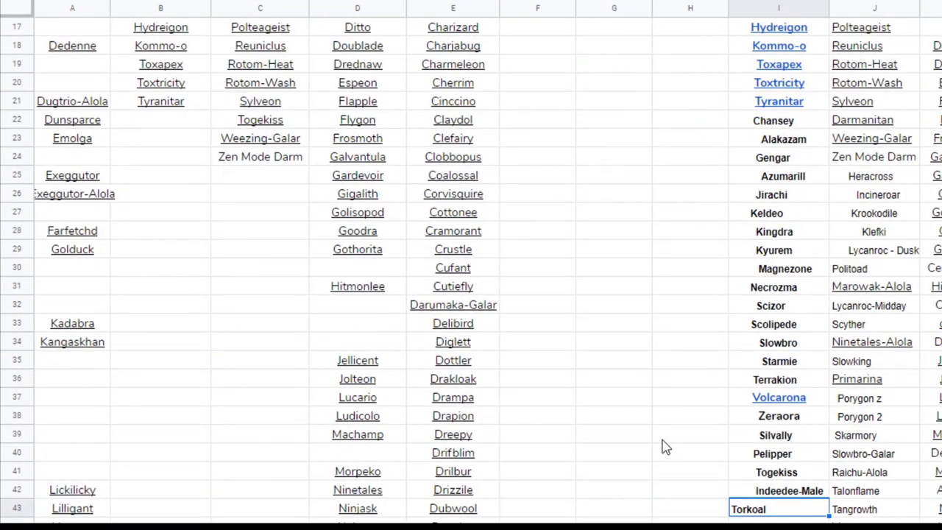
pyautogui.hotkey('ctrl', 'Up')
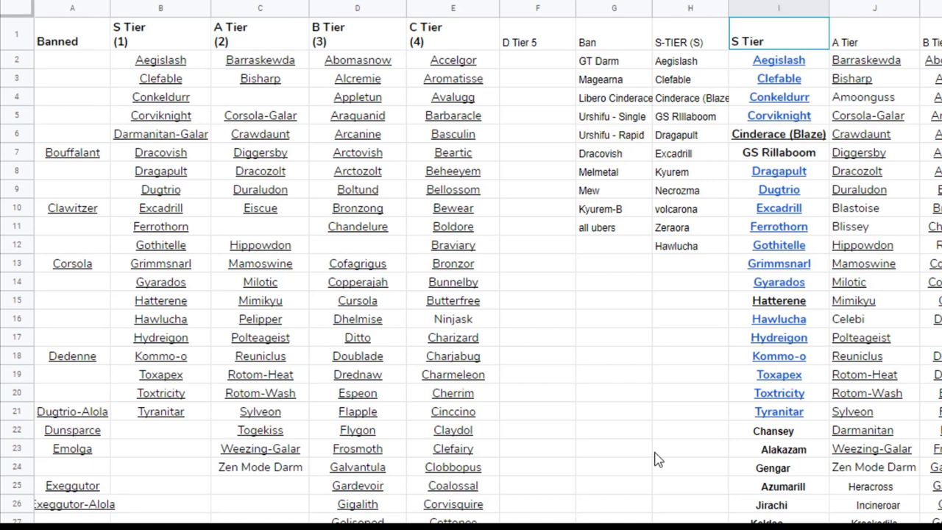
pyautogui.scroll(-2, 657, 458)
pyautogui.scroll(2, 658, 458)
pyautogui.scroll(-10, 657, 457)
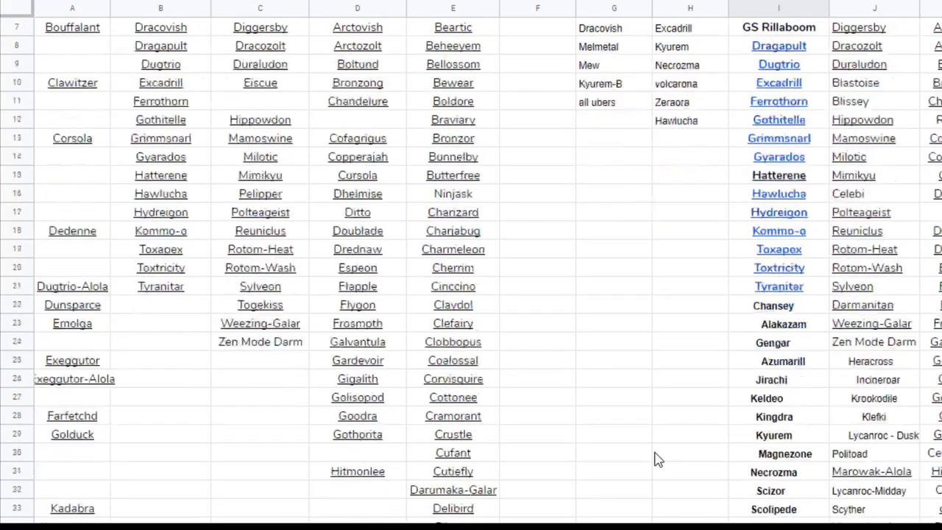
pyautogui.scroll(-5, 657, 458)
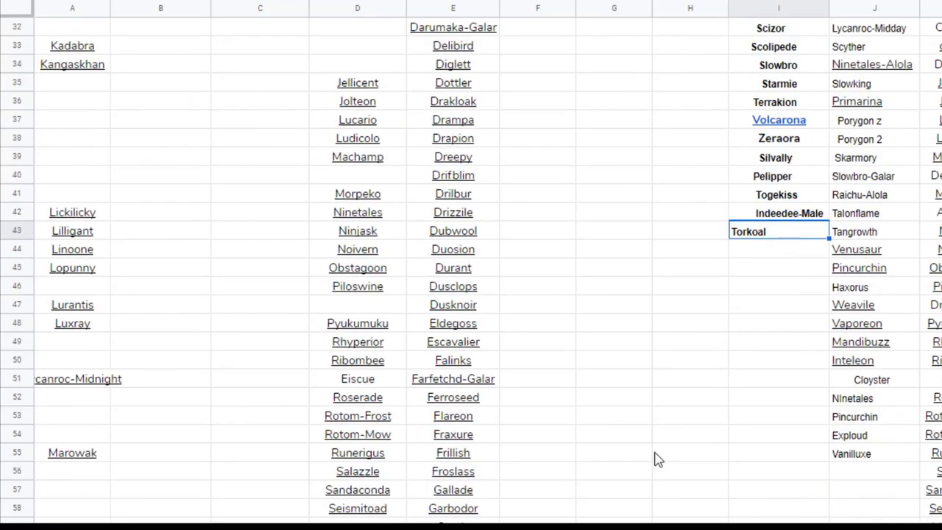
pyautogui.scroll(15, 657, 458)
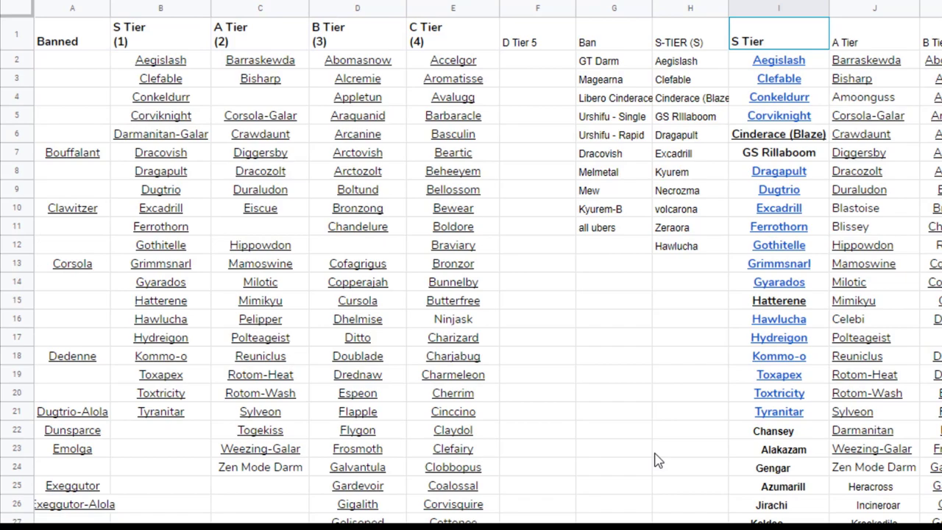
pyautogui.hotkey('ctrl', 'Down')
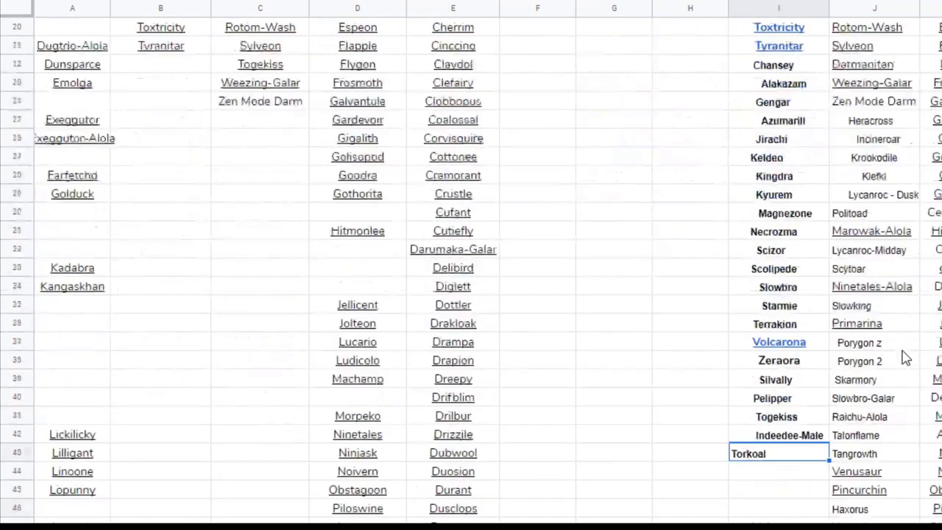
pyautogui.scroll(-3, 904, 357)
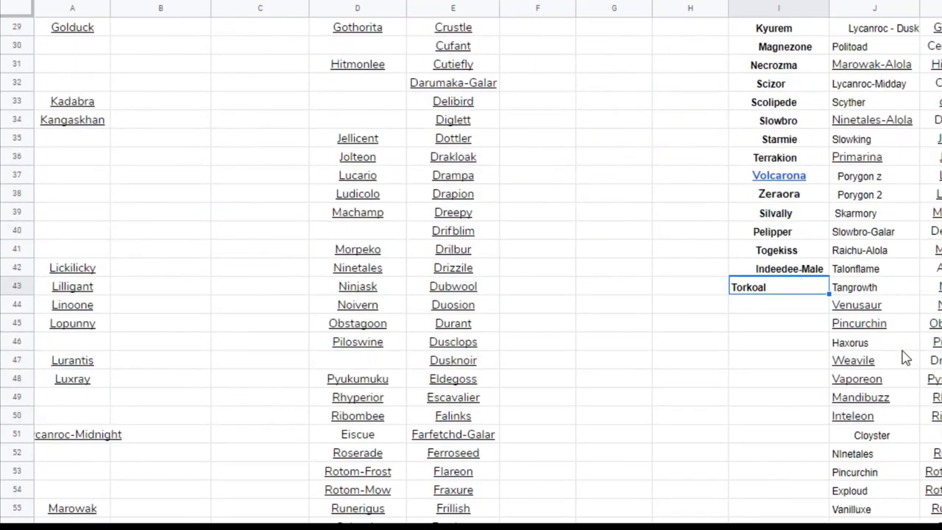
pyautogui.scroll(-3, 904, 357)
pyautogui.scroll(-5, 904, 357)
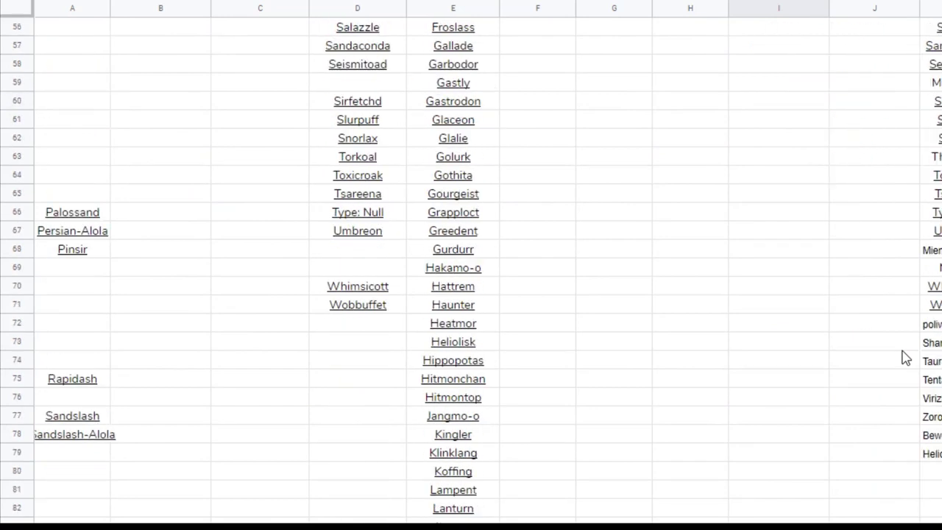
pyautogui.scroll(15, 904, 358)
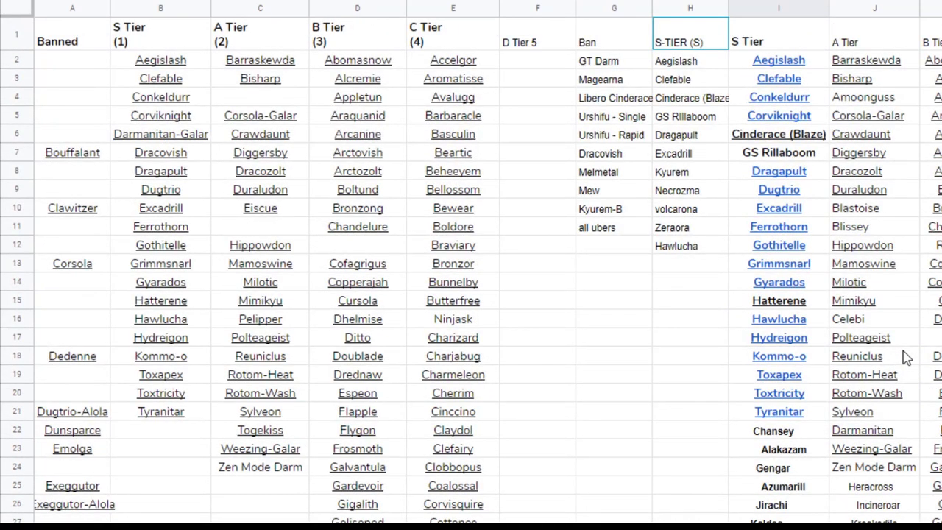
# Step: Examine the existing C Tier entries in column E and the remaining Banned entries down to row 104
pyautogui.press('Right')
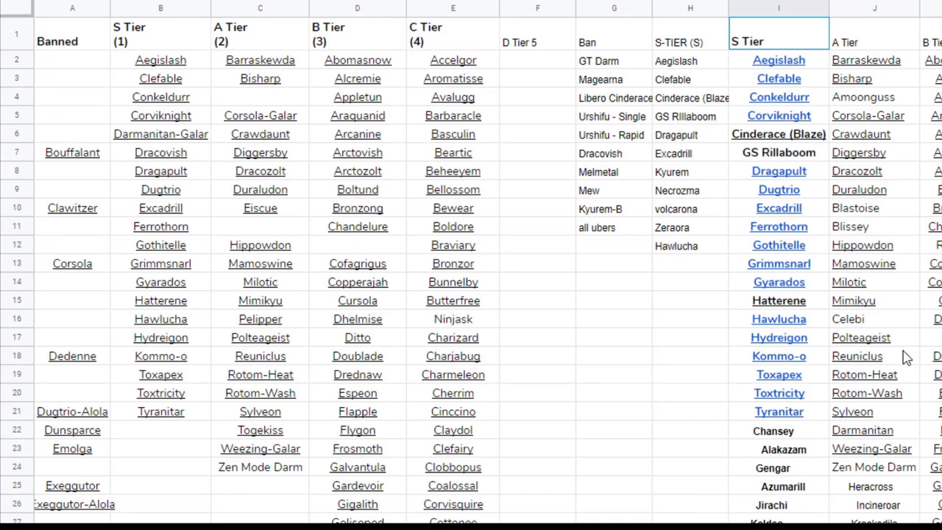
pyautogui.press('Right')
pyautogui.press('Right')
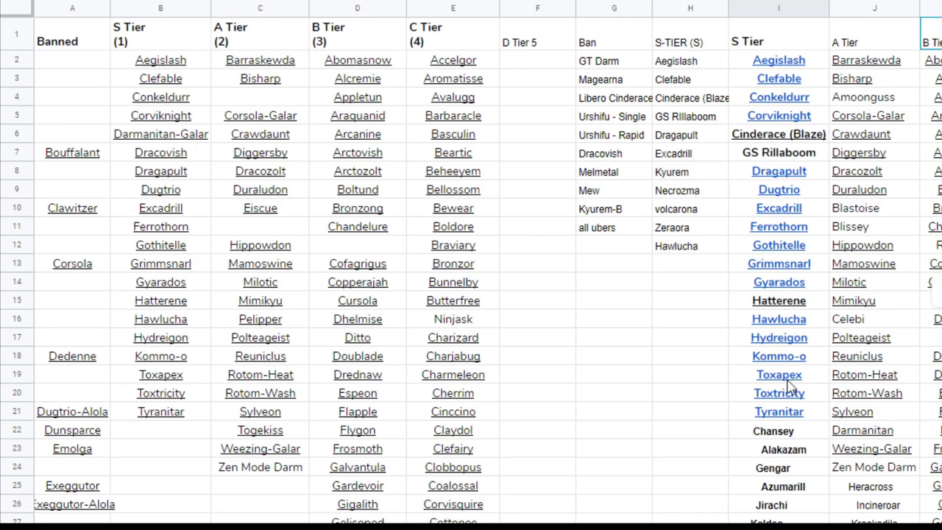
pyautogui.click(542, 416)
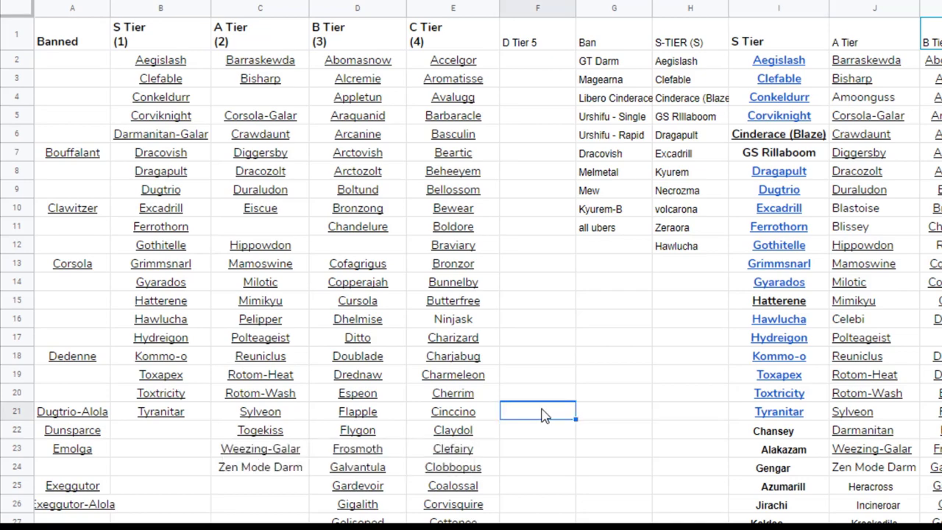
pyautogui.scroll(-1, 542, 416)
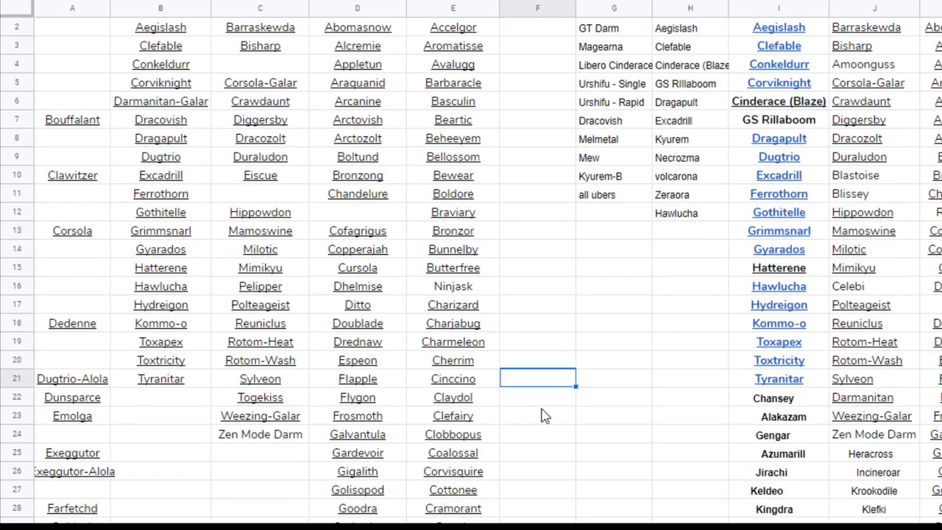
pyautogui.scroll(-10, 542, 416)
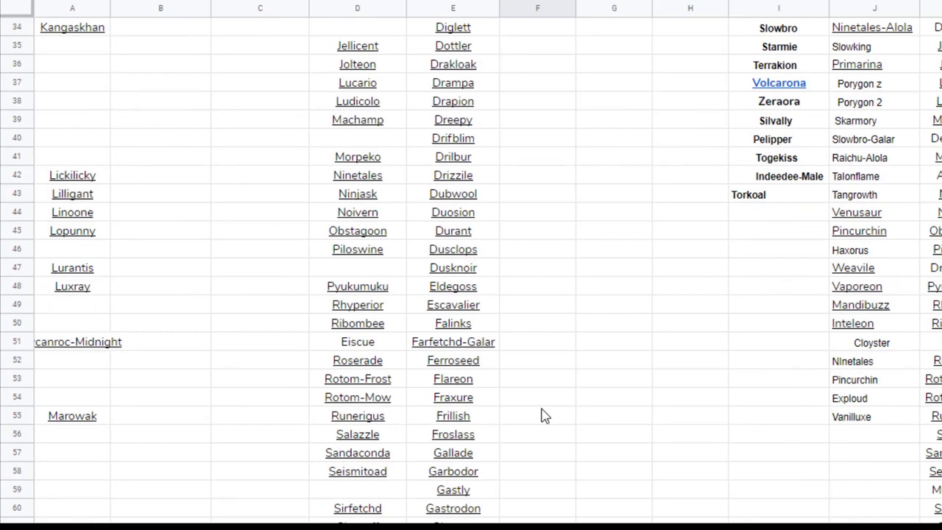
pyautogui.scroll(-15, 542, 416)
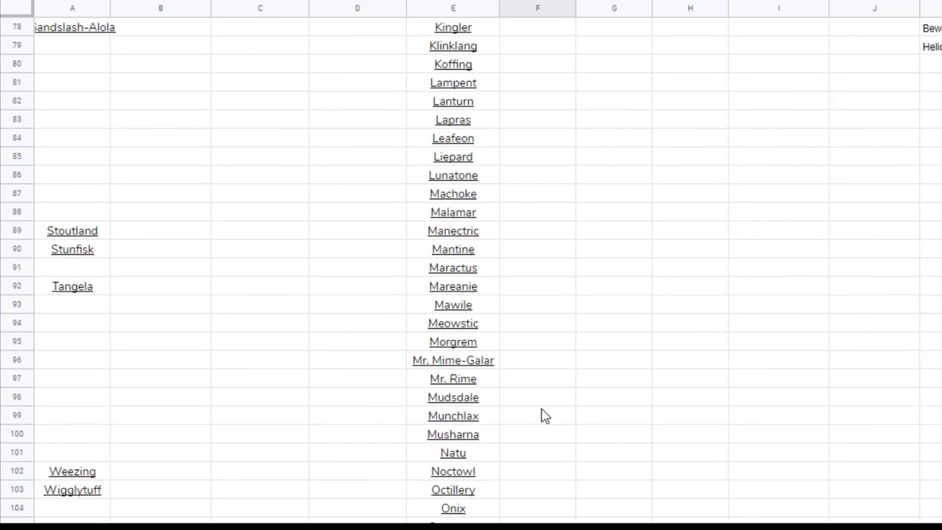
# Step: Delete the rows holding Morgrem, Munchlax and Natu from the existing C Tier list
pyautogui.scroll(-10, 542, 416)
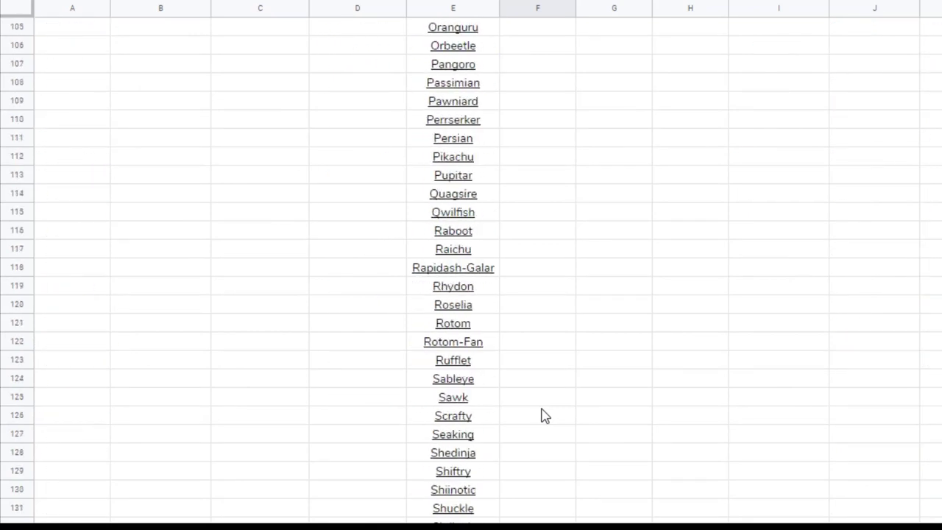
pyautogui.scroll(-7, 542, 416)
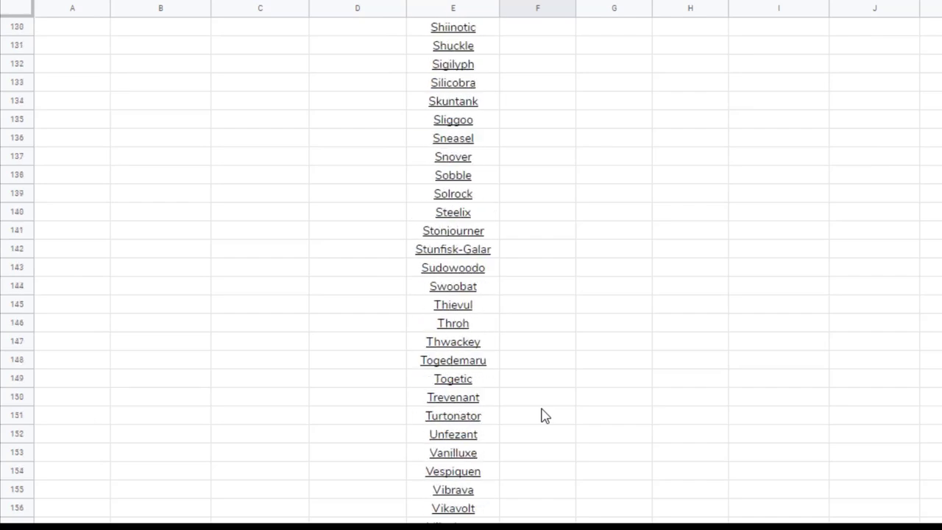
pyautogui.scroll(-4, 542, 416)
pyautogui.scroll(17, 542, 416)
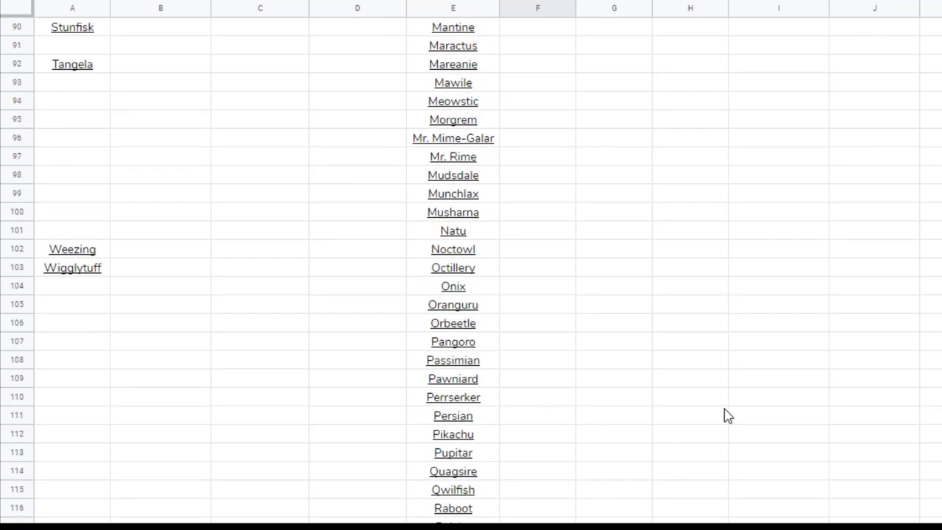
pyautogui.scroll(3, 727, 416)
pyautogui.click(930, 304)
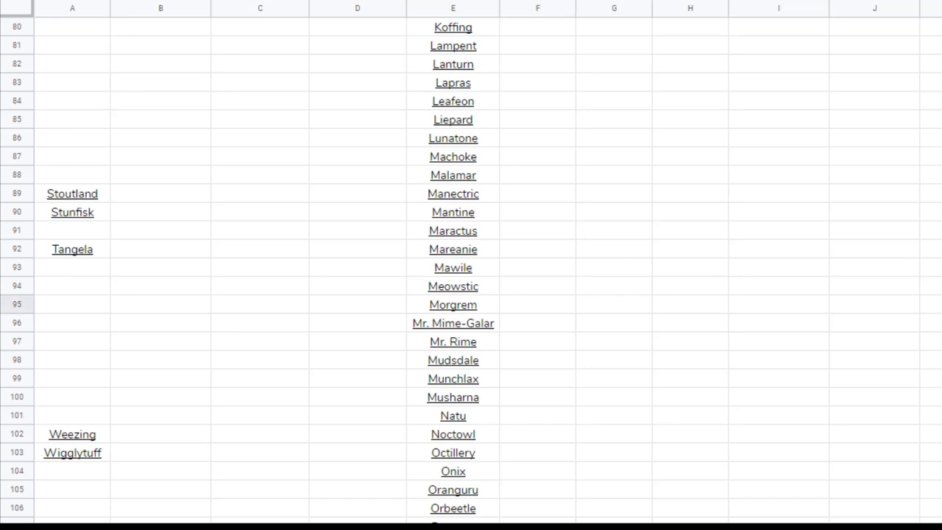
pyautogui.hotkey('ctrl', 'alt', '-')
pyautogui.click(931, 359)
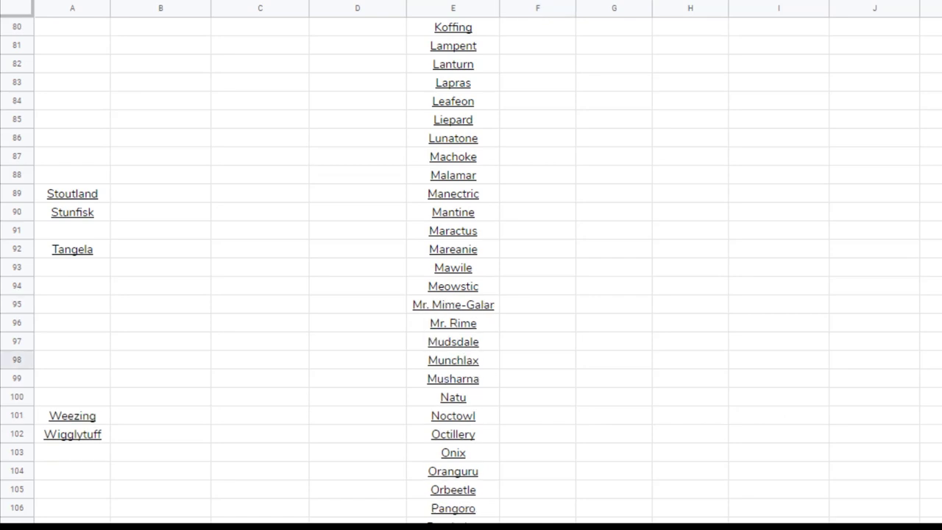
pyautogui.hotkey('ctrl', 'alt', '-')
pyautogui.click(930, 379)
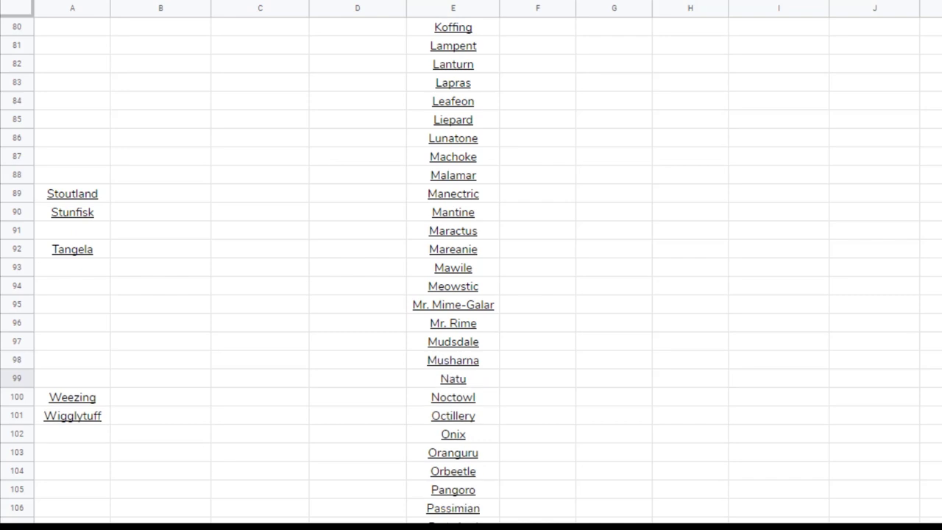
pyautogui.hotkey('ctrl', 'alt', '-')
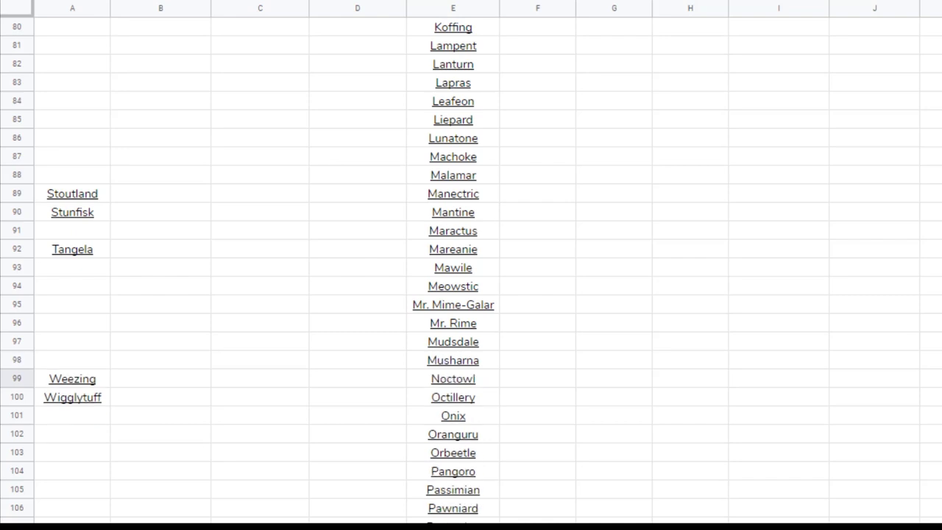
# Step: Delete the rows holding Onix, Pawniard, Pupitar, Raboot and Rufflet from the existing C Tier list
pyautogui.click(931, 415)
pyautogui.hotkey('ctrl', 'alt', '-')
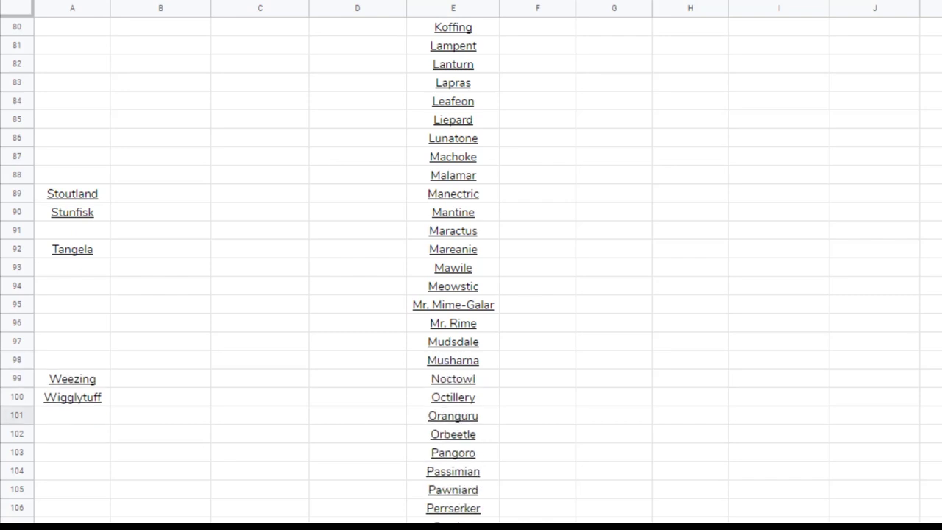
pyautogui.click(931, 489)
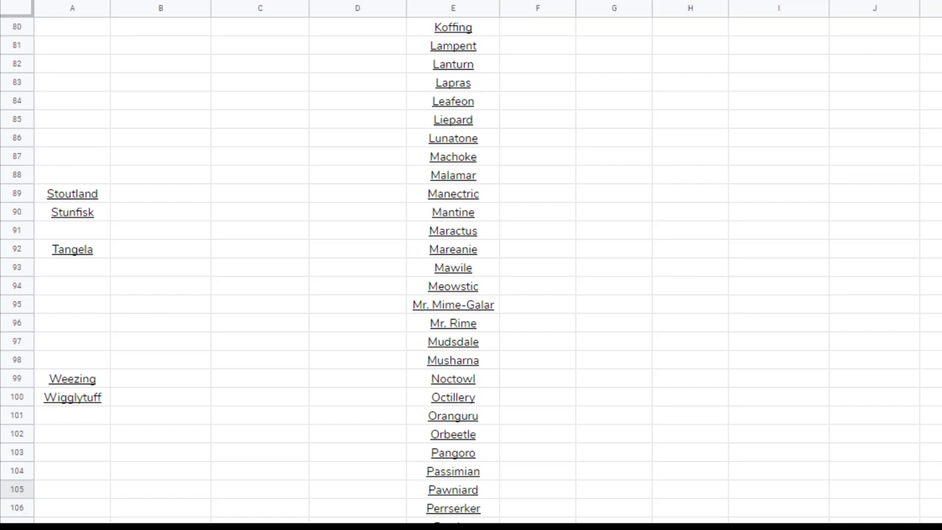
pyautogui.hotkey('ctrl', 'alt', '-')
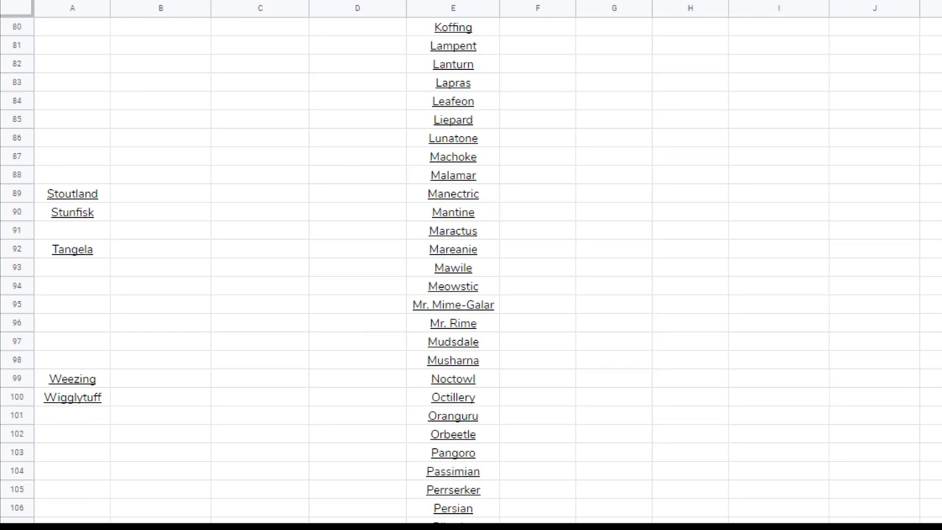
pyautogui.scroll(-5, 470, 265)
pyautogui.click(452, 415)
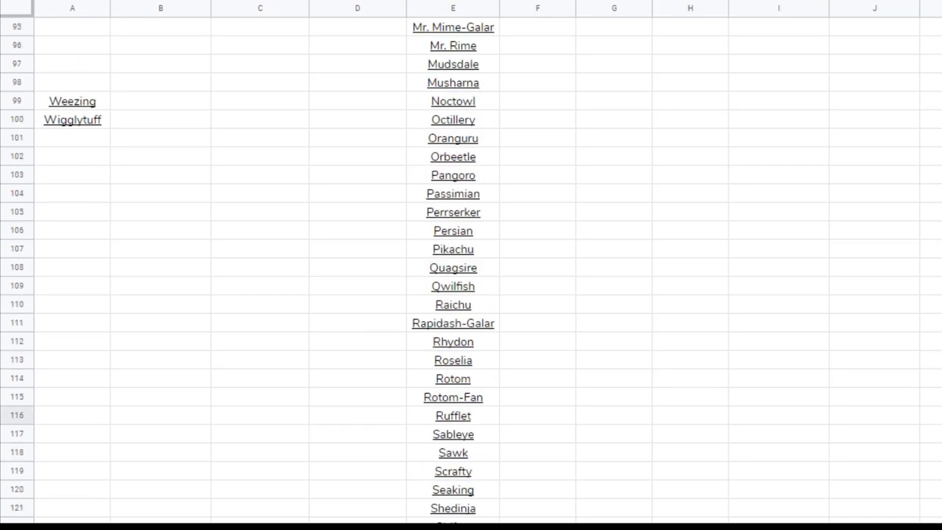
pyautogui.hotkey('ctrl', 'alt', '-')
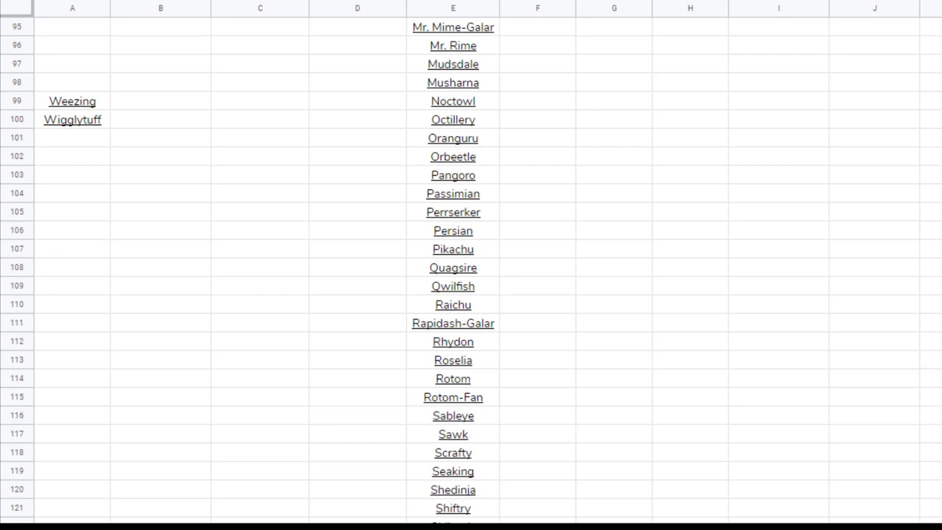
# Step: Delete the rows holding Silicobra, Sliggoo, Koffing, Lampent and Machoke from the existing C Tier list
pyautogui.scroll(10, 471, 265)
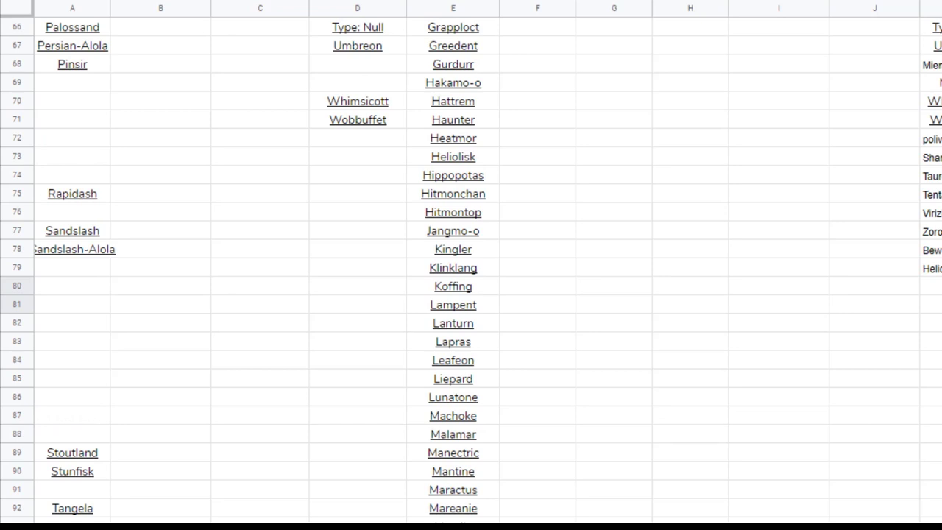
pyautogui.hotkey('ctrl', 'alt', '-')
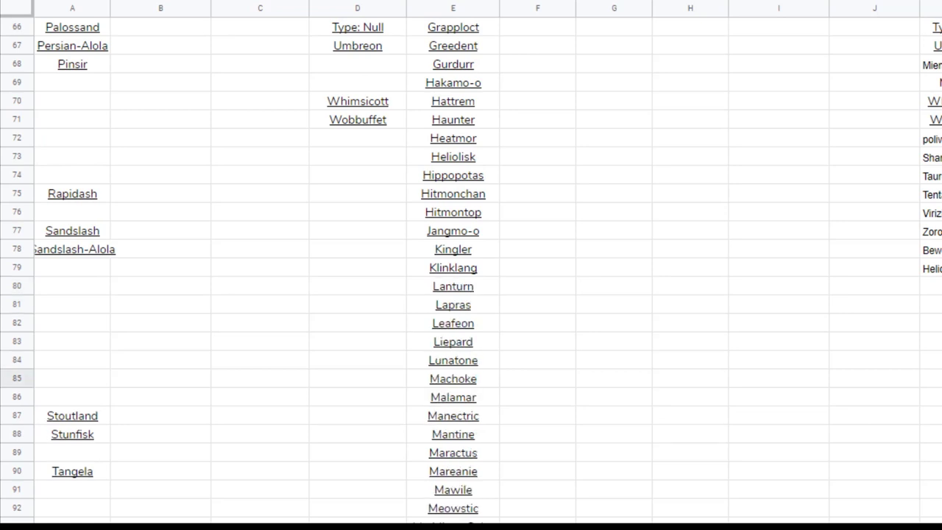
pyautogui.scroll(3, 471, 265)
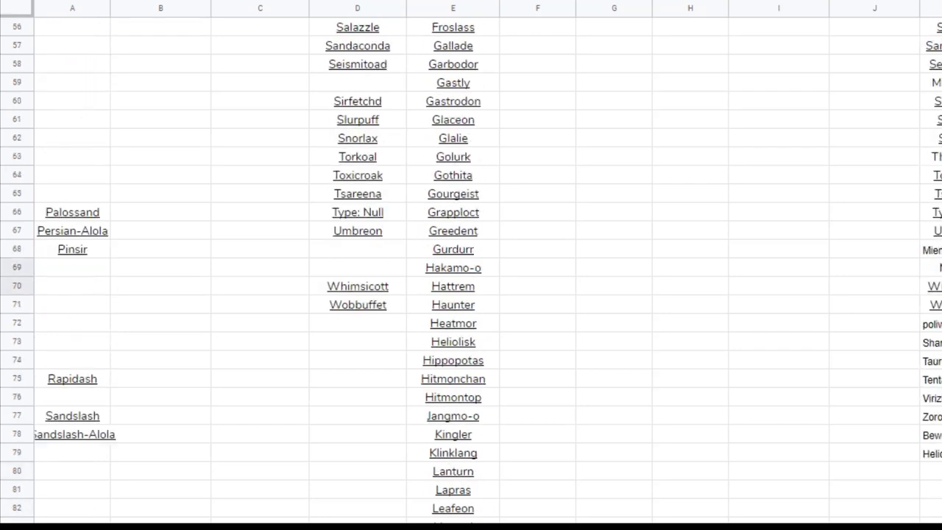
# Step: Try sorting the whole sheet alphabetically by the new C Tier column, then restore the original row order
pyautogui.scroll(-10, 933, 463)
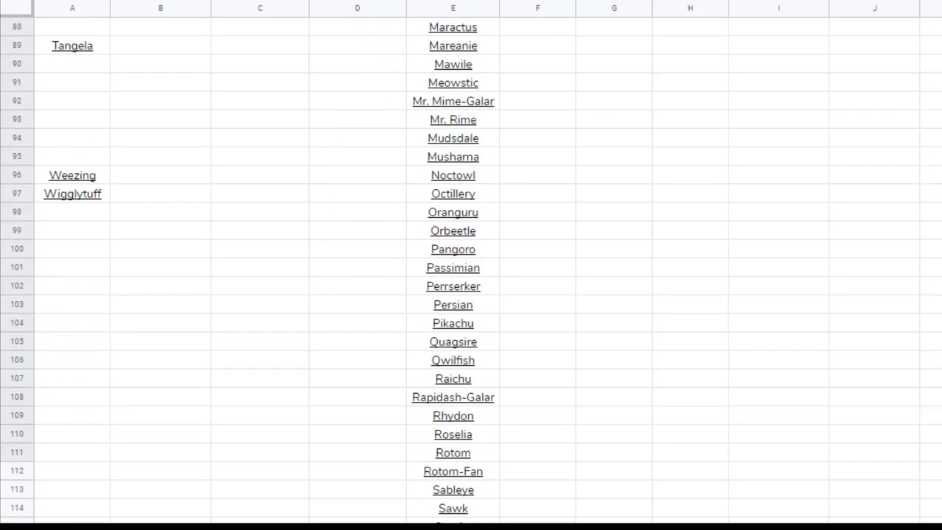
pyautogui.scroll(-10, 933, 463)
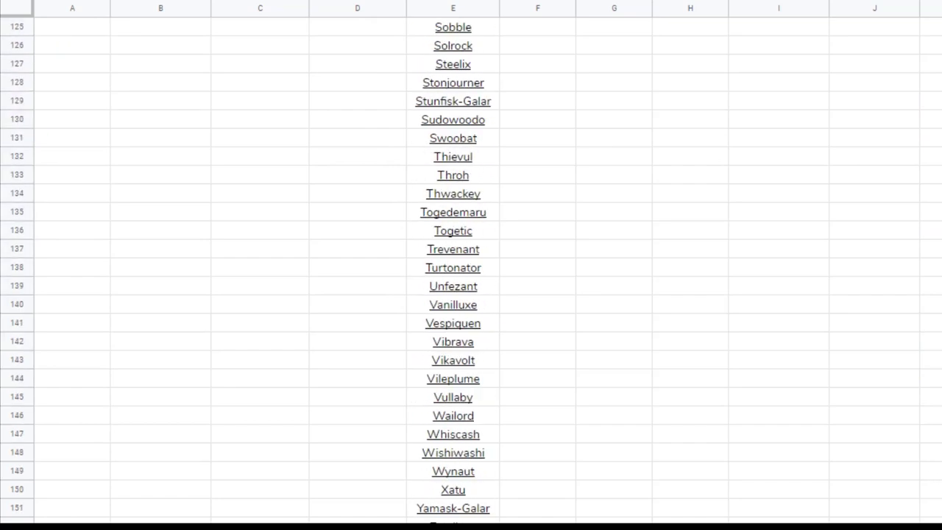
pyautogui.scroll(1, 471, 265)
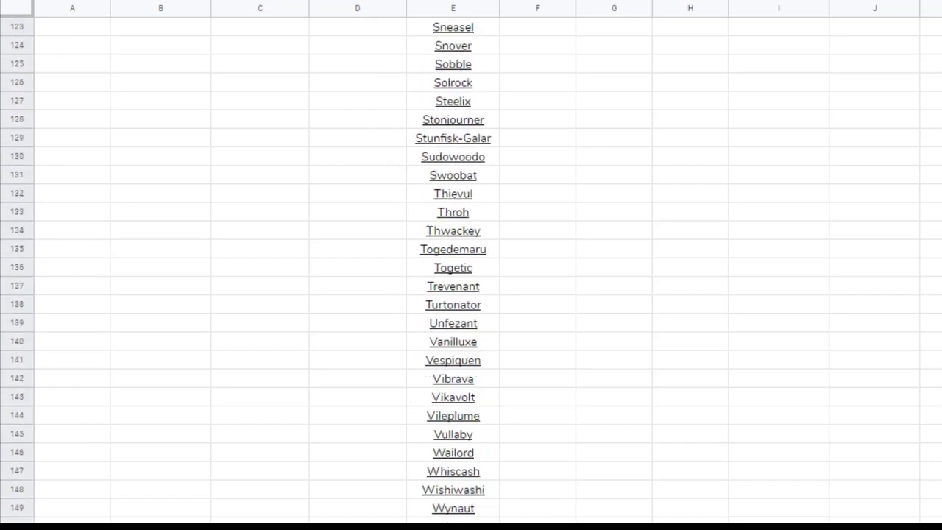
pyautogui.scroll(8, 471, 264)
pyautogui.scroll(-10, 471, 265)
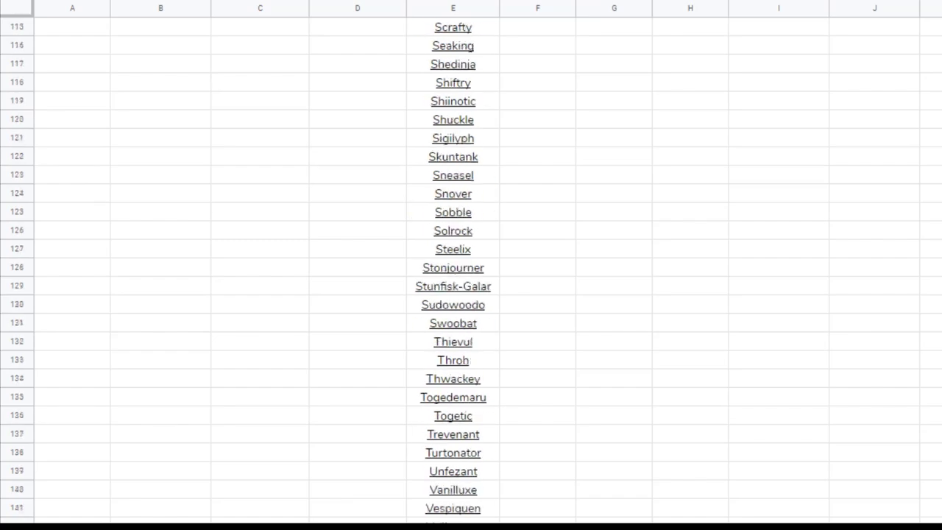
pyautogui.scroll(20, 471, 264)
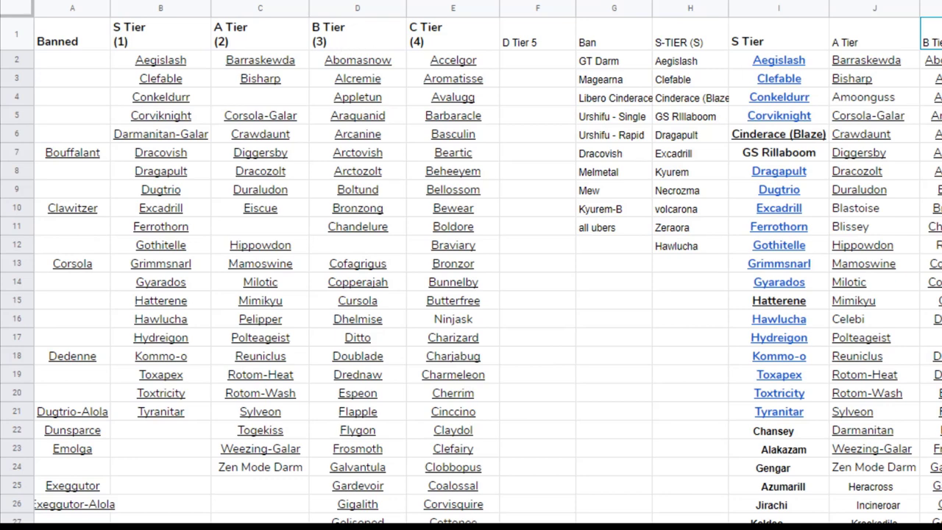
pyautogui.hotkey('alt', 'd')
pyautogui.press('Return')
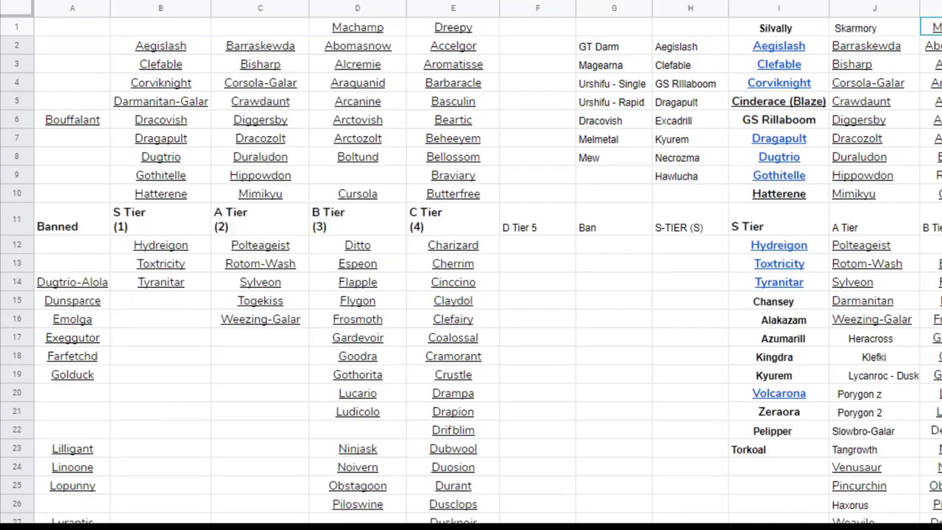
pyautogui.moveTo(922, 97)
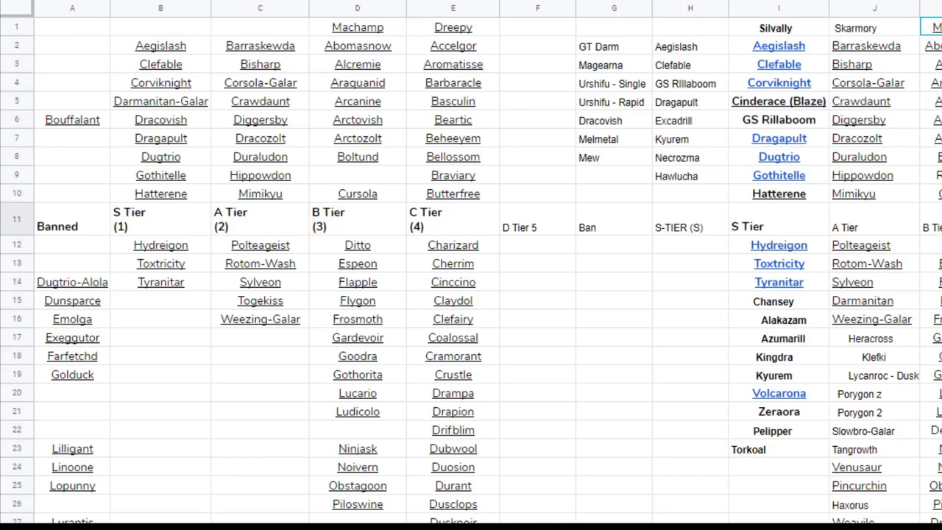
pyautogui.scroll(-20, 471, 265)
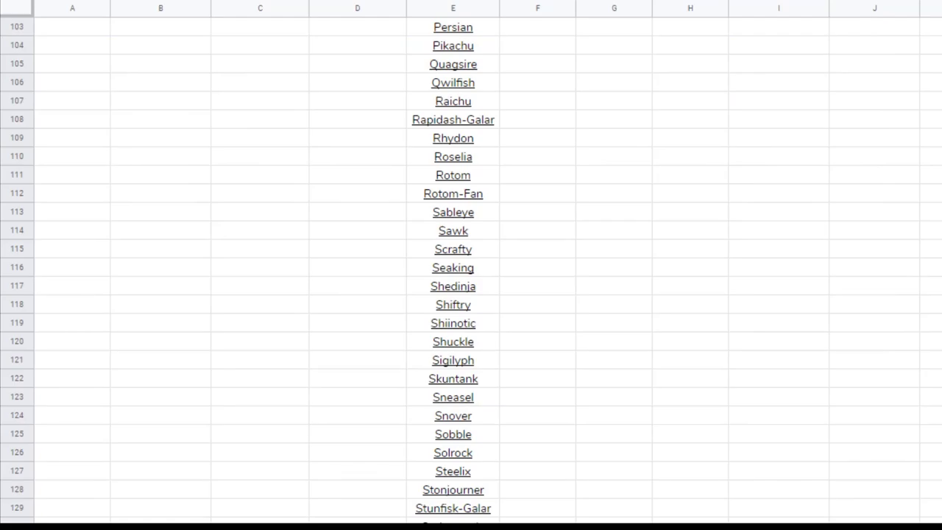
pyautogui.scroll(20, 471, 265)
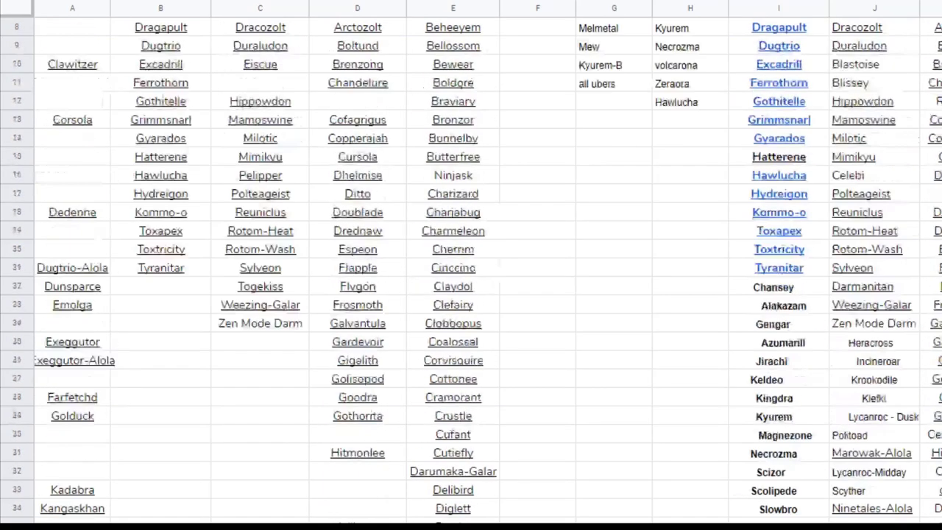
pyautogui.scroll(3, 471, 265)
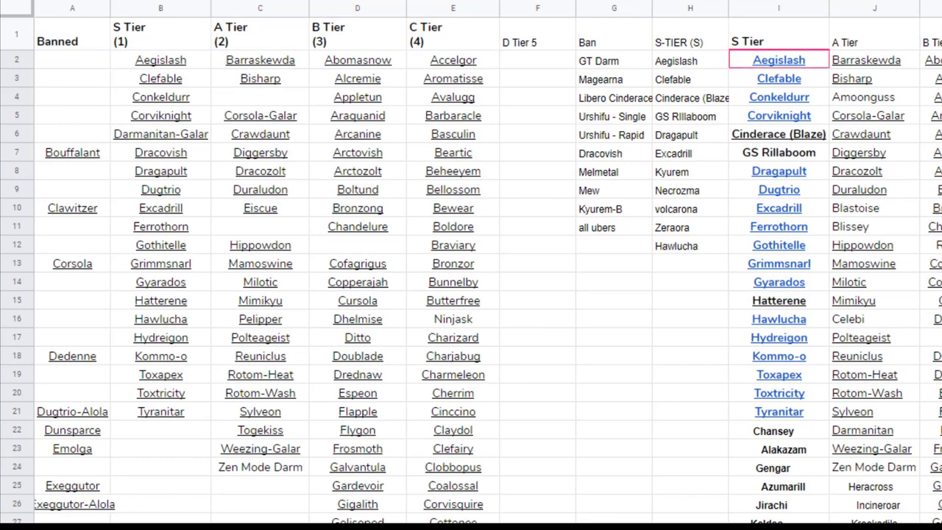
# Step: Review the tier lists from the header row down to the C Tier entries around row 119
pyautogui.click(690, 298)
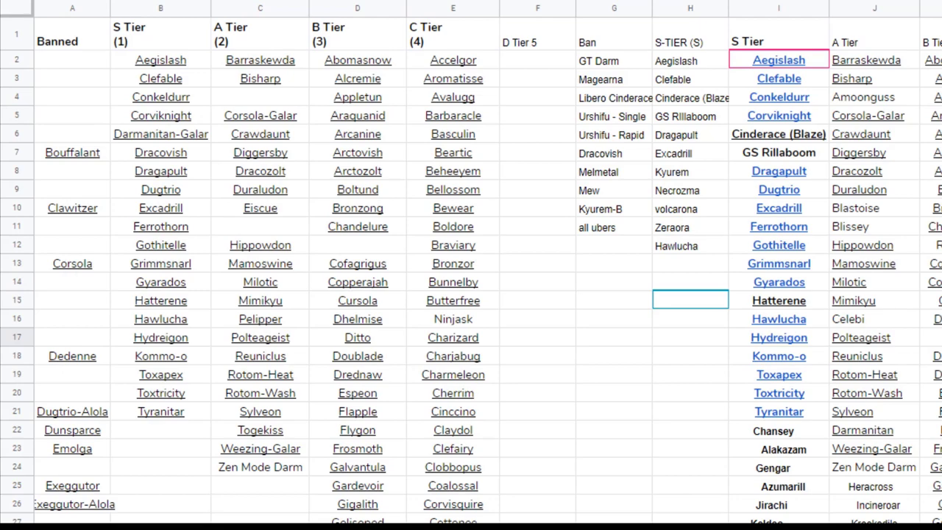
pyautogui.scroll(-5, 471, 294)
pyautogui.scroll(-3, 470, 295)
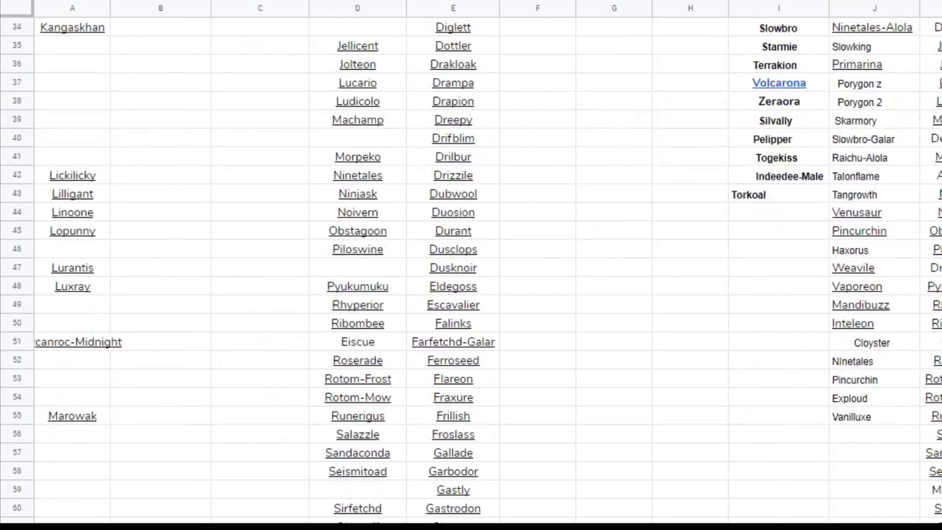
pyautogui.scroll(-2, 471, 295)
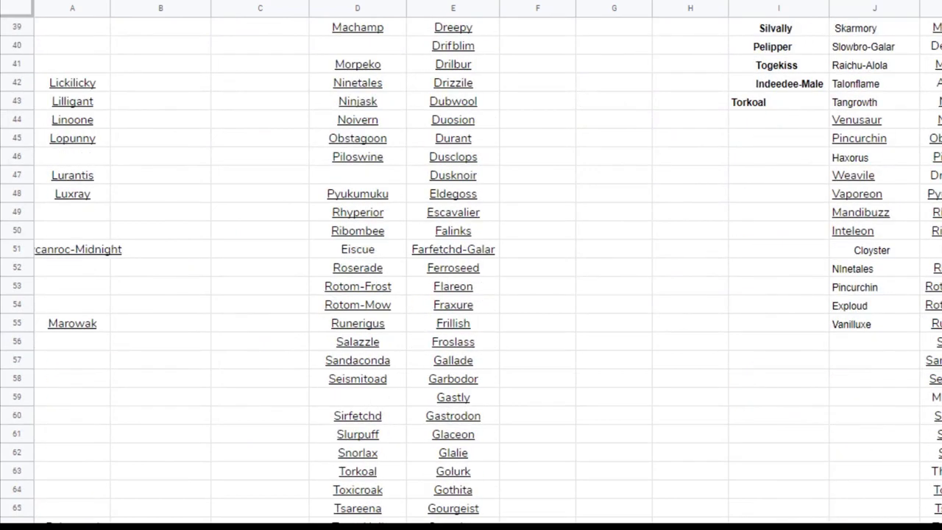
pyautogui.scroll(-4, 471, 295)
pyautogui.scroll(-12, 471, 295)
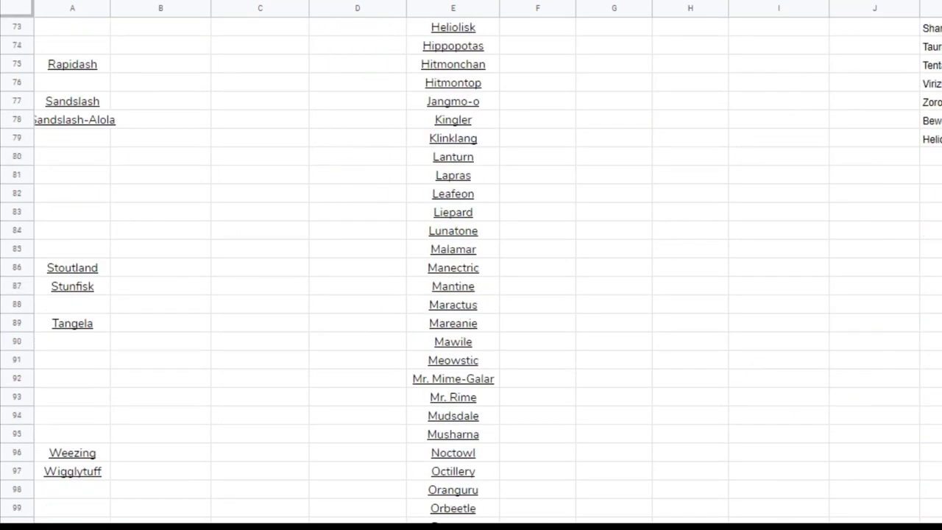
pyautogui.scroll(-2, 471, 294)
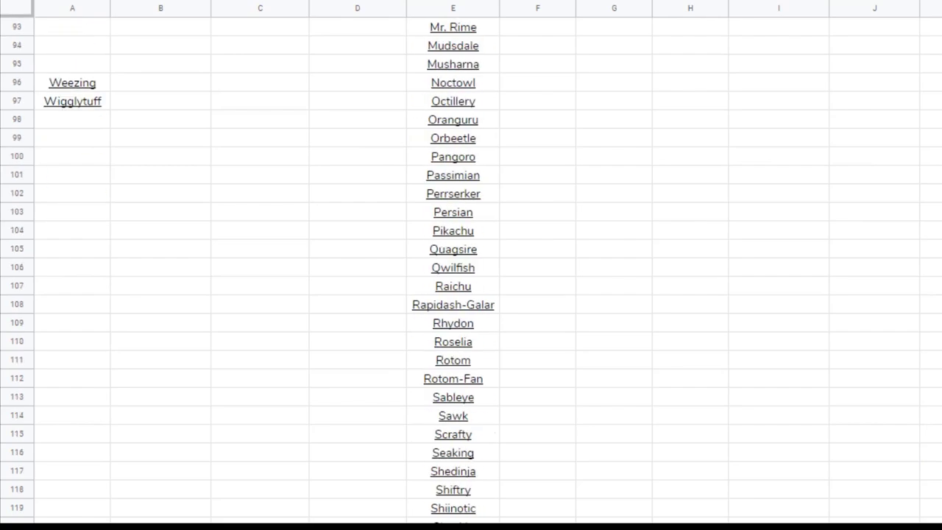
pyautogui.scroll(20, 471, 294)
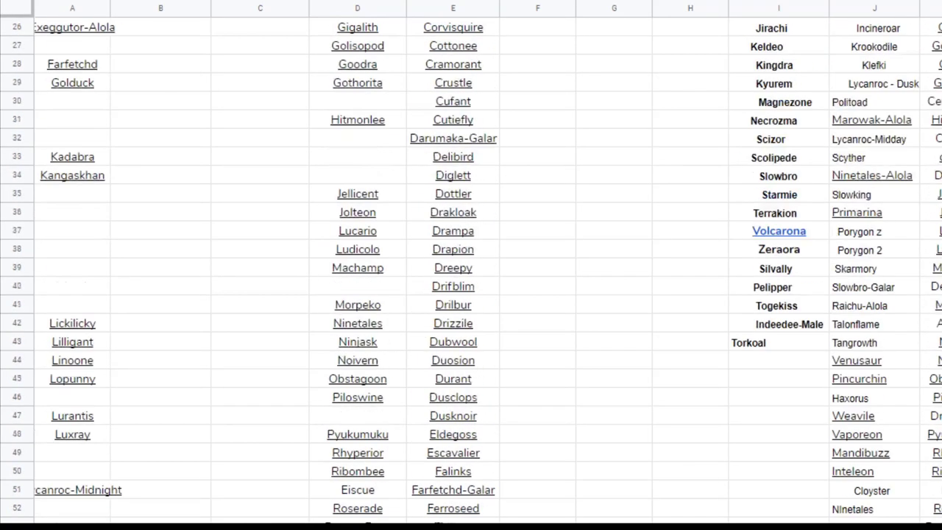
pyautogui.scroll(4, 471, 294)
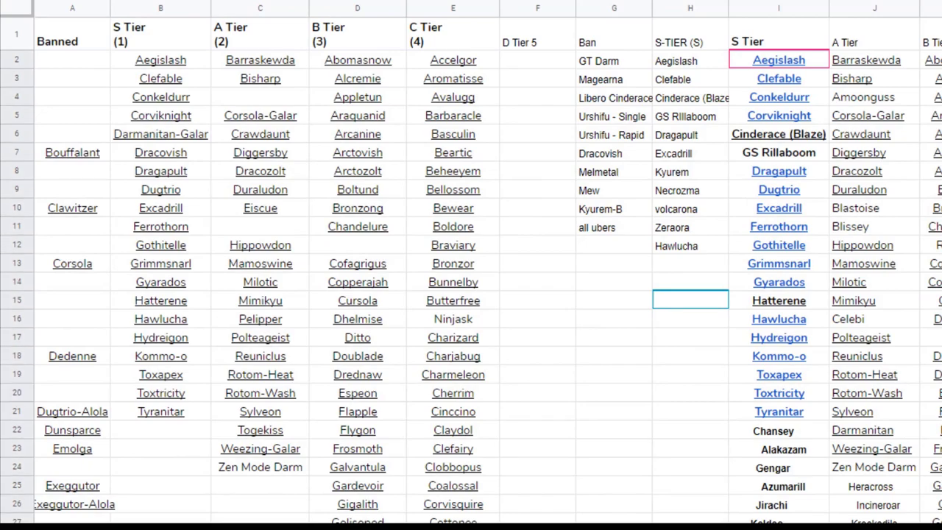
# Step: Sort the whole sheet alphabetically by the new C Tier column and check the reordered rows up to row 1
pyautogui.scroll(-18, 471, 295)
pyautogui.scroll(-19, 471, 265)
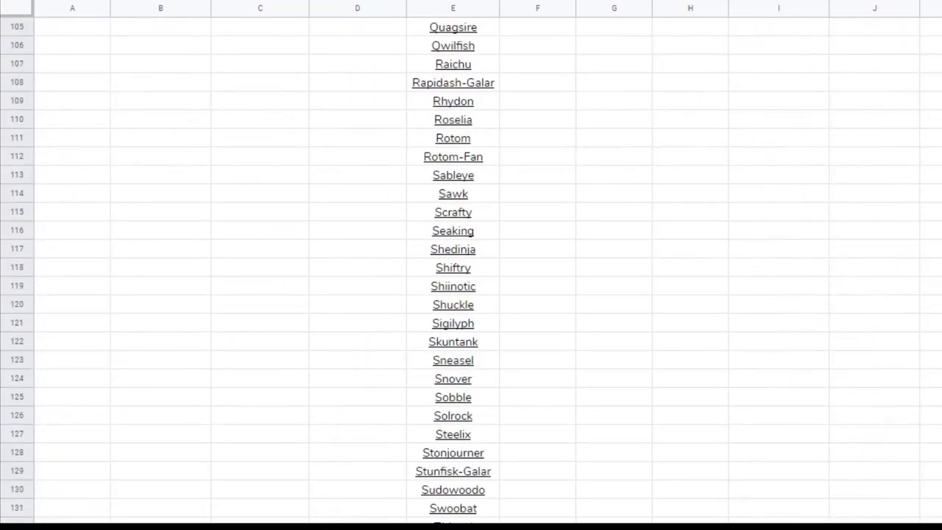
pyautogui.scroll(15, 471, 264)
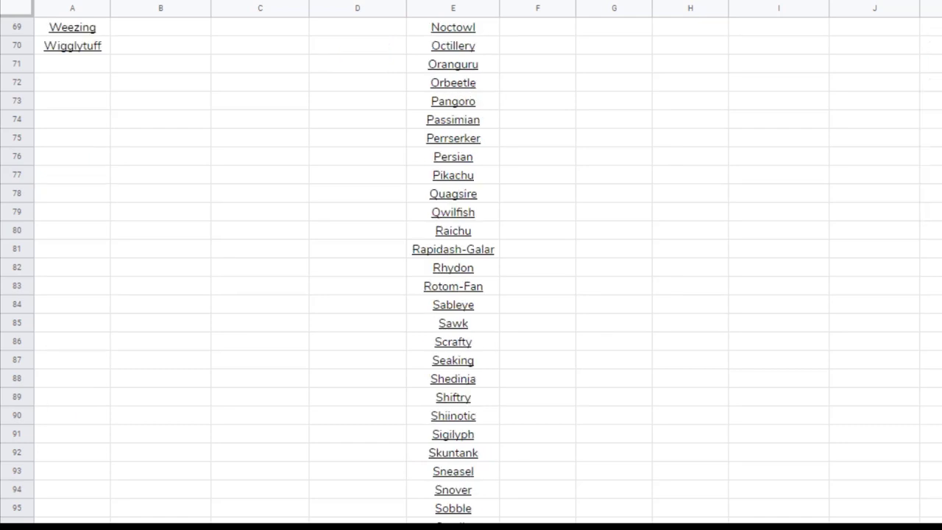
pyautogui.scroll(17, 889, 294)
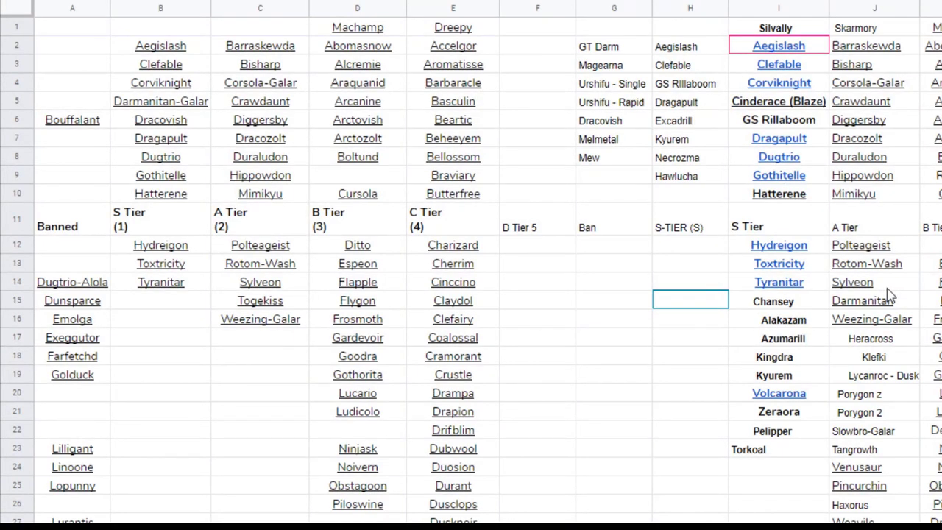
# Step: Review the restored tier lists from the header row down to the C Tier entries around row 145
pyautogui.scroll(-5, 888, 294)
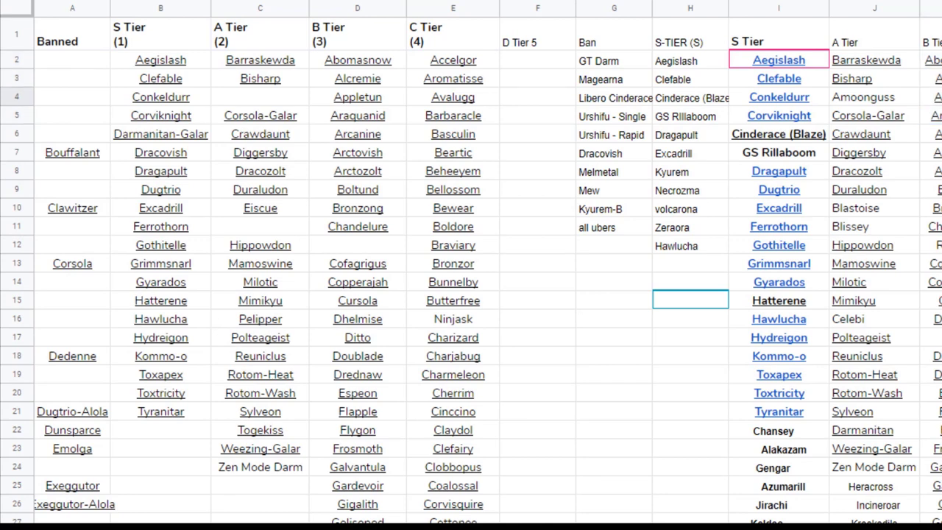
pyautogui.scroll(-20, 471, 264)
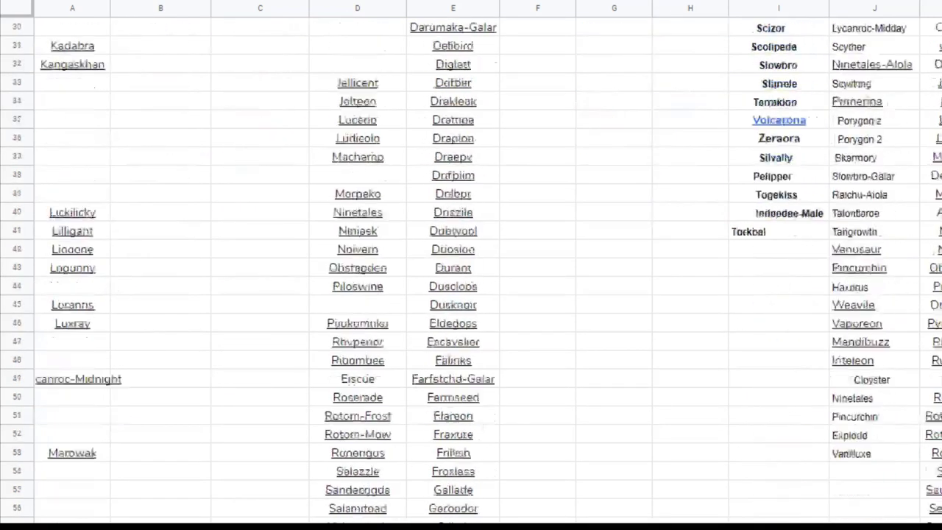
pyautogui.scroll(-4, 471, 265)
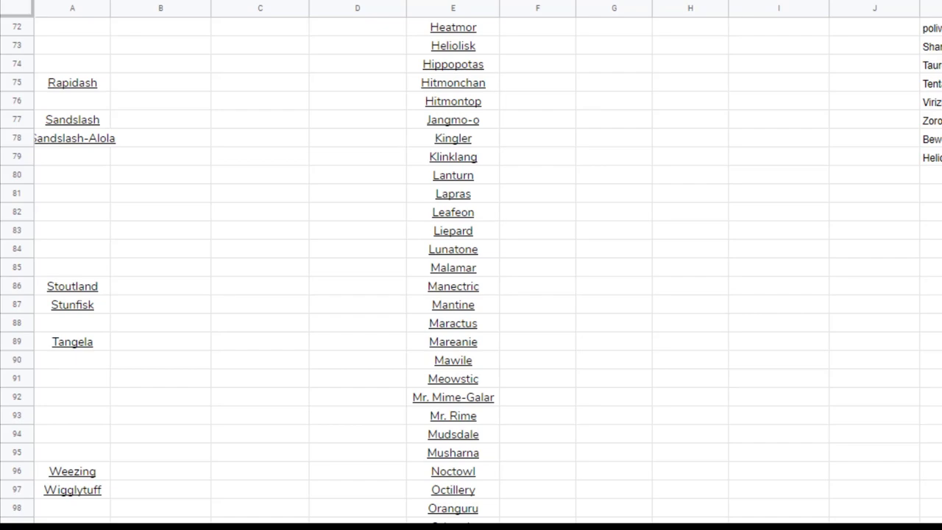
pyautogui.scroll(20, 471, 265)
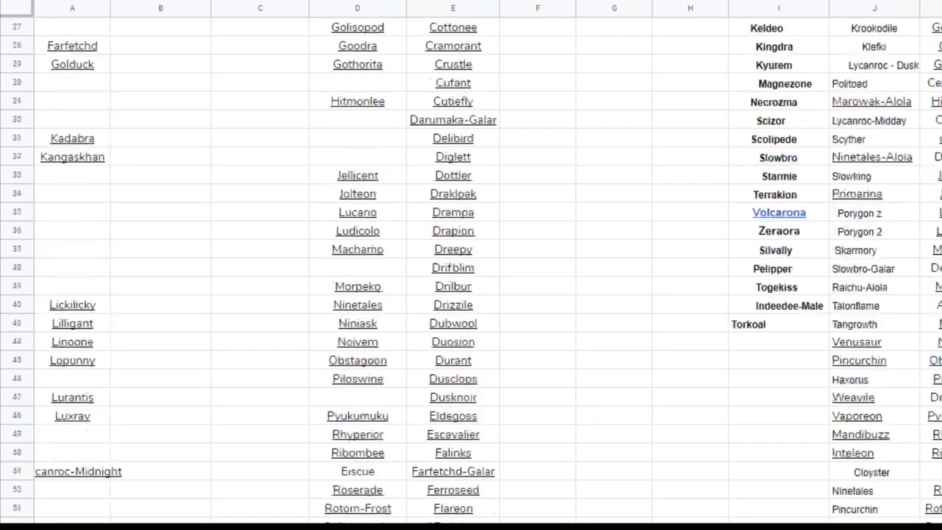
pyautogui.scroll(2, 470, 265)
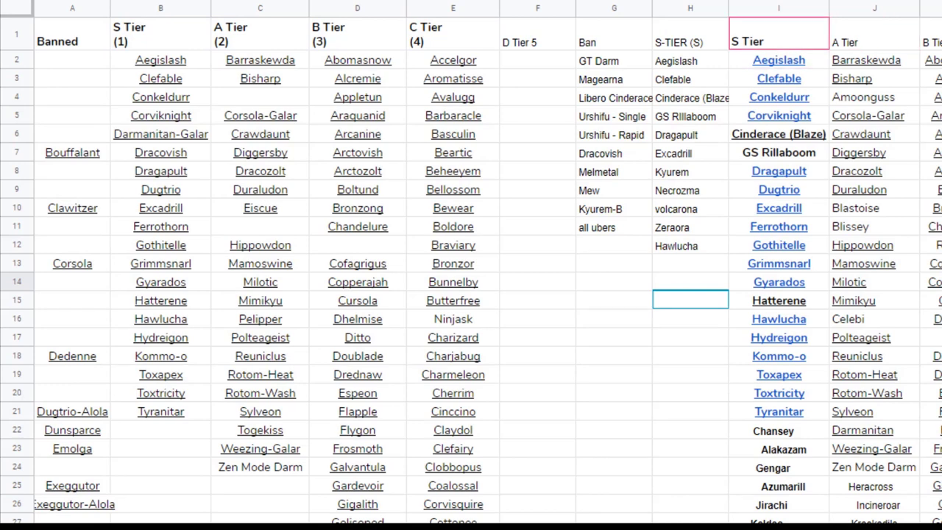
pyautogui.scroll(-3, 471, 265)
pyautogui.scroll(3, 471, 265)
pyautogui.scroll(-15, 471, 265)
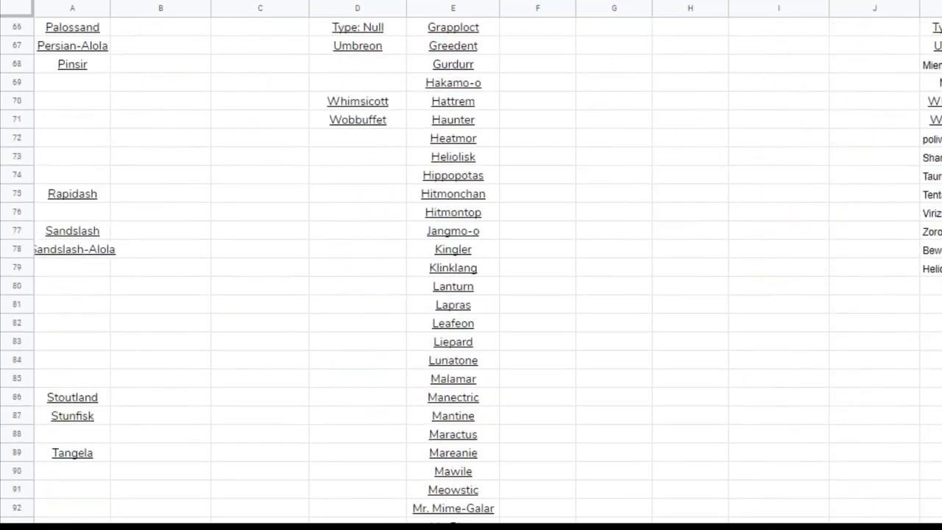
pyautogui.scroll(3, 471, 265)
pyautogui.scroll(-15, 471, 265)
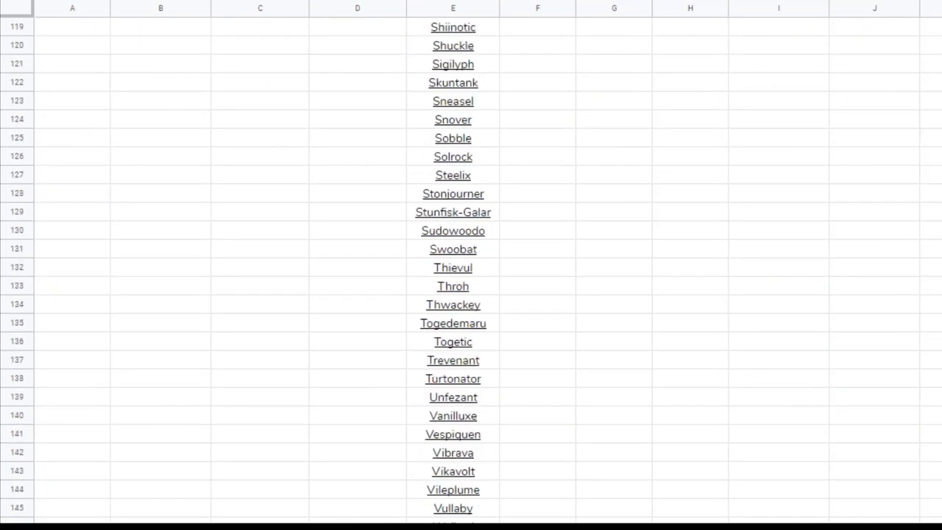
pyautogui.scroll(15, 471, 265)
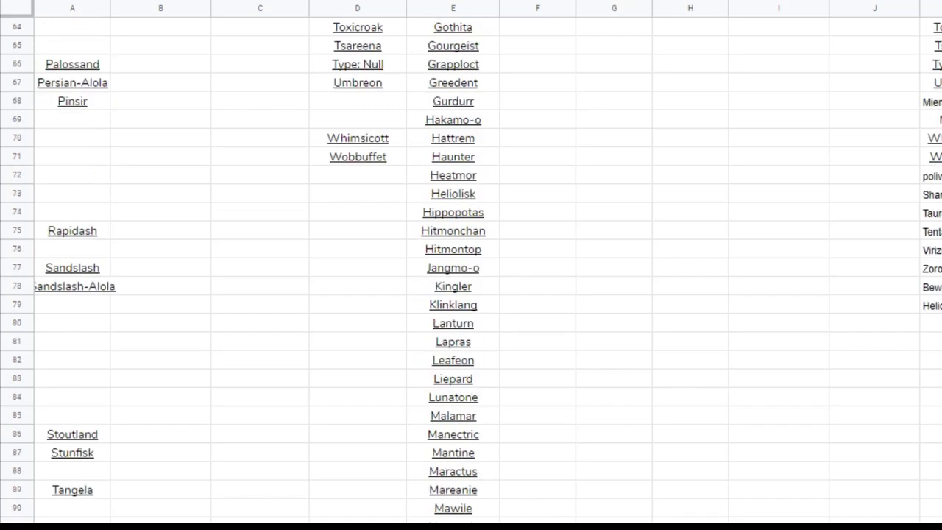
pyautogui.scroll(15, 471, 265)
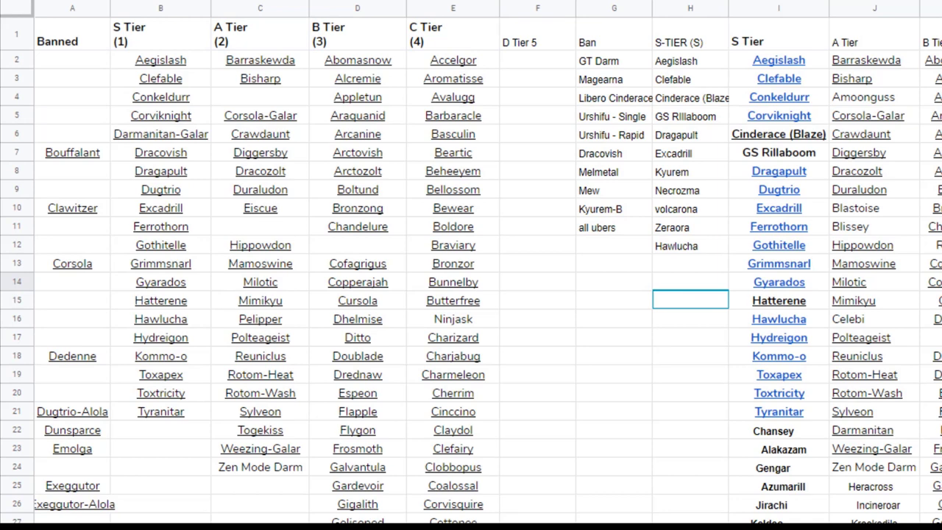
pyautogui.click(779, 33)
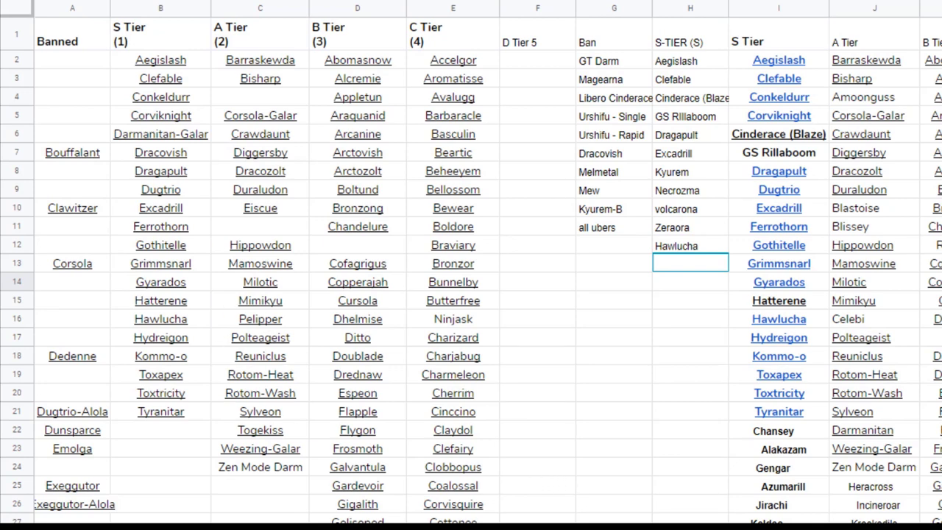
pyautogui.click(690, 61)
pyautogui.click(690, 97)
pyautogui.click(690, 33)
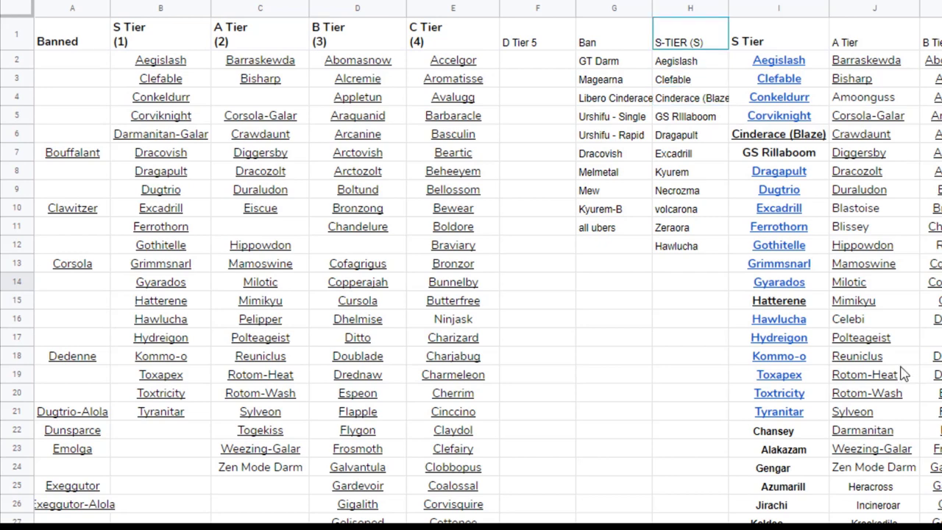
pyautogui.click(690, 263)
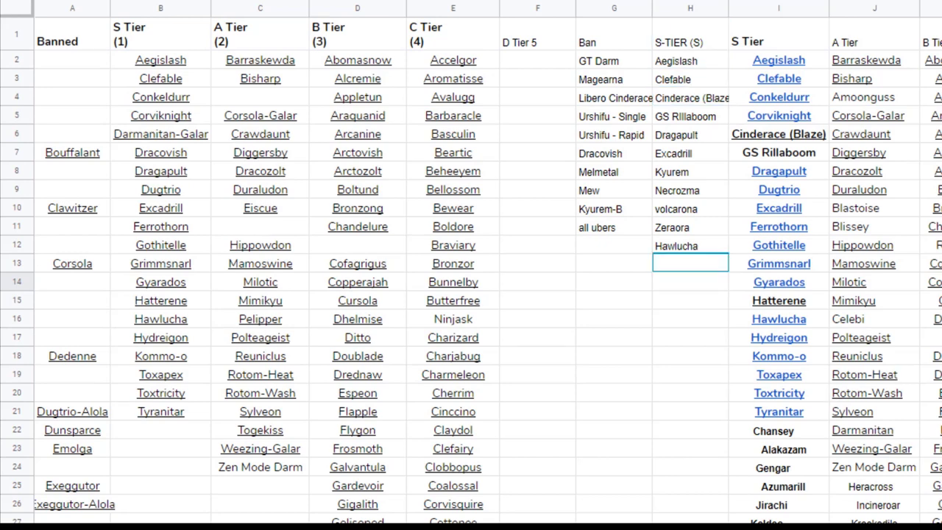
pyautogui.scroll(-3, 909, 368)
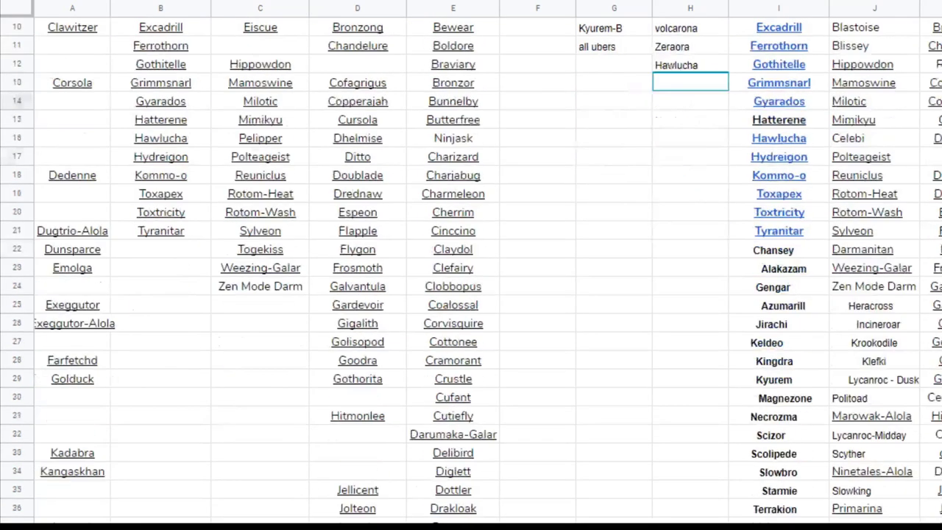
pyautogui.scroll(-7, 471, 265)
pyautogui.scroll(10, 471, 265)
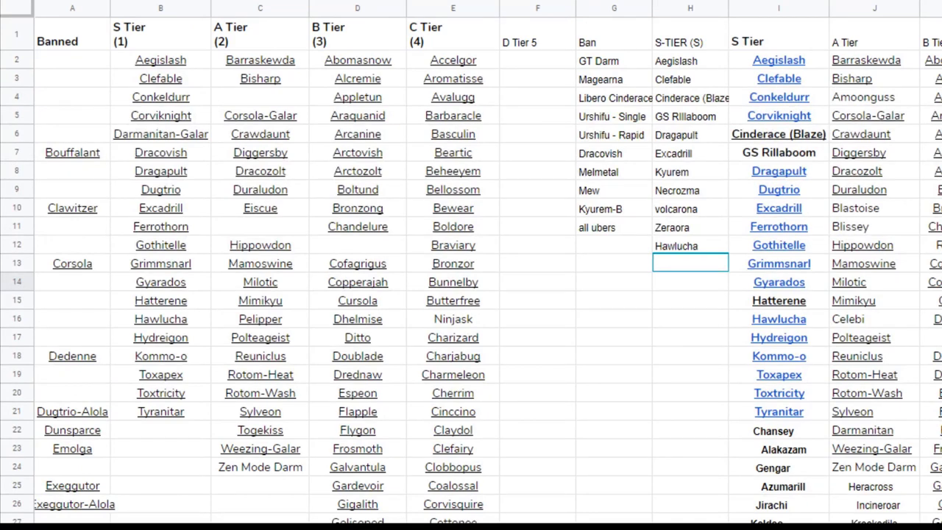
pyautogui.click(690, 61)
pyautogui.click(690, 79)
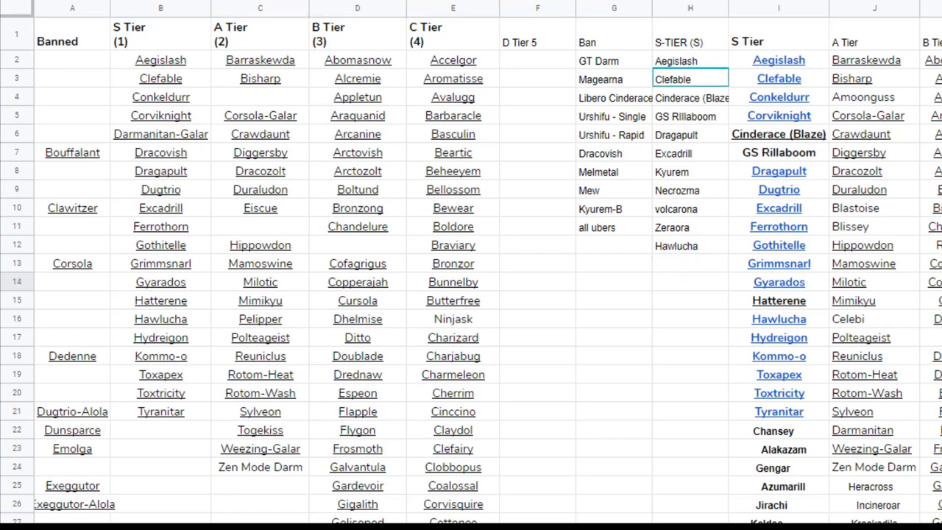
pyautogui.click(690, 135)
pyautogui.click(691, 246)
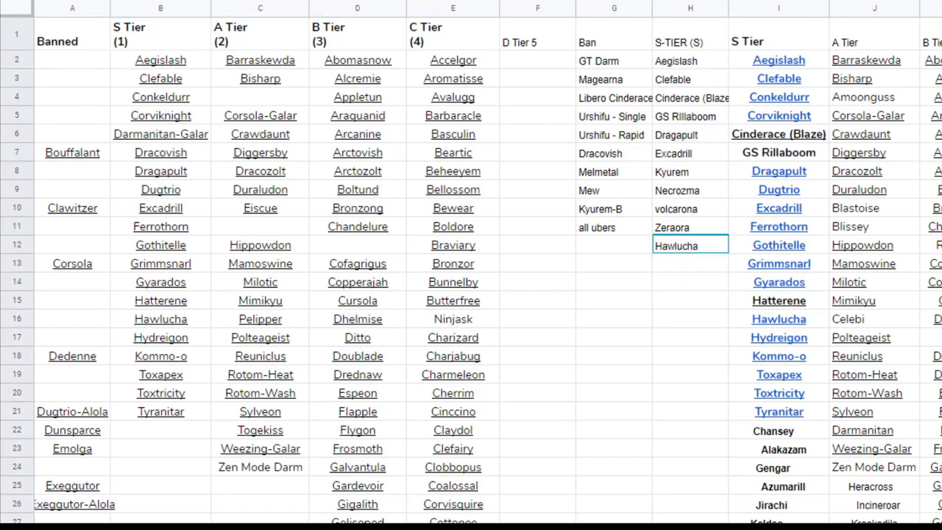
pyautogui.click(690, 263)
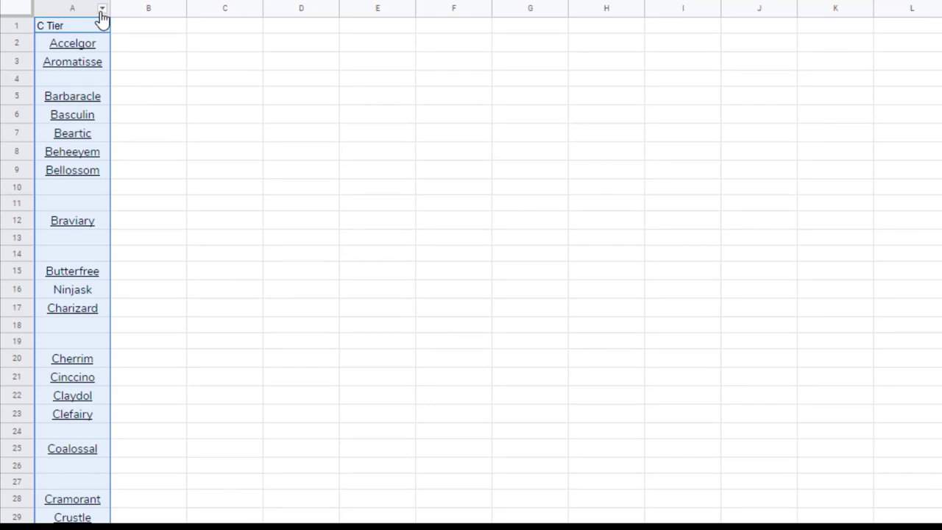
# Step: Sort the separate sheet holding the C Tier list from A to Z by column A and check the order
pyautogui.click(102, 9)
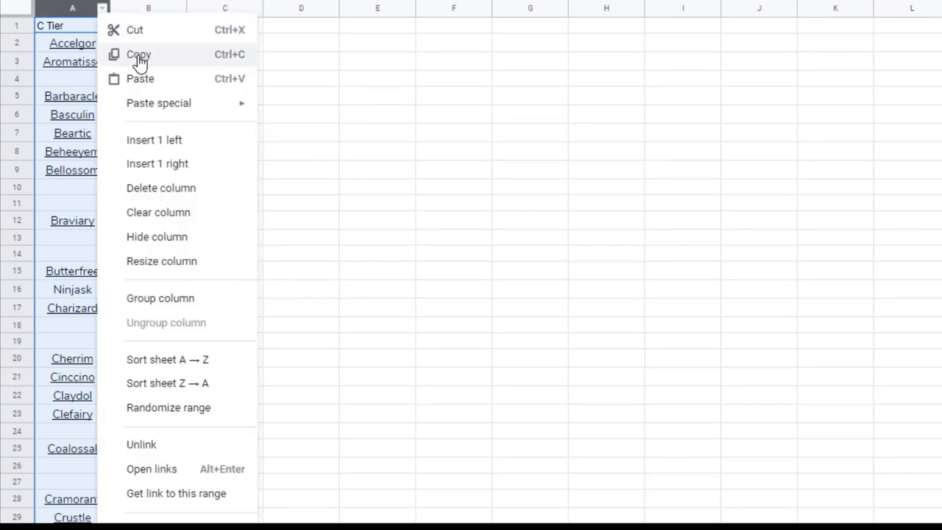
pyautogui.click(143, 361)
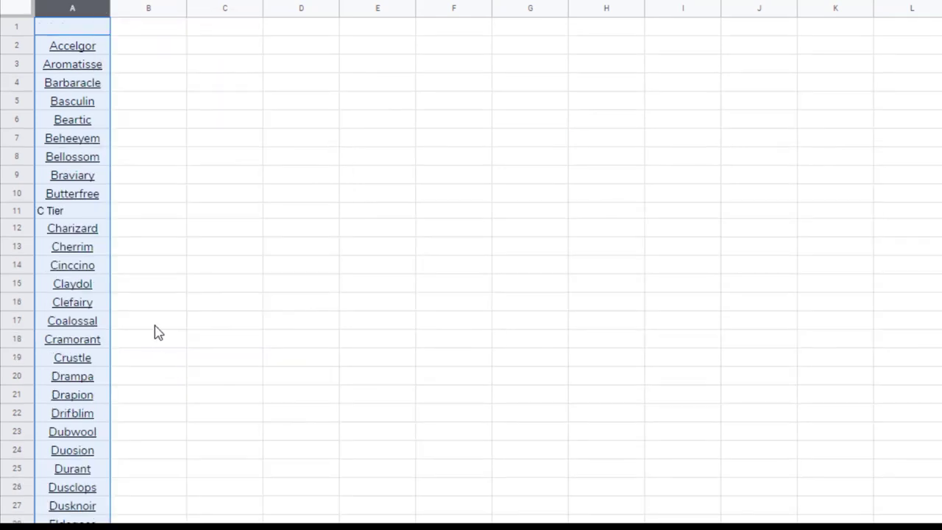
pyautogui.scroll(-3, 80, 319)
pyautogui.scroll(3, 79, 320)
pyautogui.scroll(-3, 80, 319)
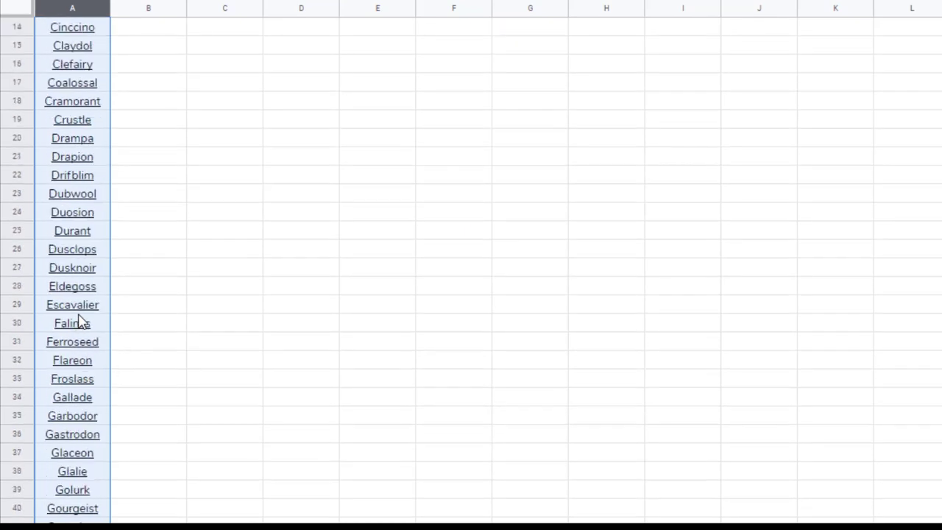
pyautogui.scroll(4, 79, 319)
# Step: Clear the misplaced C Tier heading from cell A11, between Butterfree and Charizard
pyautogui.click(78, 213)
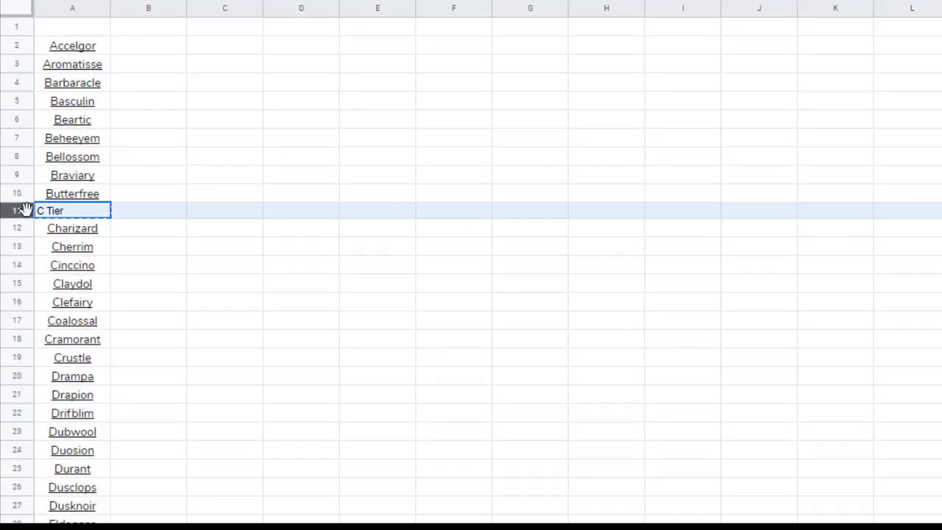
pyautogui.doubleClick(74, 210)
pyautogui.moveTo(74, 210); pyautogui.dragTo(22, 213)
pyautogui.click(37, 210)
pyautogui.click(65, 210)
pyautogui.click(40, 210)
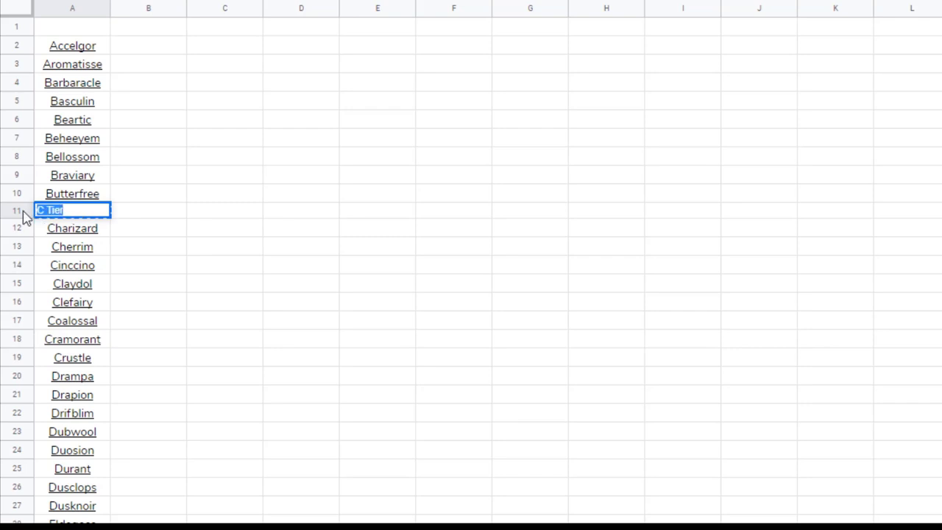
pyautogui.click(17, 210)
pyautogui.click(61, 215)
pyautogui.tripleClick(61, 214)
pyautogui.press('BackSpace')
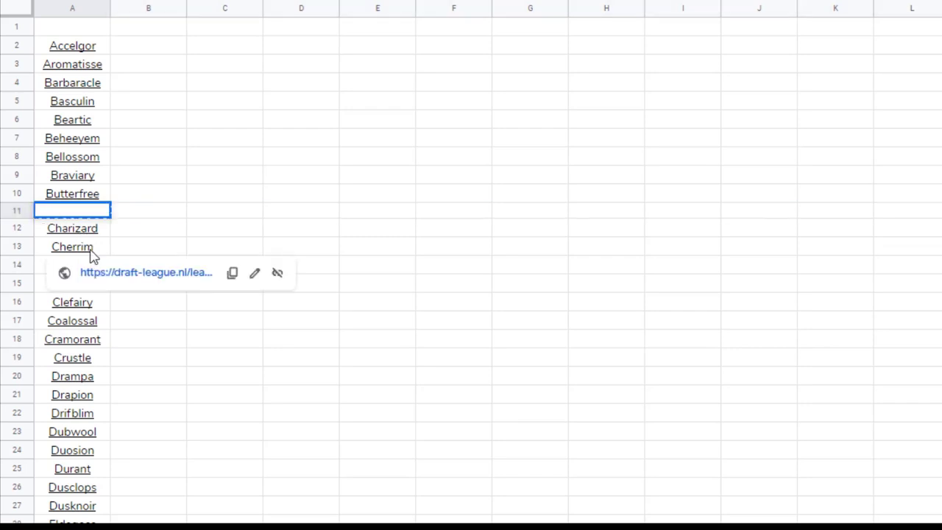
# Step: Delete the empty row 11 to close the gap between Butterfree and Charizard
pyautogui.click(132, 232)
pyautogui.click(93, 196)
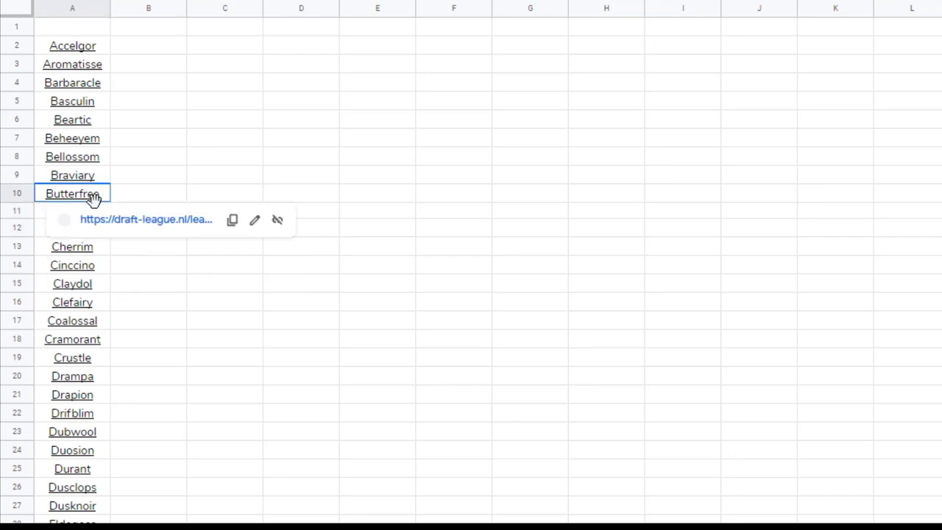
pyautogui.click(40, 214)
pyautogui.rightClick(40, 219)
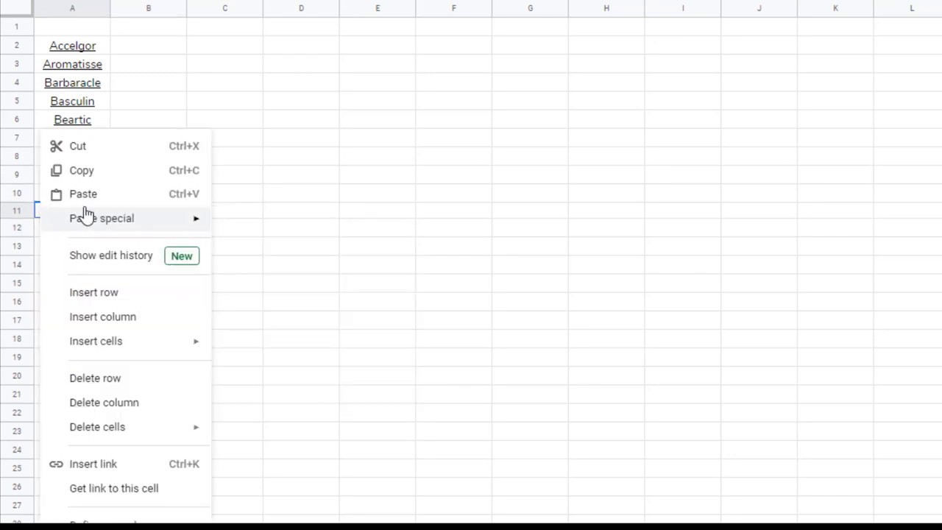
pyautogui.click(111, 377)
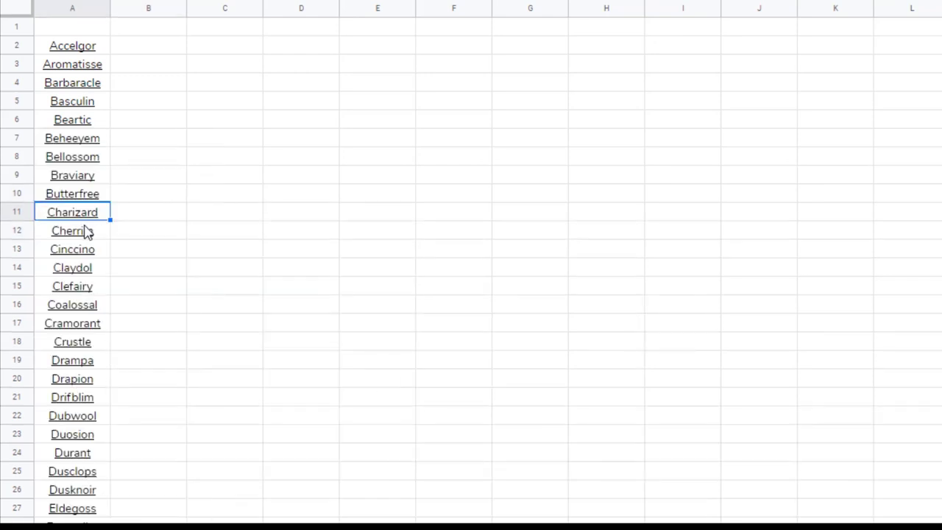
# Step: Enter the heading Ctier in cell A1 above the sorted list
pyautogui.click(78, 27)
pyautogui.hotkey('ctrl', 'v')
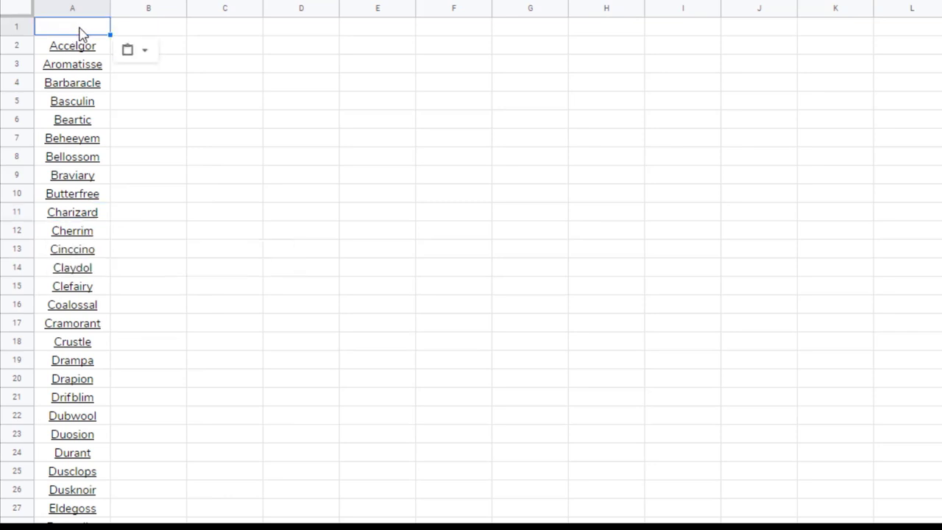
pyautogui.write('Ctier')
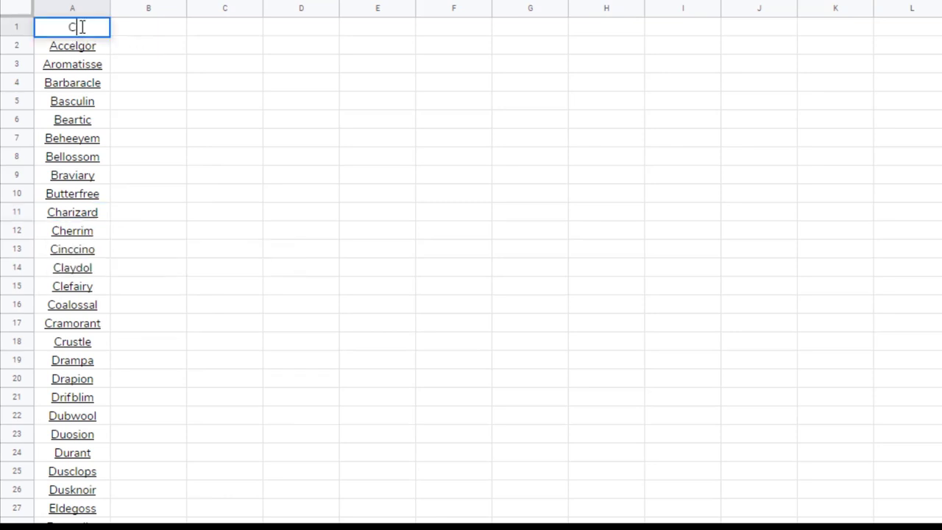
pyautogui.press('Return')
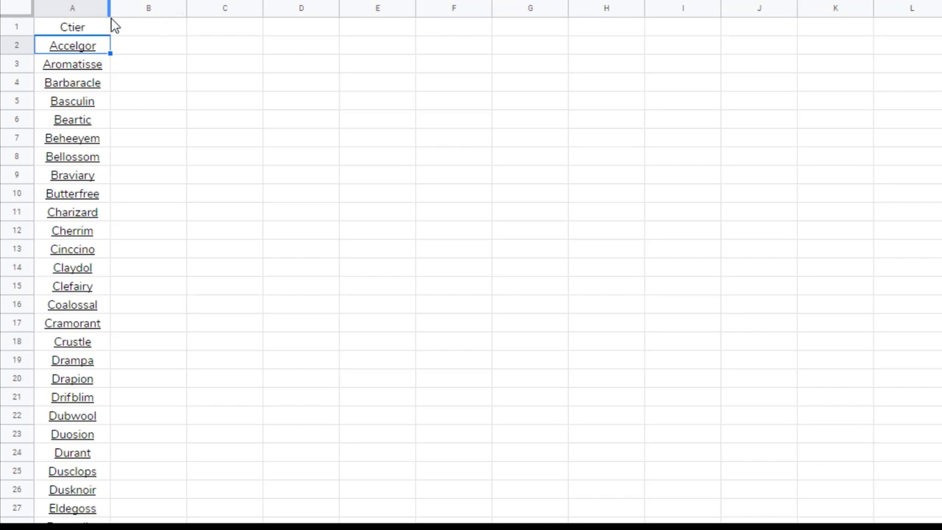
# Step: Copy the whole sorted Ctier column and return to the sheet with all the tier lists
pyautogui.click(74, 7)
pyautogui.hotkey('ctrl', 'c')
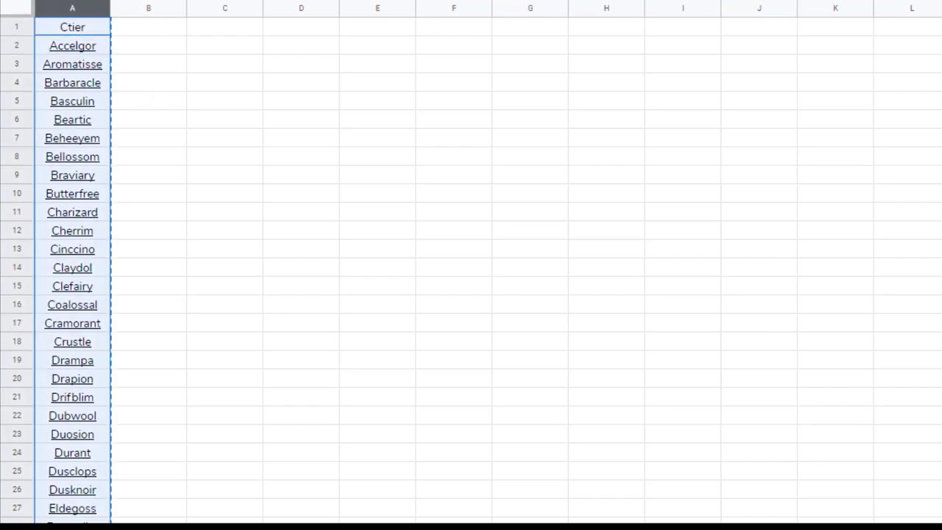
pyautogui.hotkey('ctrl', 'shift', 'pageup')
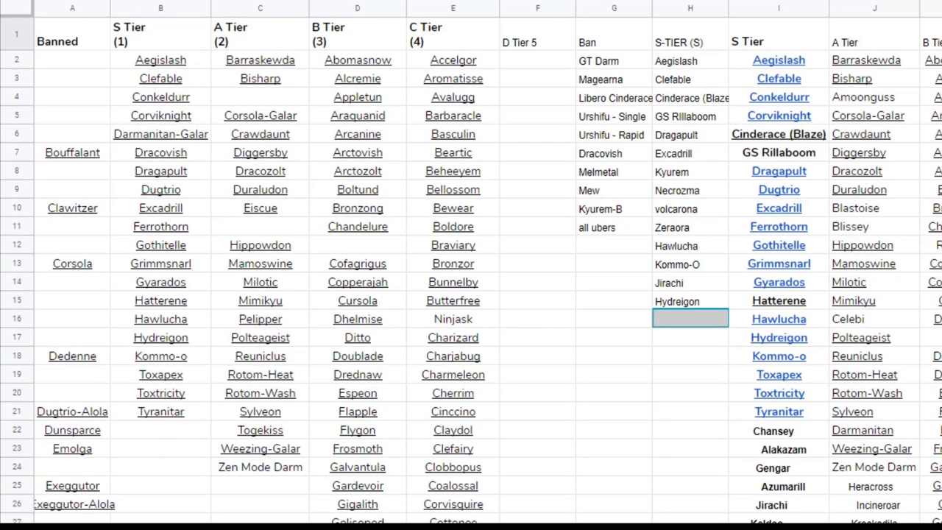
# Step: Add Terrakion below Hydreigon in the S-TIER (S) column and check the tier lists down to about row 90
pyautogui.write('Terrakion')
pyautogui.press('Return')
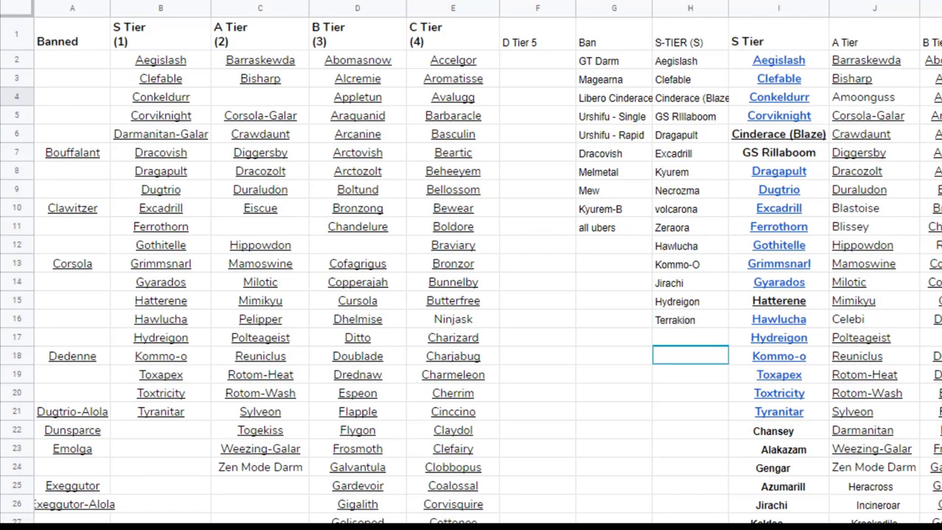
pyautogui.scroll(-8, 471, 265)
pyautogui.scroll(-11, 471, 265)
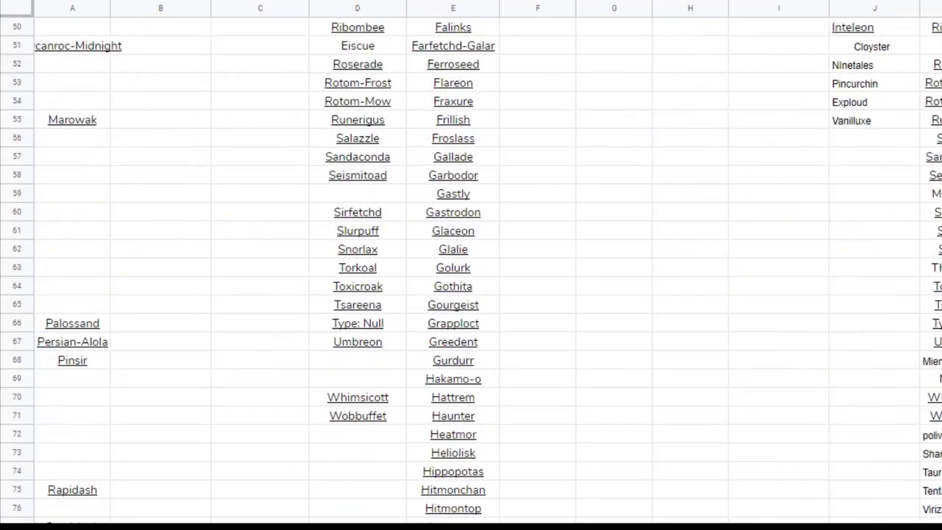
pyautogui.scroll(-3, 878, 326)
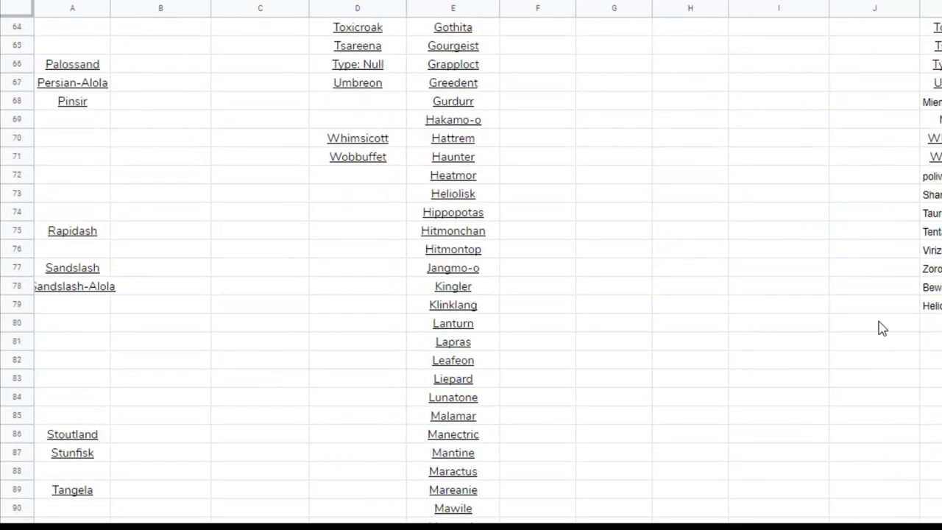
pyautogui.scroll(14, 878, 326)
pyautogui.scroll(7, 875, 327)
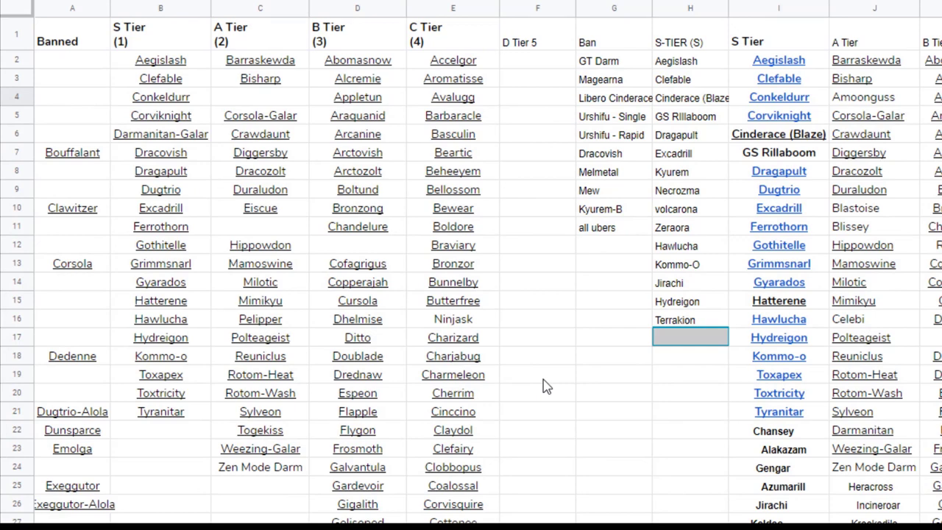
# Step: Add Corviknight, Gothitelle and Dugtrio below Terrakion in the S-TIER (S) column
pyautogui.hotkey('ctrl', 'v')
pyautogui.press('Return')
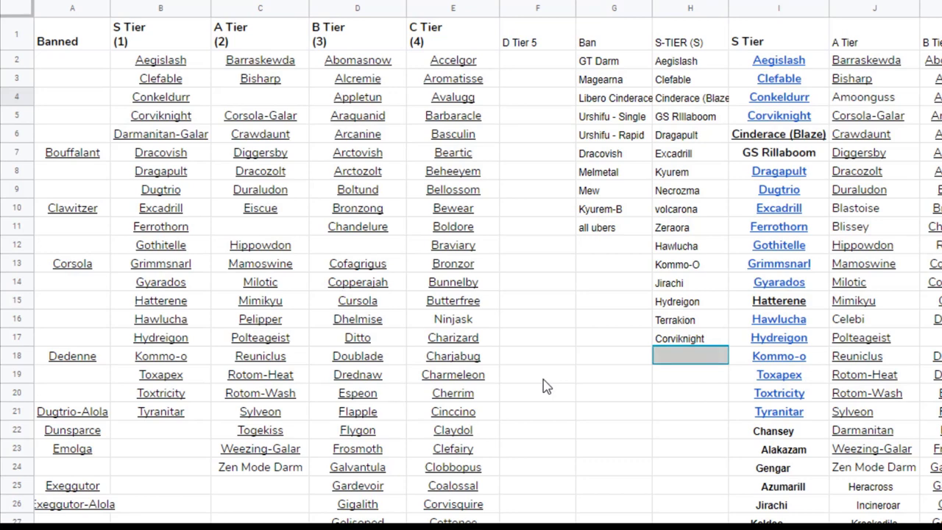
pyautogui.write('Gothitelle')
pyautogui.press('Return')
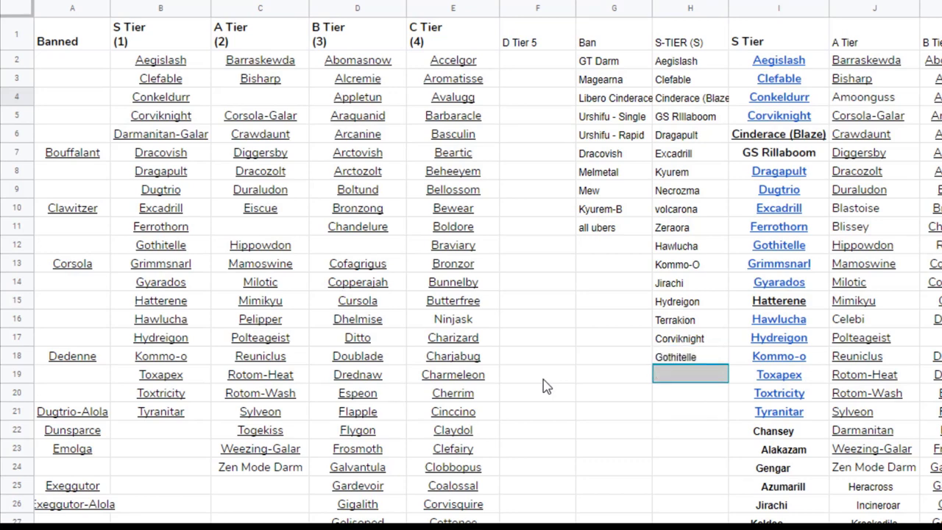
pyautogui.write('Dugtrio')
pyautogui.press('Return')
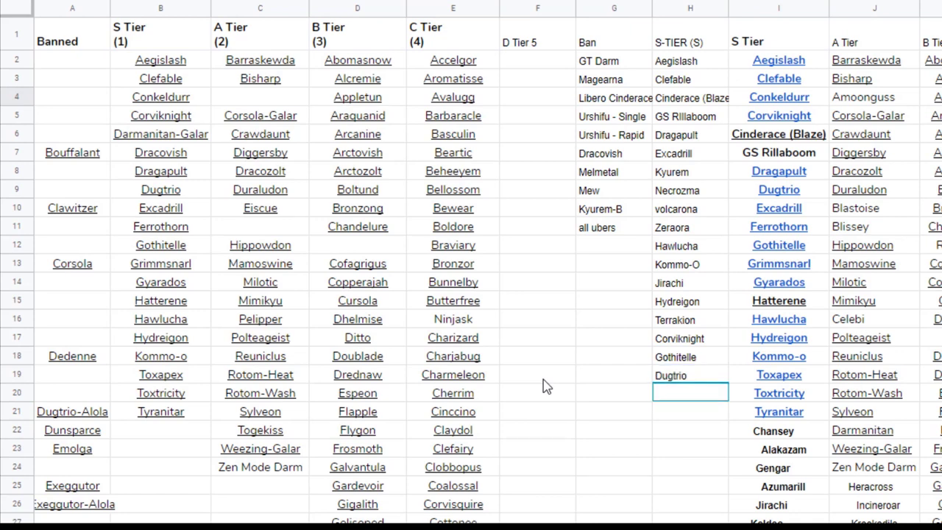
# Step: Add Azumarill below Dugtrio in the S-TIER (S) column
pyautogui.hotkey('ctrl', 'Up')
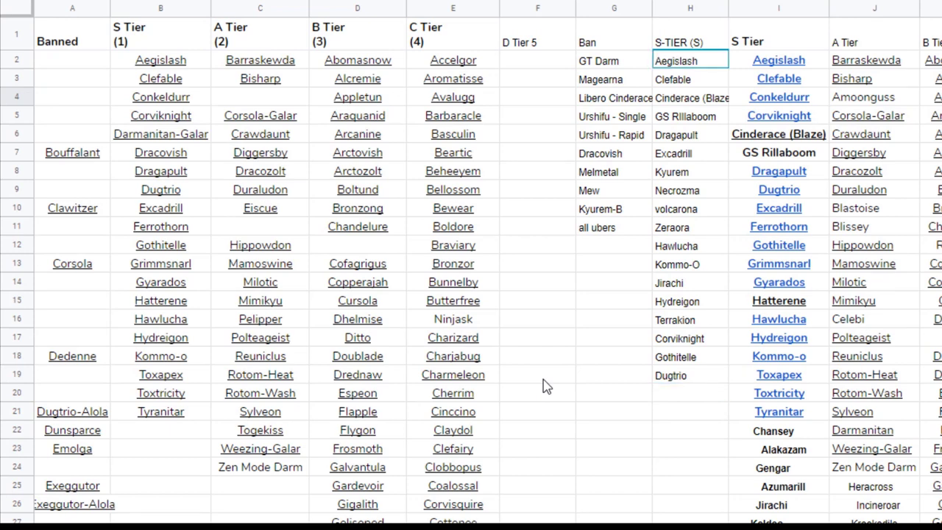
pyautogui.hotkey('ctrl', 'Down')
pyautogui.press('Down')
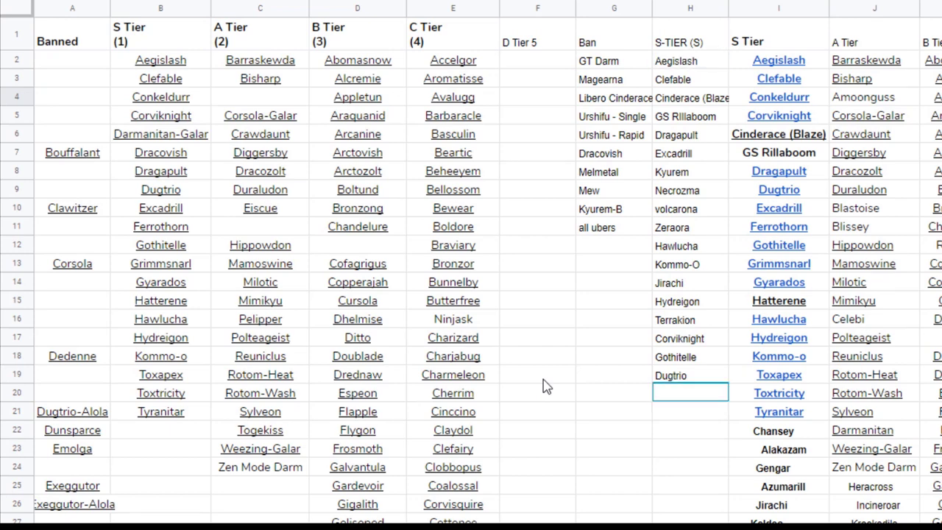
pyautogui.scroll(-3, 660, 427)
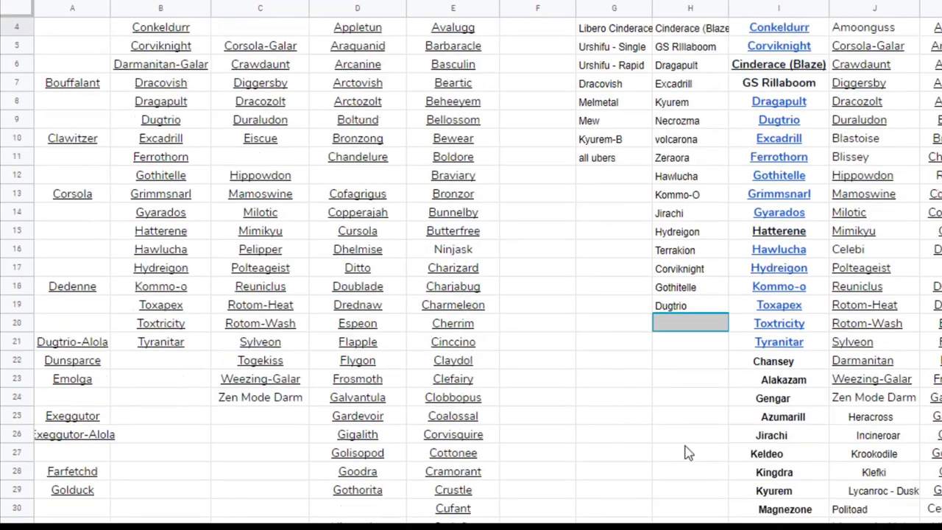
pyautogui.write('Azumarill')
pyautogui.press('Return')
# Step: Compare the new S-TIER (S) list with the S Tier column beside it, down to about row 38
pyautogui.scroll(-2, 684, 453)
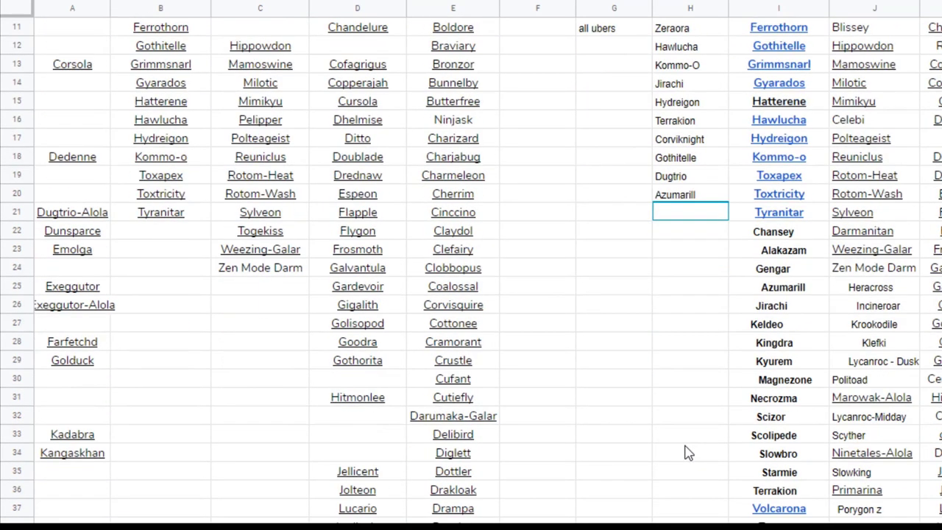
pyautogui.scroll(5, 684, 452)
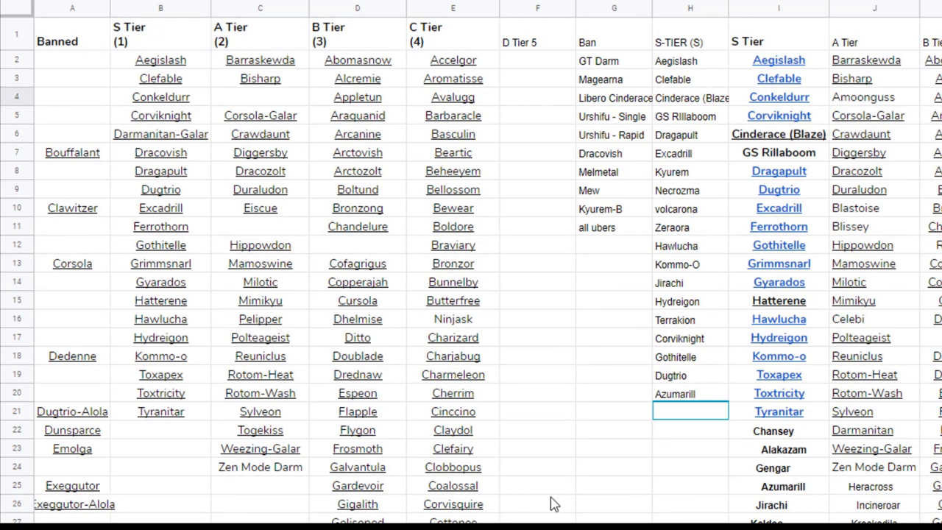
pyautogui.press('Down')
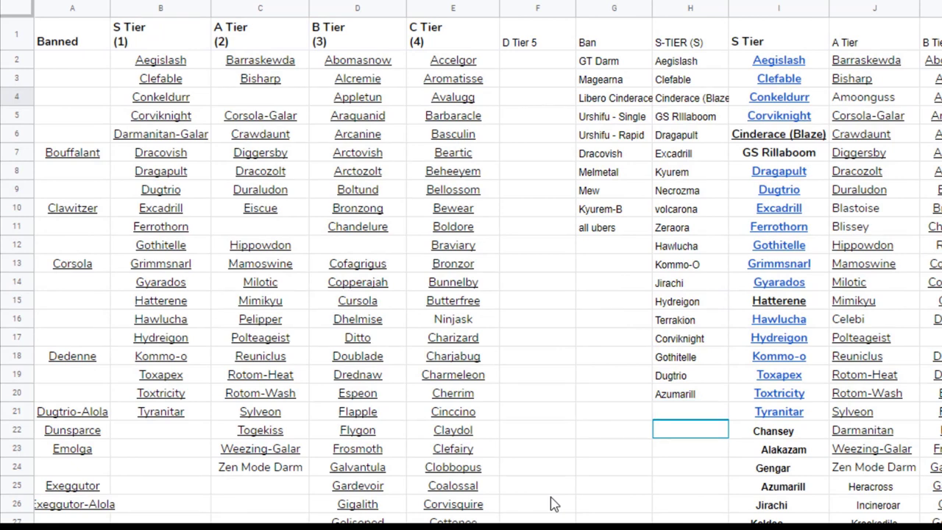
pyautogui.press('Up')
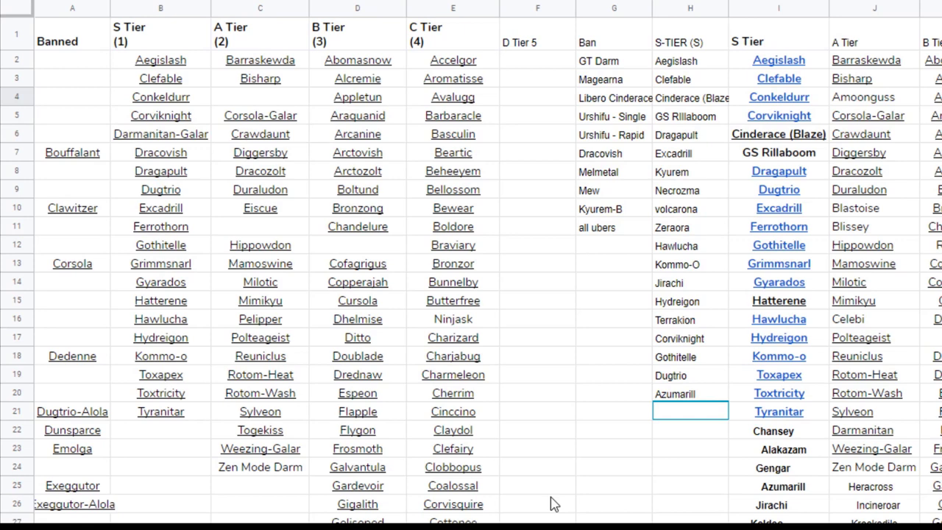
pyautogui.press('Up')
pyautogui.press('Up')
pyautogui.press('Up')
pyautogui.press('Left')
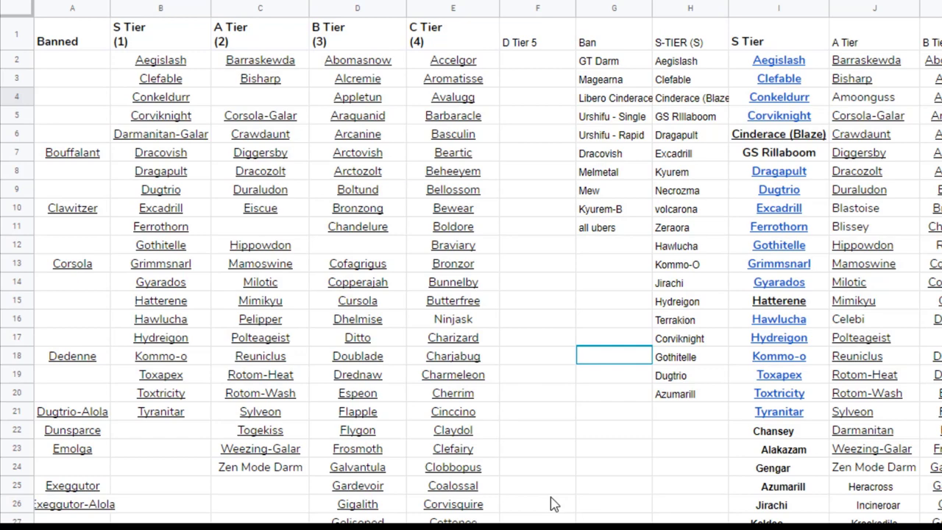
pyautogui.scroll(-3, 672, 507)
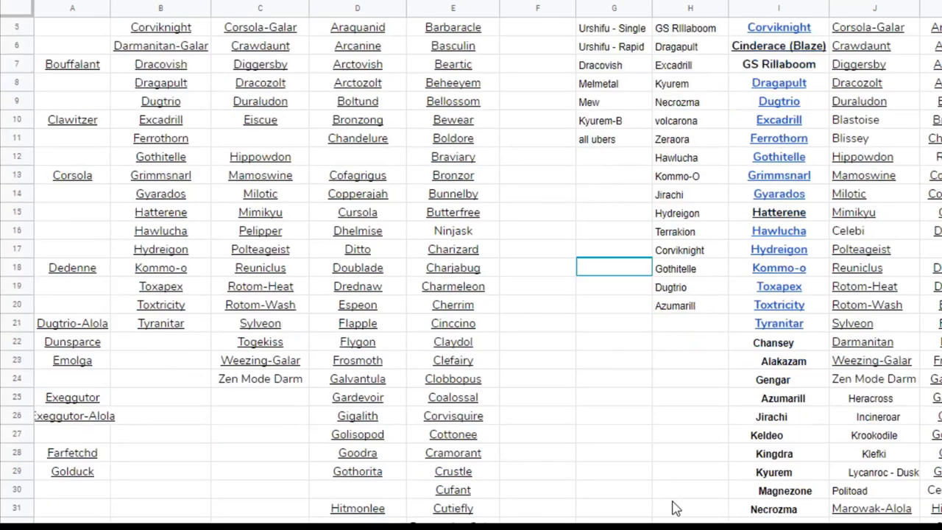
pyautogui.scroll(-1, 676, 507)
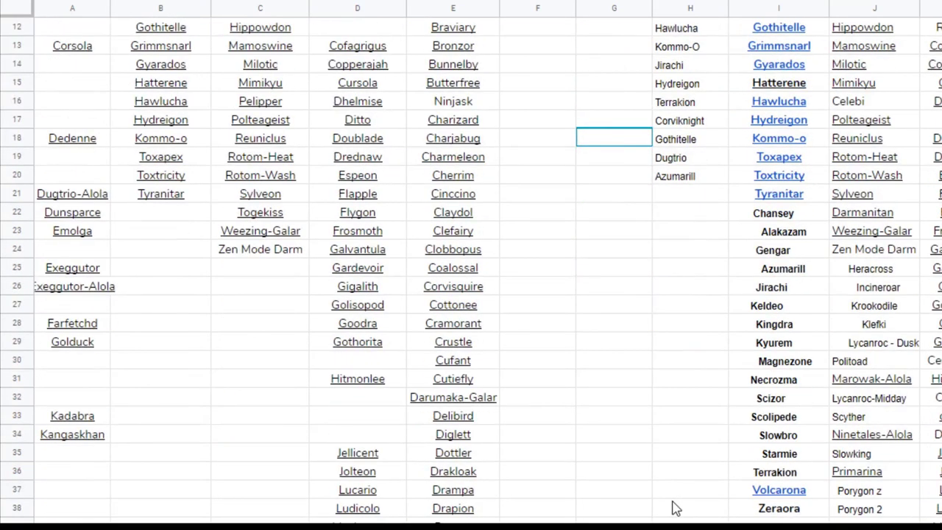
pyautogui.scroll(3, 676, 508)
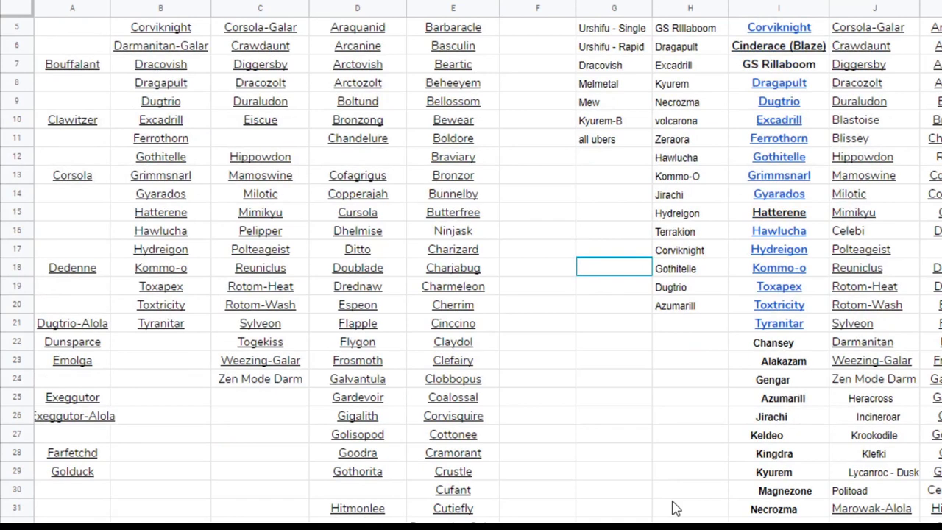
pyautogui.scroll(2, 676, 508)
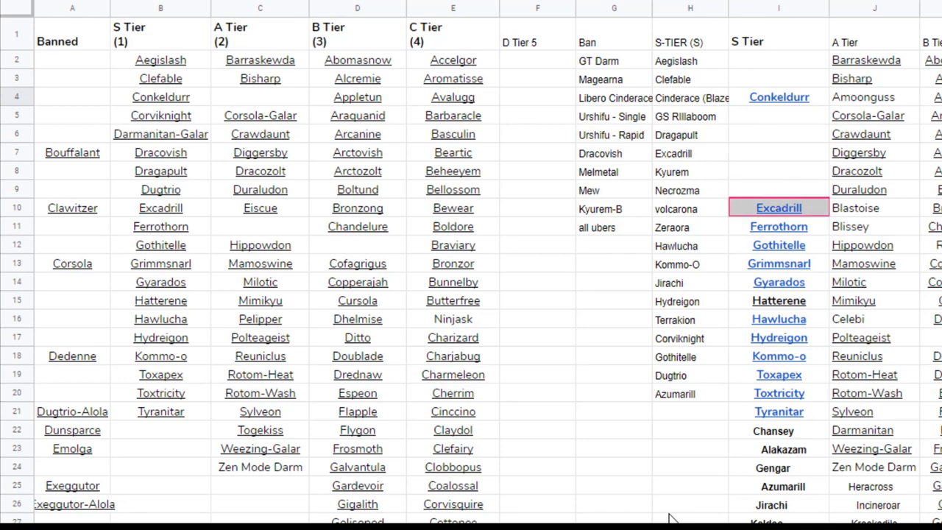
# Step: Remove Excadrill and Gothitelle from the S Tier column beside the S-TIER (S) list
pyautogui.press('Delete')
pyautogui.press('Down')
pyautogui.press('Down')
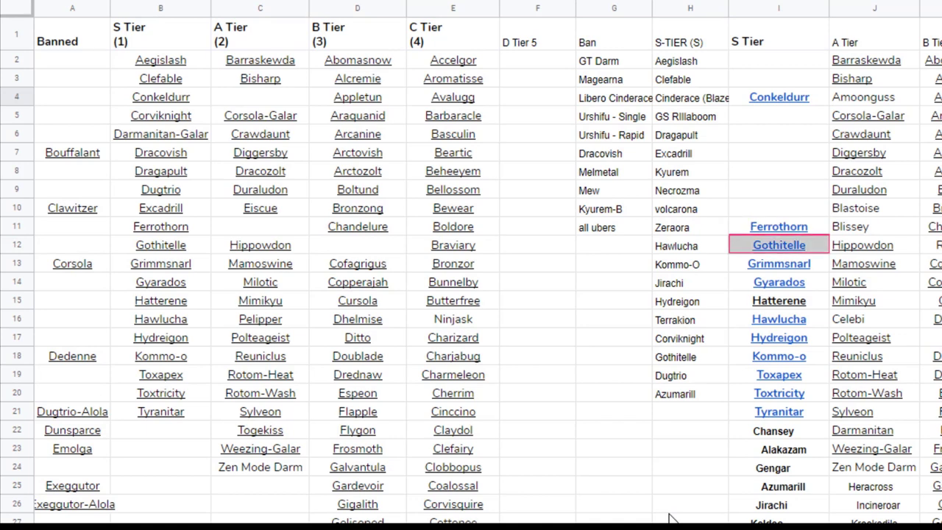
pyautogui.press('Delete')
# Step: Remove Hawlucha, Hydreigon and Kommo-o from the same S Tier column in column I
pyautogui.press('Down')
pyautogui.press('Down')
pyautogui.press('Down')
pyautogui.press('Down')
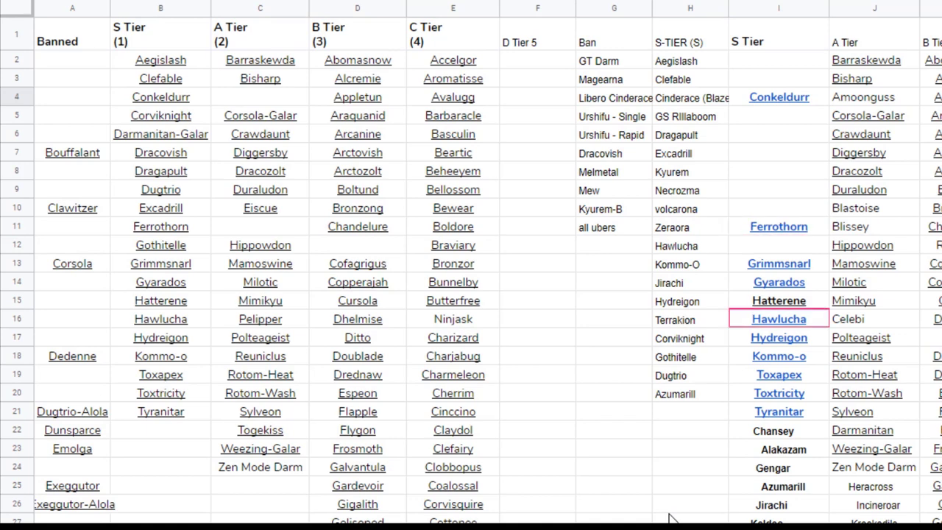
pyautogui.press('Delete')
pyautogui.press('Down')
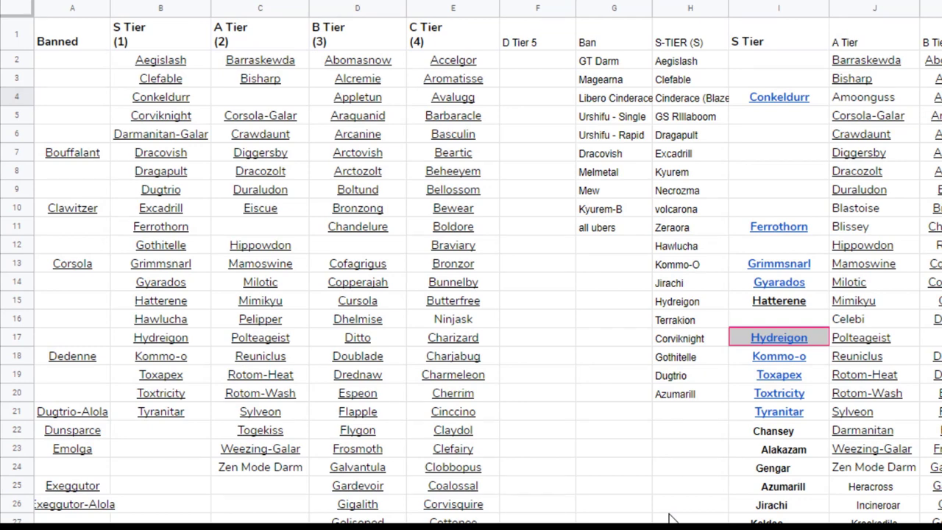
pyautogui.press('Delete')
pyautogui.press('Down')
pyautogui.press('Delete')
pyautogui.press('Down')
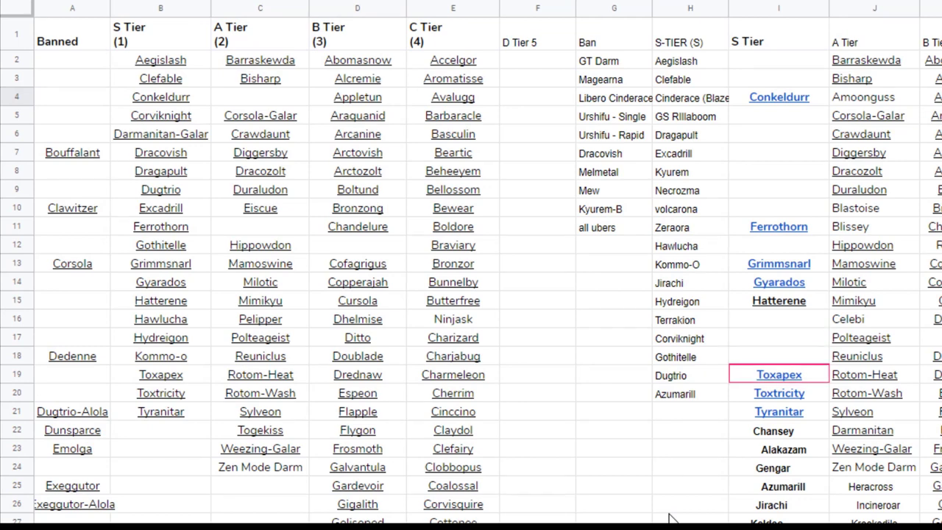
pyautogui.press('Up')
pyautogui.press('Up')
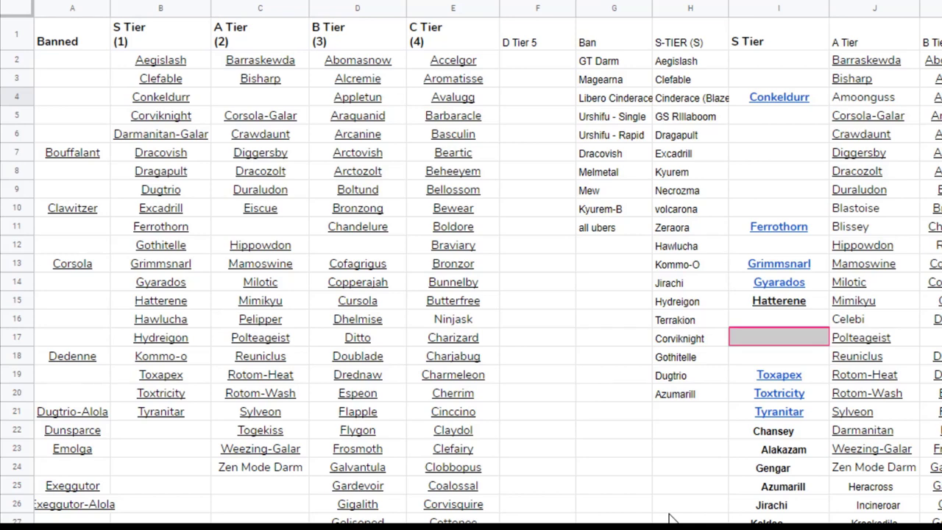
# Step: Remove Azumarill and Jirachi from the S Tier column in column I
pyautogui.press('Down')
pyautogui.press('Down')
pyautogui.press('Down')
pyautogui.press('Down')
pyautogui.press('Down')
pyautogui.press('Down')
pyautogui.press('Down')
pyautogui.press('Down')
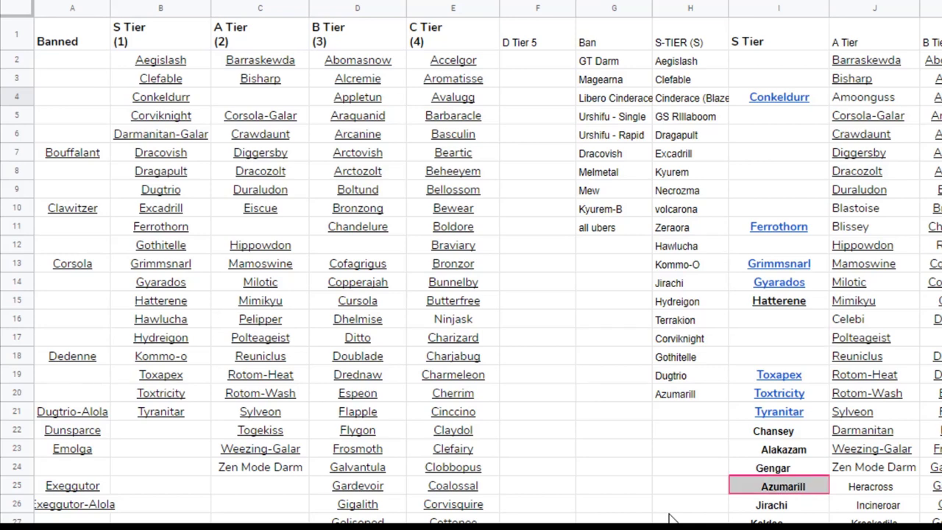
pyautogui.press('Delete')
pyautogui.press('Down')
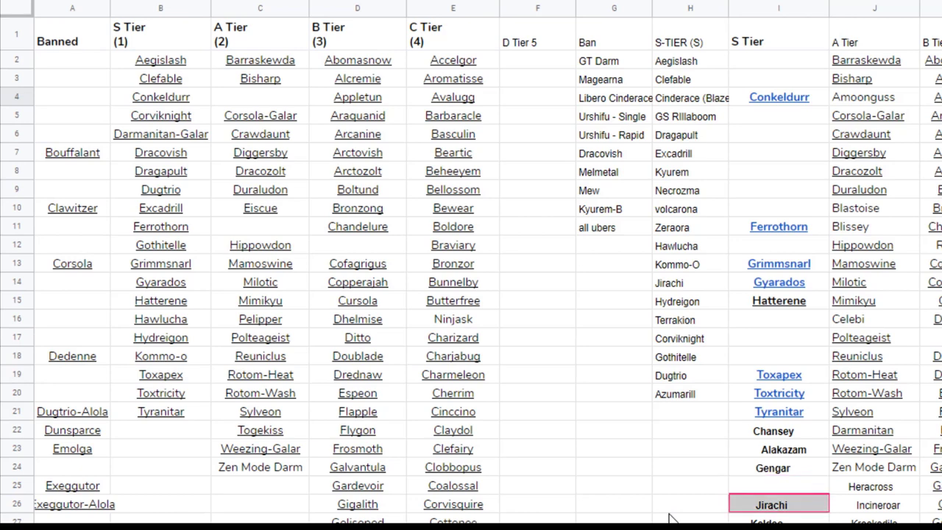
pyautogui.press('Delete')
pyautogui.press('Up')
pyautogui.press('Up')
pyautogui.press('Up')
pyautogui.press('Down')
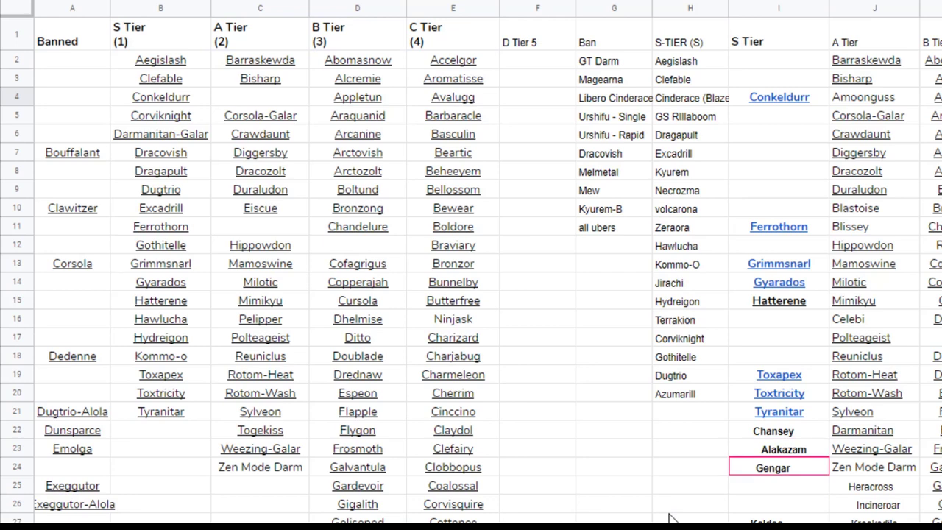
pyautogui.press('Up')
pyautogui.press('Up')
pyautogui.press('Up')
pyautogui.press('Down')
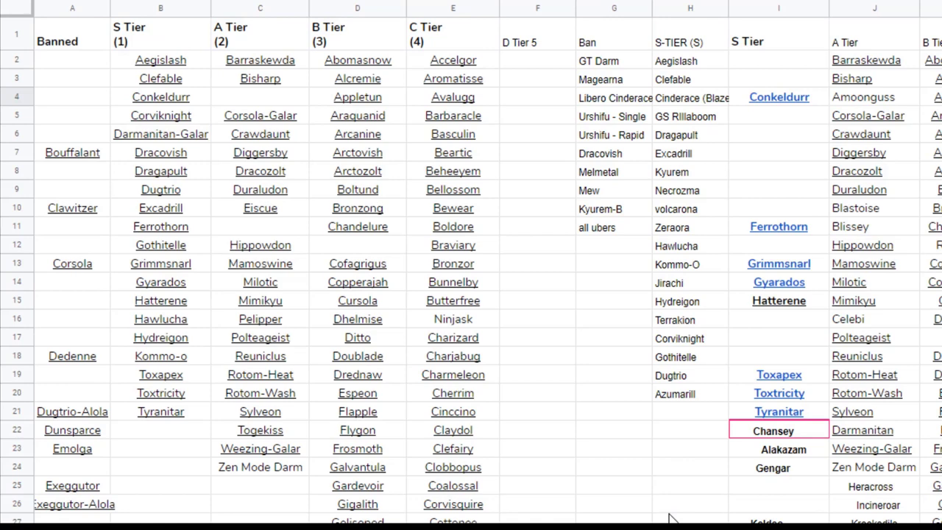
# Step: Try to close the gaps in the S Tier column by deleting rows 5–10, followed by rows 10–12
pyautogui.moveTo(783, 115); pyautogui.dragTo(780, 210)
pyautogui.rightClick(780, 210)
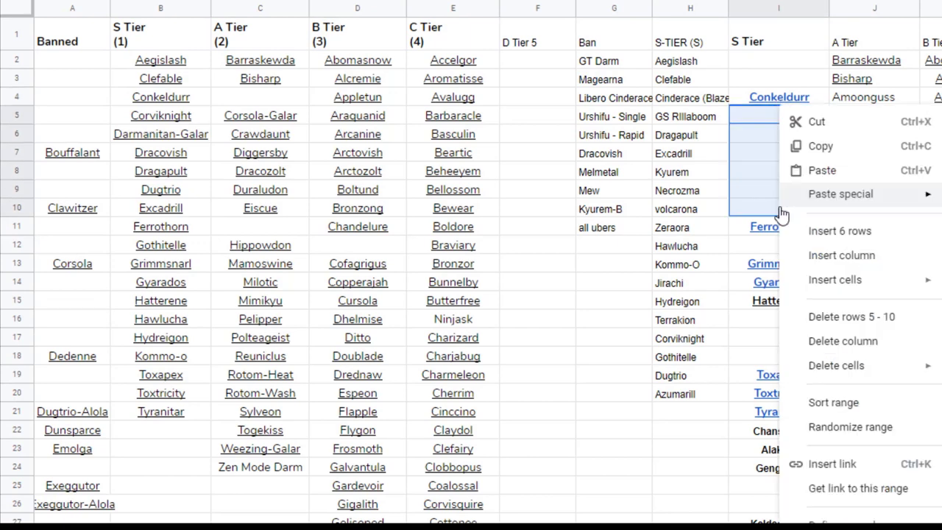
pyautogui.click(816, 315)
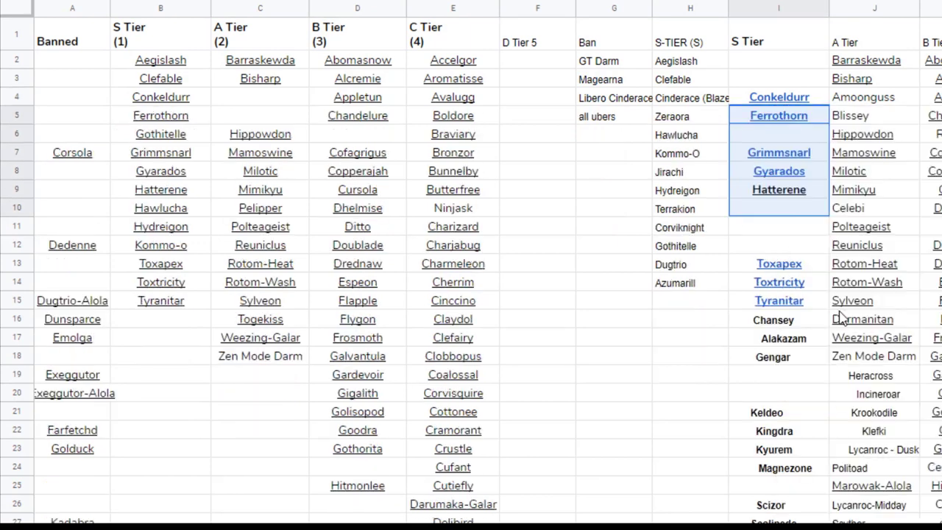
pyautogui.moveTo(758, 209); pyautogui.dragTo(757, 247)
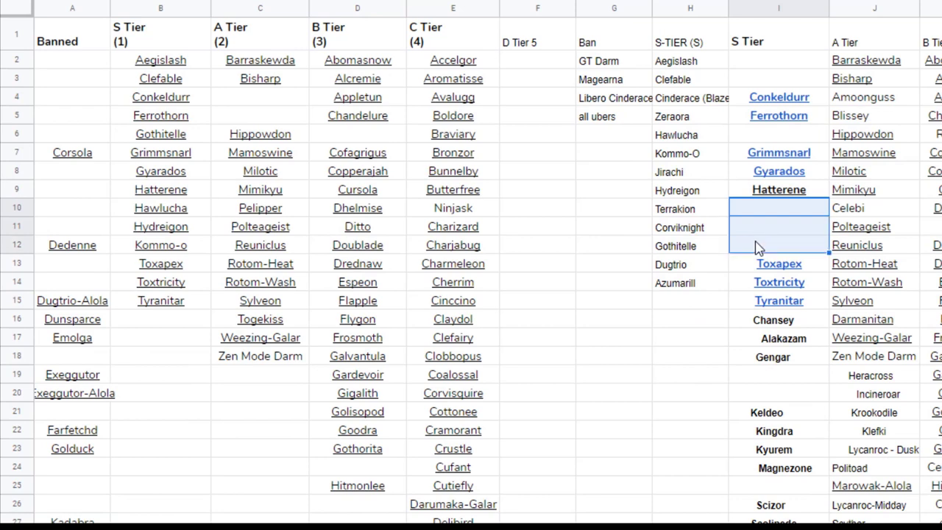
pyautogui.rightClick(758, 248)
pyautogui.click(792, 315)
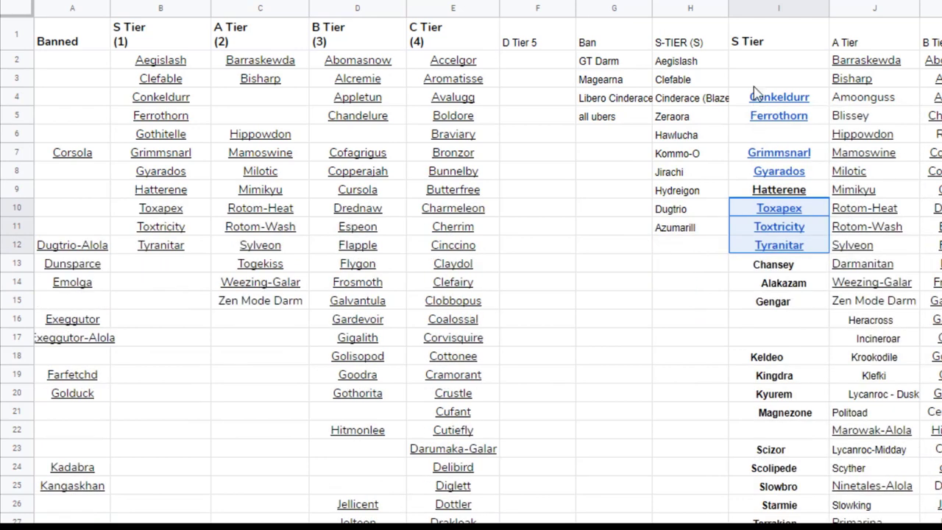
# Step: Try to close the remaining S Tier gaps by deleting rows 2–3, followed by row 4
pyautogui.moveTo(758, 62); pyautogui.dragTo(758, 78)
pyautogui.rightClick(759, 78)
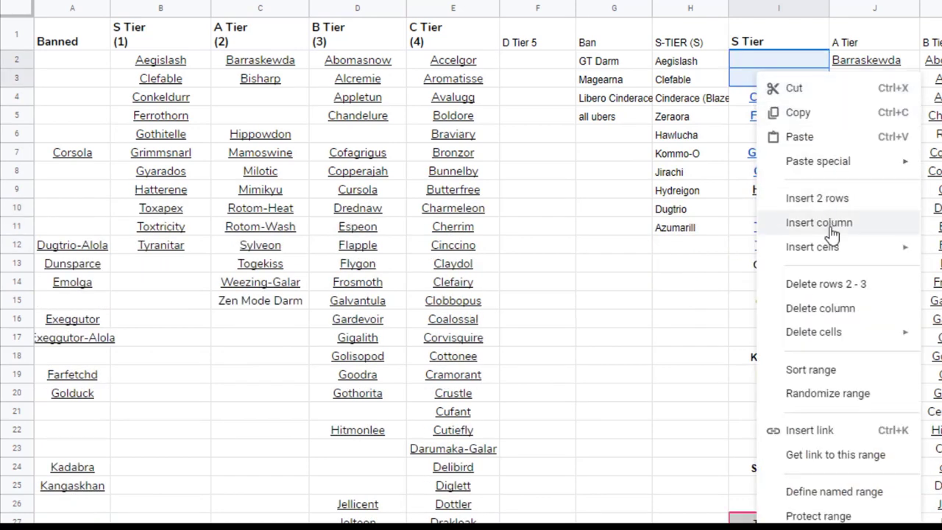
pyautogui.doubleClick(830, 284)
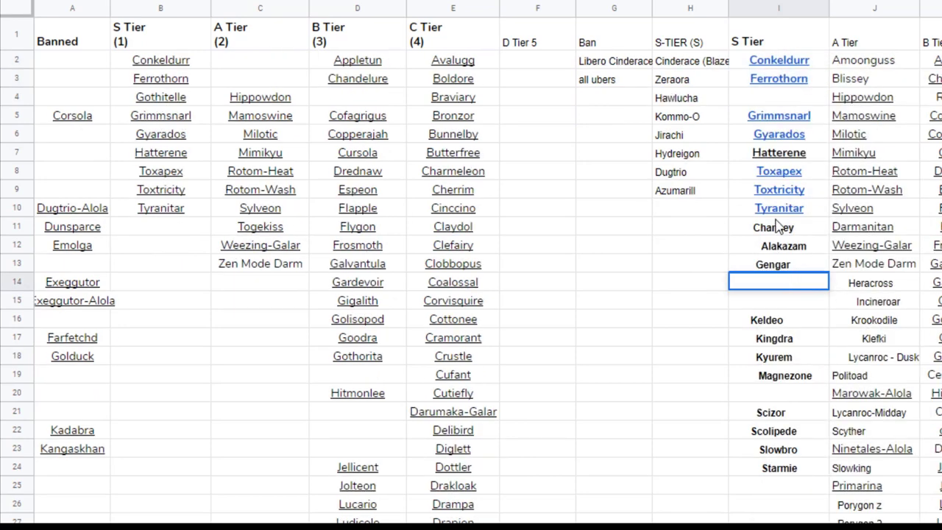
pyautogui.click(754, 105)
pyautogui.rightClick(755, 105)
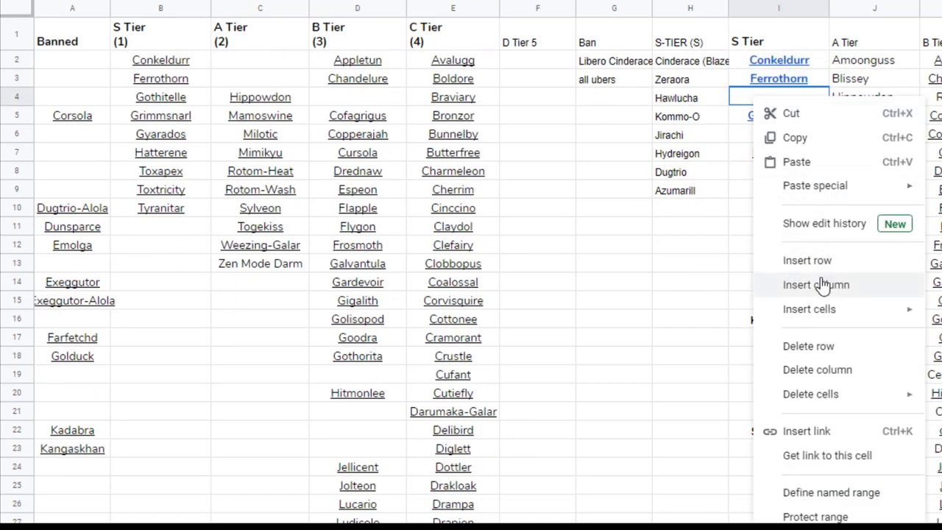
pyautogui.click(823, 345)
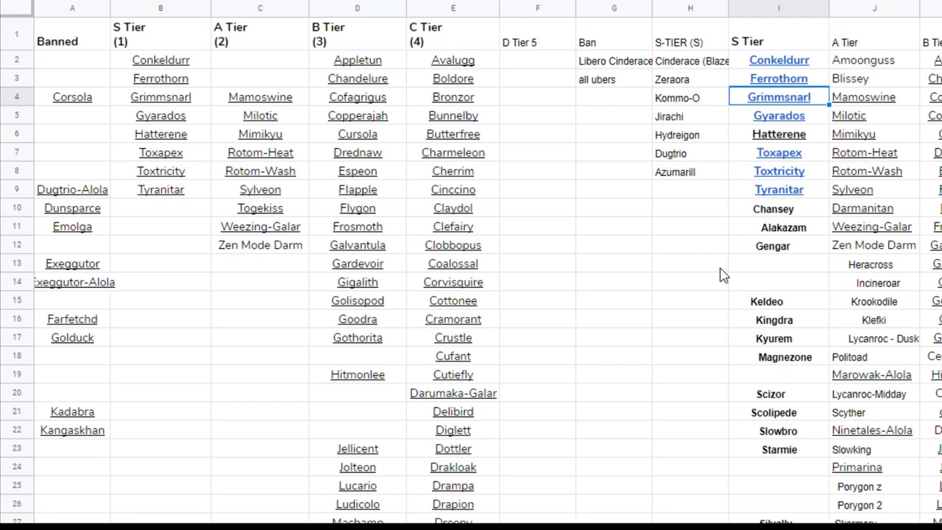
# Step: Undo the four row deletions made to close the S Tier gaps
pyautogui.hotkey('ctrl', 'z')
pyautogui.hotkey('ctrl', 'z')
pyautogui.hotkey('ctrl', 'z')
pyautogui.hotkey('ctrl', 'z')
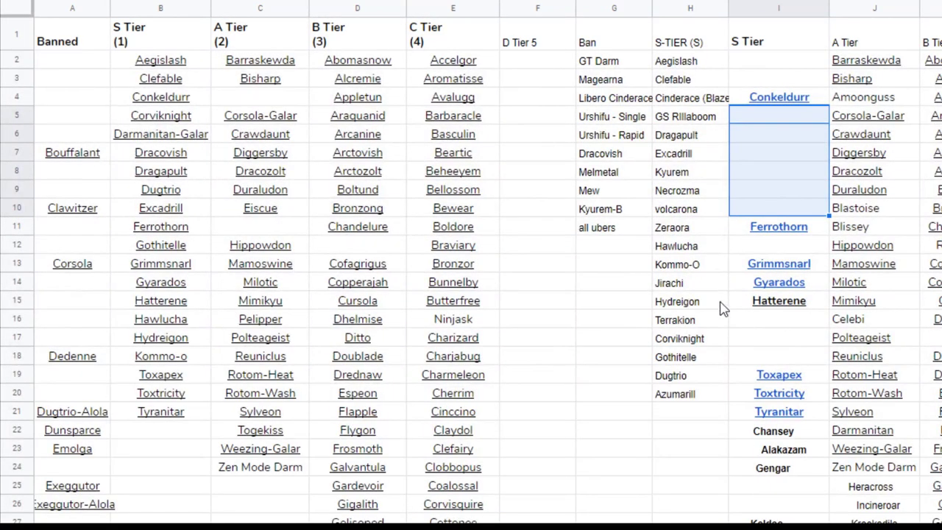
pyautogui.click(750, 173)
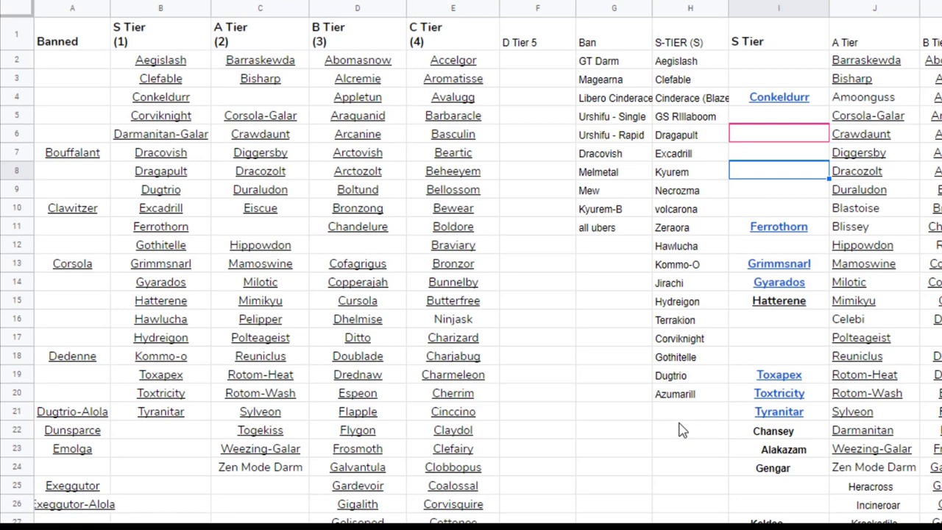
pyautogui.scroll(-5, 681, 430)
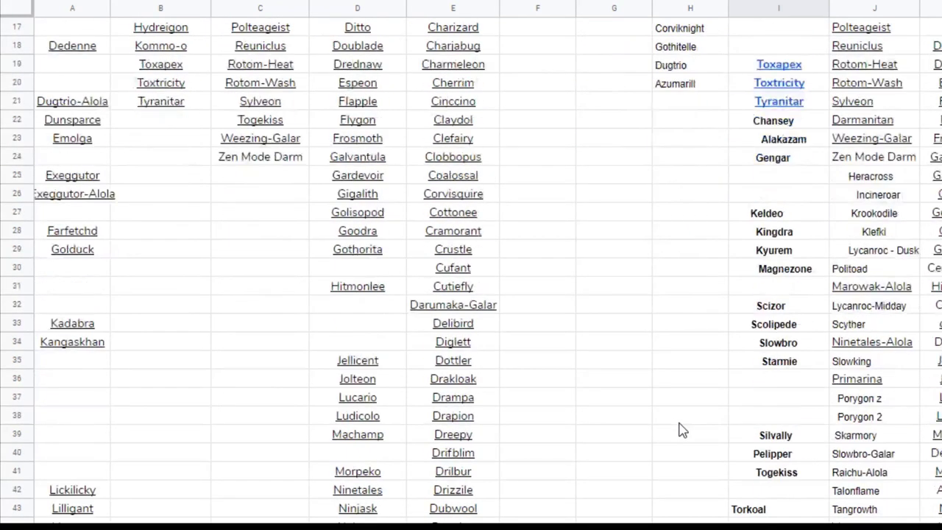
pyautogui.scroll(6, 679, 431)
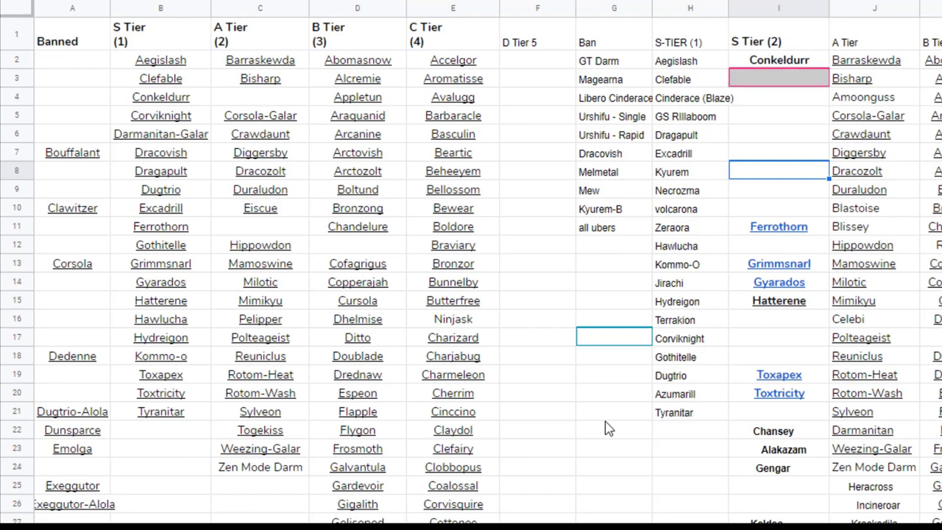
pyautogui.scroll(-5, 801, 305)
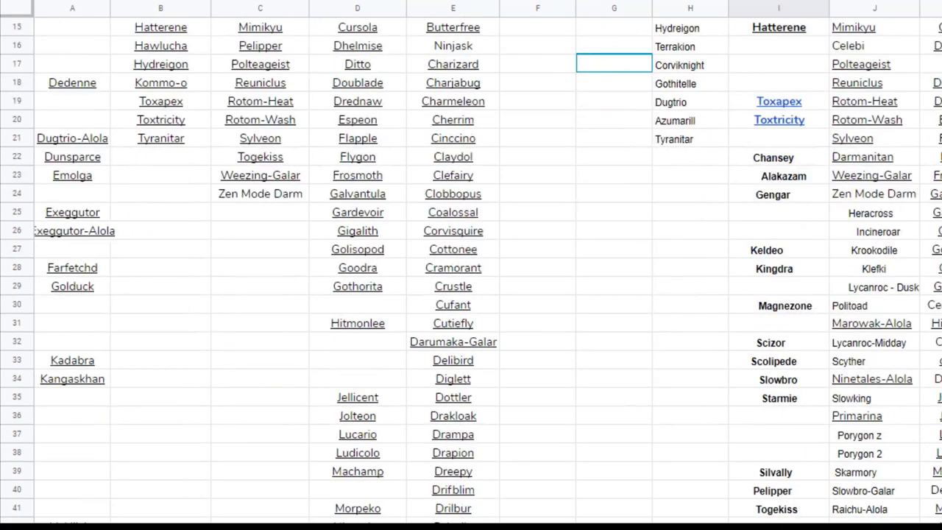
pyautogui.scroll(5, 773, 74)
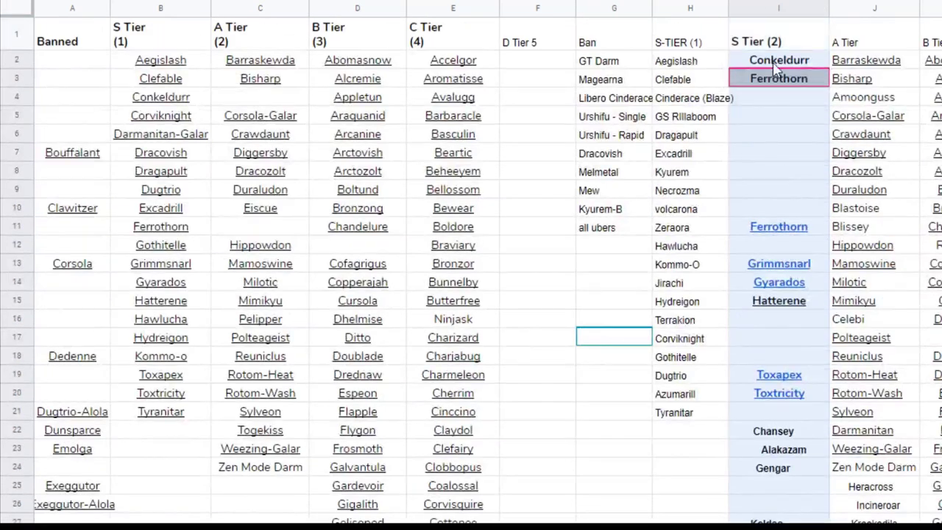
# Step: Copy the S Tier (2) list from column I into column C of the scratch sheet and sort that sheet A to Z by column C
pyautogui.hotkey('ctrl', 'c')
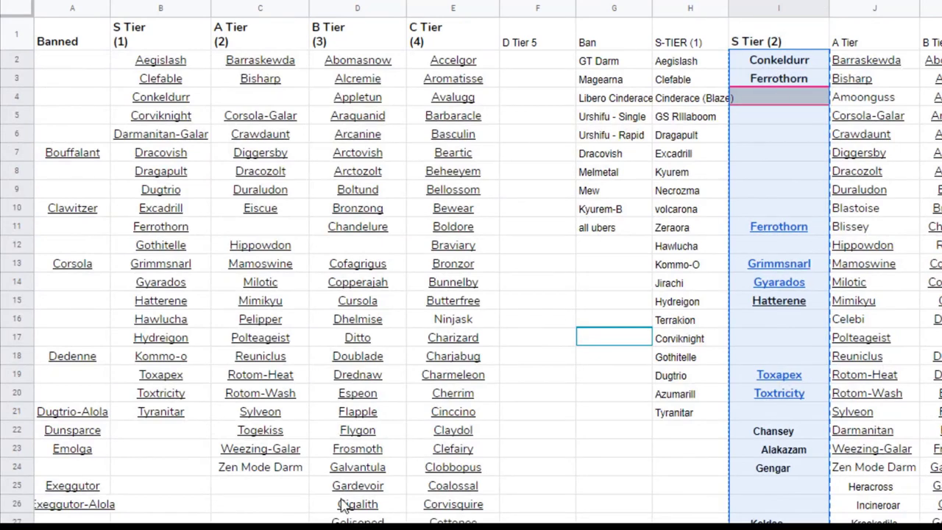
pyautogui.hotkey('ctrl', 'pagedown')
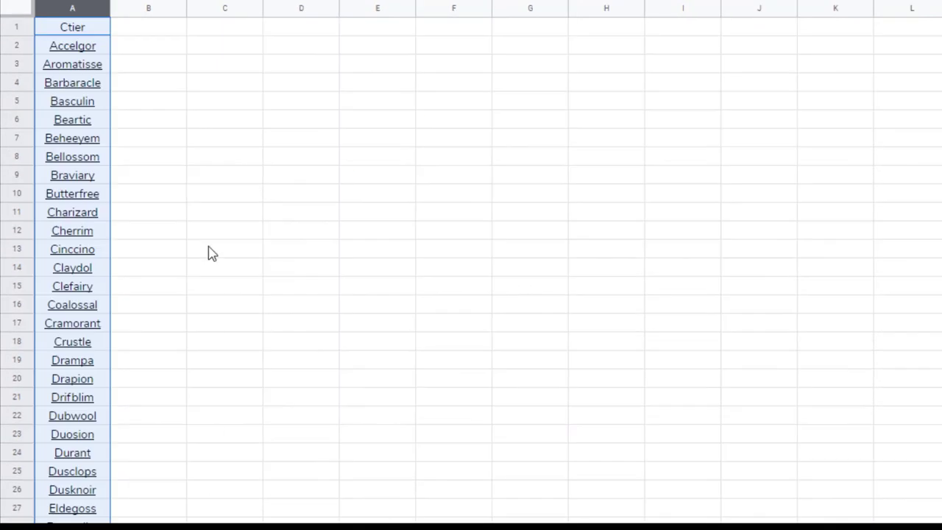
pyautogui.click(219, 32)
pyautogui.hotkey('ctrl', 'v')
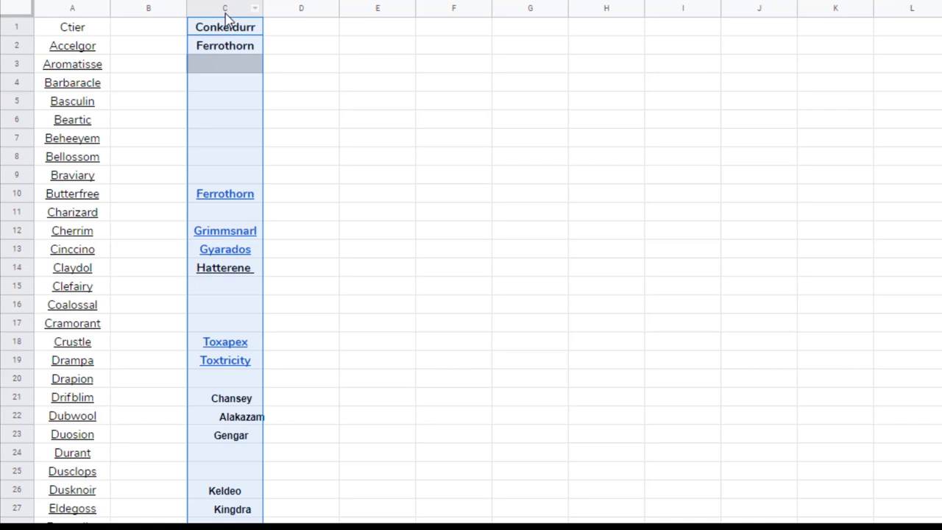
pyautogui.click(225, 8)
pyautogui.click(254, 8)
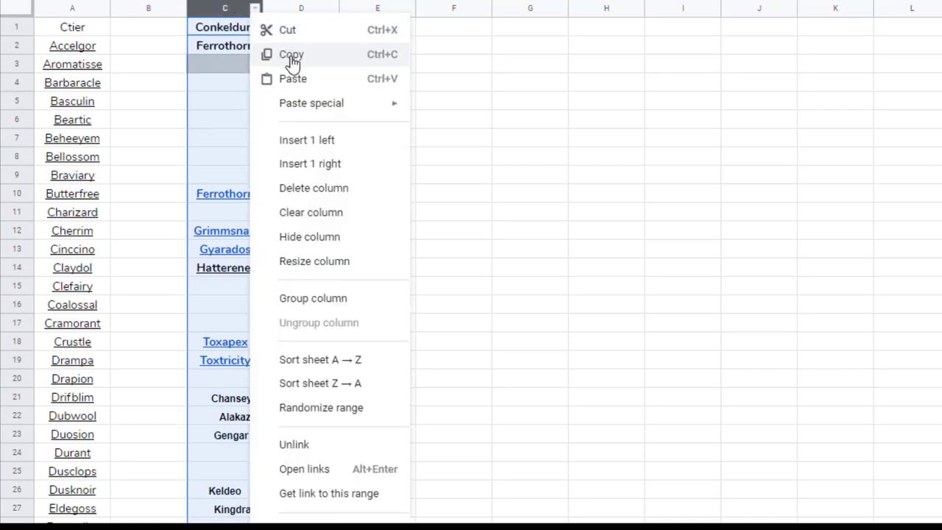
pyautogui.click(333, 367)
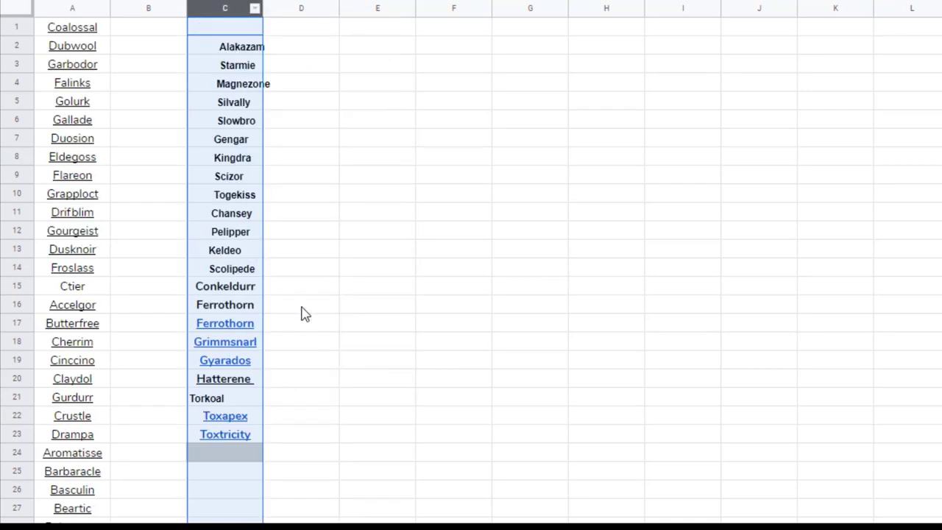
# Step: Copy the sorted names in C2:C23 back over the S Tier (2) list on the tier sheet, starting at I2
pyautogui.click(247, 103)
pyautogui.moveTo(238, 52); pyautogui.dragTo(243, 436)
pyautogui.hotkey('ctrl', 'c')
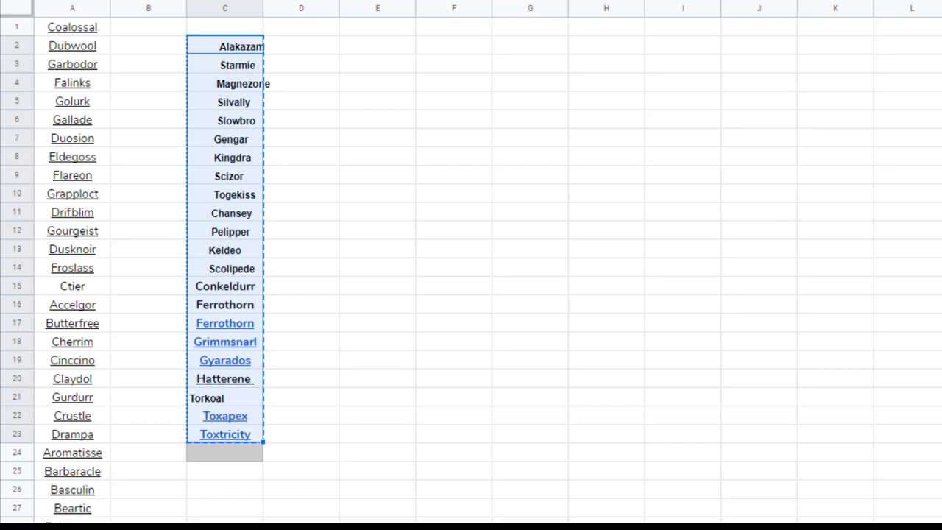
pyautogui.hotkey('ctrl', 'shift', 'pagedown')
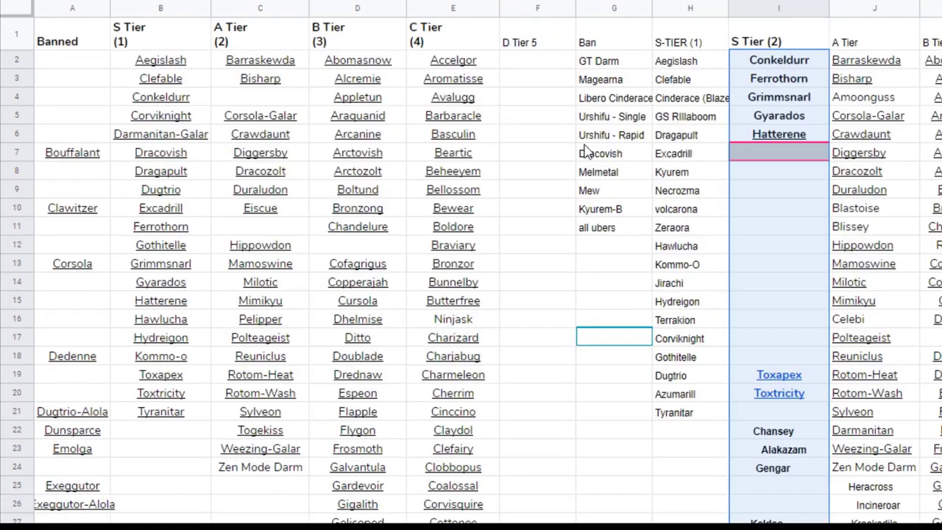
pyautogui.click(766, 67)
pyautogui.hotkey('ctrl', 'v')
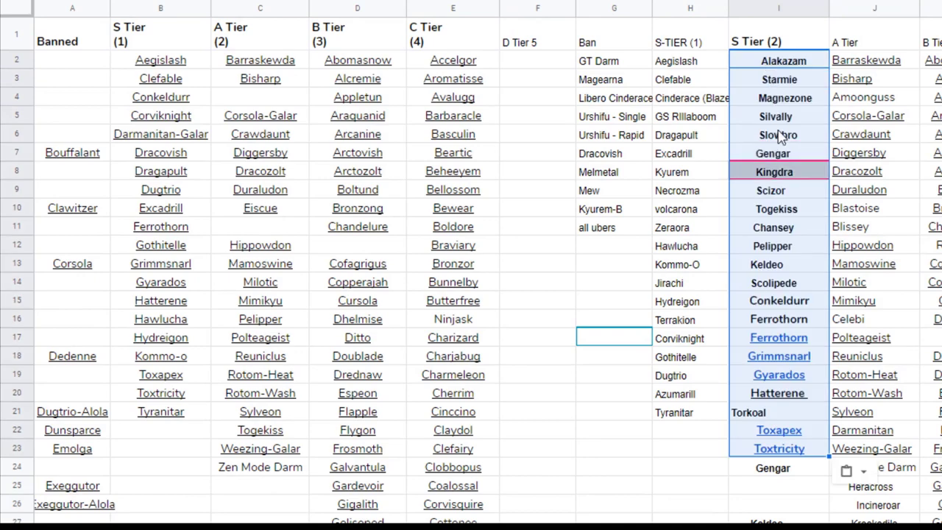
# Step: Clear the leftover old entries below Toxtricity in the S Tier (2) column, from row 24 down
pyautogui.moveTo(783, 472)
pyautogui.mouseDown()
pyautogui.moveTo(780, 527)
pyautogui.moveTo(780, 210)
pyautogui.moveTo(781, 239)
pyautogui.moveTo(781, 222)
pyautogui.mouseUp()
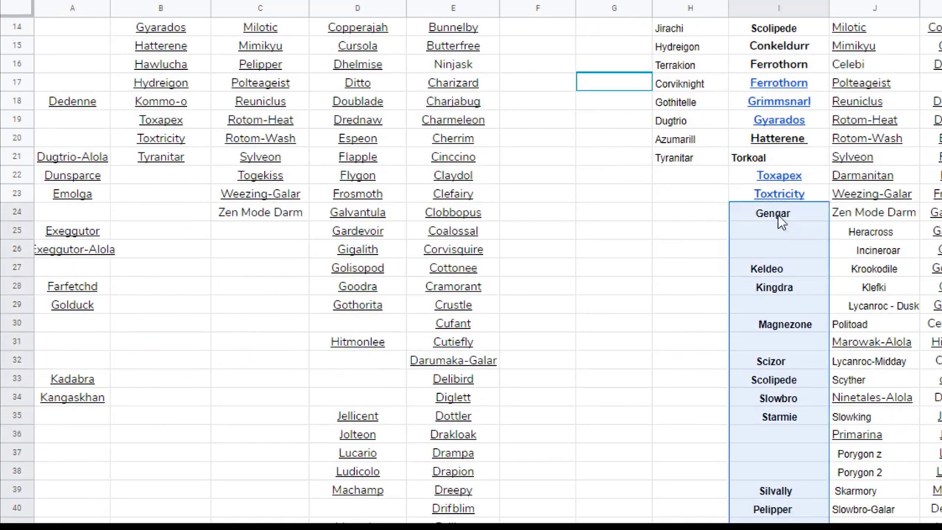
pyautogui.press('Delete')
pyautogui.scroll(5, 778, 221)
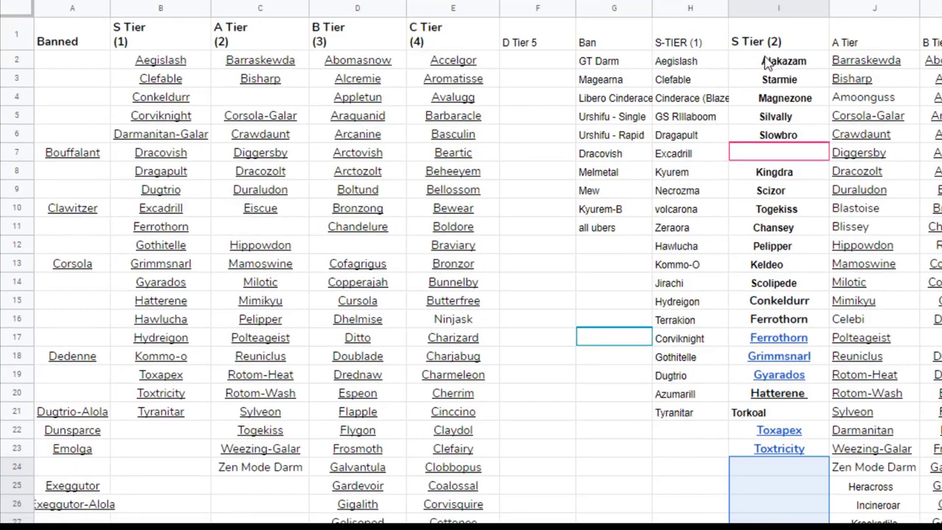
pyautogui.moveTo(765, 62); pyautogui.dragTo(767, 449)
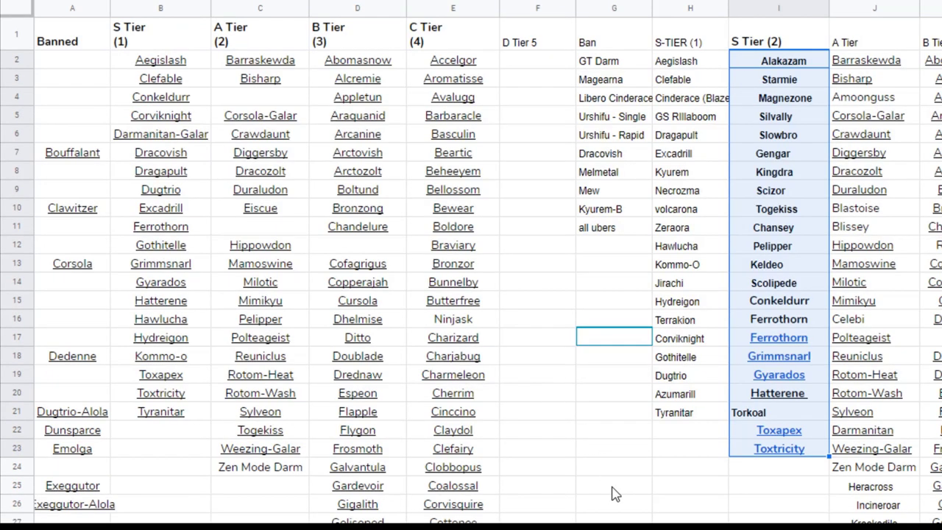
pyautogui.click(615, 492)
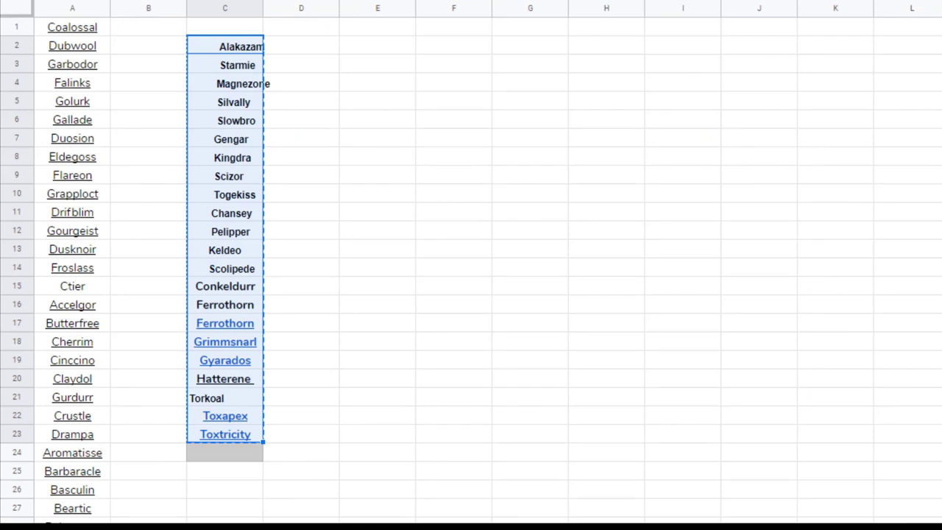
pyautogui.scroll(-5, 471, 264)
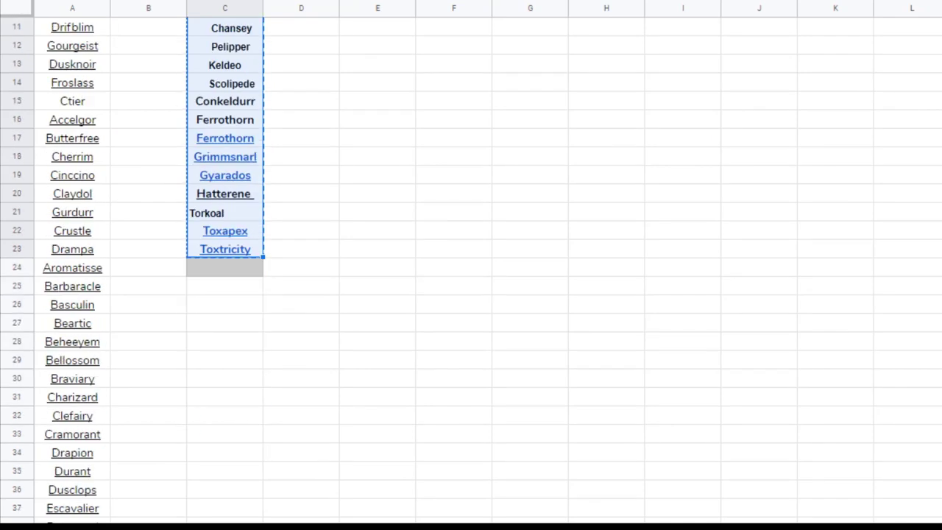
pyautogui.scroll(-3, 470, 265)
pyautogui.scroll(8, 471, 265)
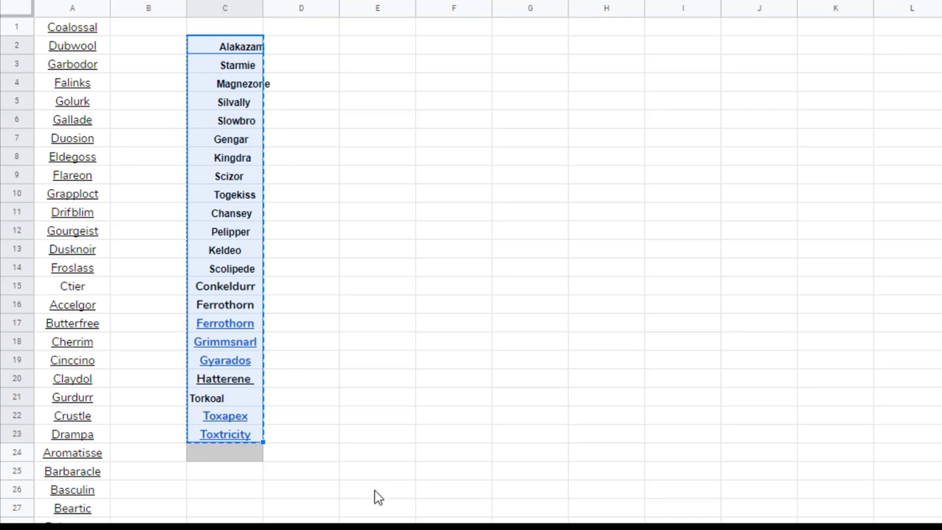
pyautogui.rightClick(236, 48)
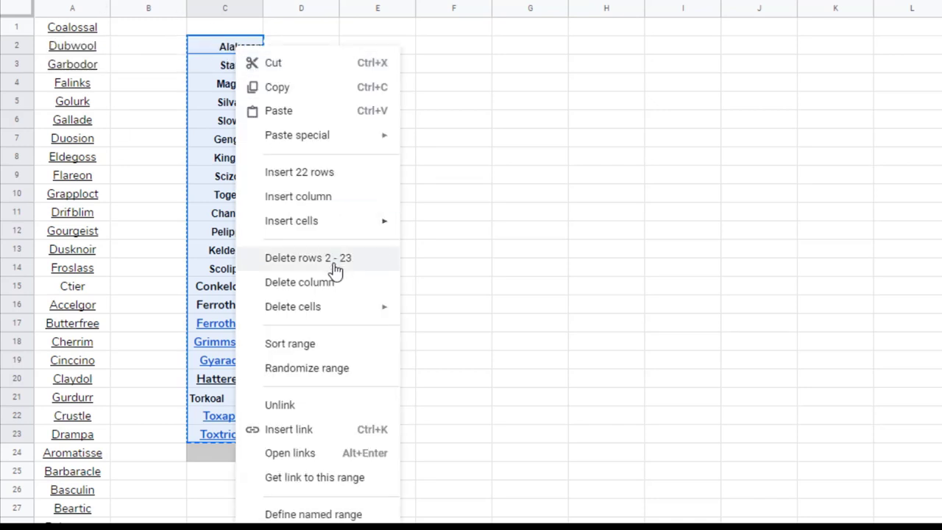
pyautogui.moveTo(322, 222)
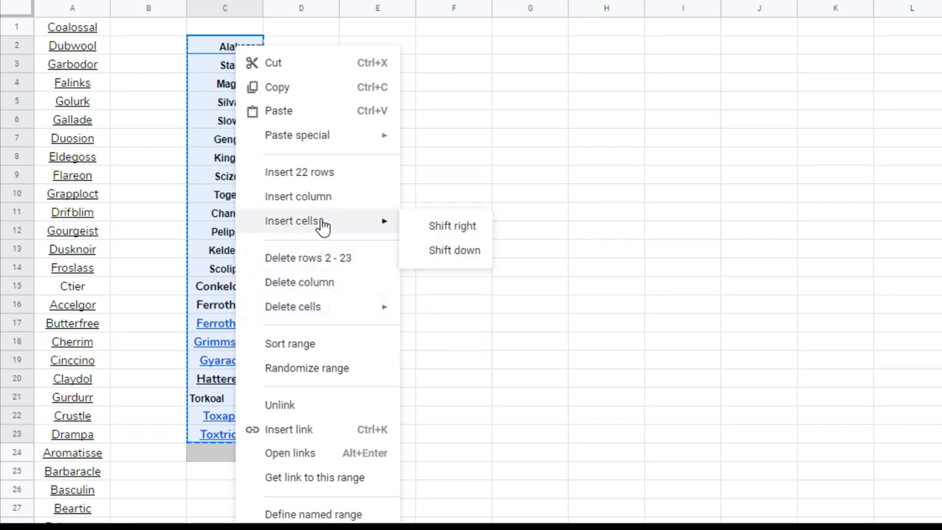
pyautogui.click(450, 345)
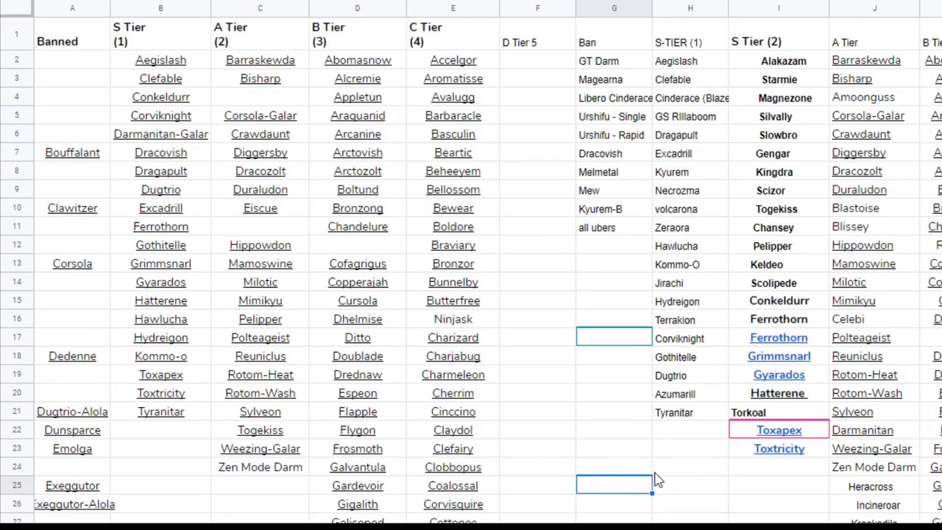
pyautogui.click(655, 472)
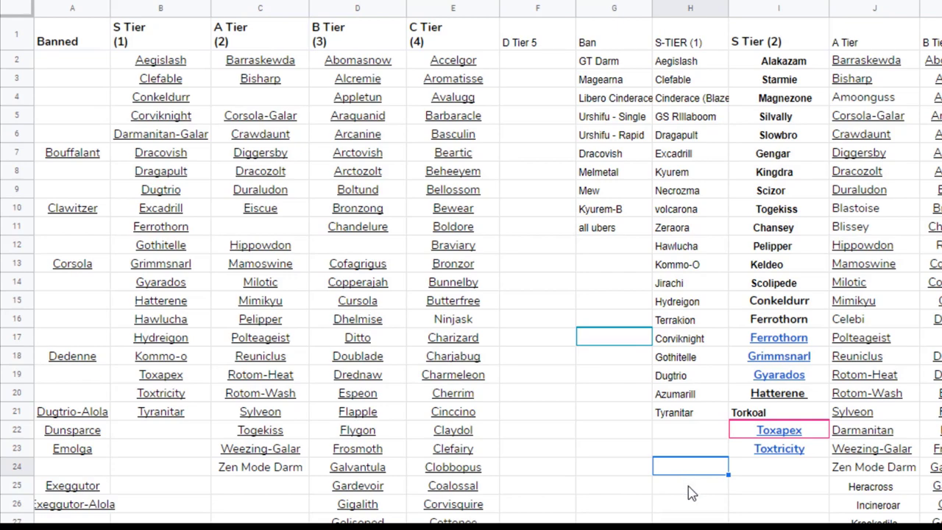
pyautogui.scroll(-5, 692, 493)
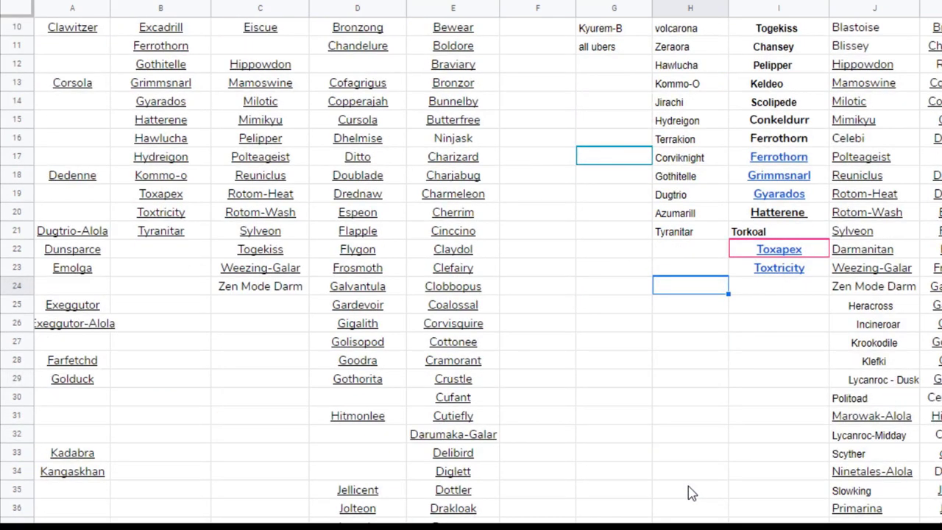
pyautogui.scroll(-4, 692, 493)
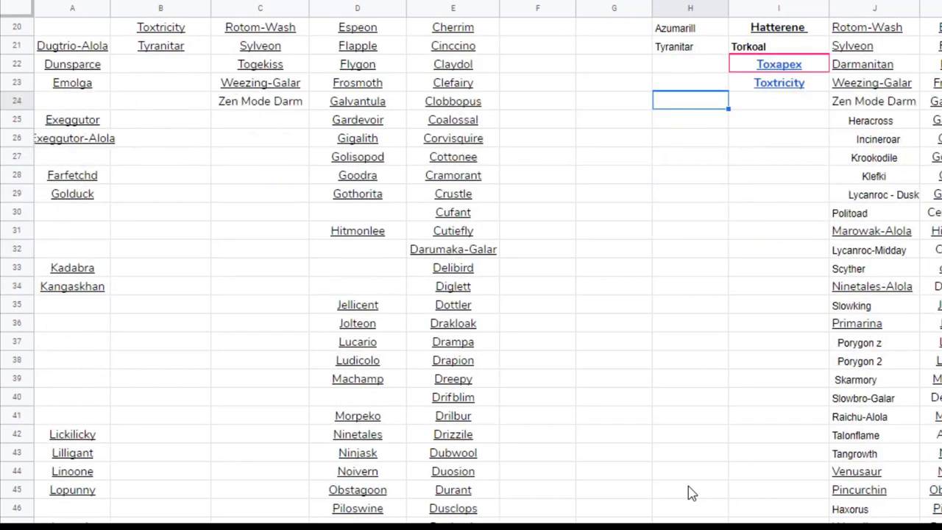
pyautogui.scroll(-2, 692, 493)
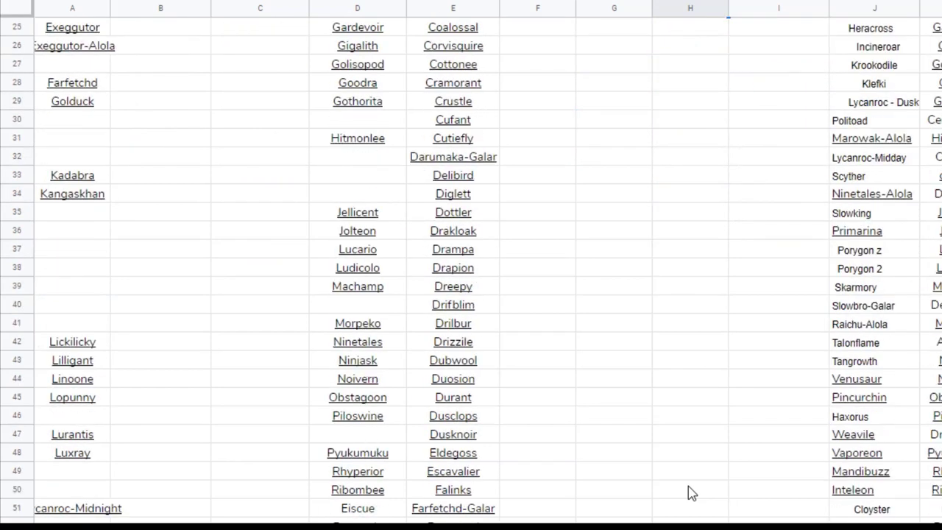
pyautogui.scroll(10, 692, 493)
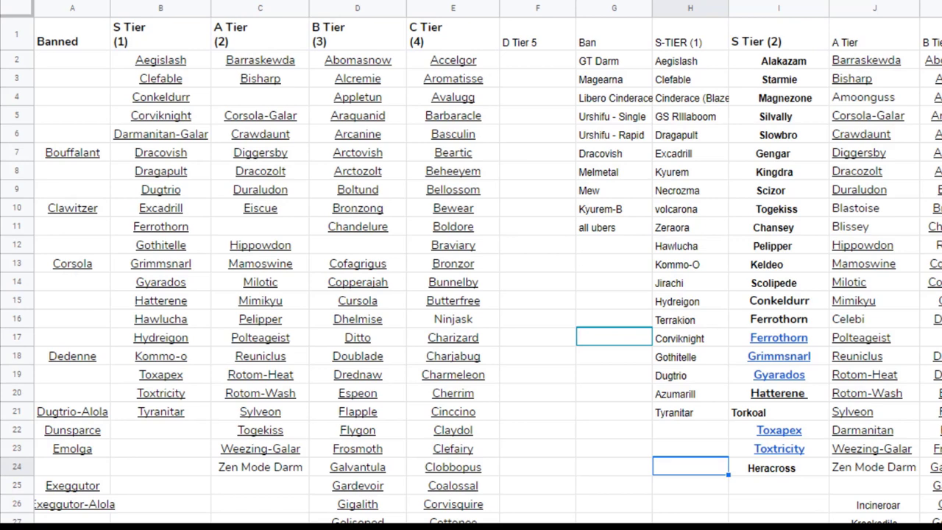
# Step: Delete the duplicate Ferrothorn in cell I16 of the S Tier (2) column
pyautogui.click(784, 323)
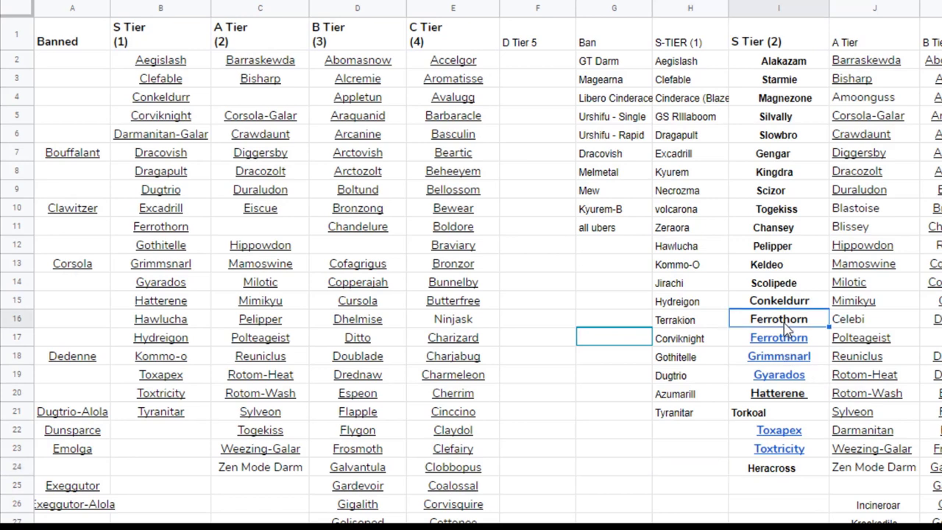
pyautogui.press('Delete')
pyautogui.click(725, 517)
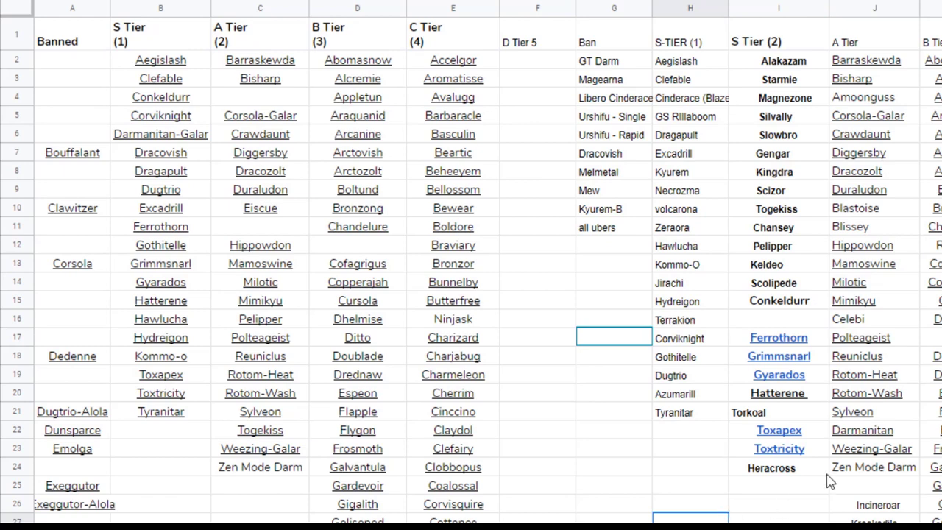
# Step: Look through the tier columns from the top of the sheet down past row 80 to review the current placements
pyautogui.scroll(-2, 876, 440)
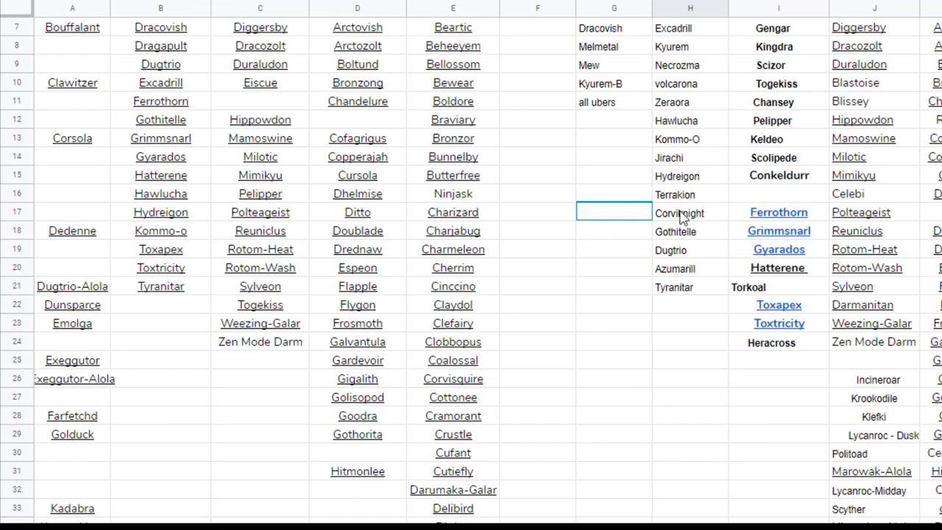
pyautogui.scroll(-1, 690, 441)
pyautogui.click(690, 506)
pyautogui.scroll(-3, 735, 437)
pyautogui.scroll(-5, 735, 437)
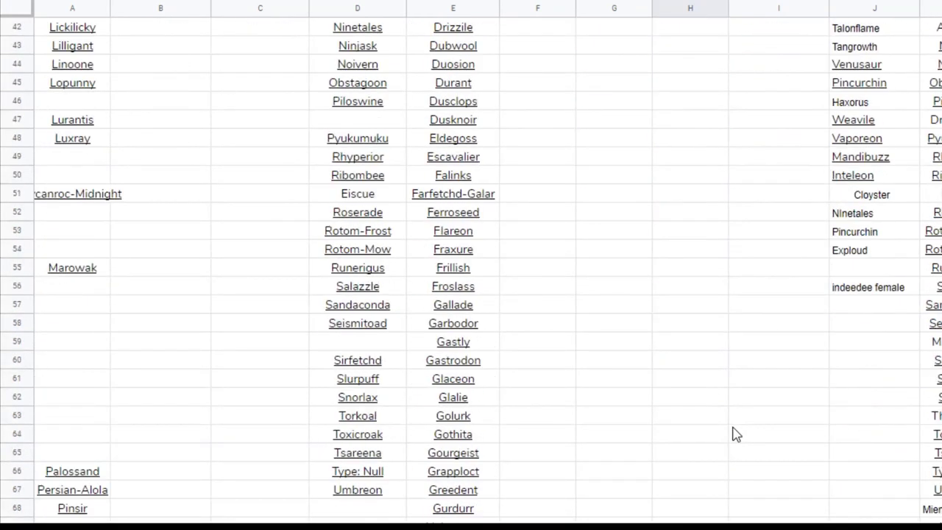
pyautogui.scroll(-3, 734, 434)
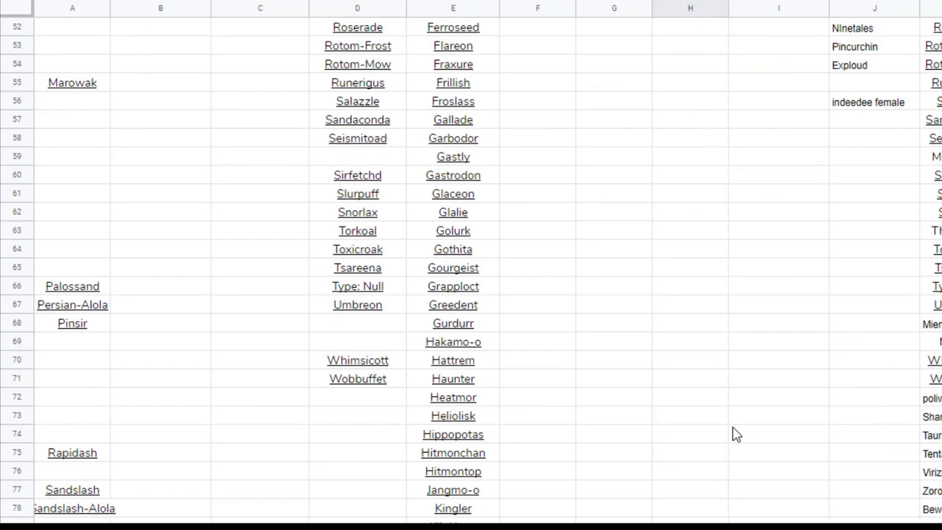
pyautogui.scroll(9, 734, 434)
pyautogui.scroll(4, 734, 434)
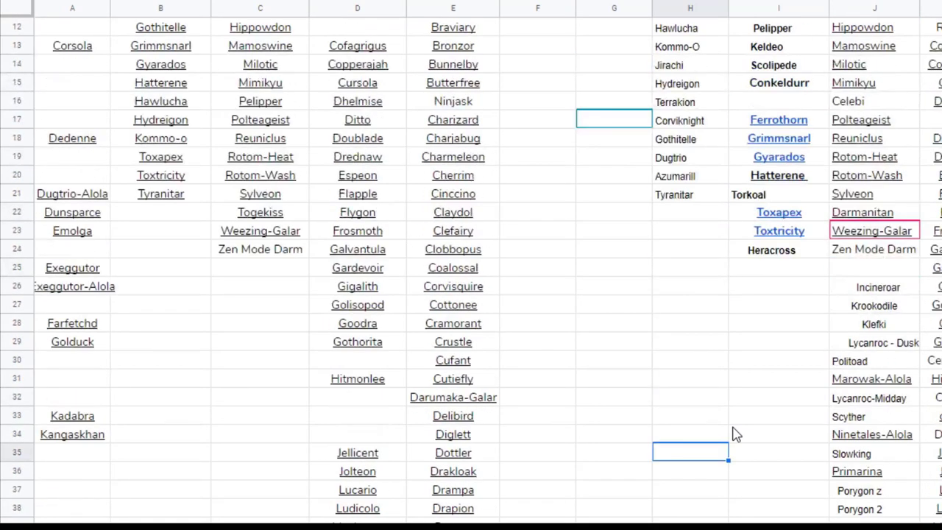
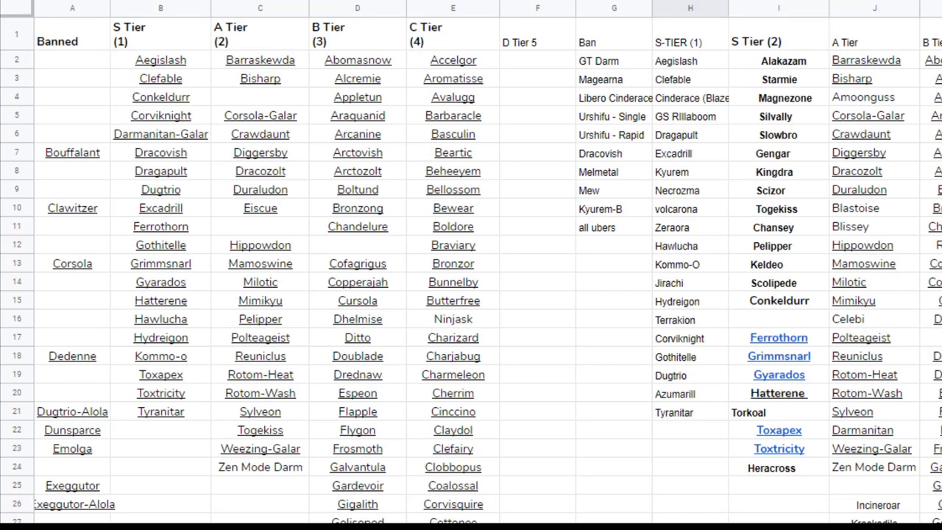
pyautogui.scroll(-5, 471, 265)
pyautogui.scroll(-10, 471, 265)
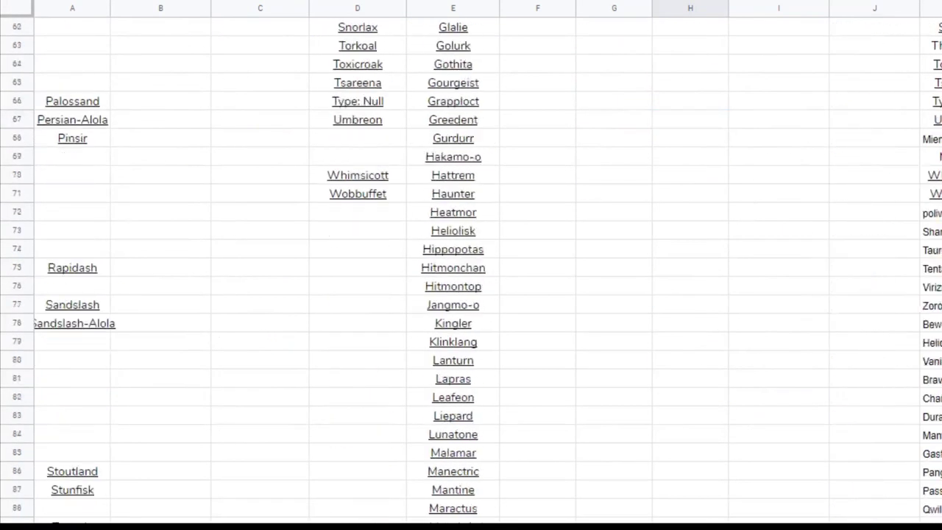
# Step: Compare the C Tier (4) names beyond row 60 with the revised B Tier entries in column K, checking K69, K72 and K75
pyautogui.scroll(-2, 471, 265)
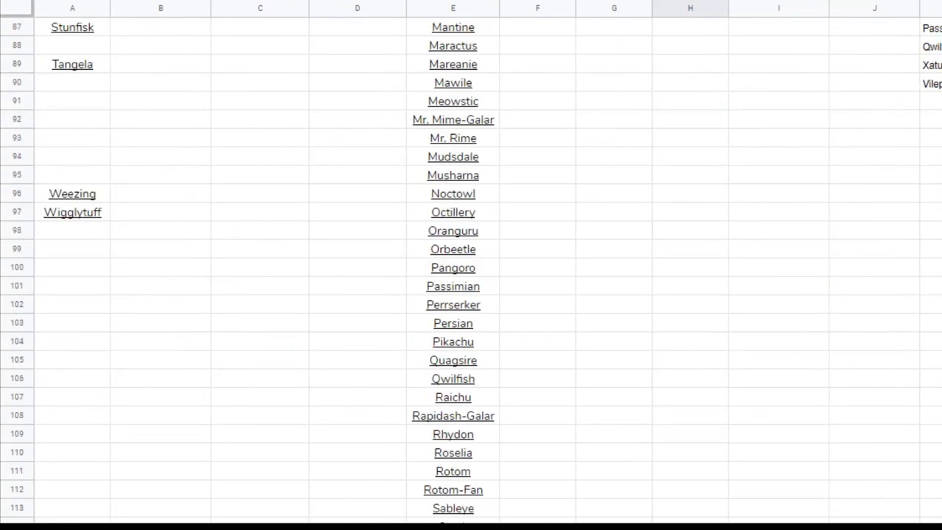
pyautogui.press('Left')
pyautogui.press('Left')
pyautogui.press('Left')
pyautogui.hotkey('shift', 'F10')
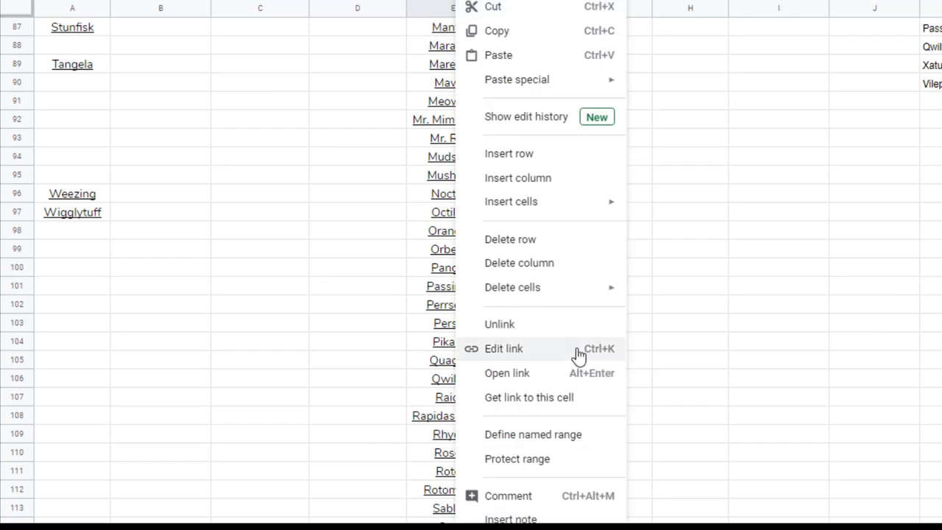
pyautogui.click(527, 34)
pyautogui.scroll(4, 870, 309)
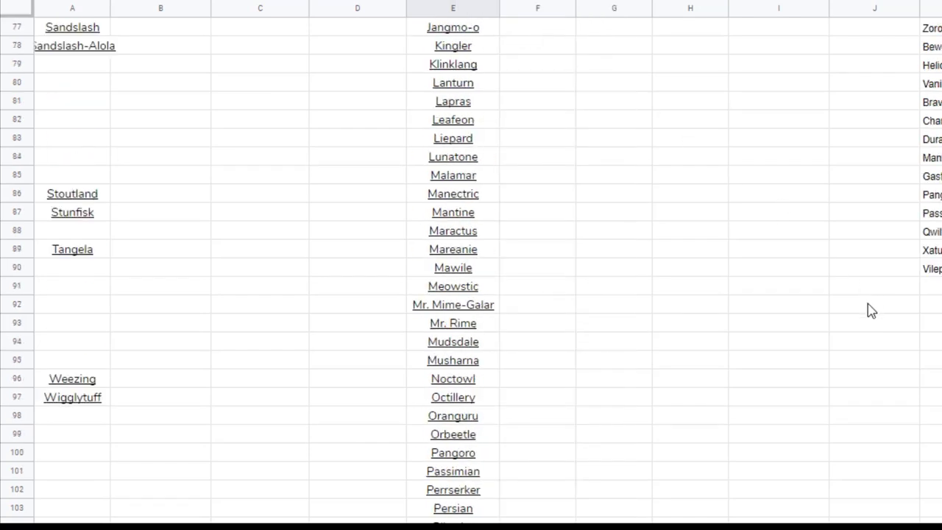
pyautogui.scroll(7, 870, 310)
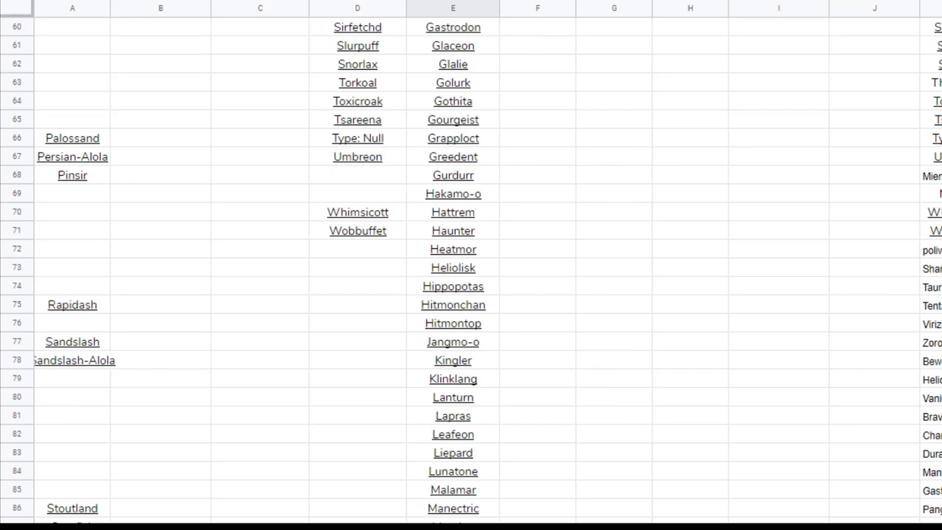
pyautogui.click(931, 249)
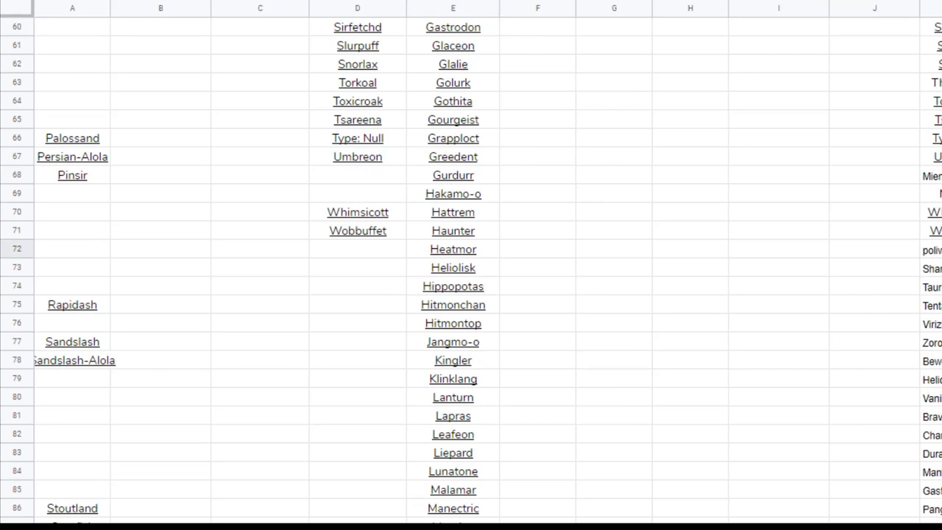
pyautogui.click(931, 194)
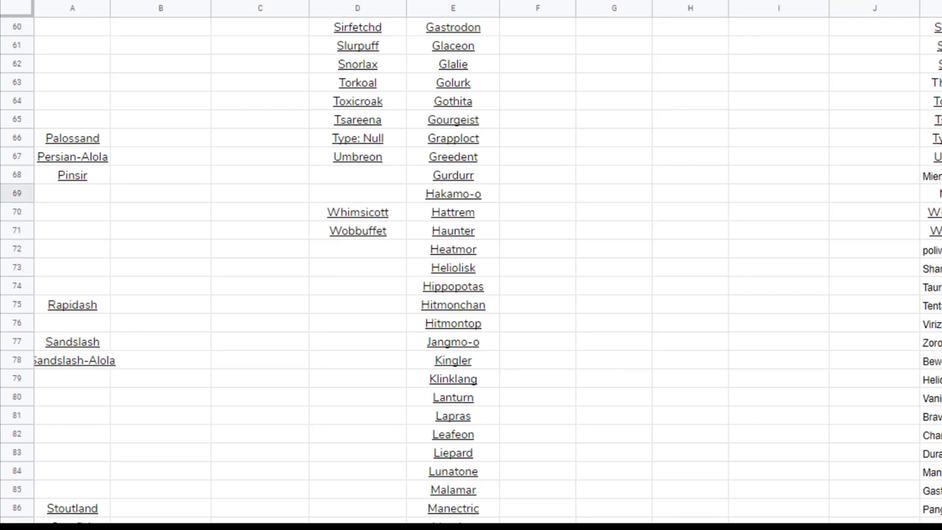
pyautogui.click(931, 305)
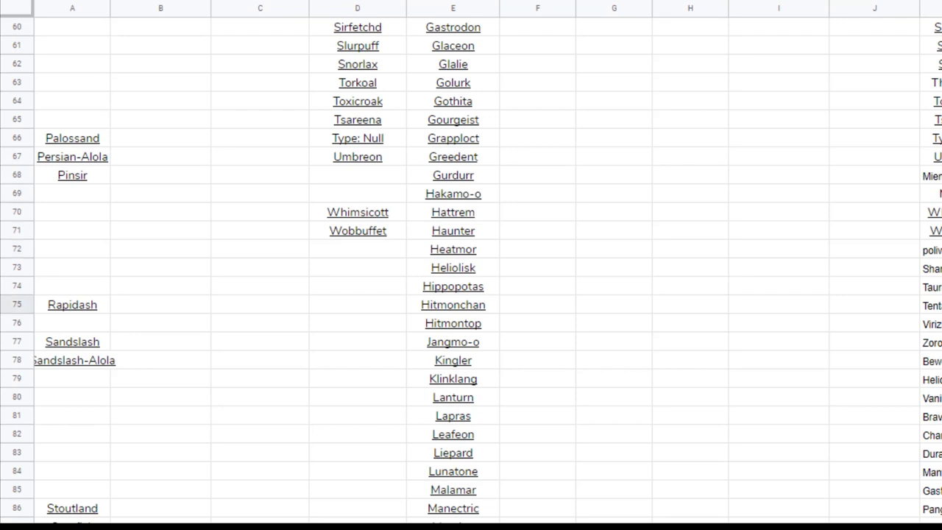
pyautogui.scroll(5, 673, 280)
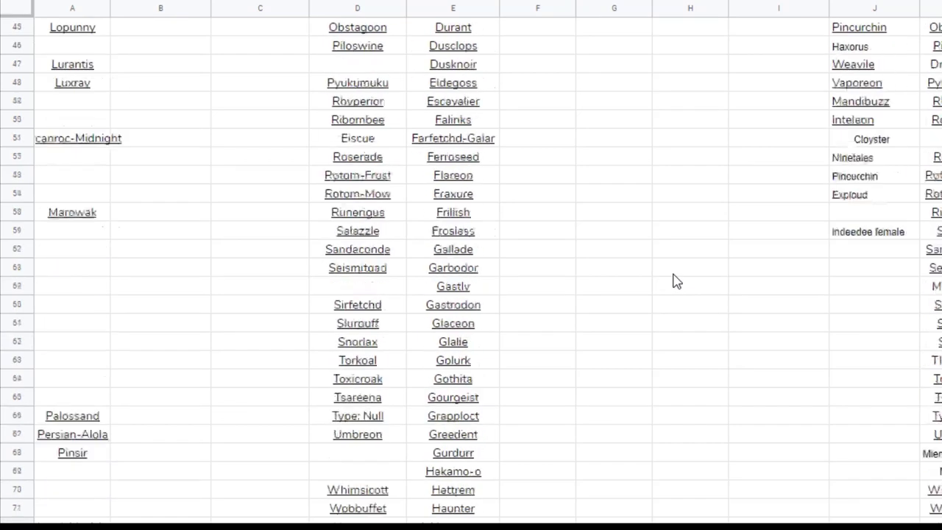
pyautogui.scroll(15, 675, 281)
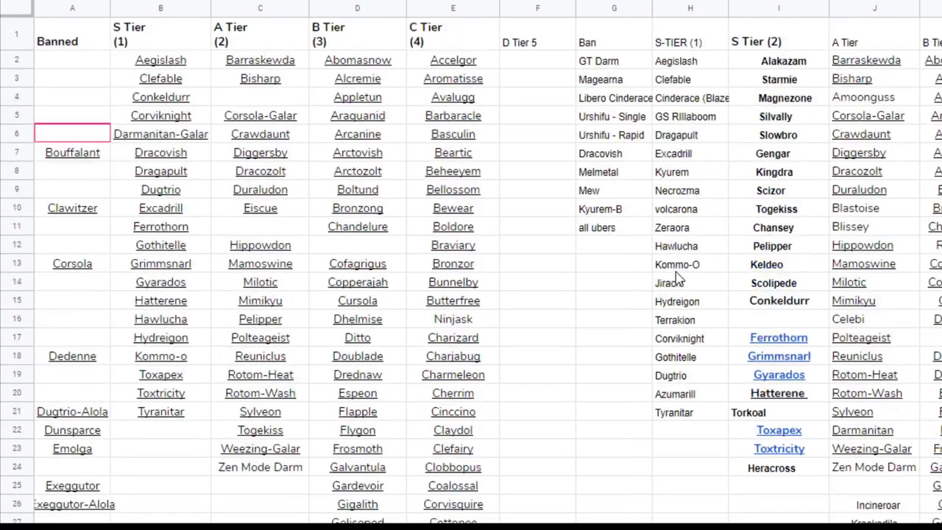
# Step: Review the revised B Tier column from the top of the sheet down to its last entry at row 90
pyautogui.scroll(-2, 677, 277)
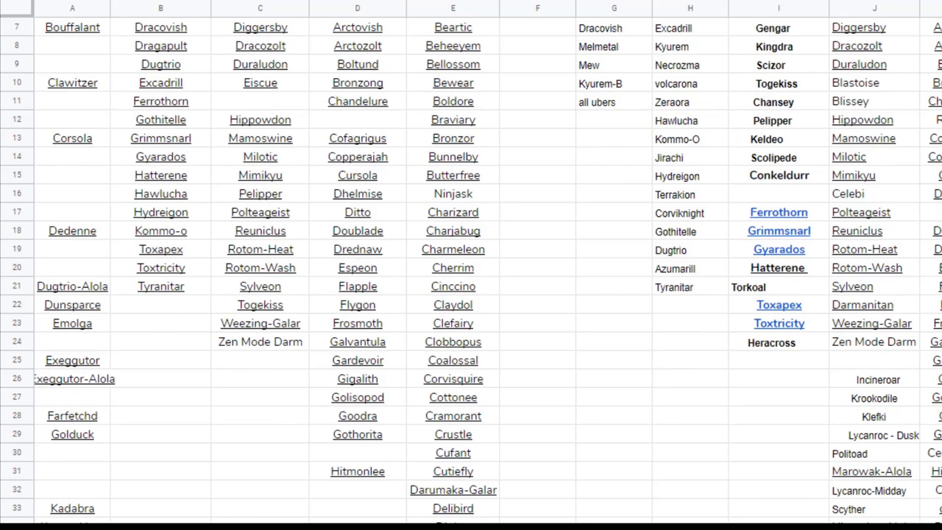
pyautogui.click(931, 101)
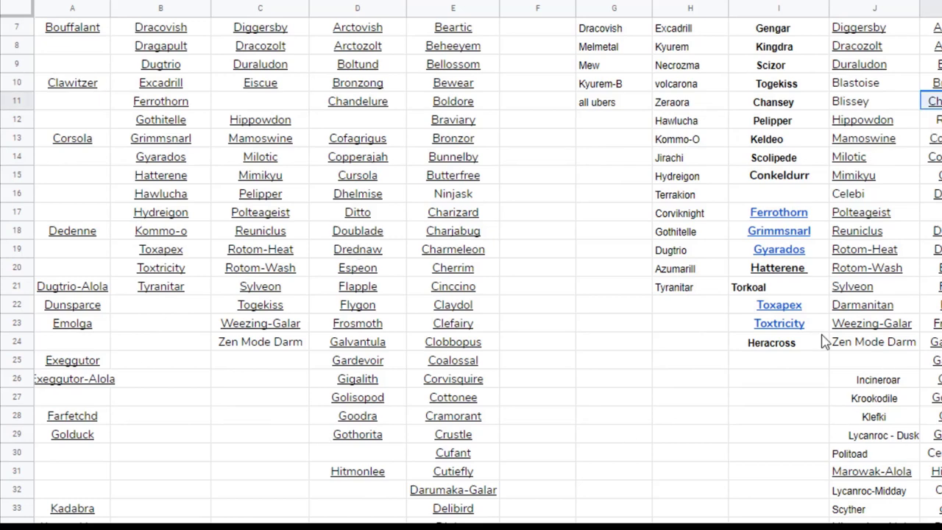
pyautogui.scroll(2, 711, 343)
pyautogui.scroll(-8, 710, 337)
pyautogui.scroll(-4, 710, 337)
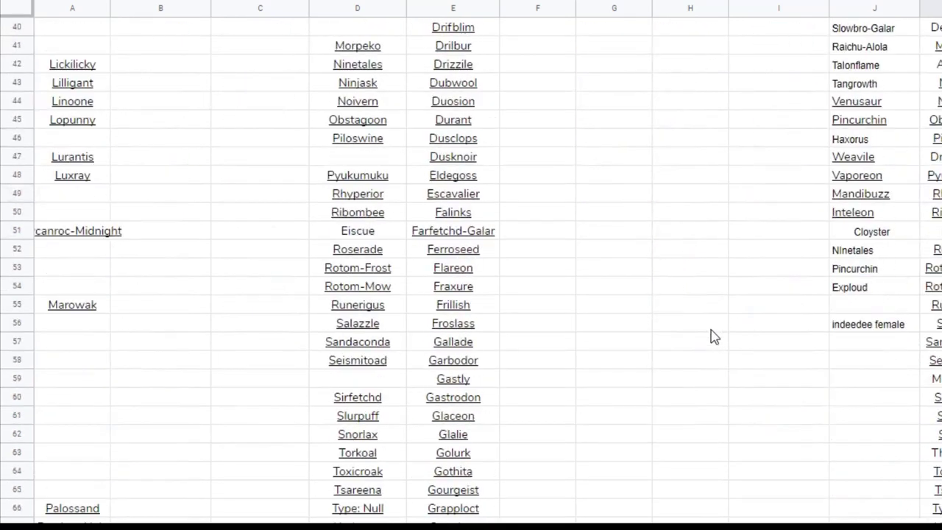
pyautogui.scroll(12, 710, 335)
pyautogui.scroll(-15, 712, 335)
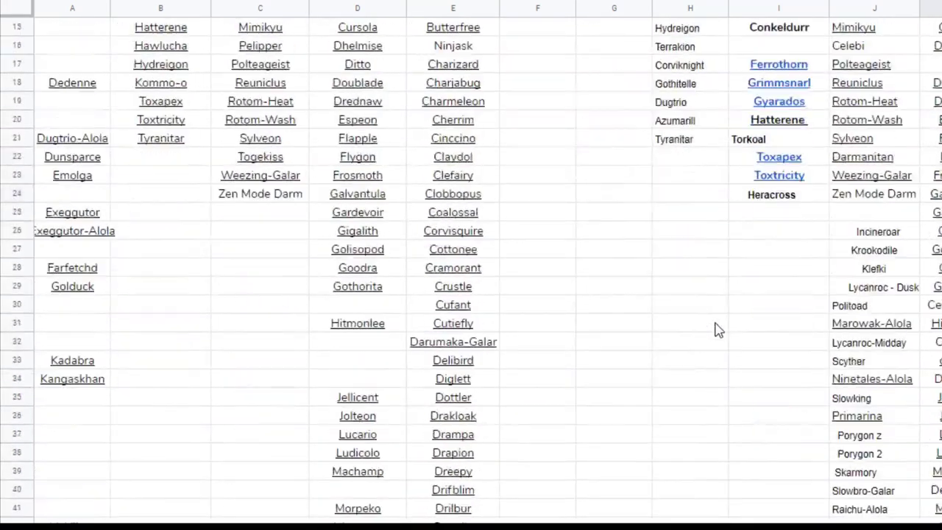
pyautogui.scroll(-7, 720, 324)
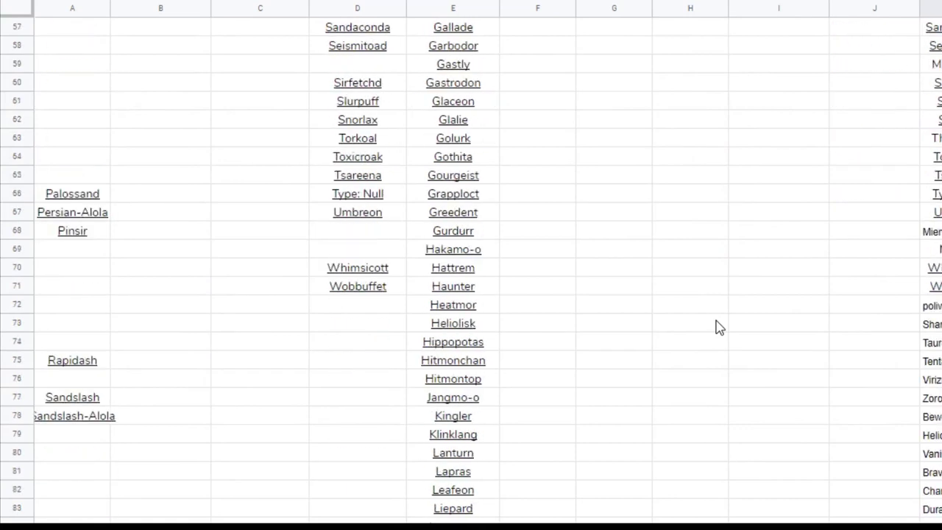
pyautogui.scroll(-4, 722, 320)
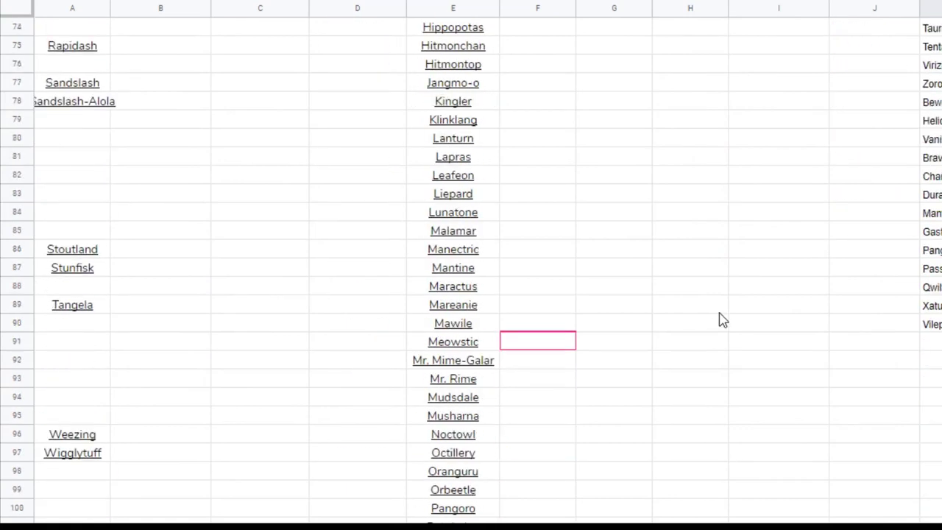
pyautogui.scroll(-2, 721, 320)
pyautogui.scroll(4, 721, 320)
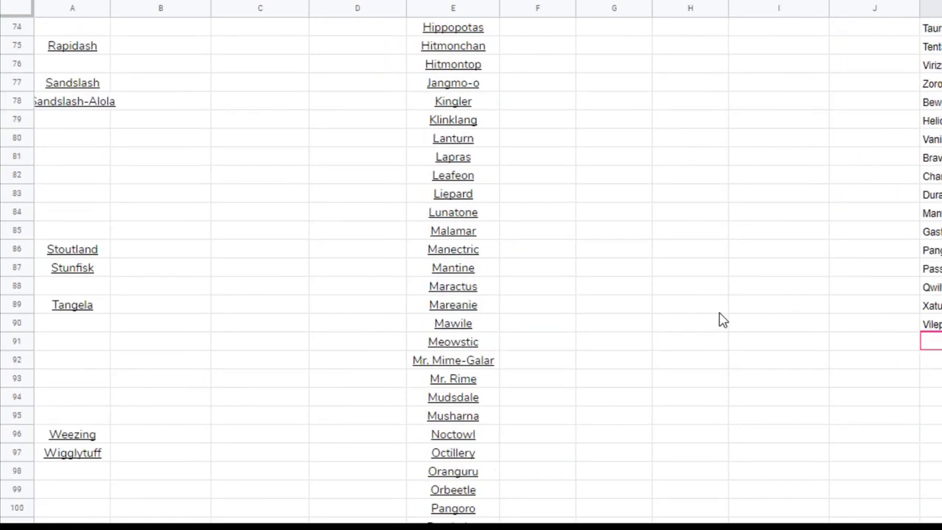
pyautogui.scroll(3, 721, 320)
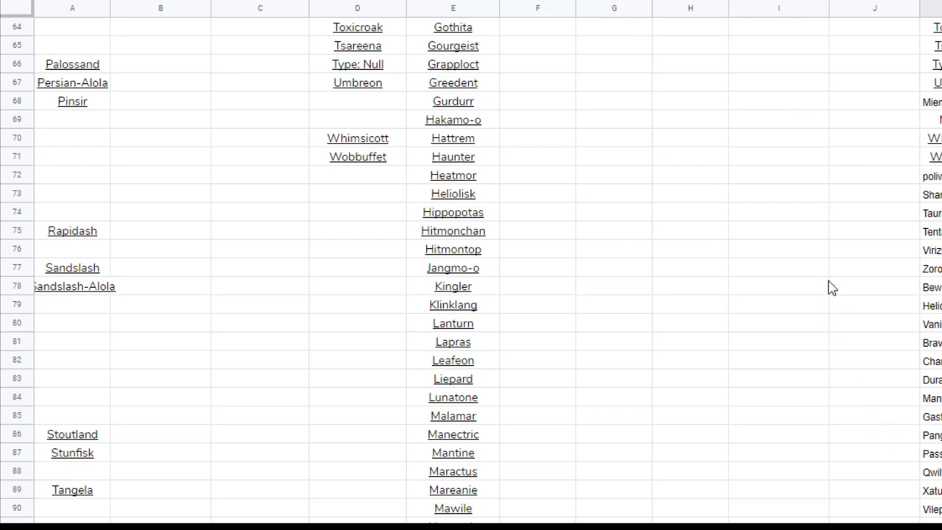
pyautogui.scroll(3, 830, 287)
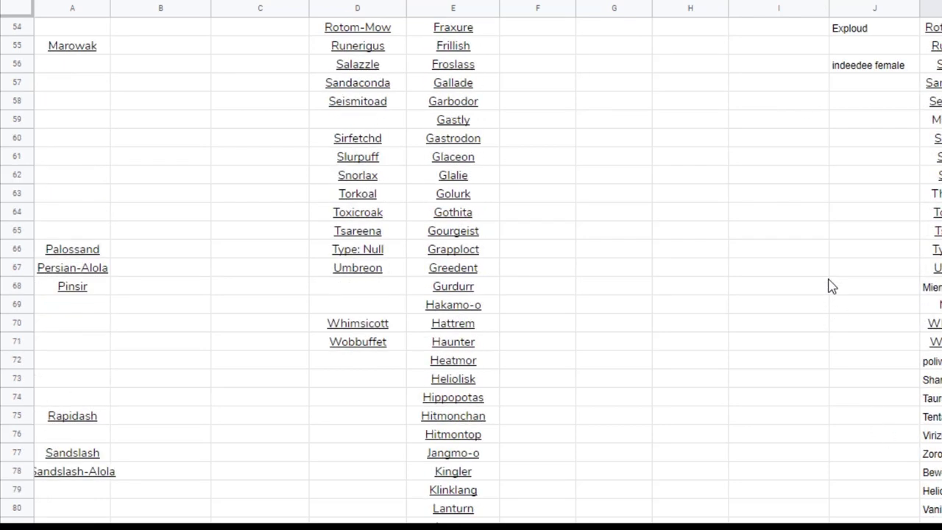
pyautogui.scroll(-2, 795, 297)
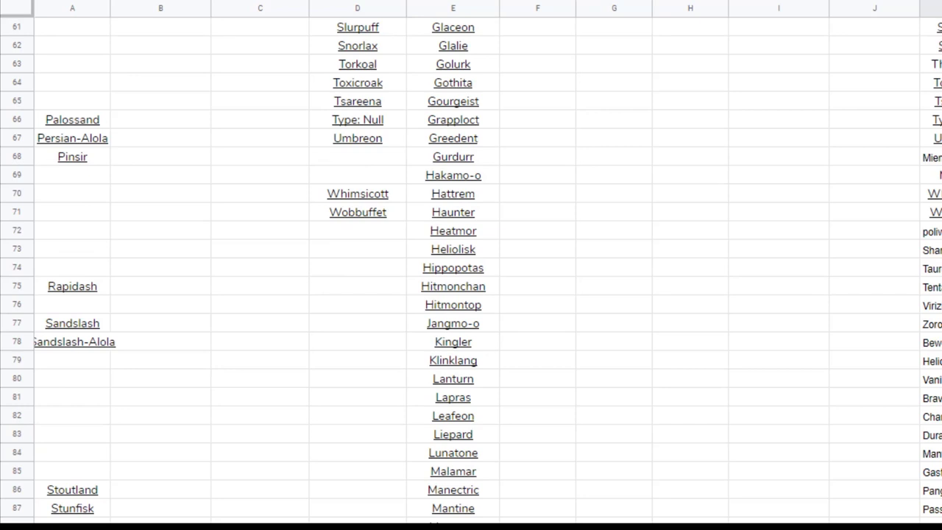
pyautogui.rightClick(52, 379)
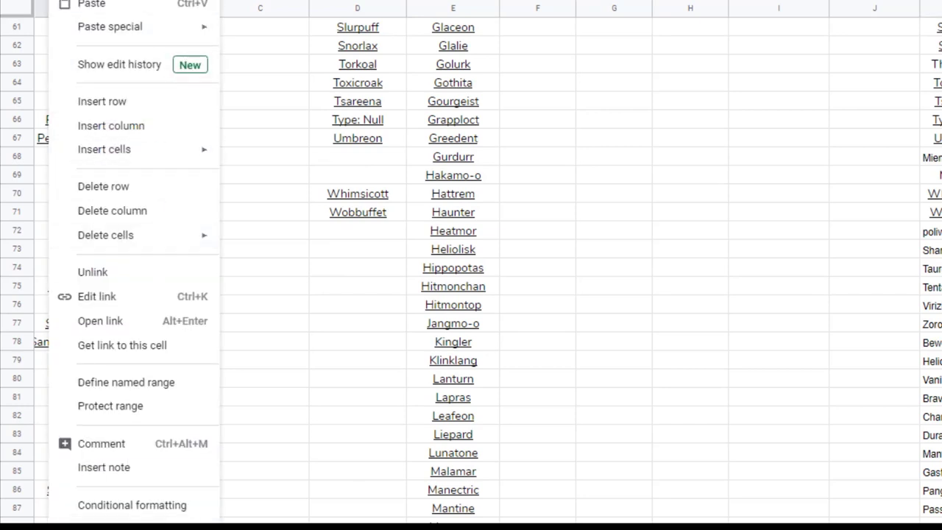
pyautogui.press('Escape')
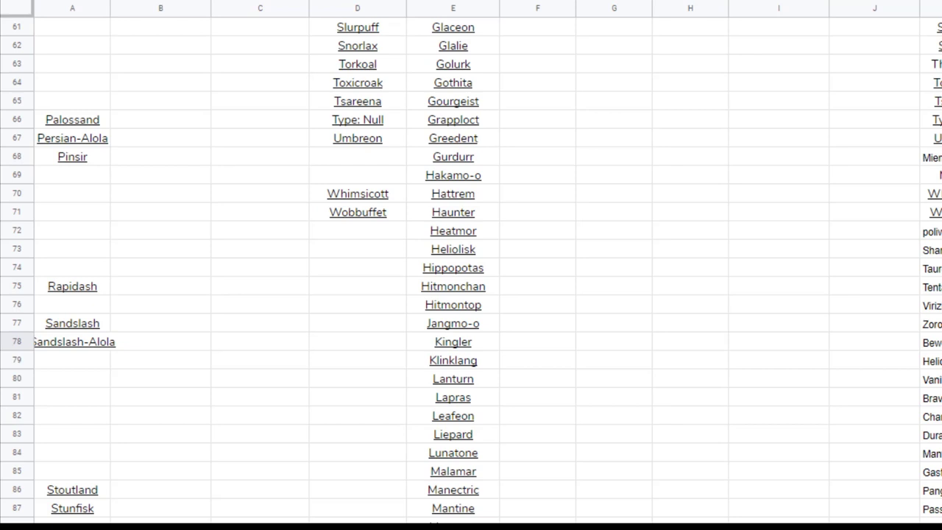
pyautogui.moveTo(67, 290)
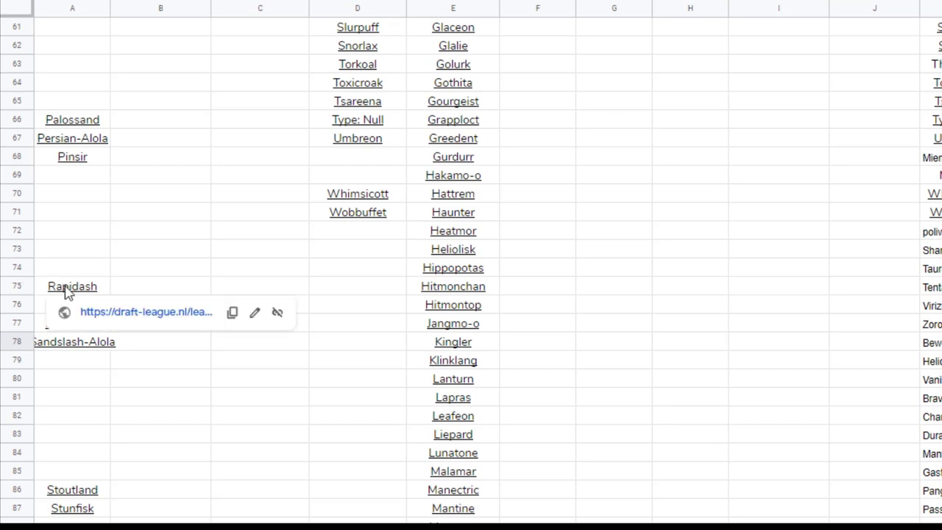
pyautogui.click(73, 157)
pyautogui.rightClick(74, 159)
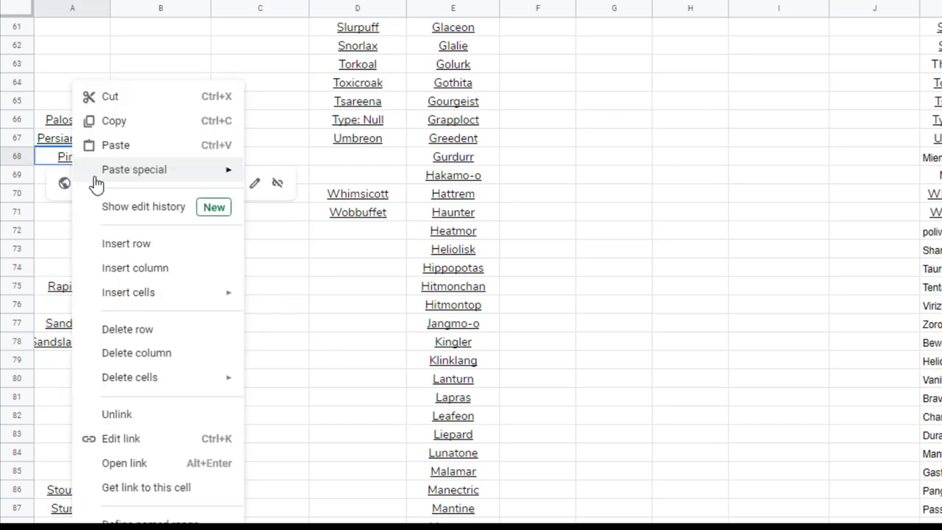
pyautogui.click(117, 145)
# Step: Delete the empty rows 187 to 192 and 176 to 182 below the end of the tier lists
pyautogui.scroll(15, 137, 139)
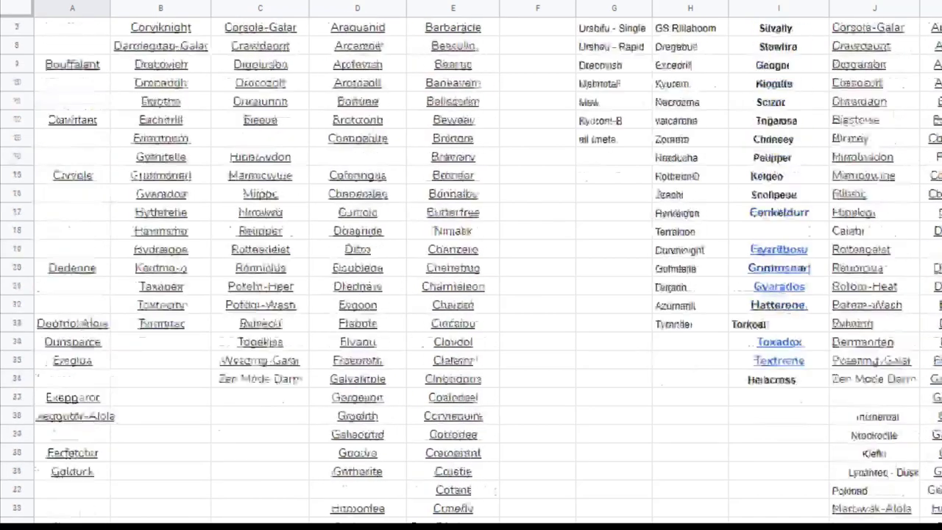
pyautogui.scroll(-8, 471, 265)
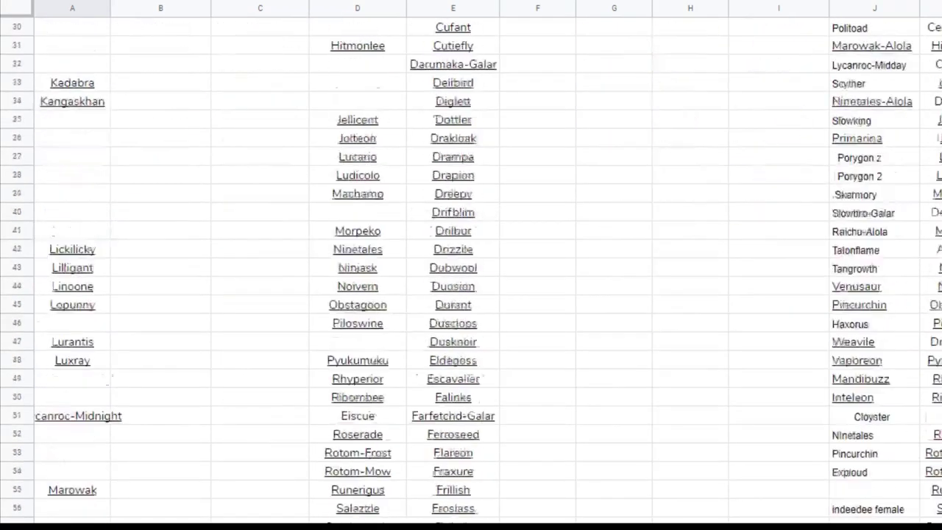
pyautogui.scroll(-15, 471, 265)
pyautogui.scroll(-12, 471, 265)
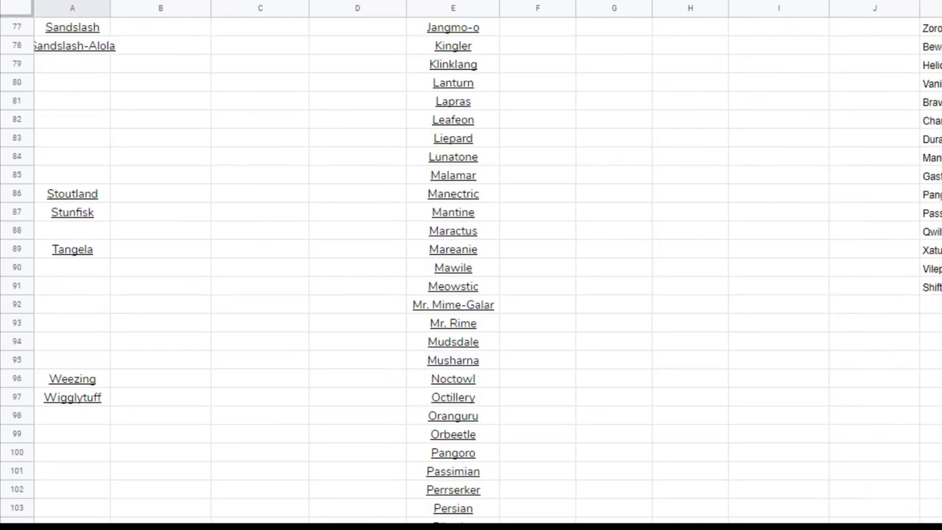
pyautogui.scroll(-15, 471, 264)
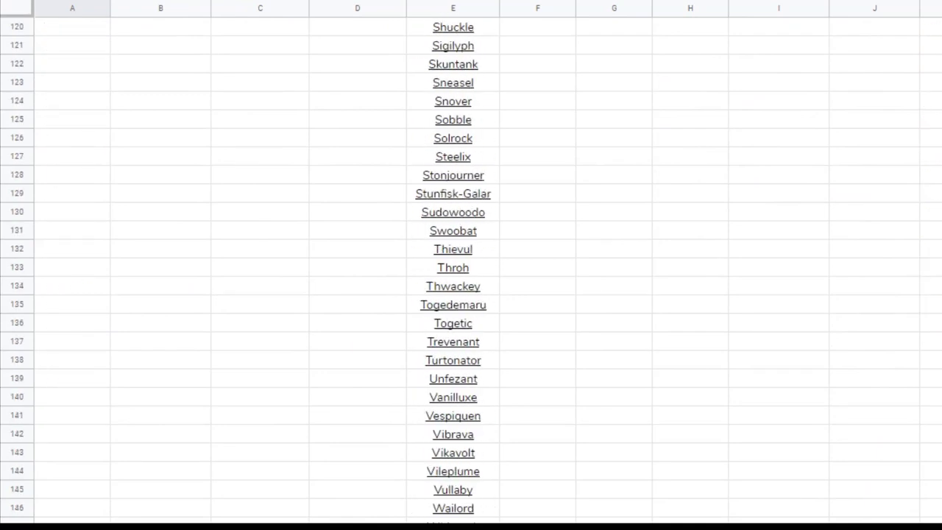
pyautogui.scroll(-2, 471, 265)
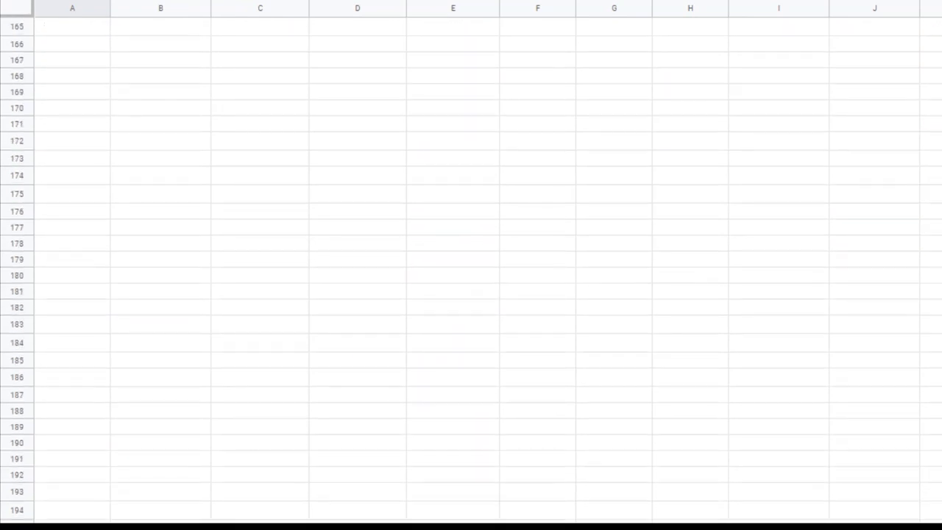
pyautogui.moveTo(17, 474); pyautogui.dragTo(17, 394)
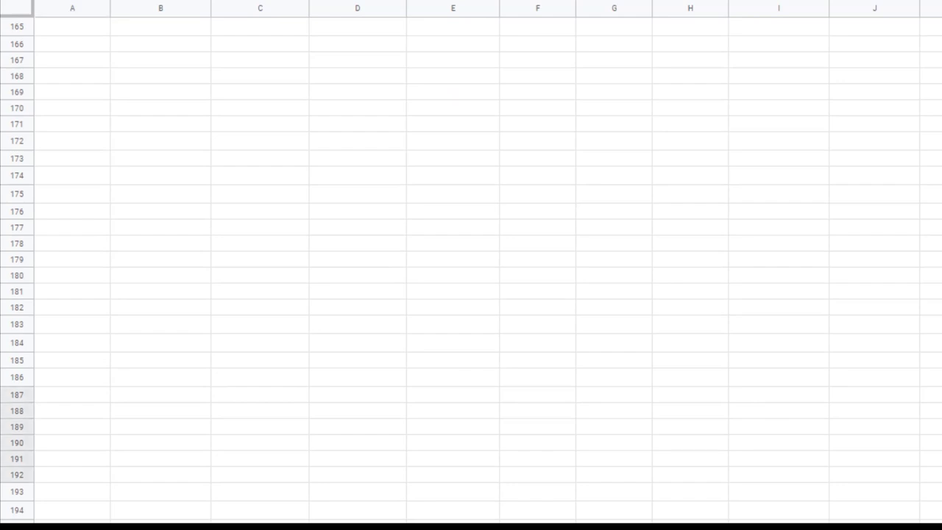
pyautogui.moveTo(17, 482); pyautogui.dragTo(17, 487)
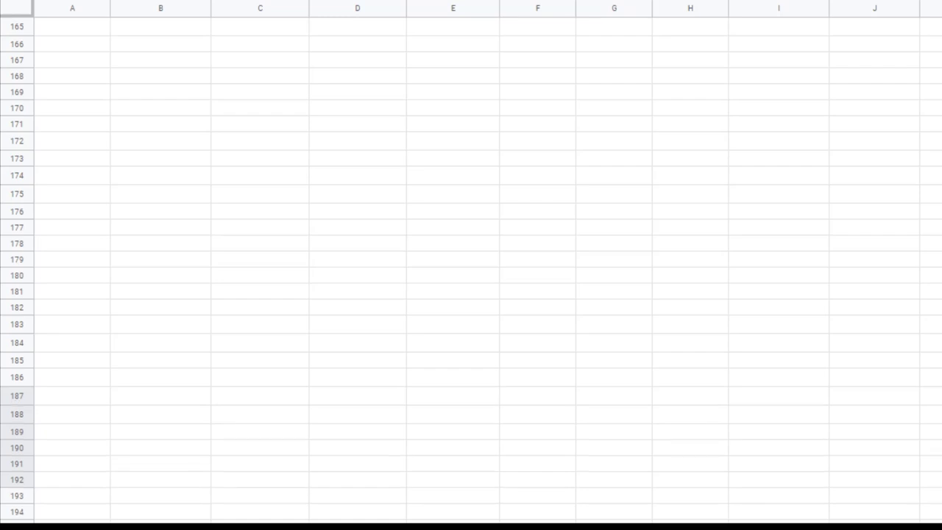
pyautogui.moveTo(17, 306); pyautogui.dragTo(17, 211)
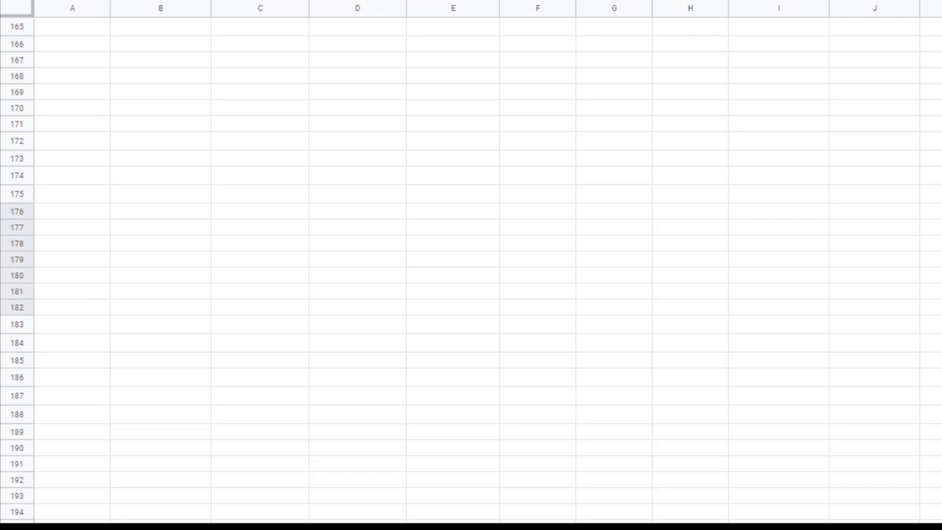
pyautogui.moveTo(17, 315); pyautogui.dragTo(17, 328)
# Step: Delete the empty row 178, rows 166 to 171 and rows 153 to 160 below the end of the tier lists
pyautogui.click(72, 248)
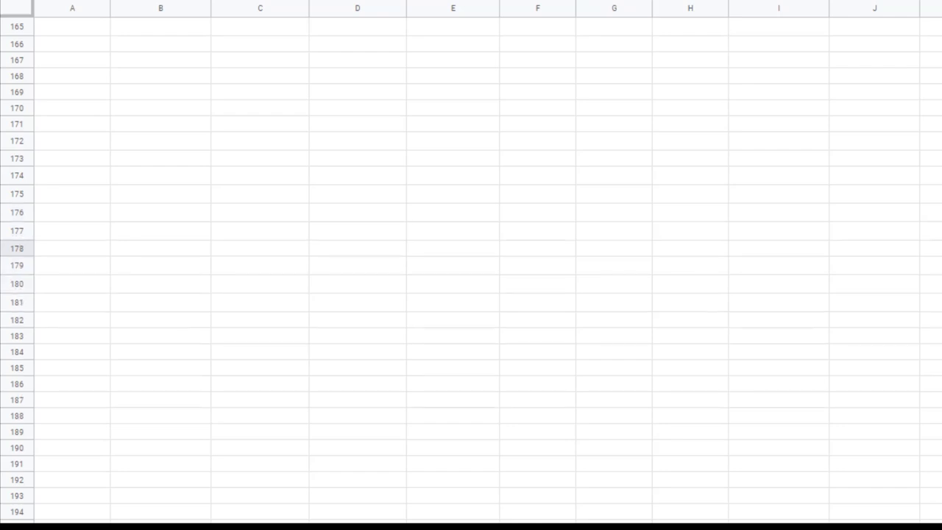
pyautogui.scroll(3, 471, 265)
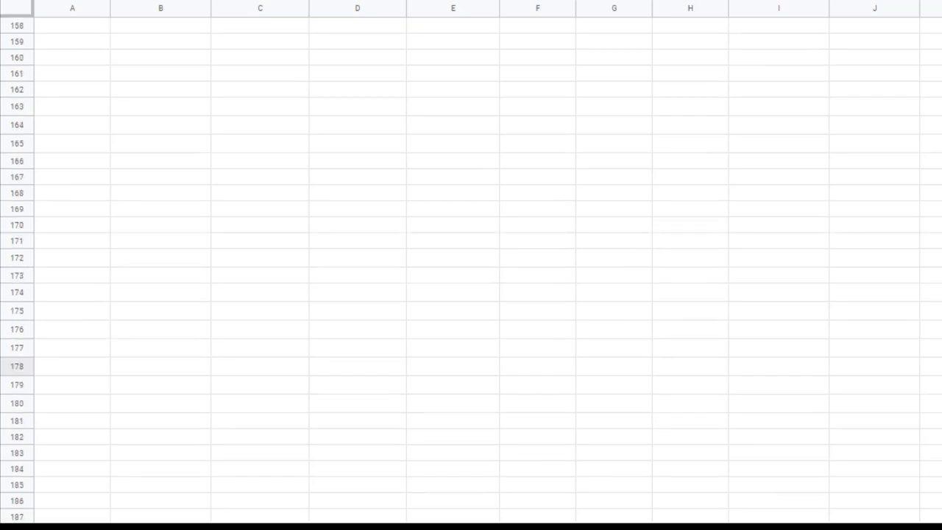
pyautogui.moveTo(72, 161); pyautogui.dragTo(72, 240)
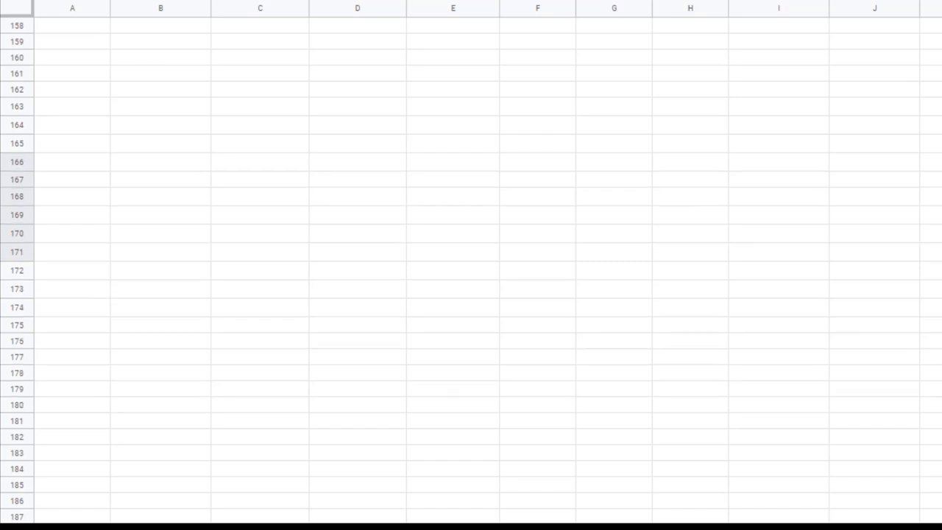
pyautogui.scroll(3, 471, 264)
pyautogui.moveTo(17, 118); pyautogui.dragTo(16, 166)
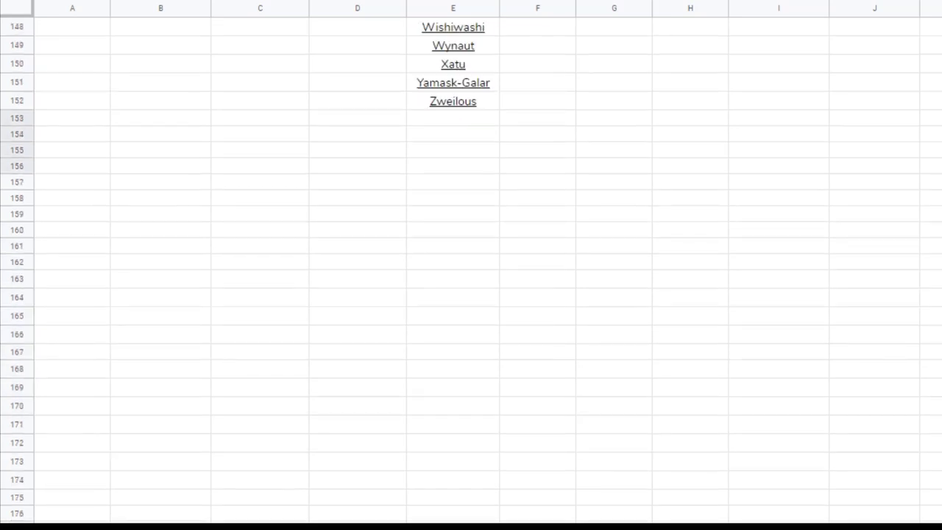
pyautogui.moveTo(17, 213); pyautogui.dragTo(17, 245)
pyautogui.moveTo(16, 213); pyautogui.dragTo(16, 118)
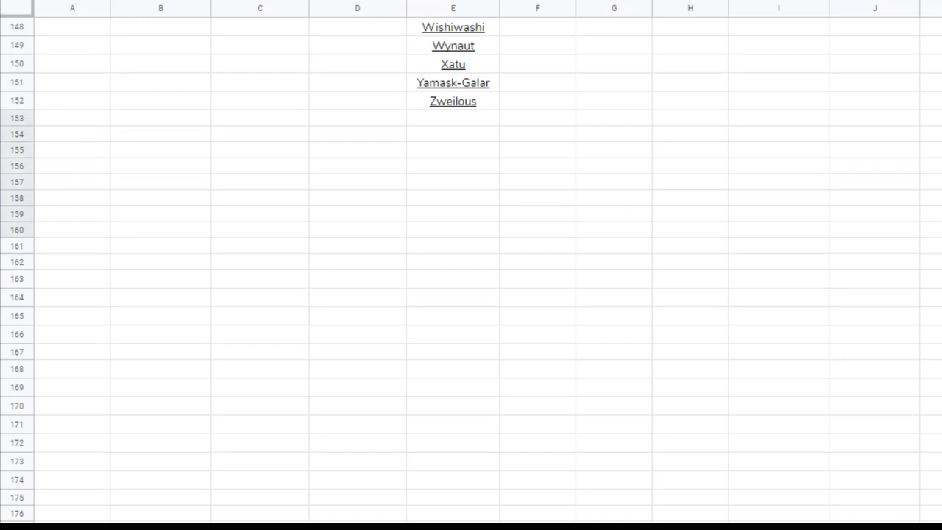
# Step: Review the C Tier (4) list from its end back to the top, then compare the upper rows of the original and revised tier columns
pyautogui.scroll(2, 471, 264)
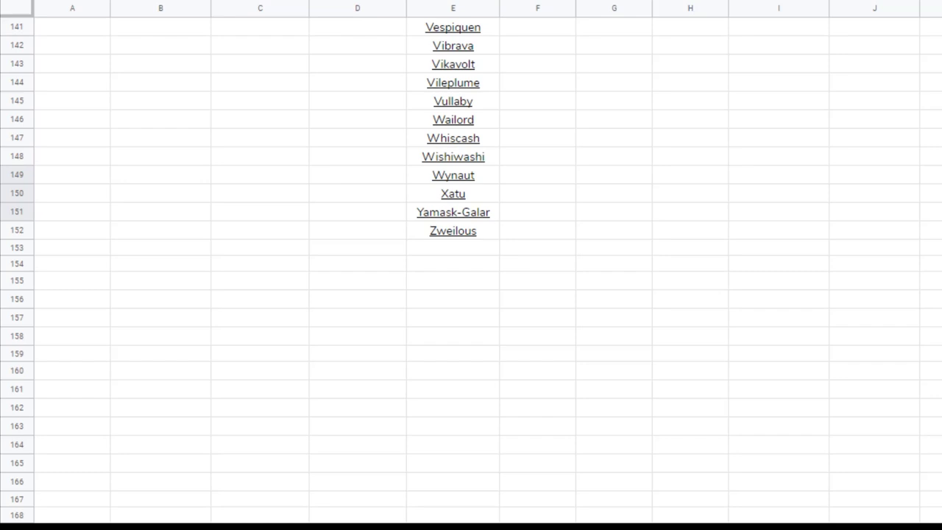
pyautogui.scroll(4, 470, 265)
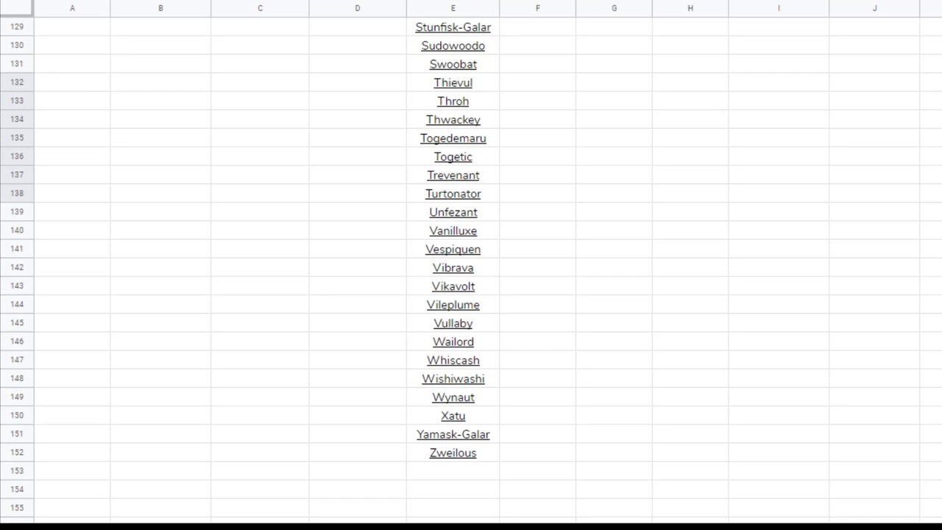
pyautogui.scroll(10, 471, 264)
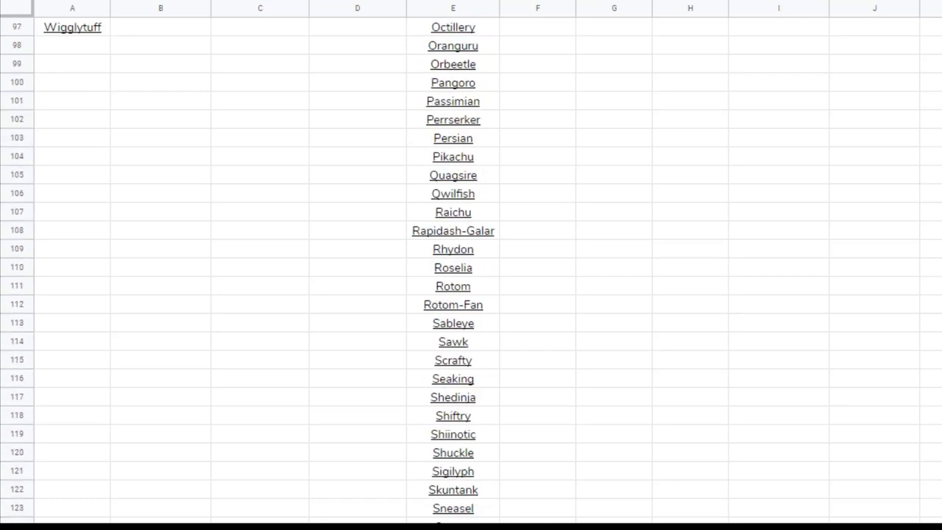
pyautogui.scroll(10, 471, 265)
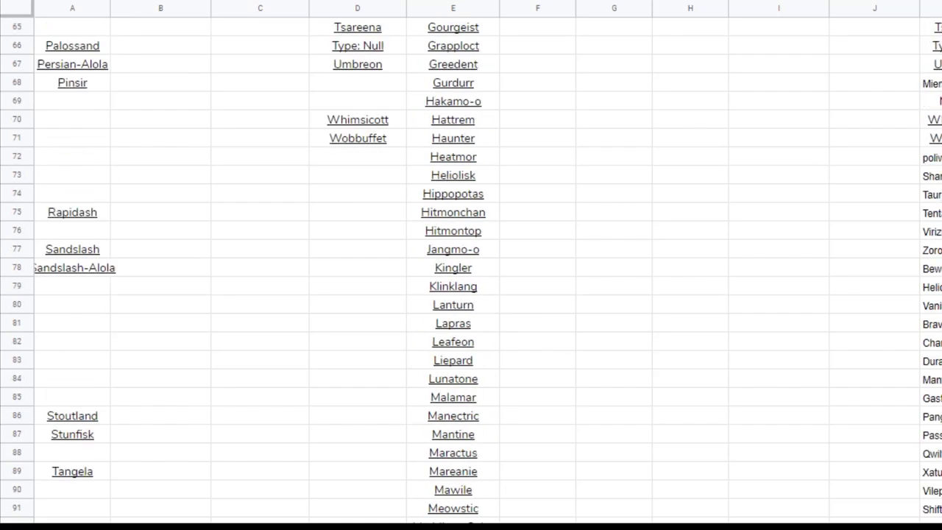
pyautogui.scroll(20, 471, 265)
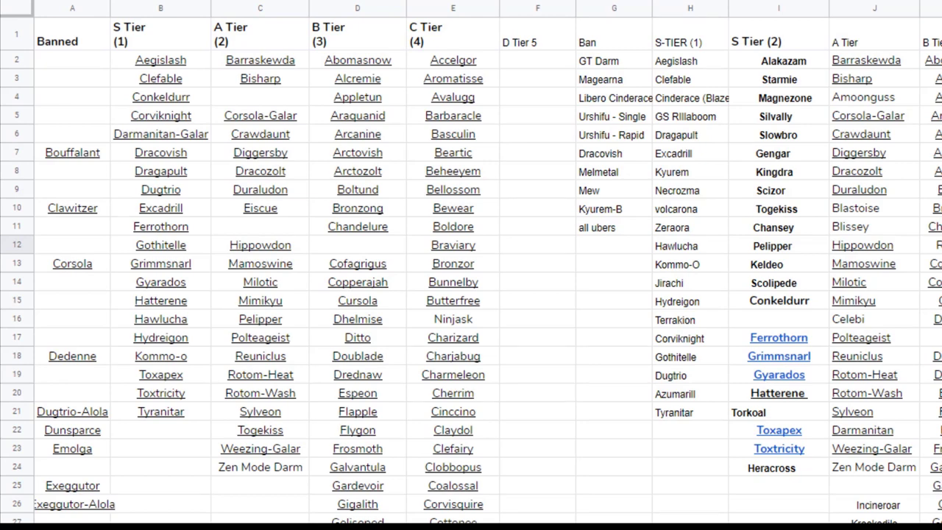
pyautogui.scroll(-2, 471, 264)
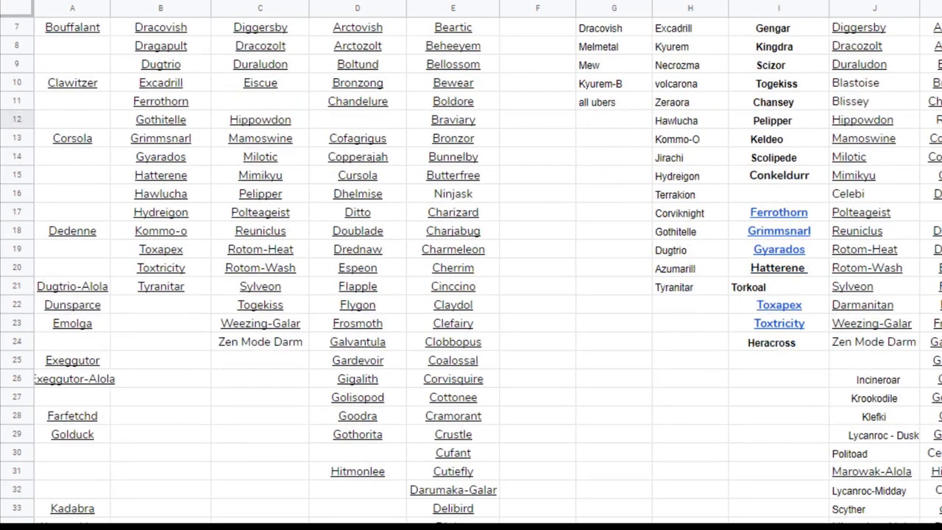
pyautogui.scroll(-2, 471, 265)
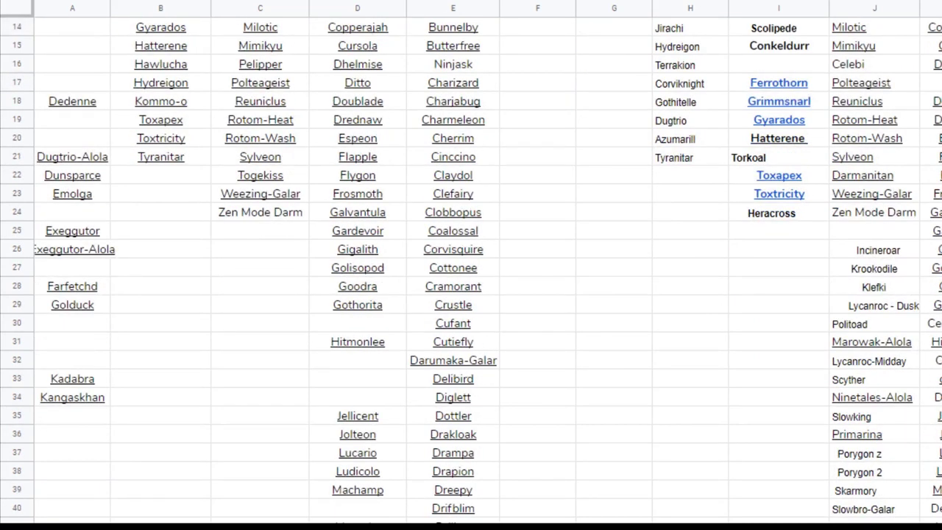
pyautogui.scroll(2, 471, 265)
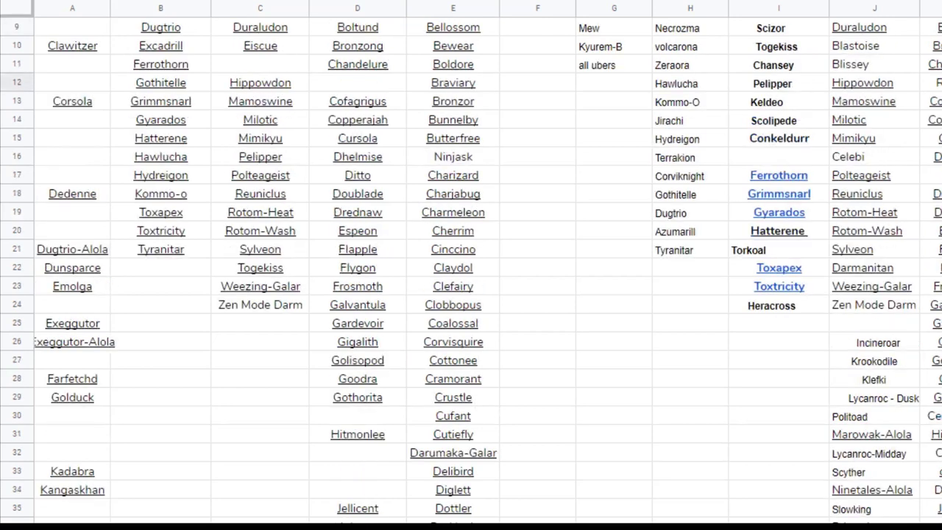
pyautogui.scroll(-1, 471, 265)
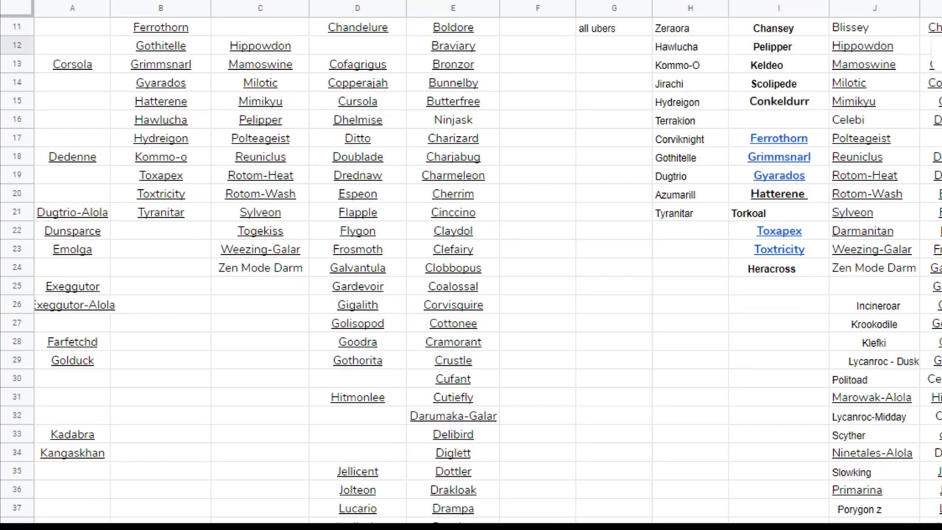
pyautogui.moveTo(769, 160)
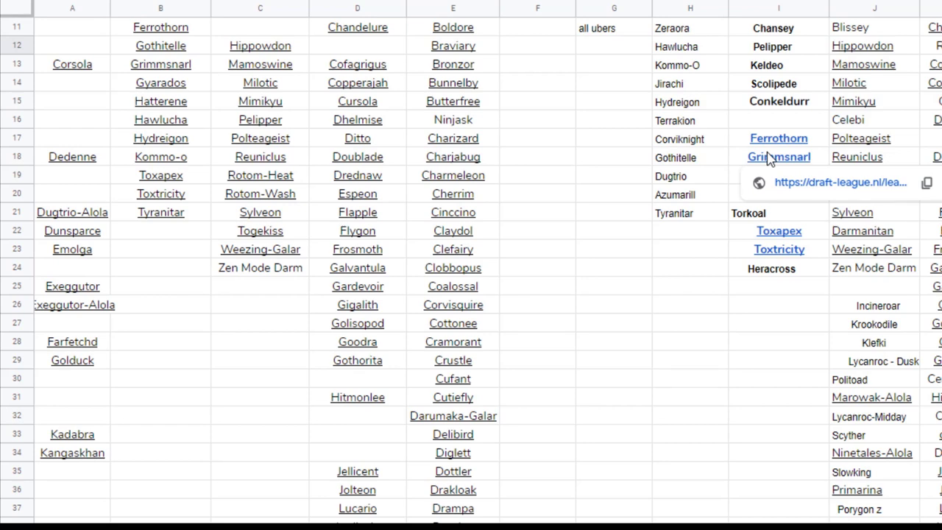
pyautogui.scroll(5, 769, 160)
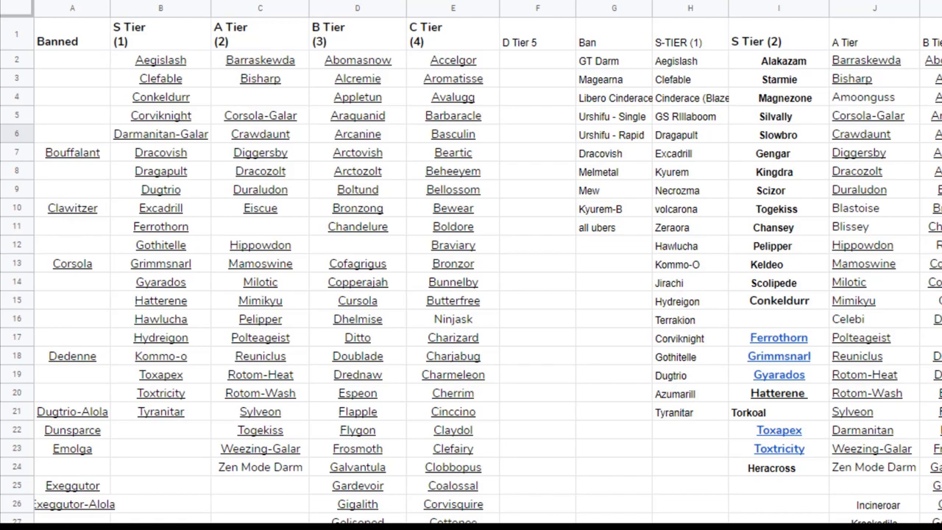
# Step: Review the revised A Tier column J and the revised B Tier column from the top of the sheet down to the last entries
pyautogui.scroll(-10, 850, 185)
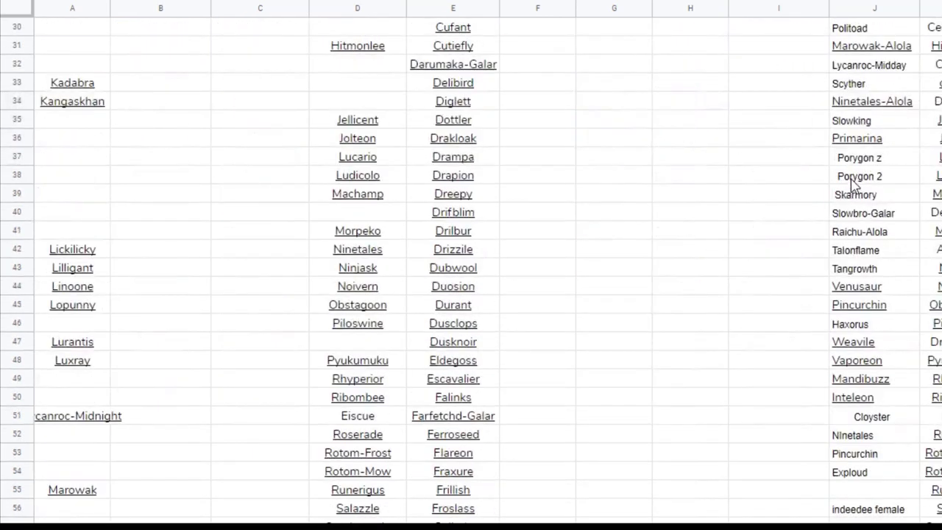
pyautogui.scroll(3, 852, 185)
pyautogui.scroll(-4, 851, 186)
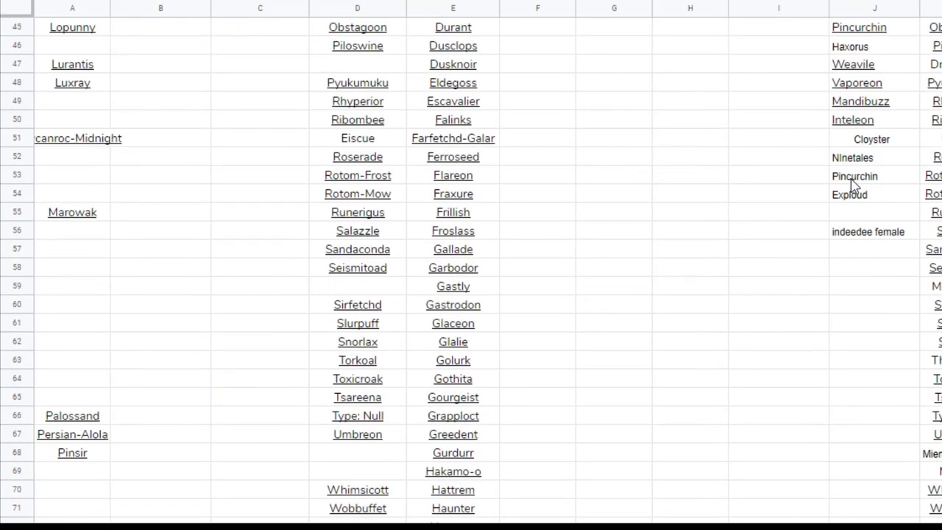
pyautogui.scroll(-4, 852, 185)
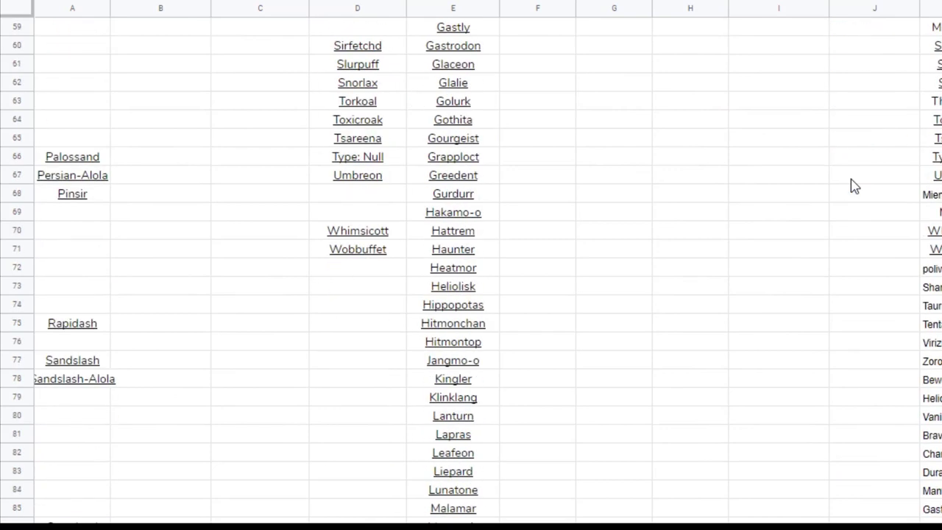
pyautogui.scroll(-1, 852, 185)
pyautogui.scroll(2, 851, 186)
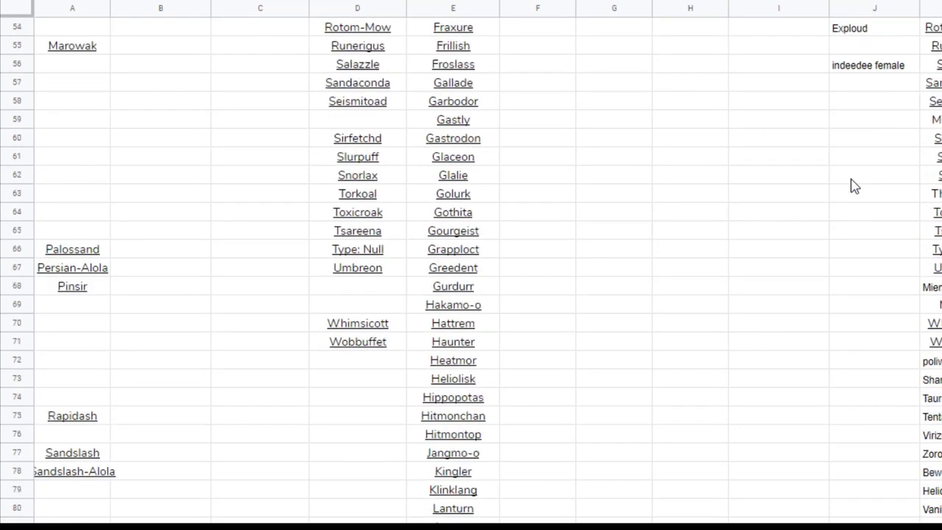
pyautogui.scroll(5, 851, 186)
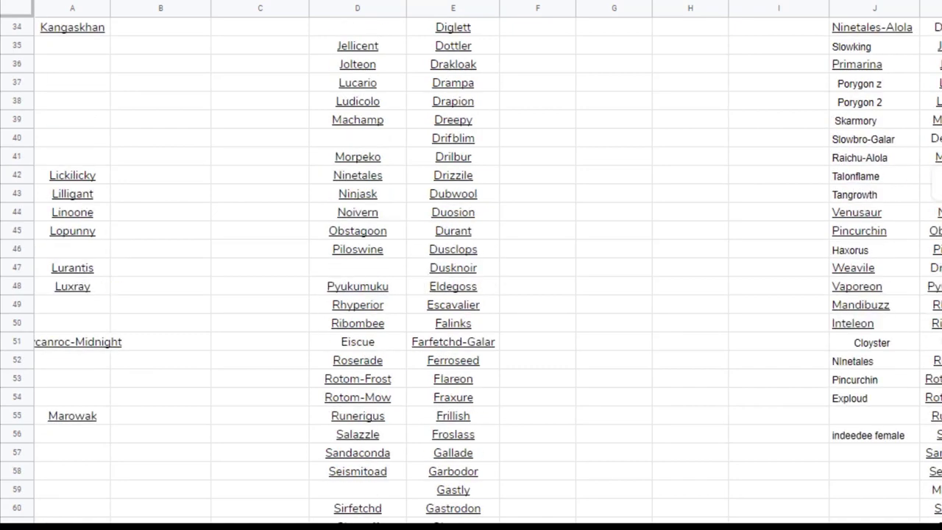
pyautogui.scroll(11, 921, 234)
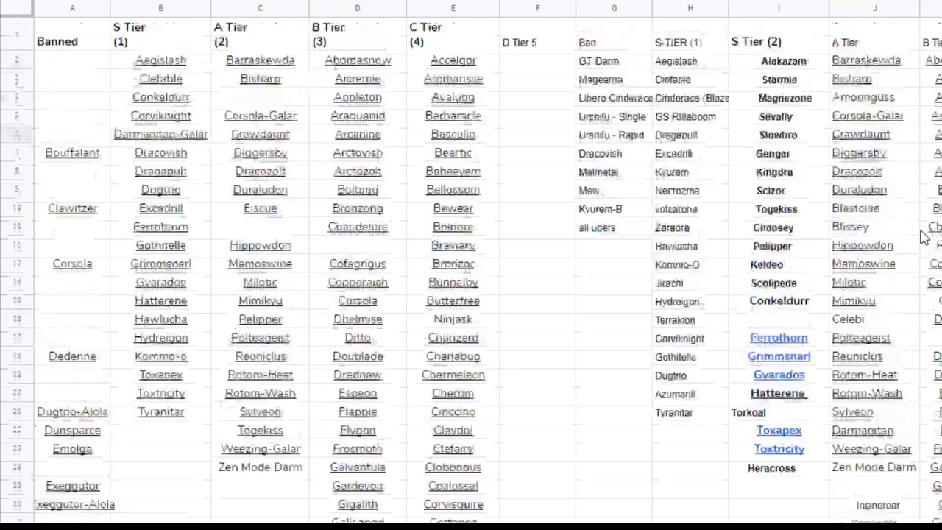
pyautogui.scroll(-15, 926, 233)
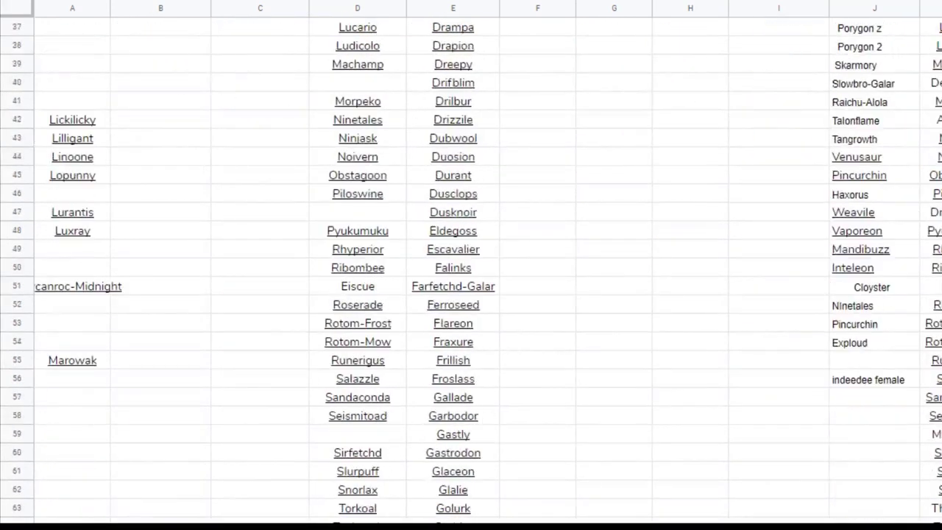
pyautogui.scroll(-3, 471, 265)
pyautogui.scroll(-2, 471, 265)
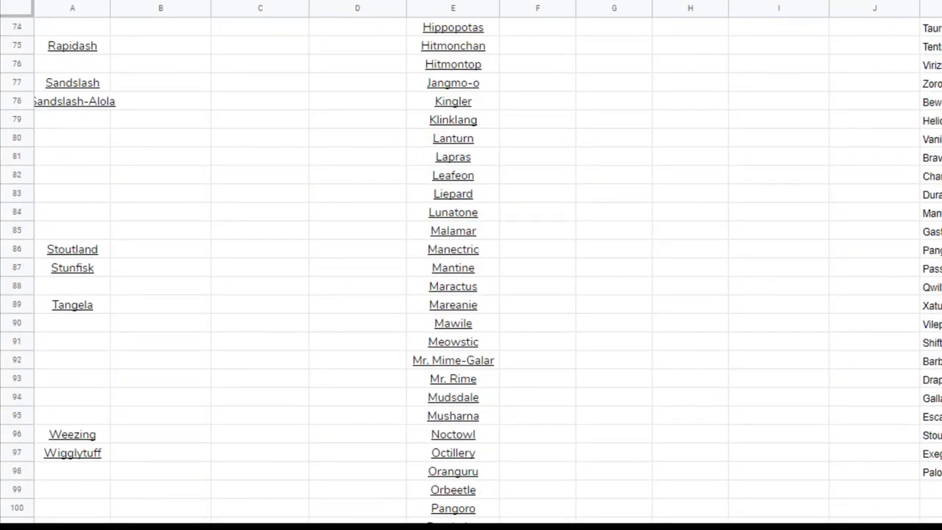
pyautogui.moveTo(930, 471); pyautogui.dragTo(931, 60)
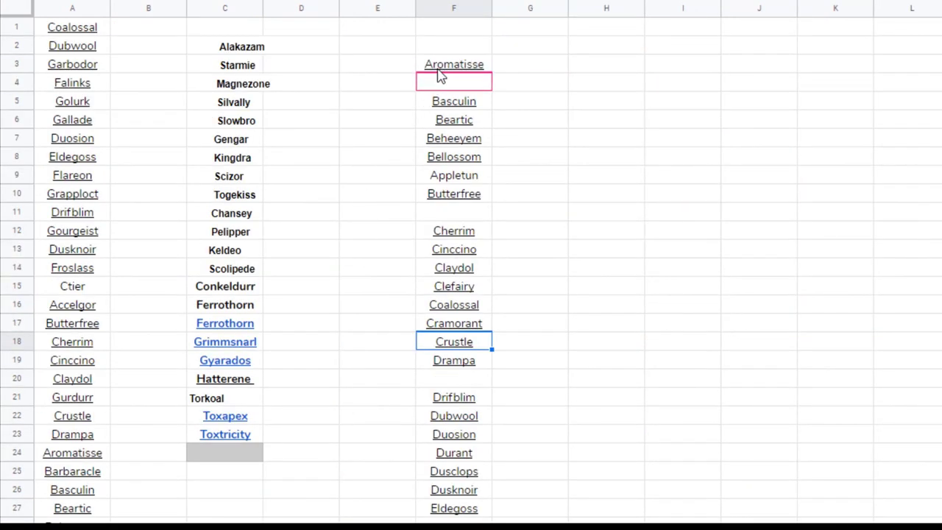
pyautogui.click(448, 64)
pyautogui.moveTo(448, 64); pyautogui.dragTo(459, 172)
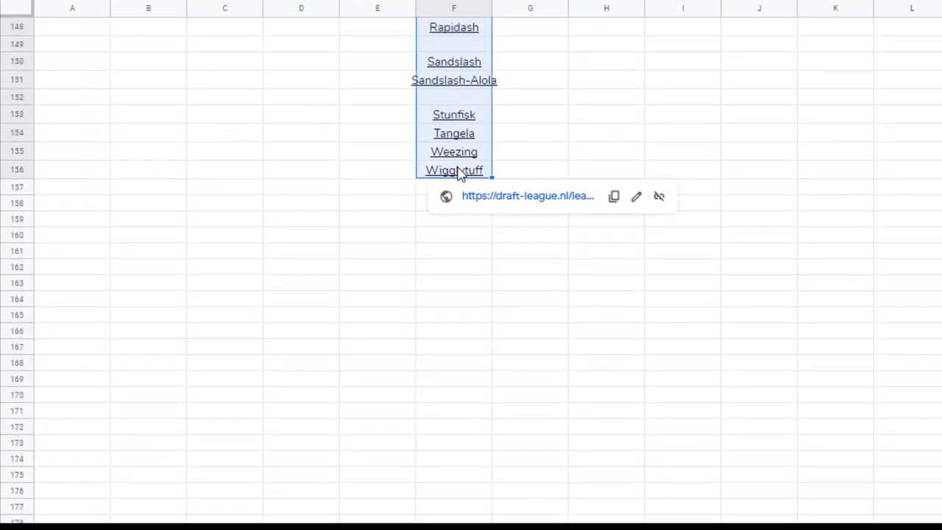
pyautogui.scroll(20, 459, 173)
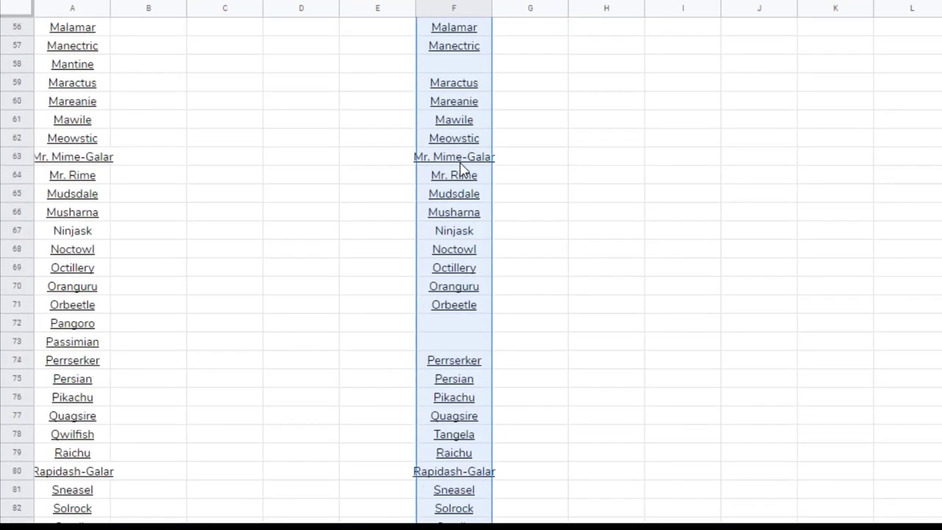
pyautogui.scroll(3, 460, 169)
pyautogui.rightClick(454, 144)
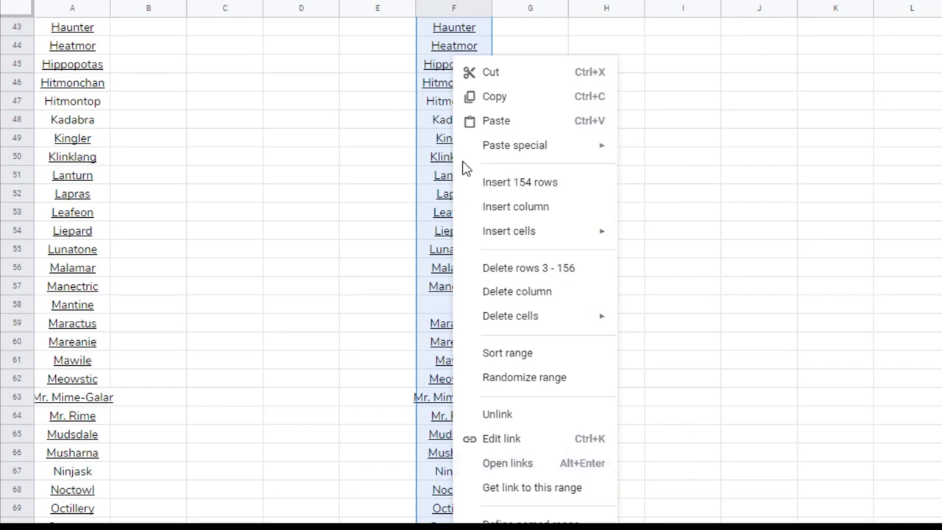
pyautogui.click(394, 143)
pyautogui.scroll(10, 391, 154)
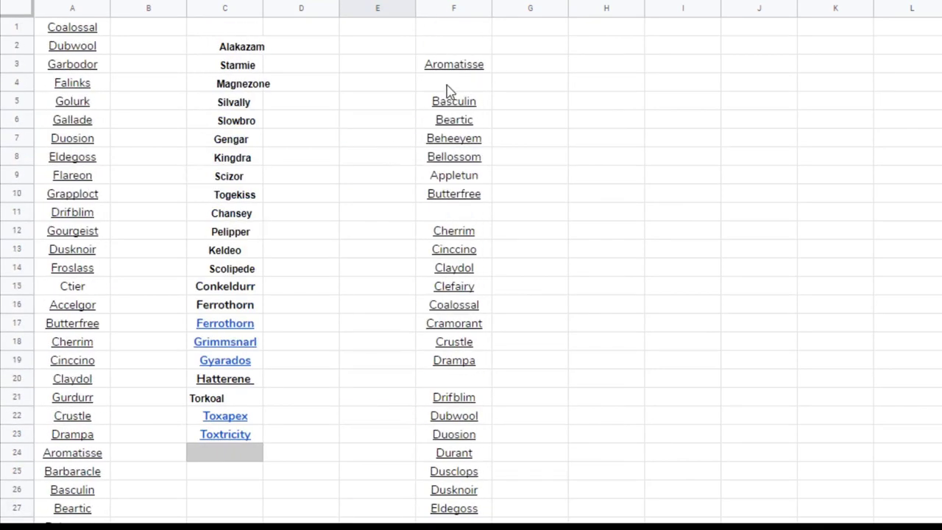
# Step: Sort the working sheet from A to Z by column F and check the sorted names down to the end of the list
pyautogui.click(450, 8)
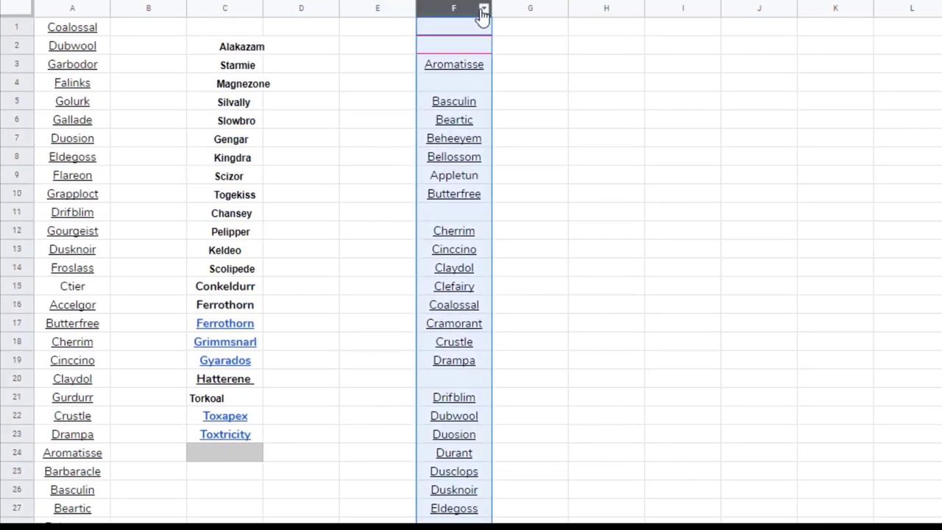
pyautogui.click(482, 13)
pyautogui.click(587, 362)
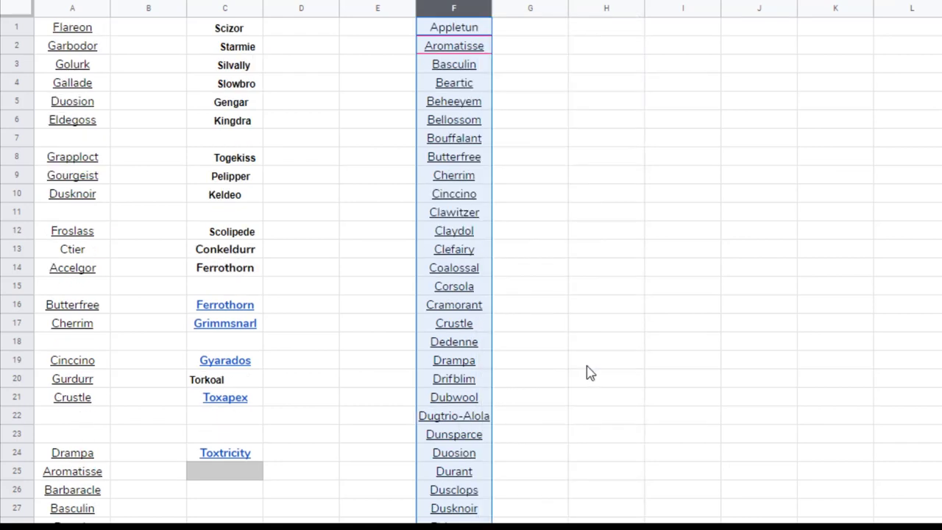
pyautogui.click(478, 103)
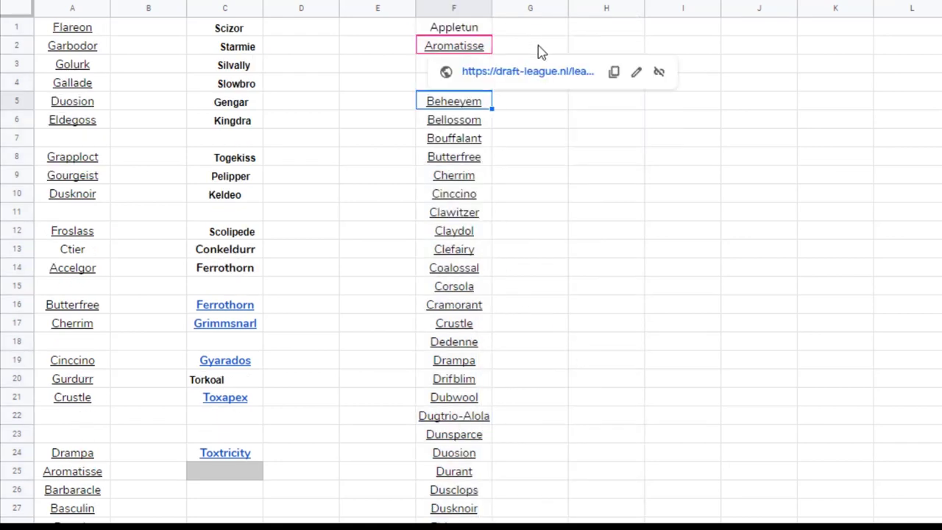
pyautogui.click(601, 257)
pyautogui.scroll(-18, 534, 346)
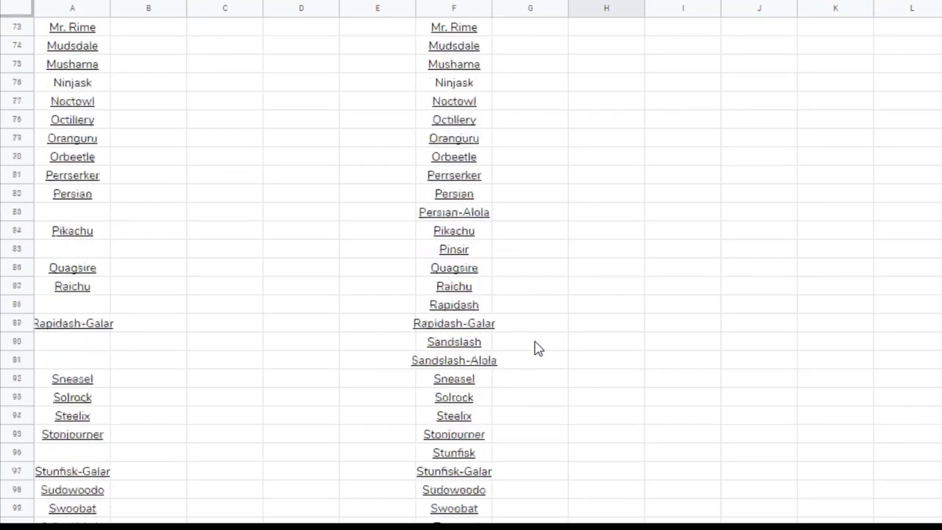
pyautogui.scroll(-6, 536, 347)
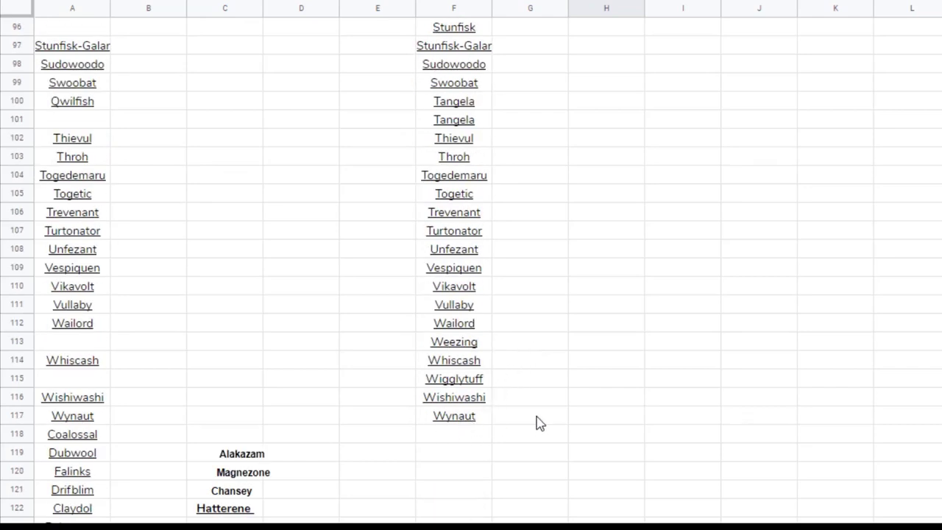
pyautogui.scroll(3, 271, 426)
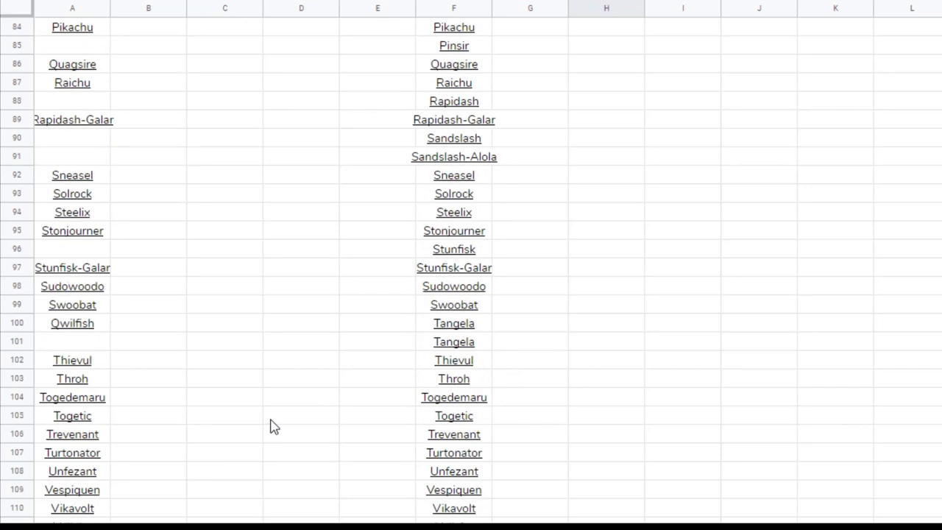
# Step: Return to the tier list sheet and review the revised Ban, S Tier (1), S Tier (2) and A Tier columns
pyautogui.scroll(15, 272, 425)
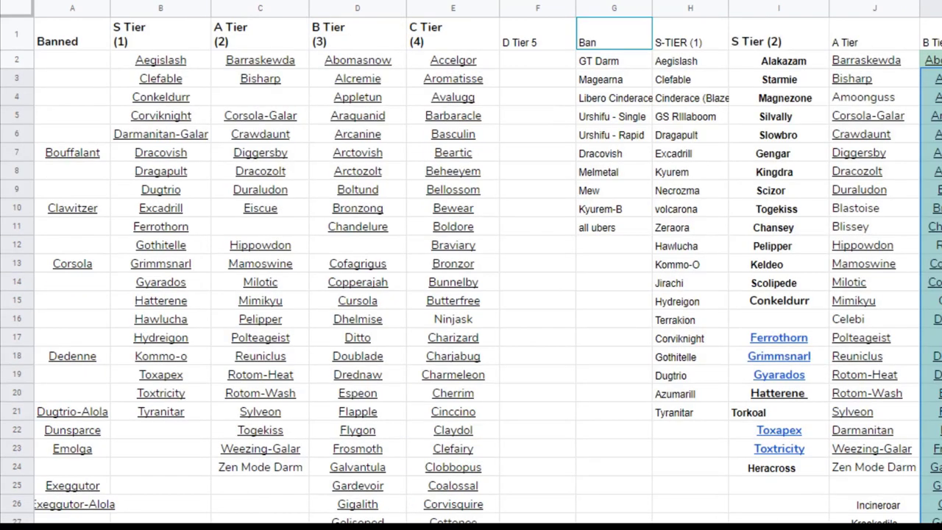
pyautogui.click(631, 511)
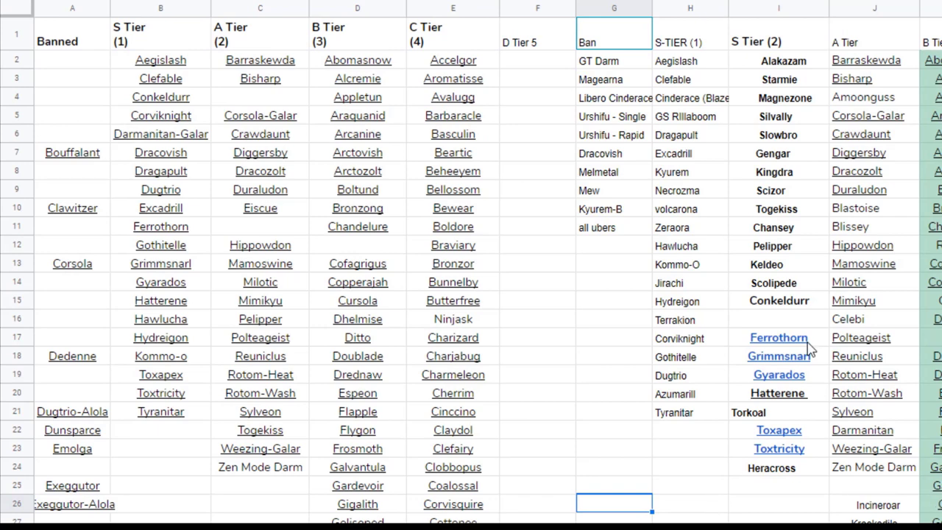
pyautogui.moveTo(808, 343)
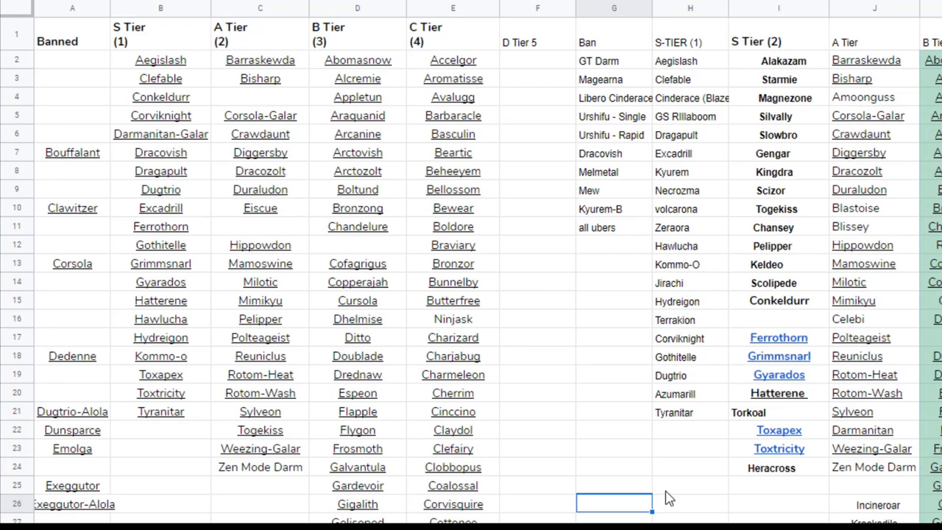
pyautogui.scroll(-5, 668, 499)
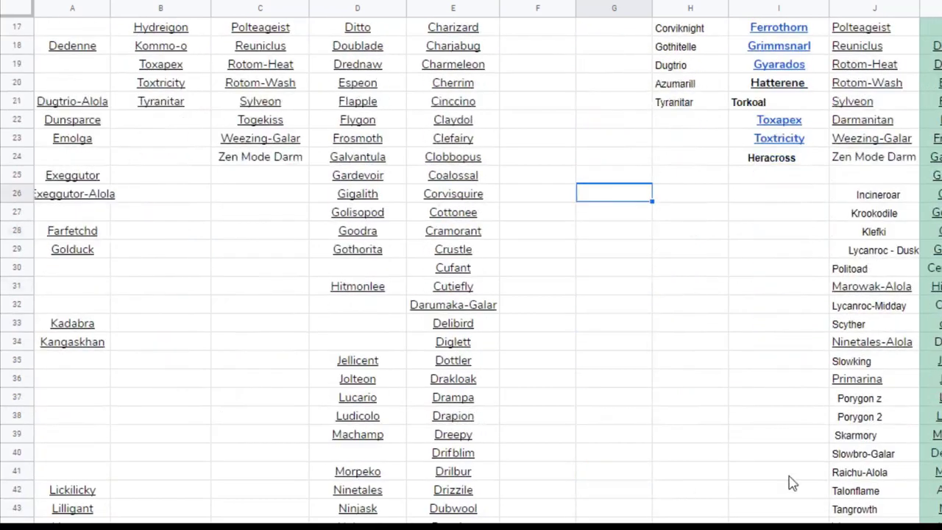
pyautogui.scroll(5, 912, 259)
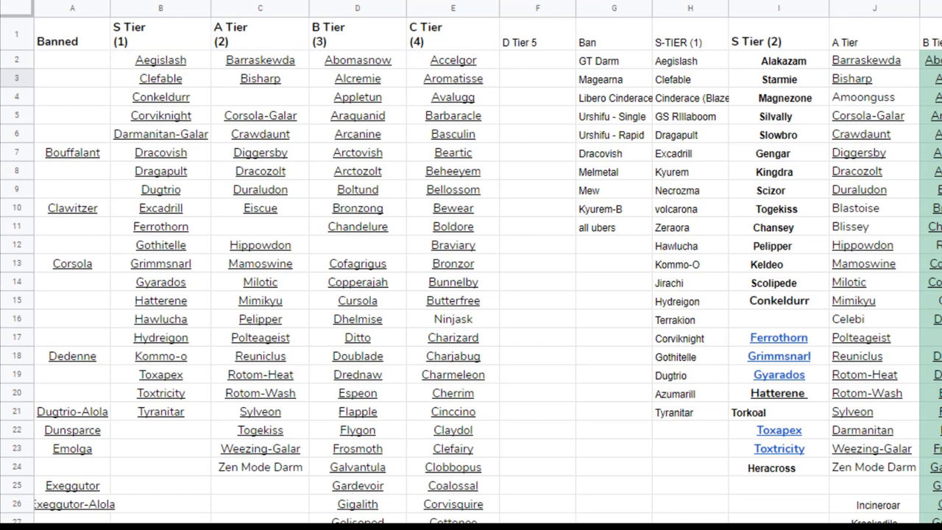
pyautogui.scroll(-3, 471, 265)
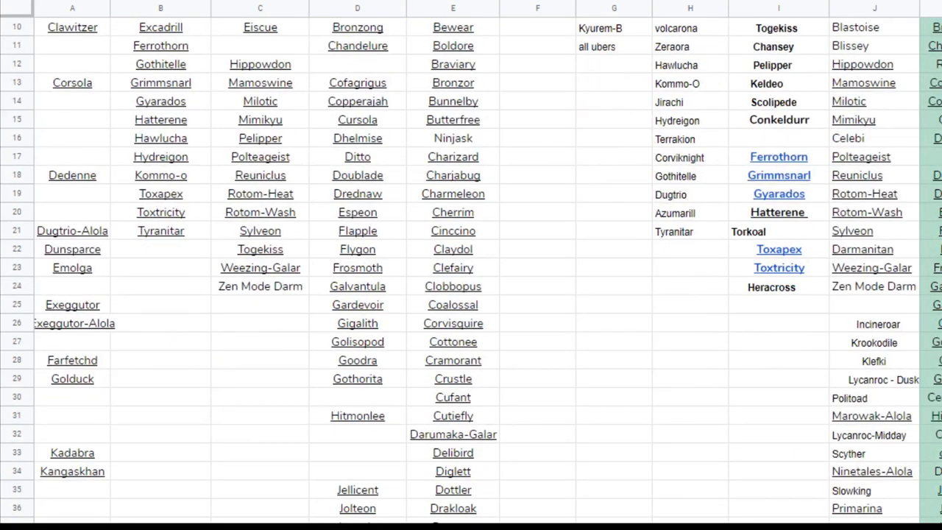
pyautogui.scroll(-3, 471, 265)
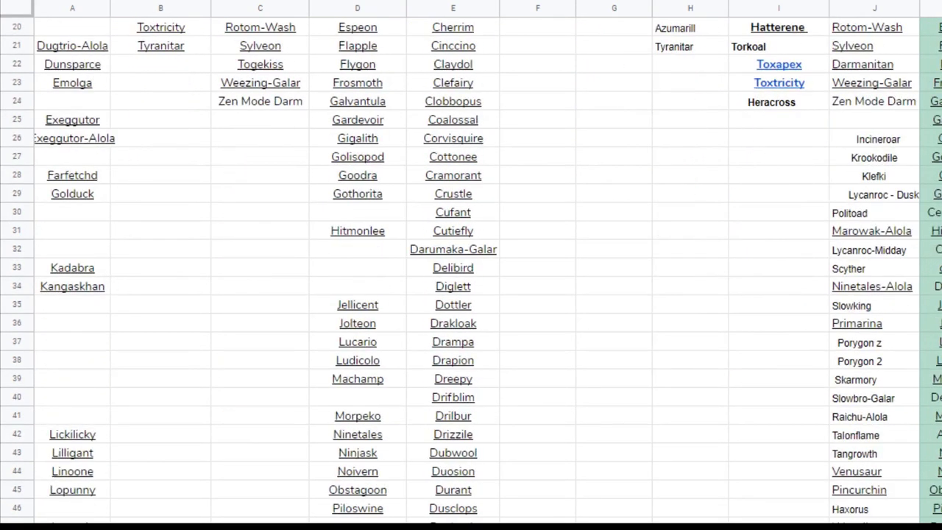
pyautogui.scroll(1, 471, 265)
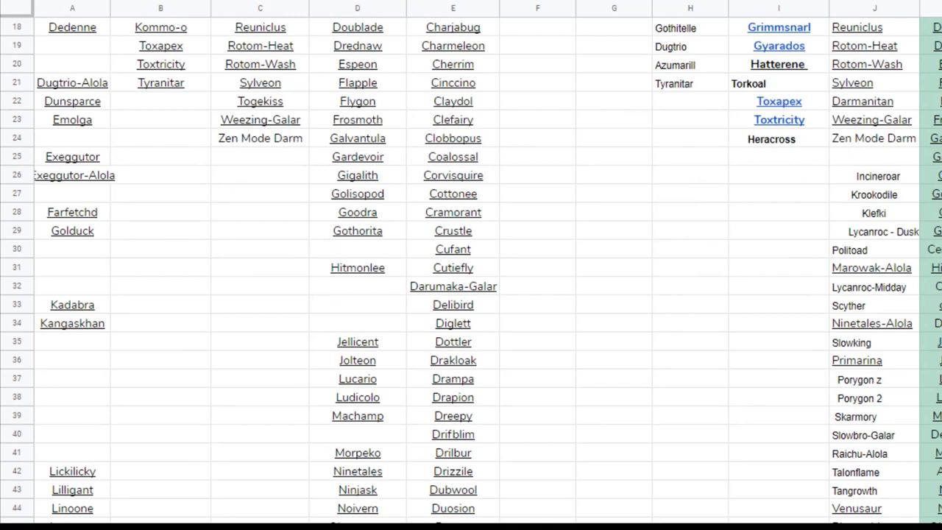
pyautogui.scroll(2, 470, 265)
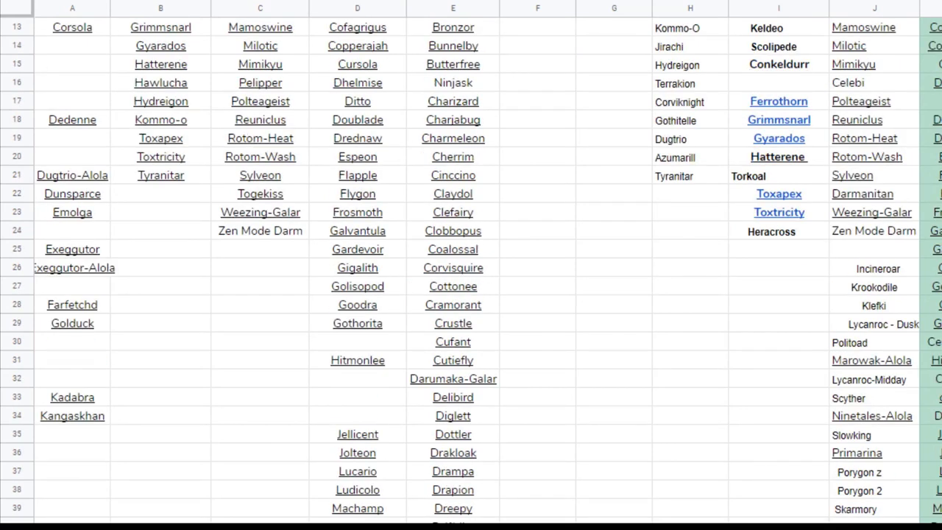
# Step: Examine the revised B Tier column down to about row 91, then recheck the upper rows of the revised tier columns
pyautogui.scroll(-12, 470, 265)
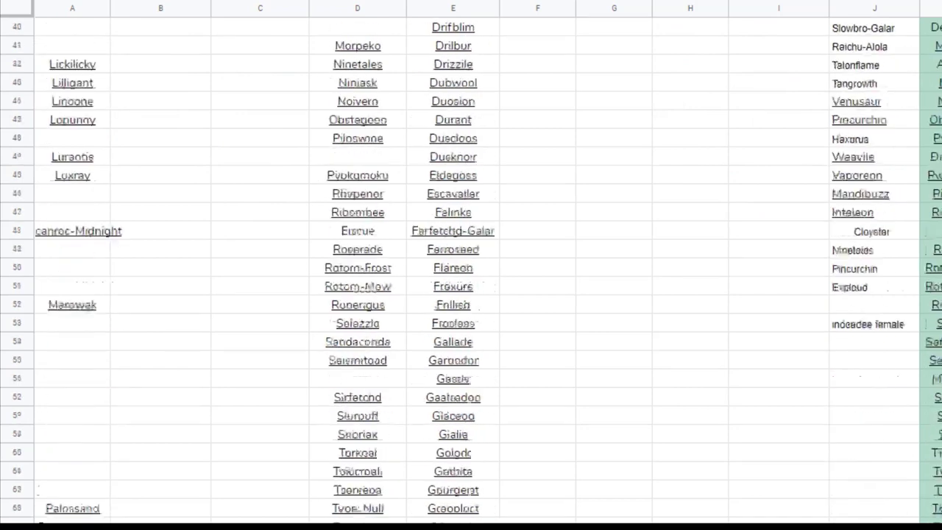
pyautogui.scroll(-4, 471, 265)
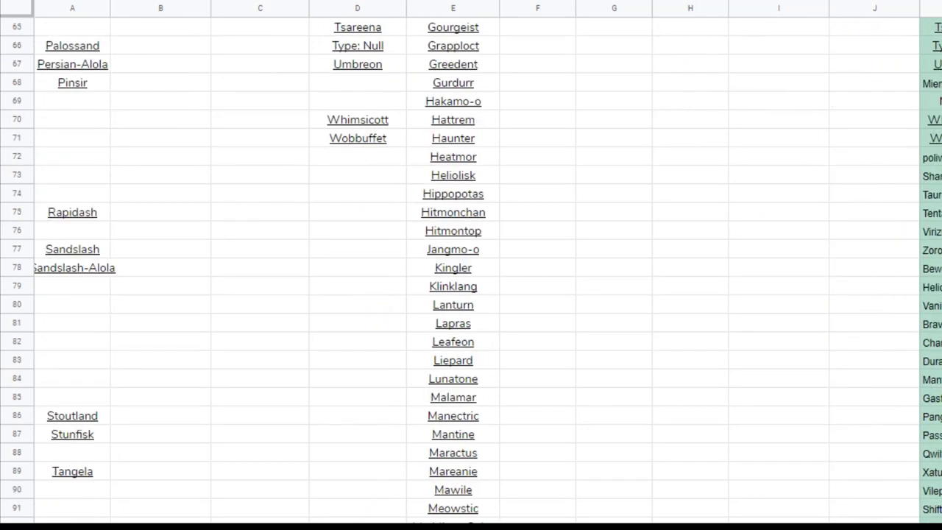
pyautogui.click(930, 359)
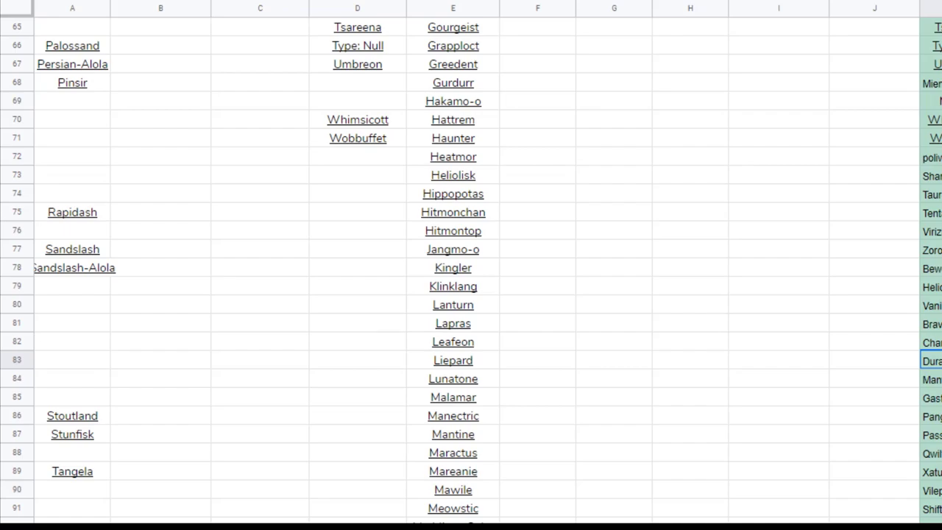
pyautogui.scroll(20, 471, 265)
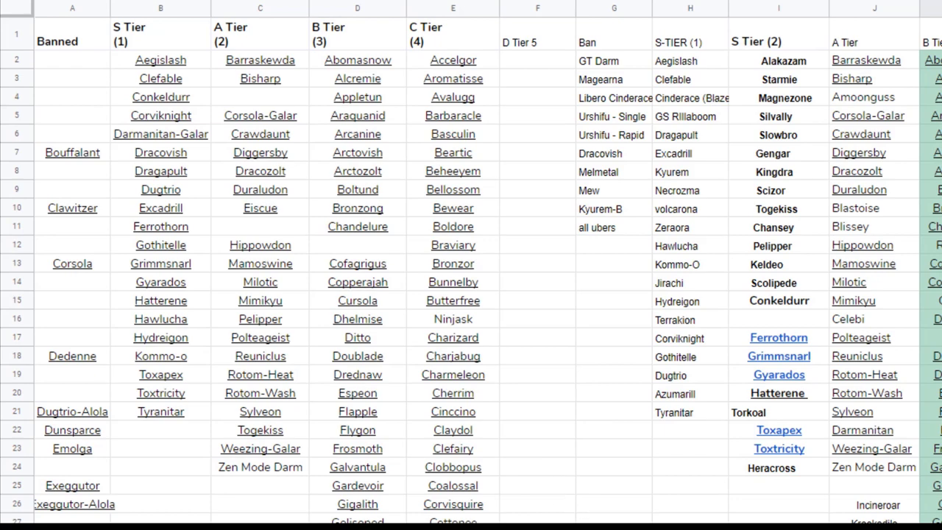
pyautogui.scroll(-5, 672, 511)
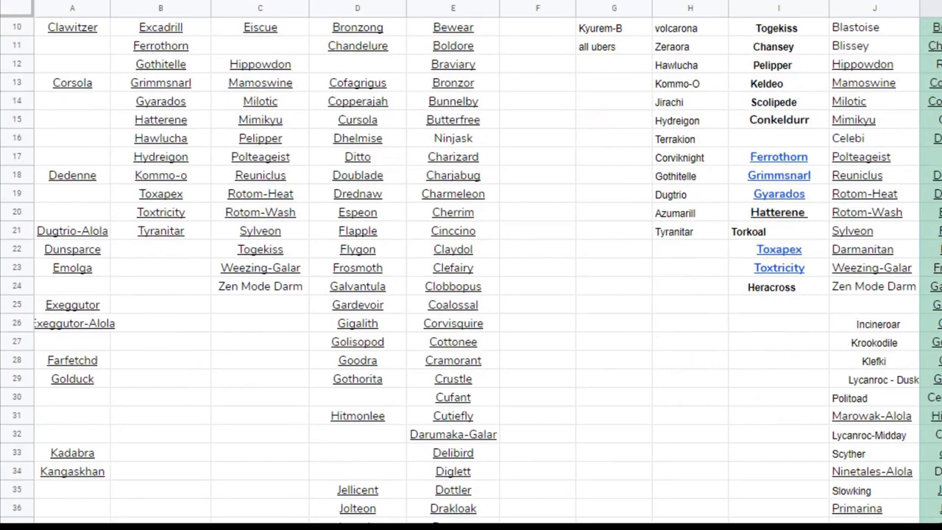
pyautogui.scroll(3, 635, 293)
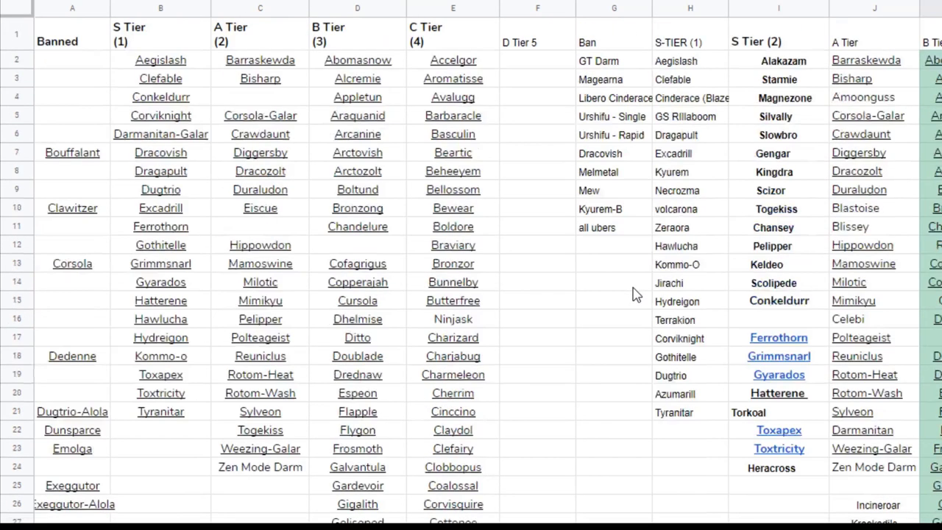
pyautogui.scroll(-3, 636, 293)
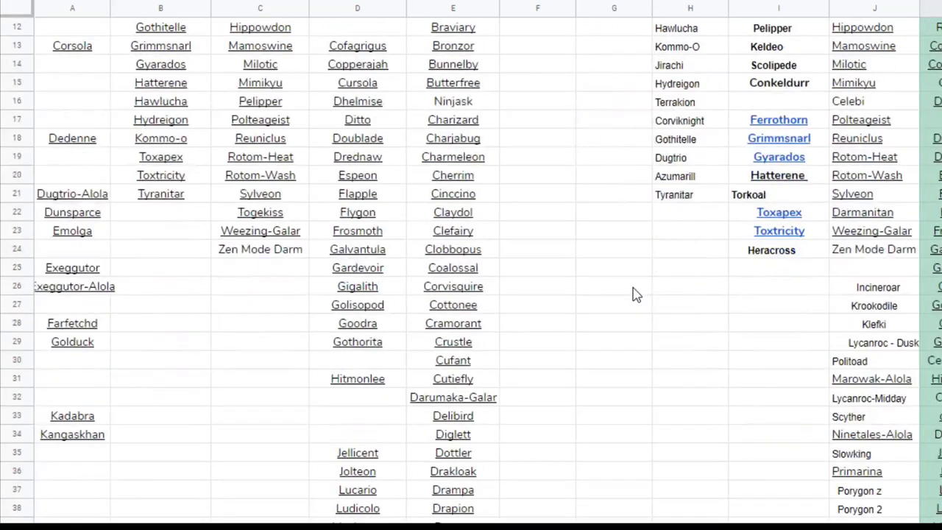
pyautogui.scroll(-4, 635, 293)
pyautogui.scroll(7, 635, 292)
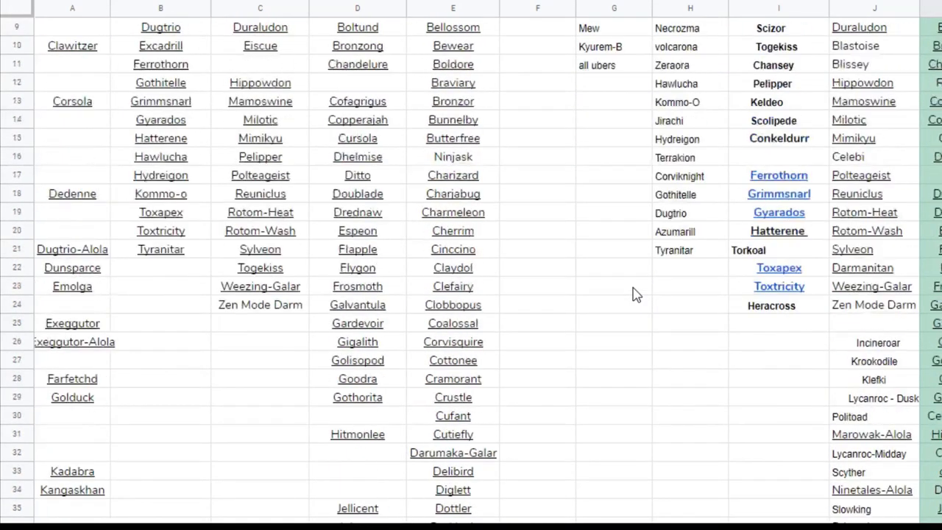